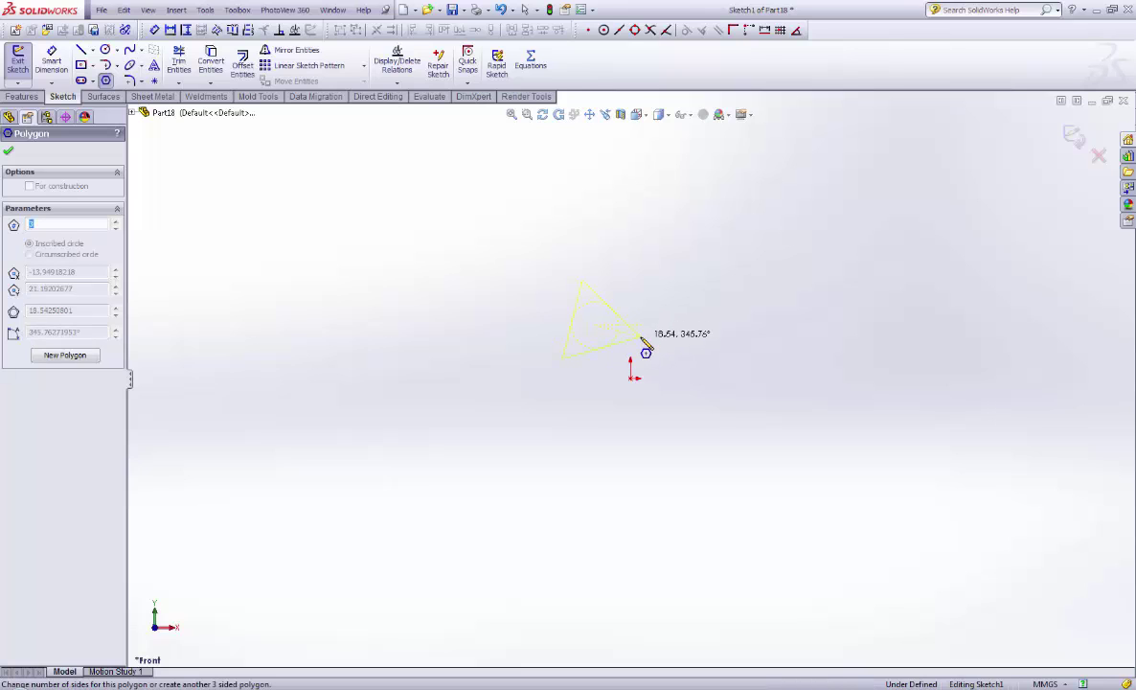
Step: Sketch a three-sided polygon around an inscribed construction circle above and left of the origin, with sides about 32 mm long
left_click(640, 337)
left_click(9, 152)
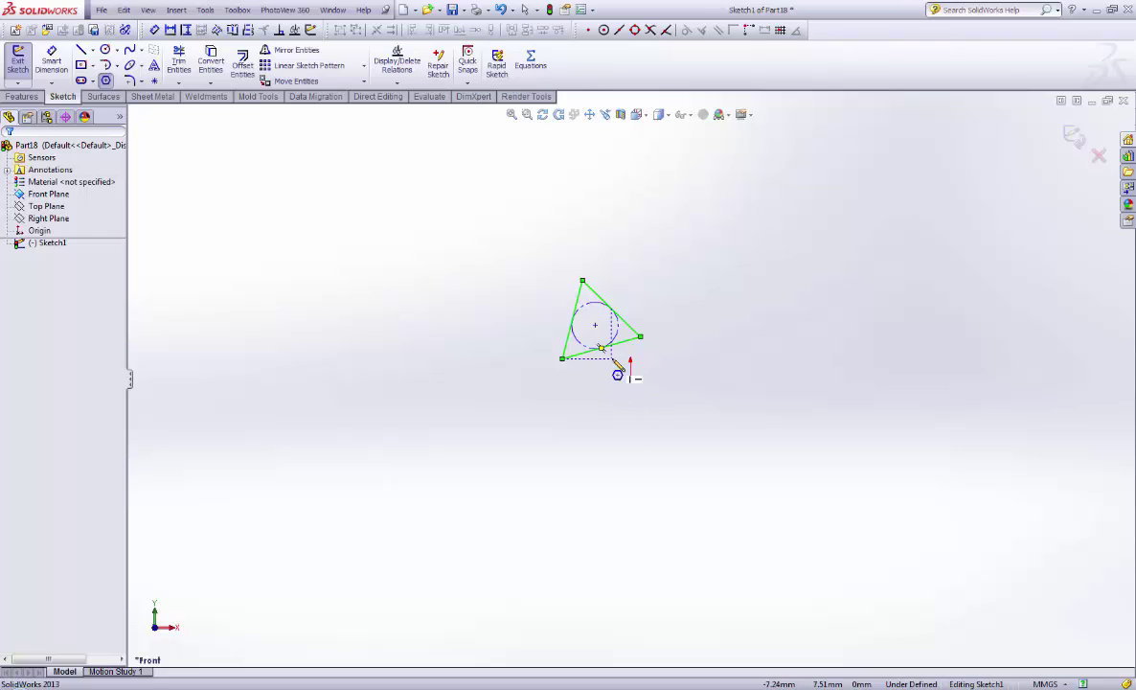
key("Escape")
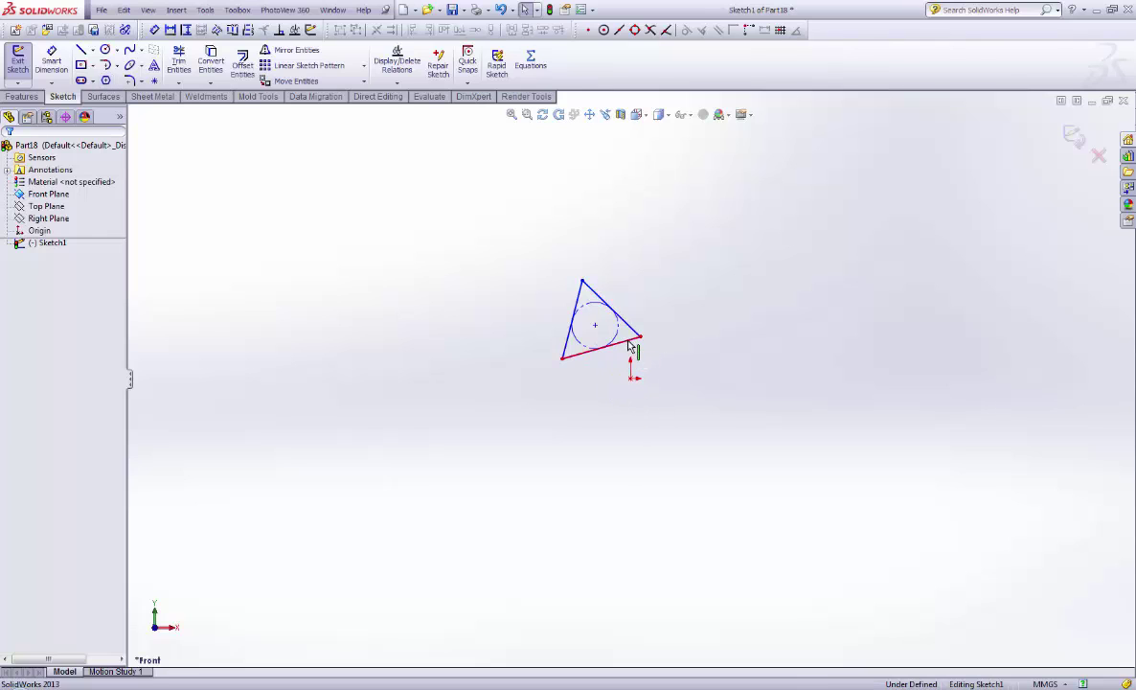
Step: Make the triangle's lower side horizontal
left_click(629, 343)
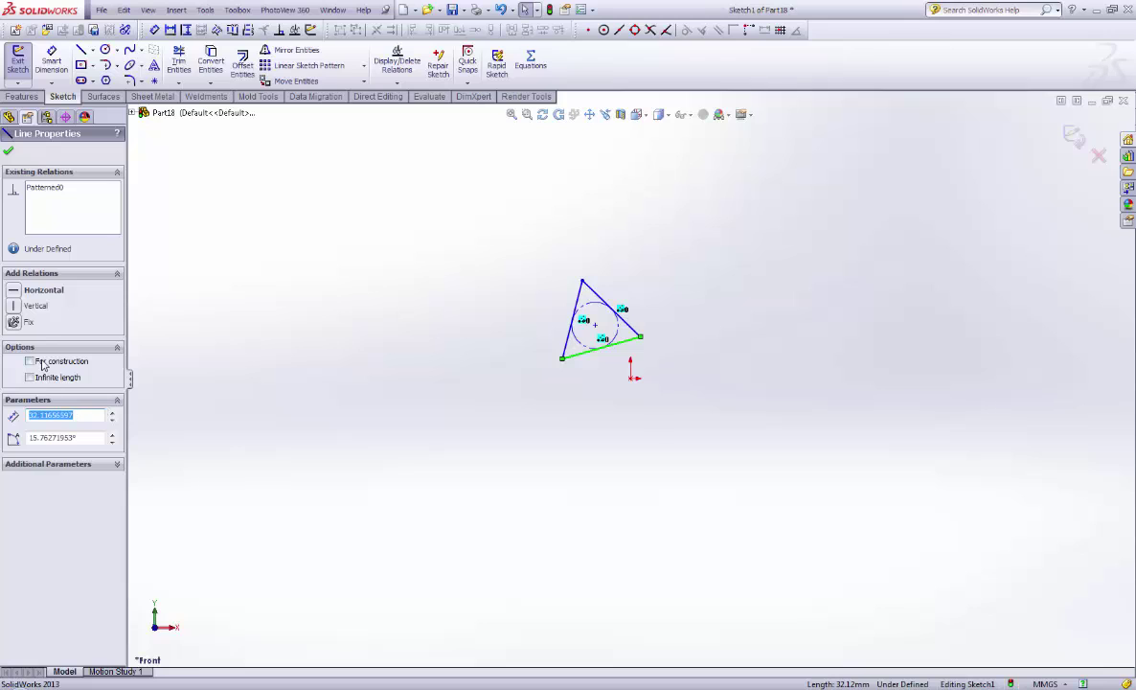
left_click(17, 288)
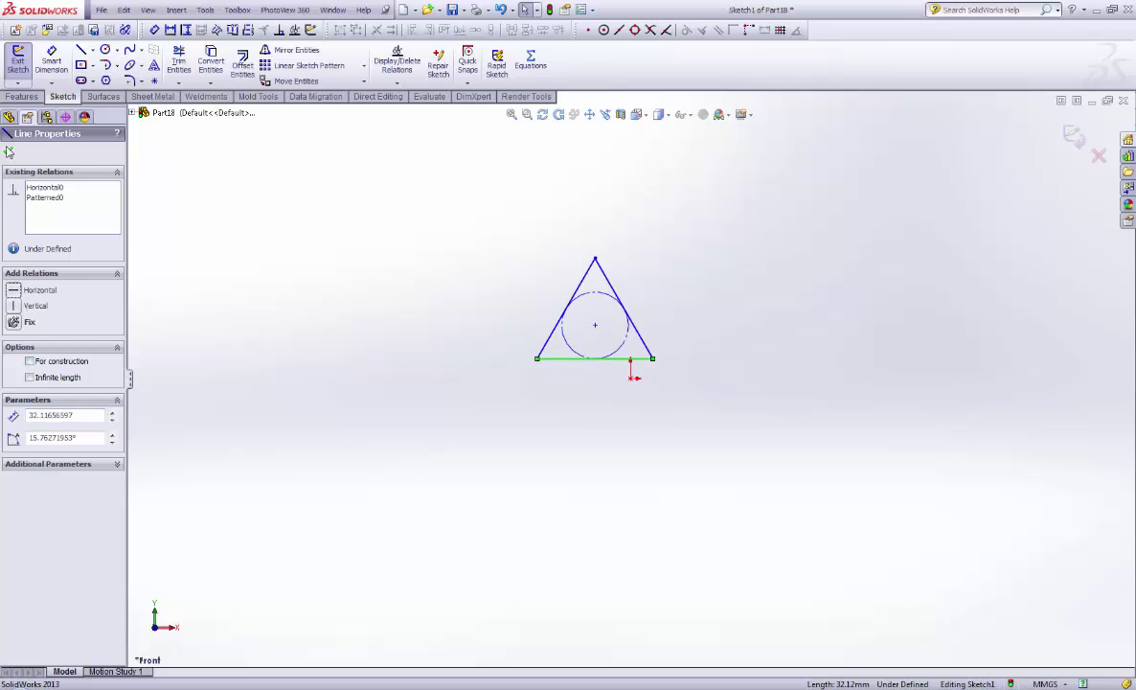
left_click(7, 150)
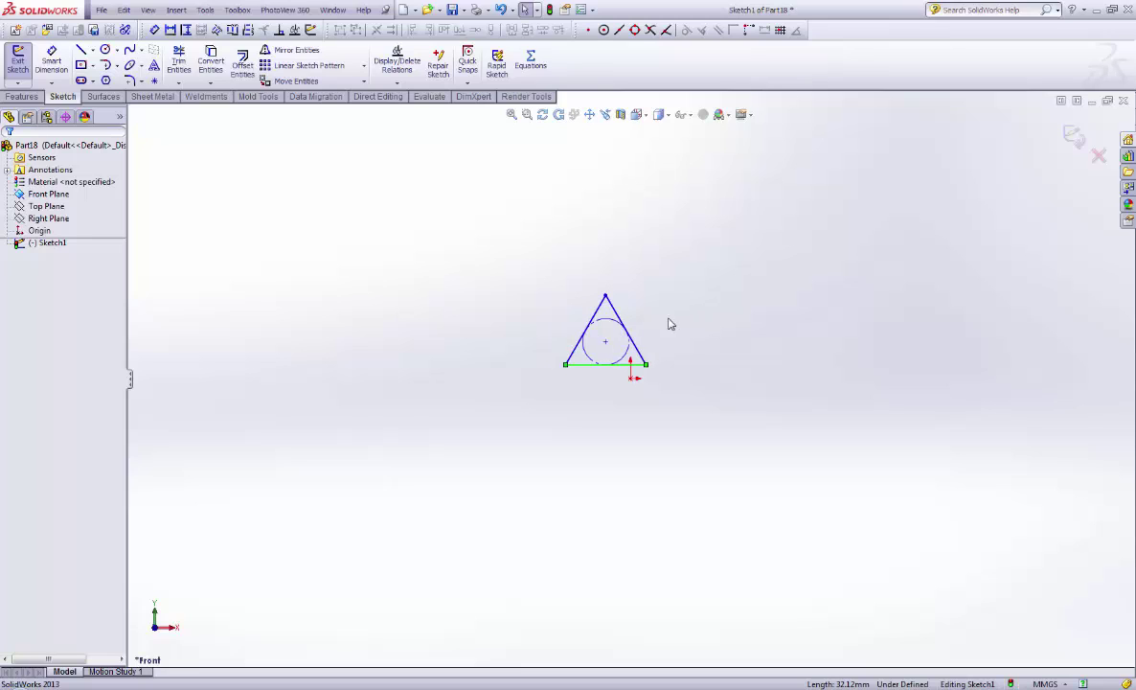
scroll(637, 295, "down", 3)
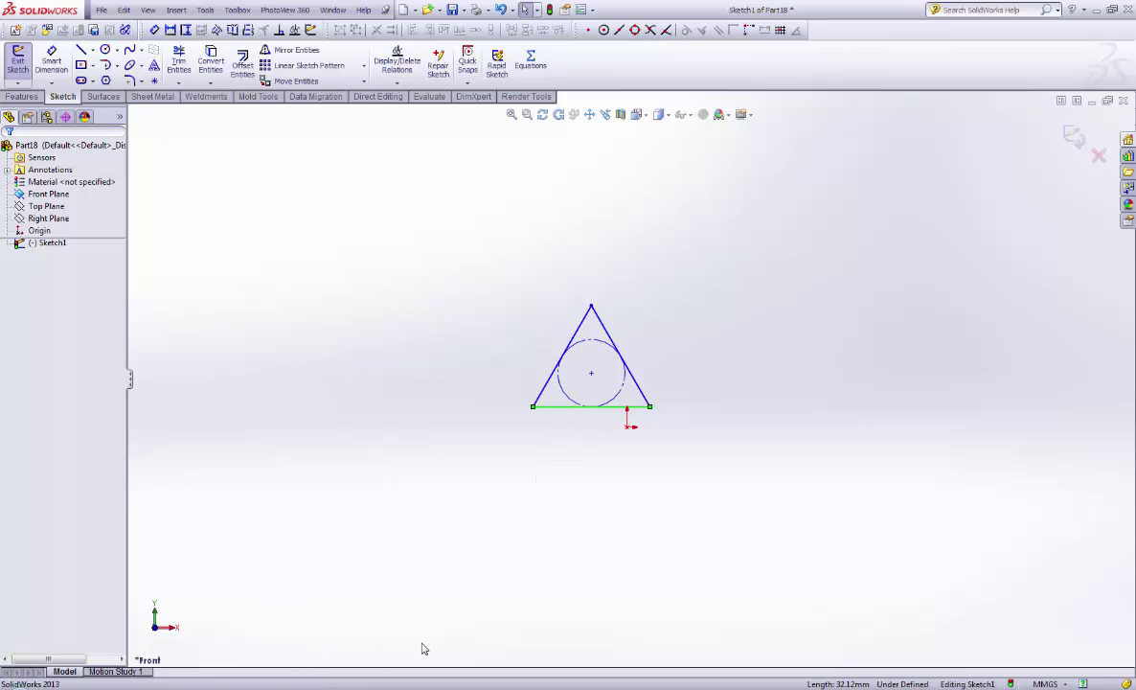
Step: Switch to the browser and examine the basic profile diagram and formulas in the ISO metric screw thread article, then return to SolidWorks
left_click(313, 637)
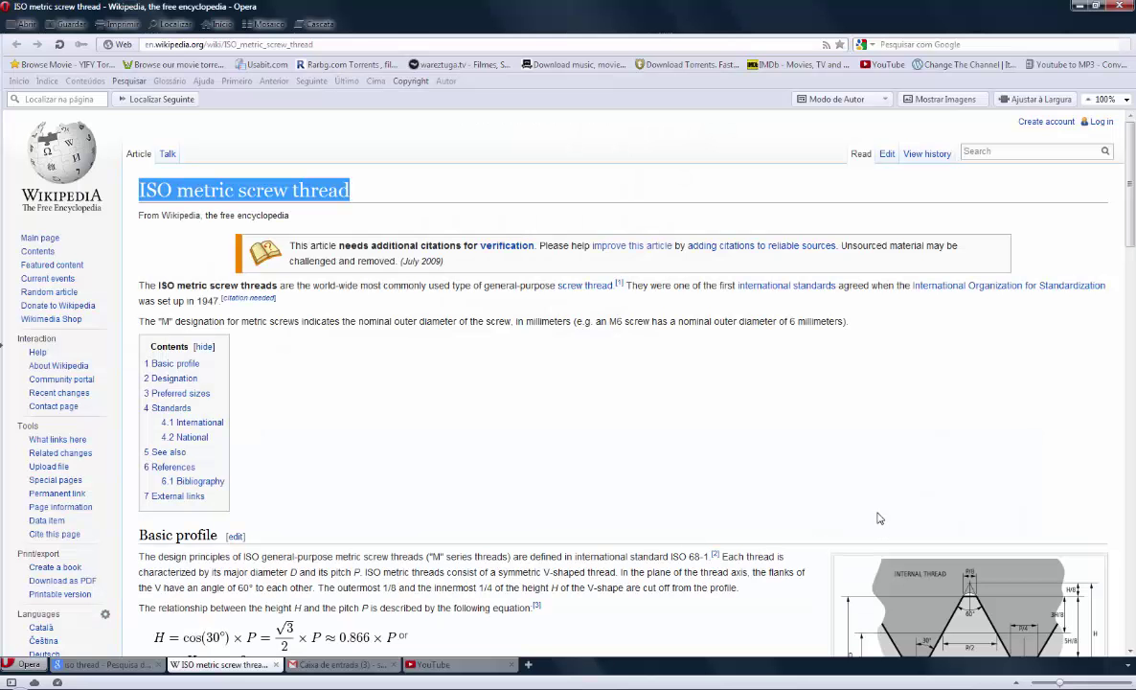
scroll(880, 518, "down", 5)
scroll(841, 494, "up", 4)
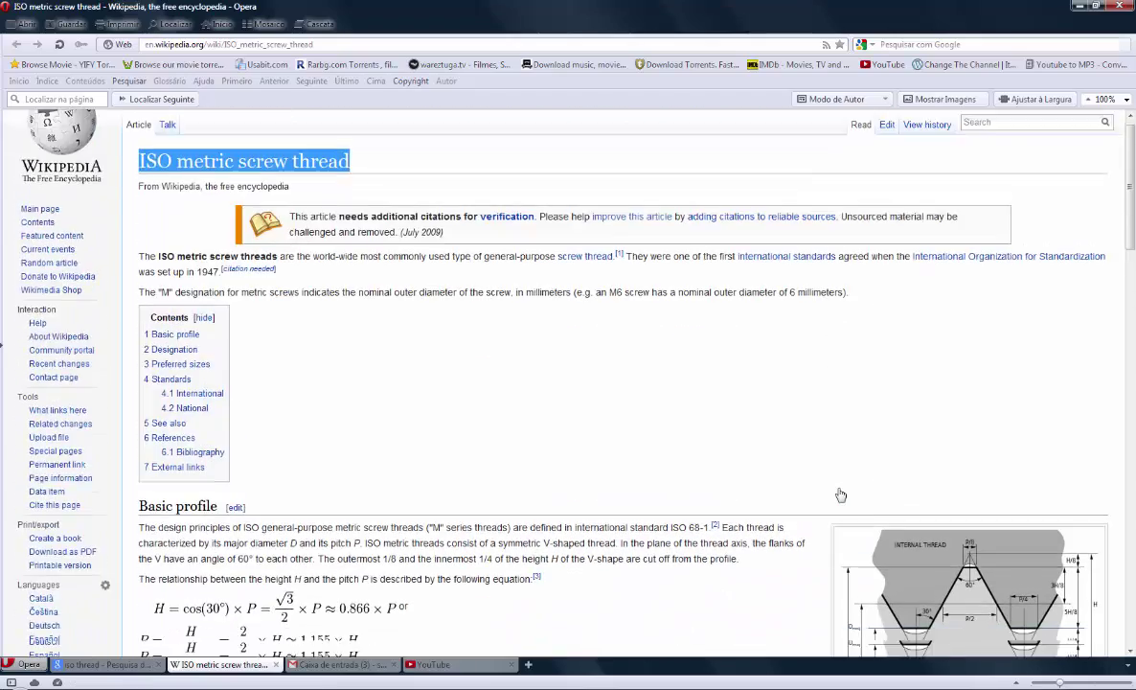
scroll(840, 494, "down", 5)
scroll(944, 471, "up", 2)
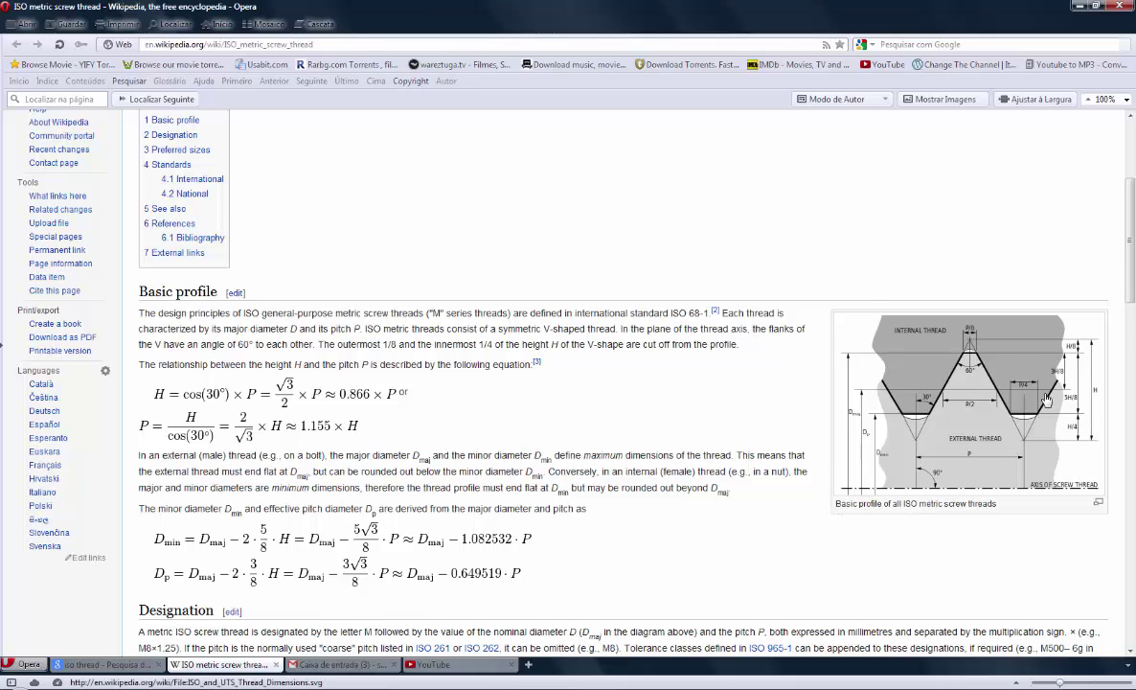
scroll(1042, 396, "down", 3)
scroll(1042, 395, "up", 3)
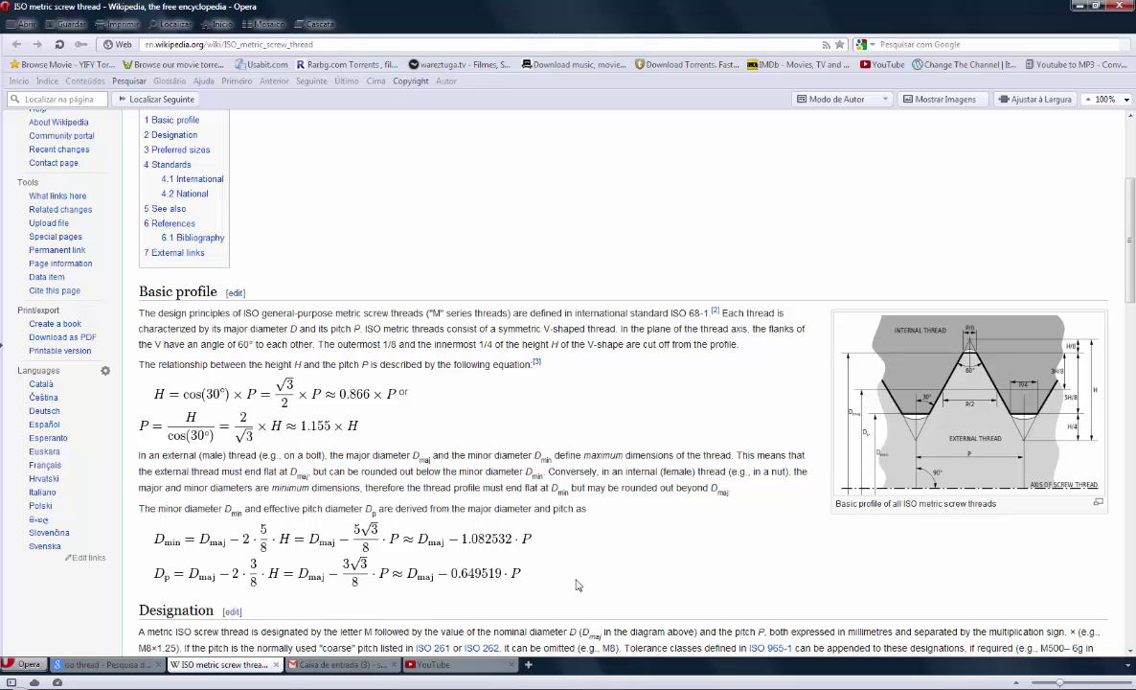
key("alt+Tab")
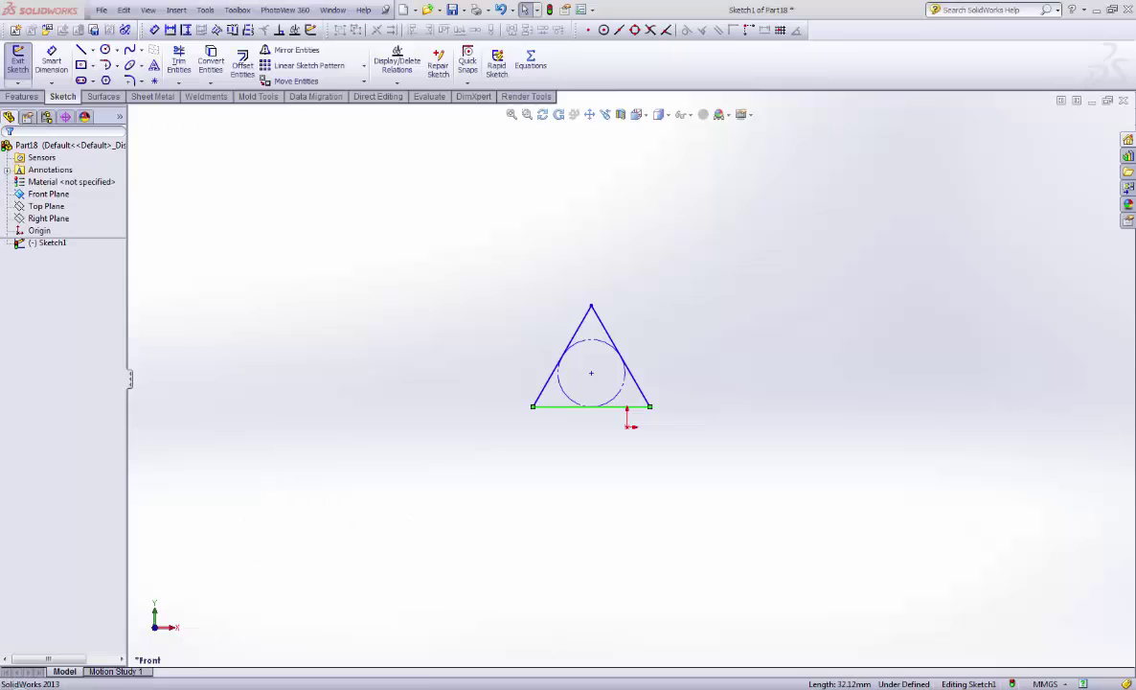
Step: Open the part's equations and add a global variable D equal to 7
left_click(248, 10)
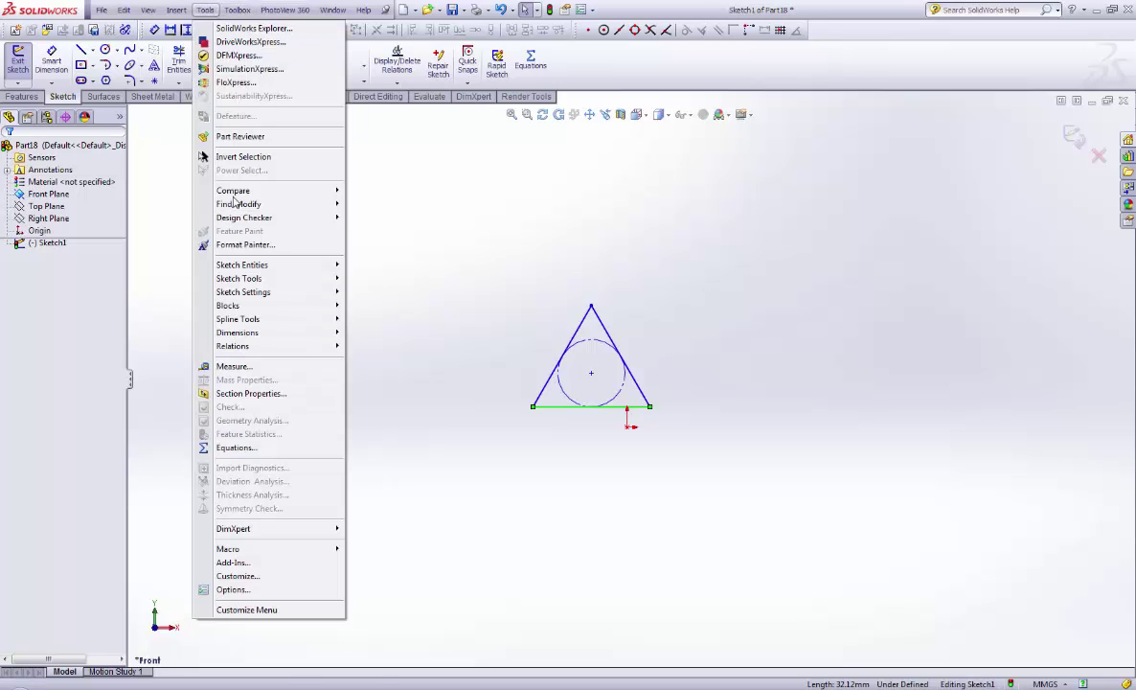
left_click(240, 448)
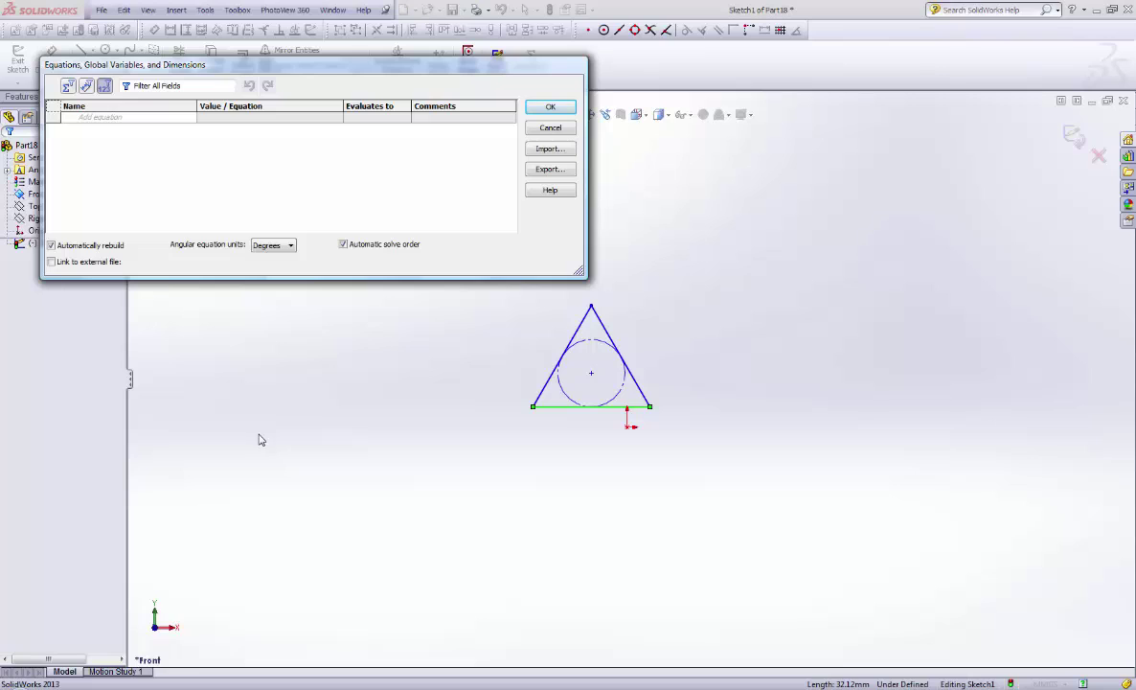
left_click(144, 116)
type("D")
key("Tab")
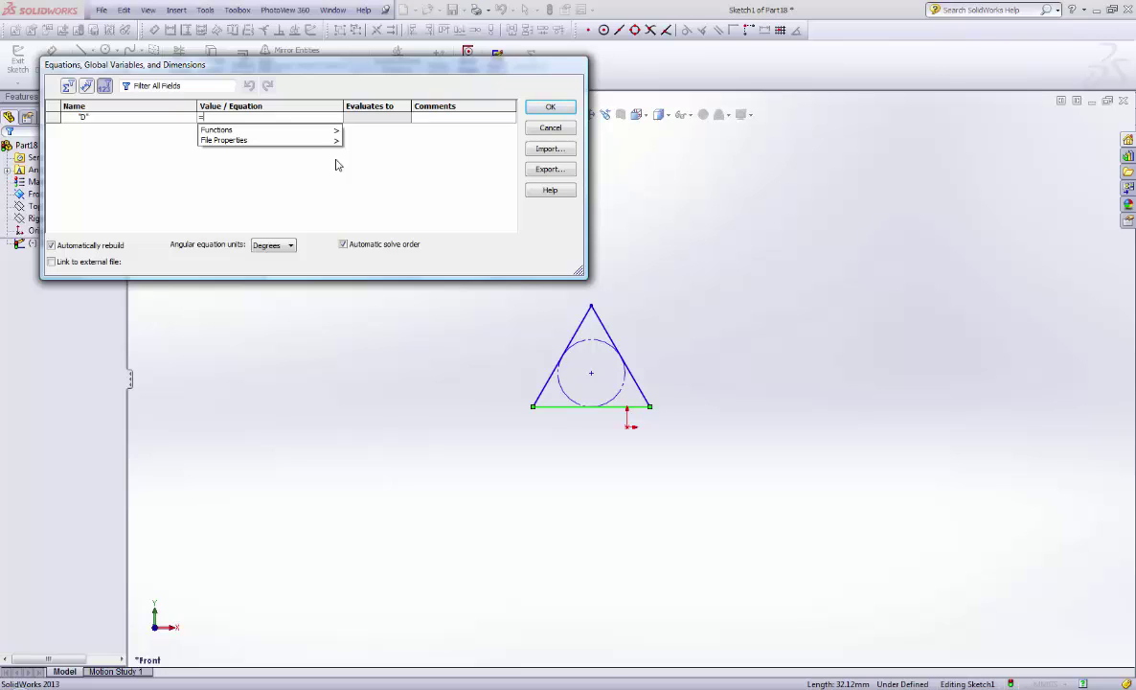
type("7")
key("Return")
Step: Add a global variable P equal to .75
left_click(136, 127)
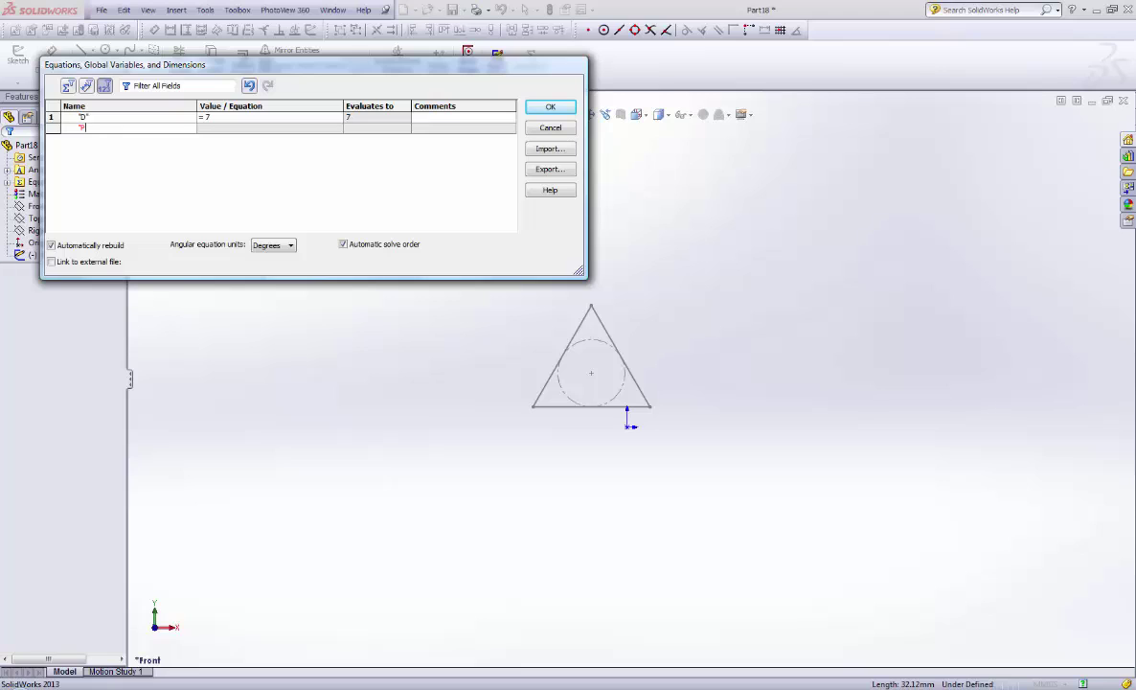
key("Tab")
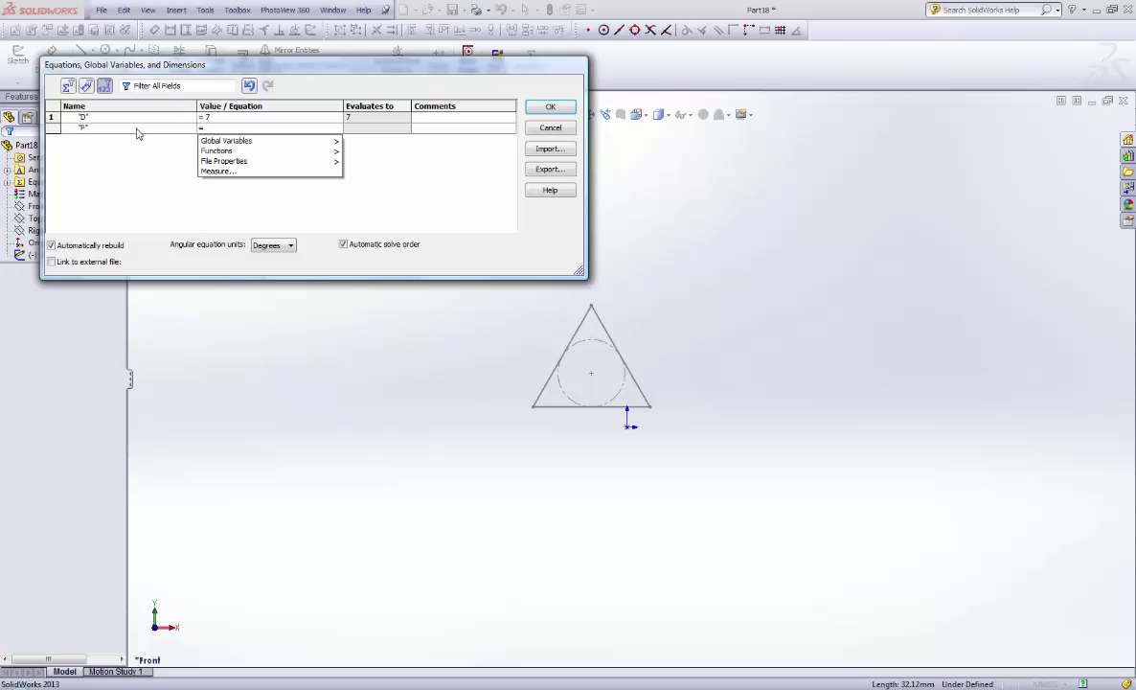
type(".75")
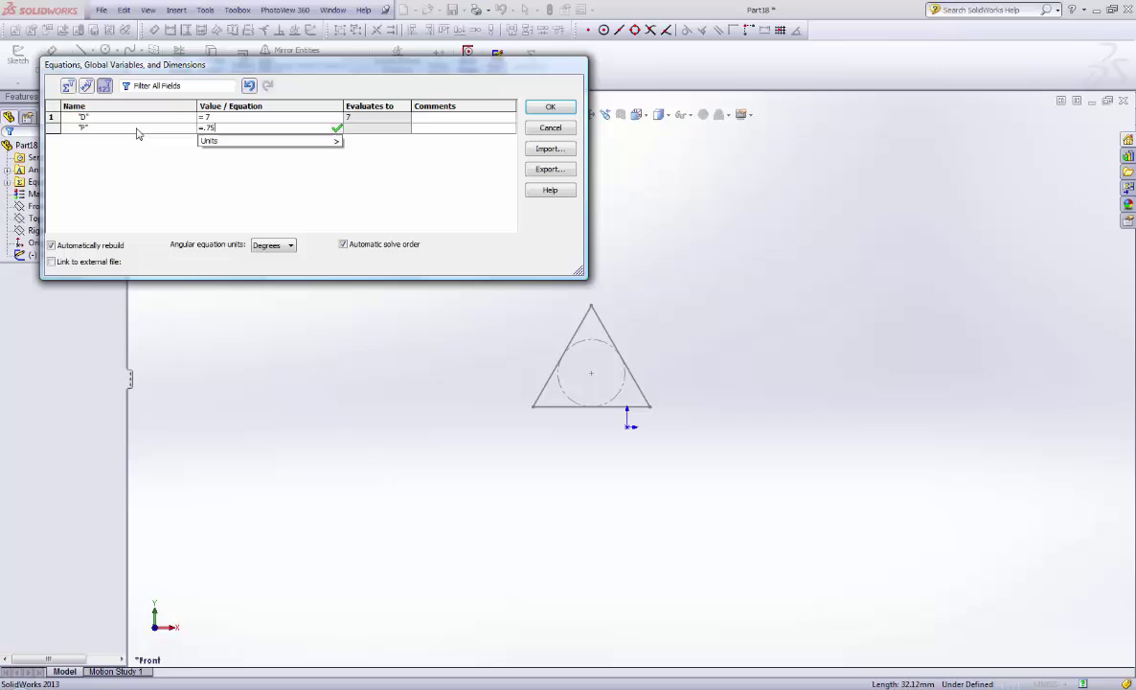
key("Tab")
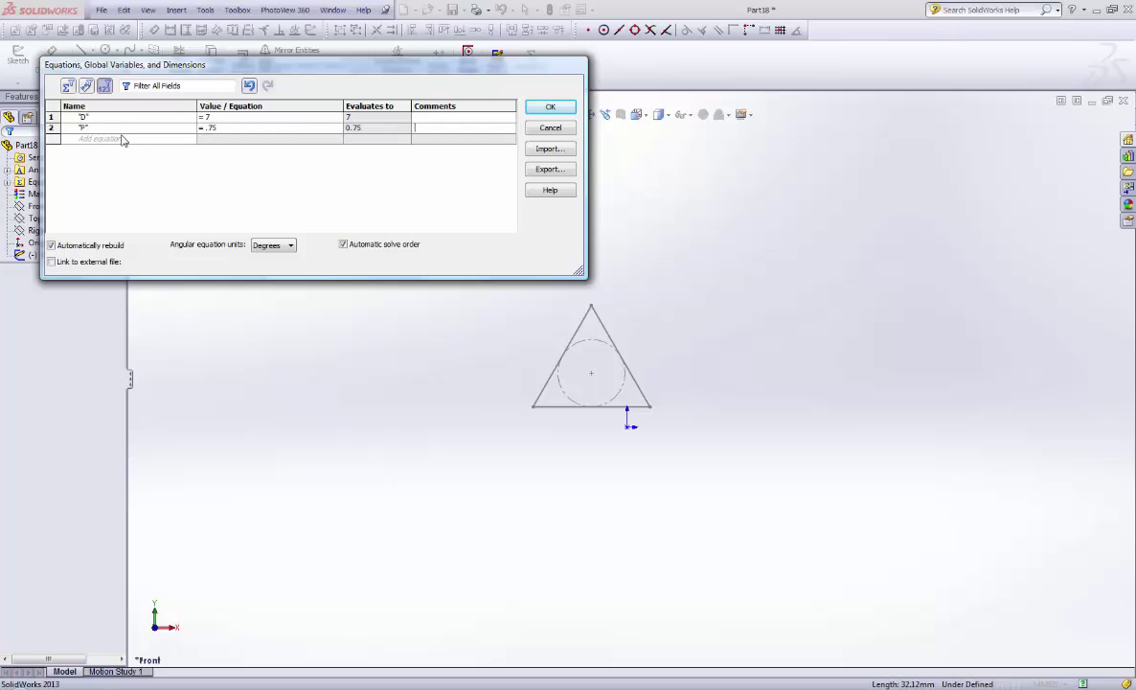
Step: Add a global variable H with the equation cos(30)*"P", checking the height formula in the browser's screw thread article
left_click(115, 138)
type("H")
key("Tab")
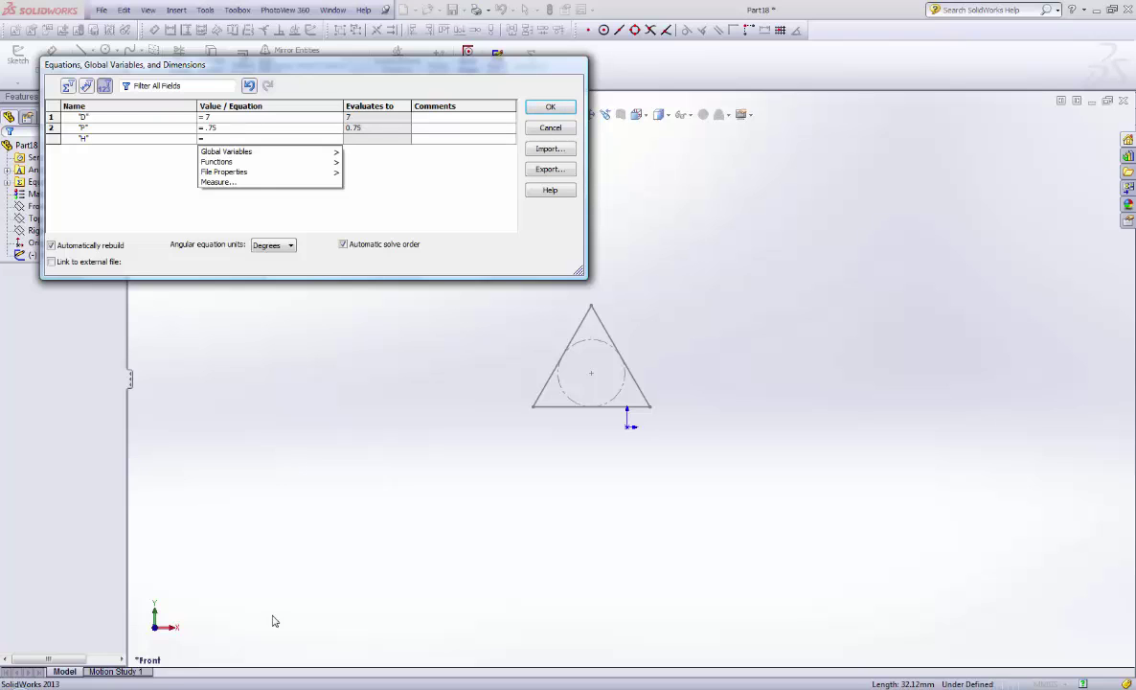
key("alt+Tab")
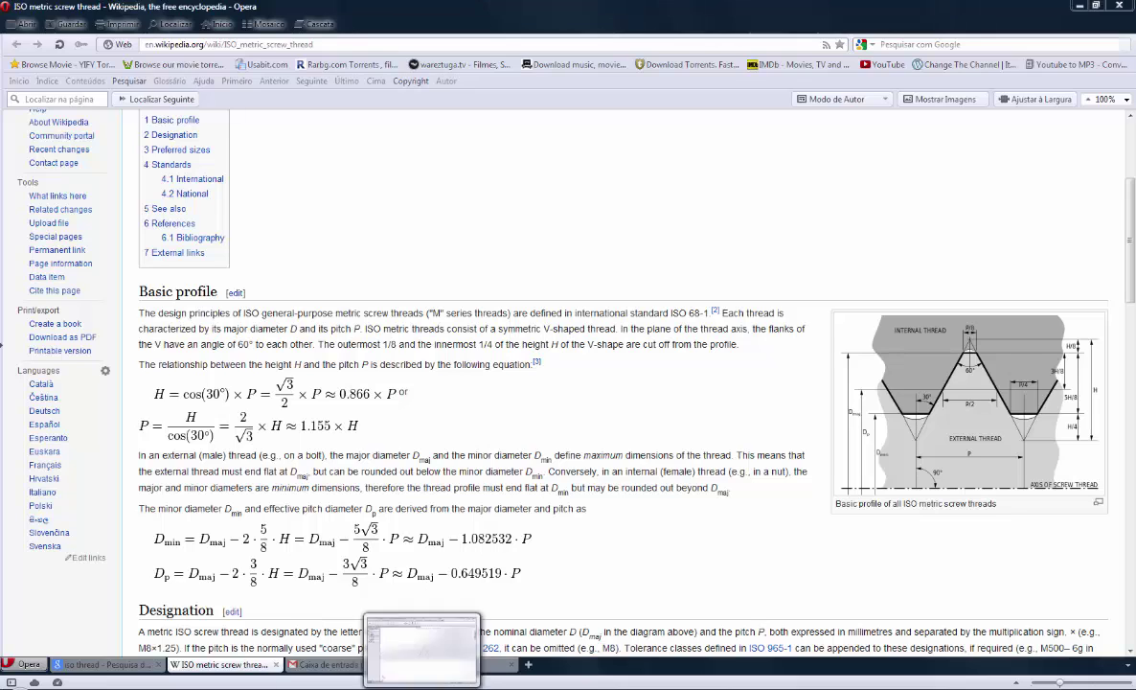
key("alt+Tab")
type("cos(2")
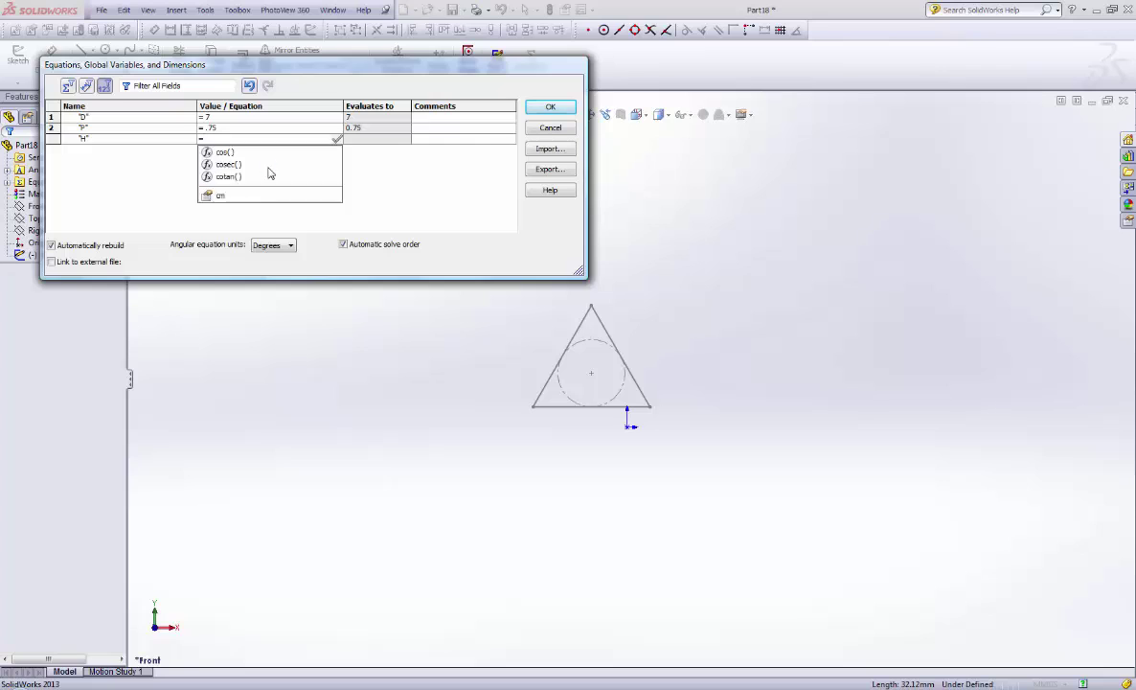
type("0)")
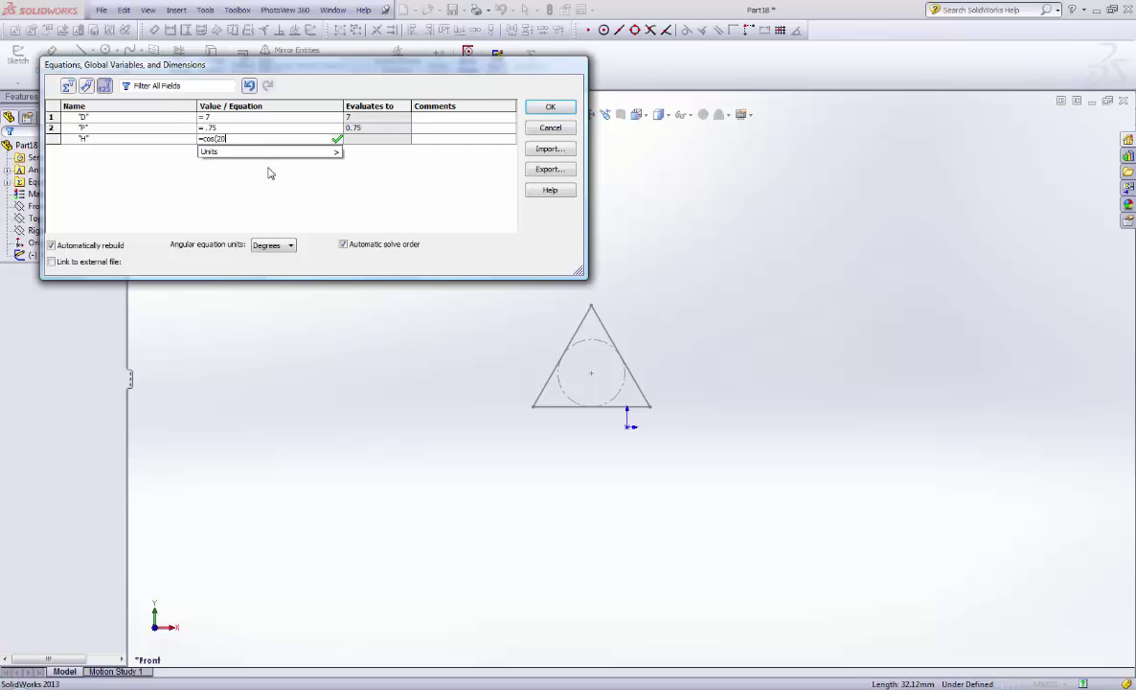
key("BackSpace")
key("BackSpace")
key("BackSpace")
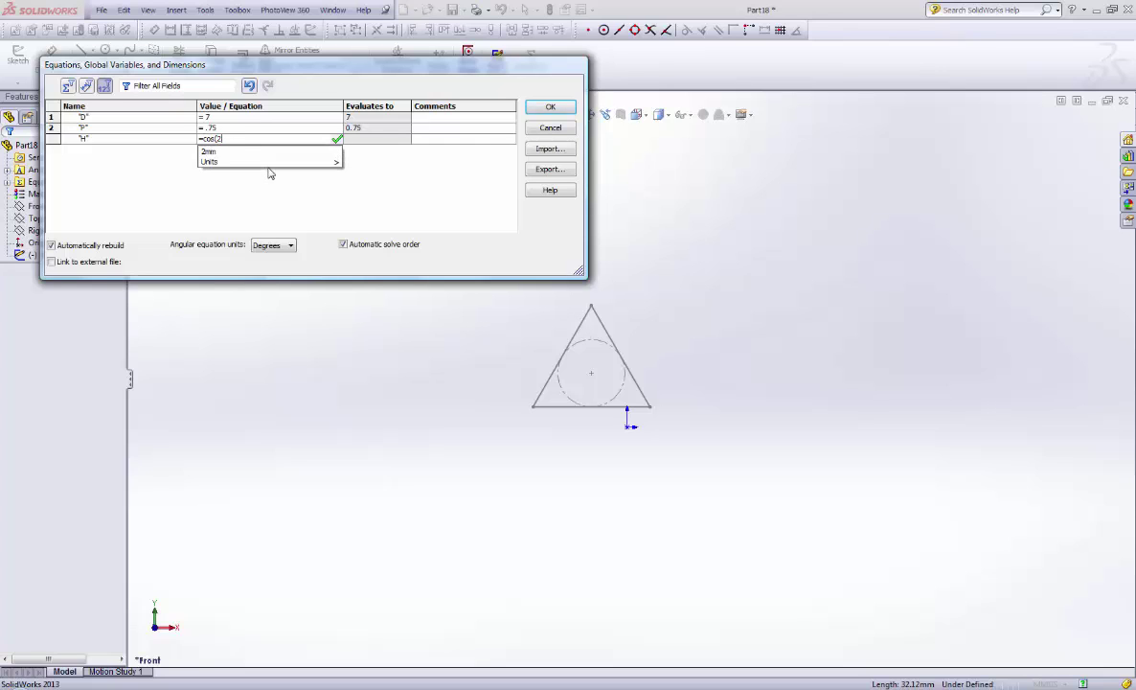
type("30")
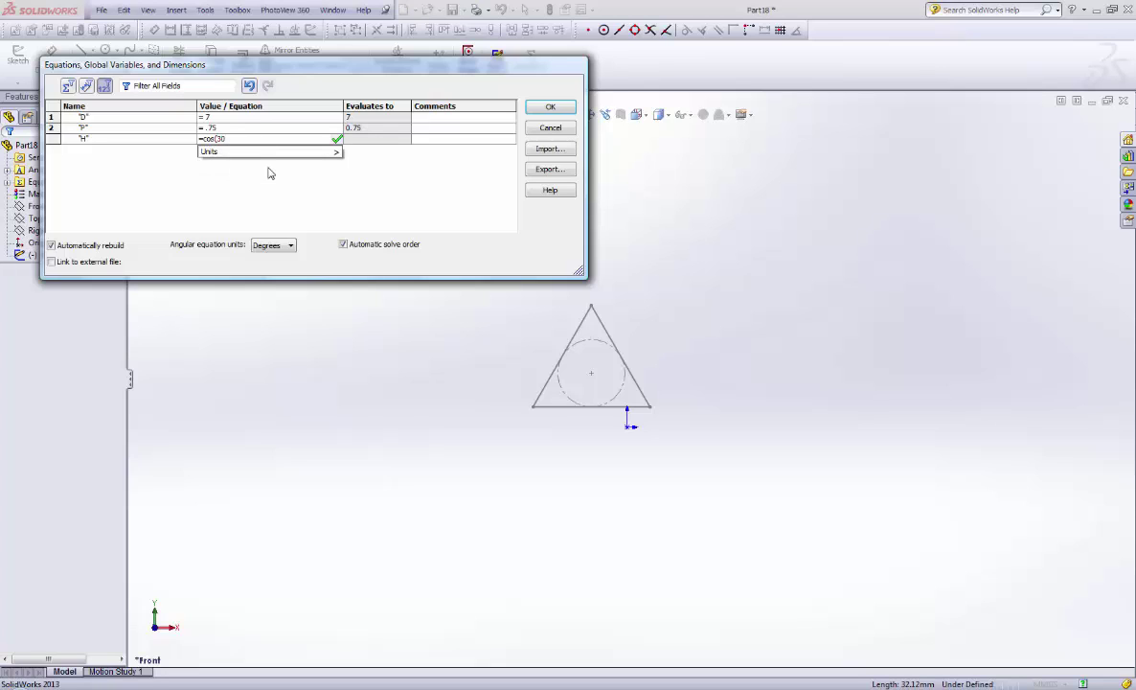
type(")*")
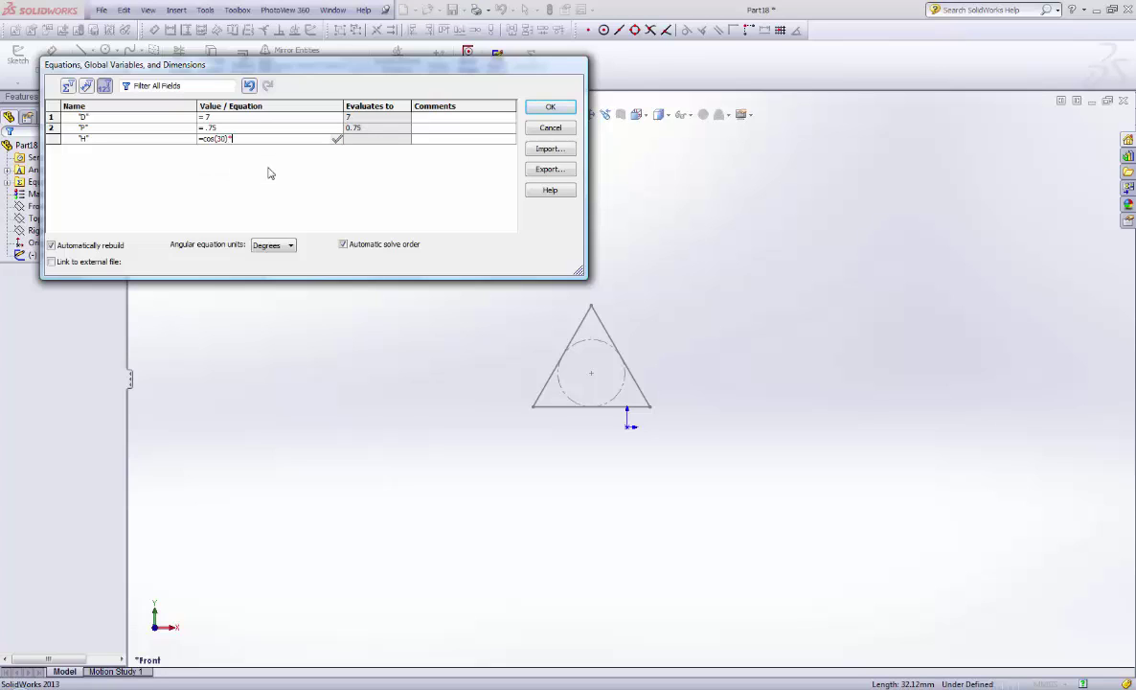
type("\"P")
key("Tab")
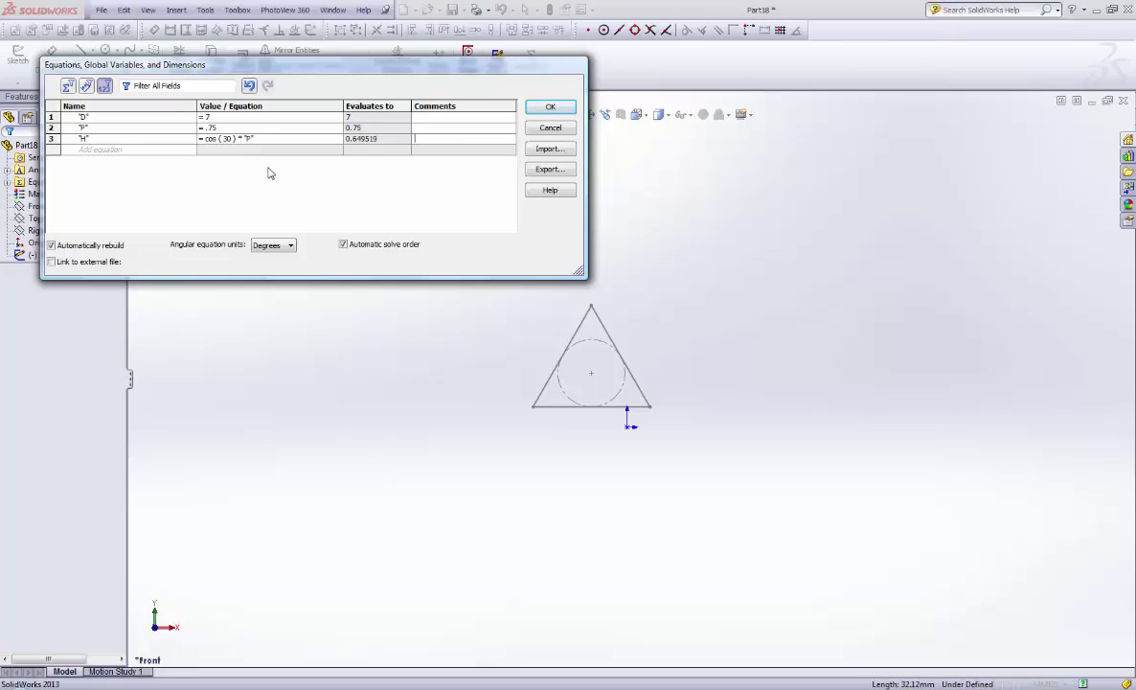
Step: Add a global variable A with the equation "H"/8, checking the thread profile diagram in the browser
left_click(117, 147)
type("\"A")
key("Tab")
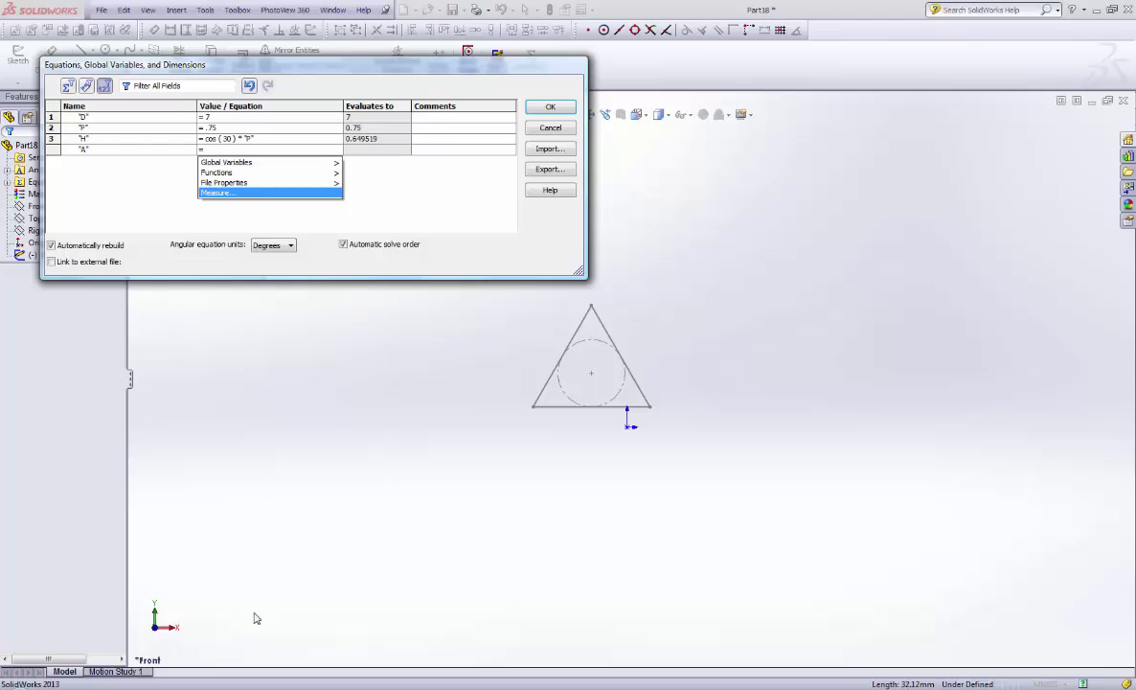
key("alt+Tab")
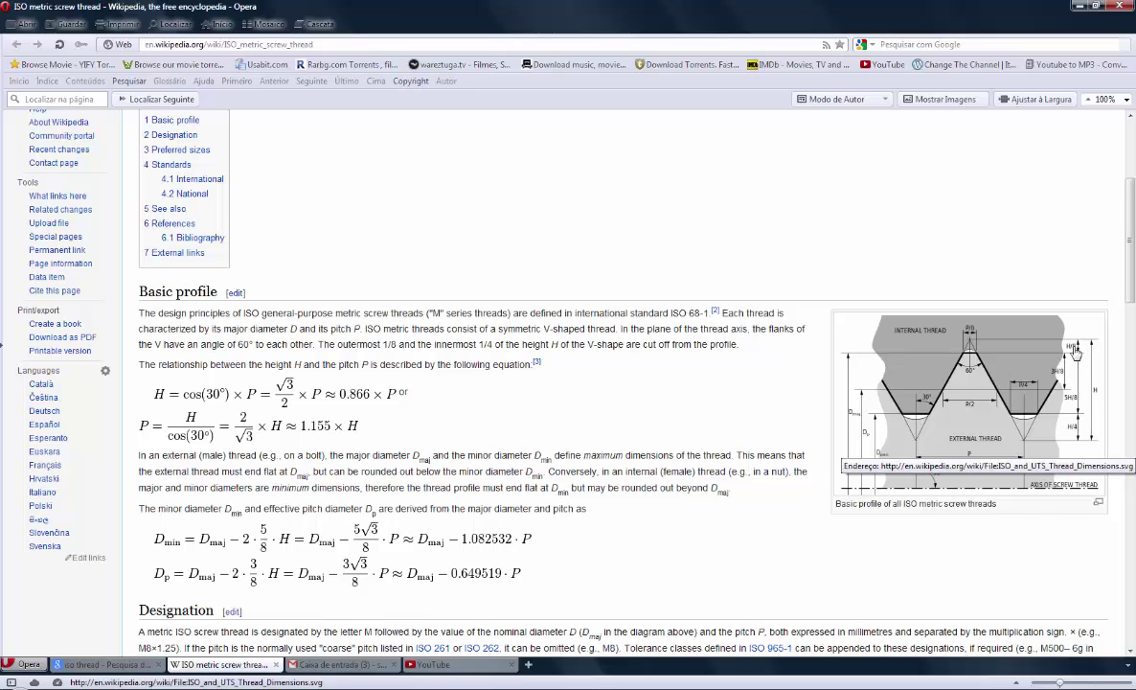
key("alt+Tab")
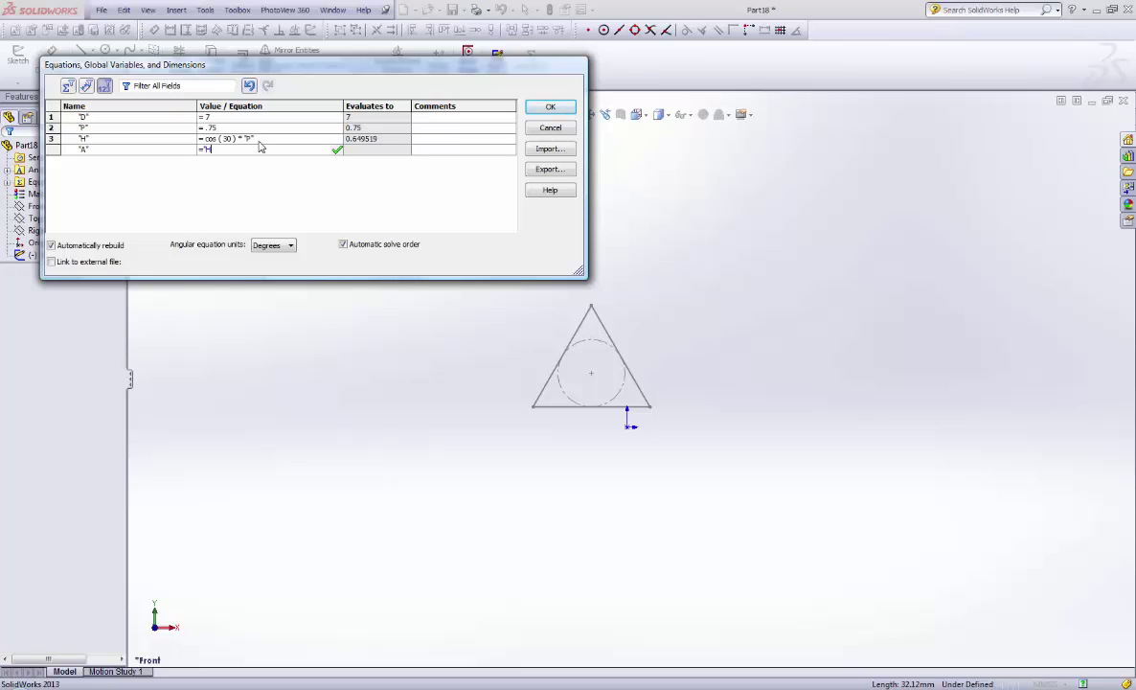
type("/")
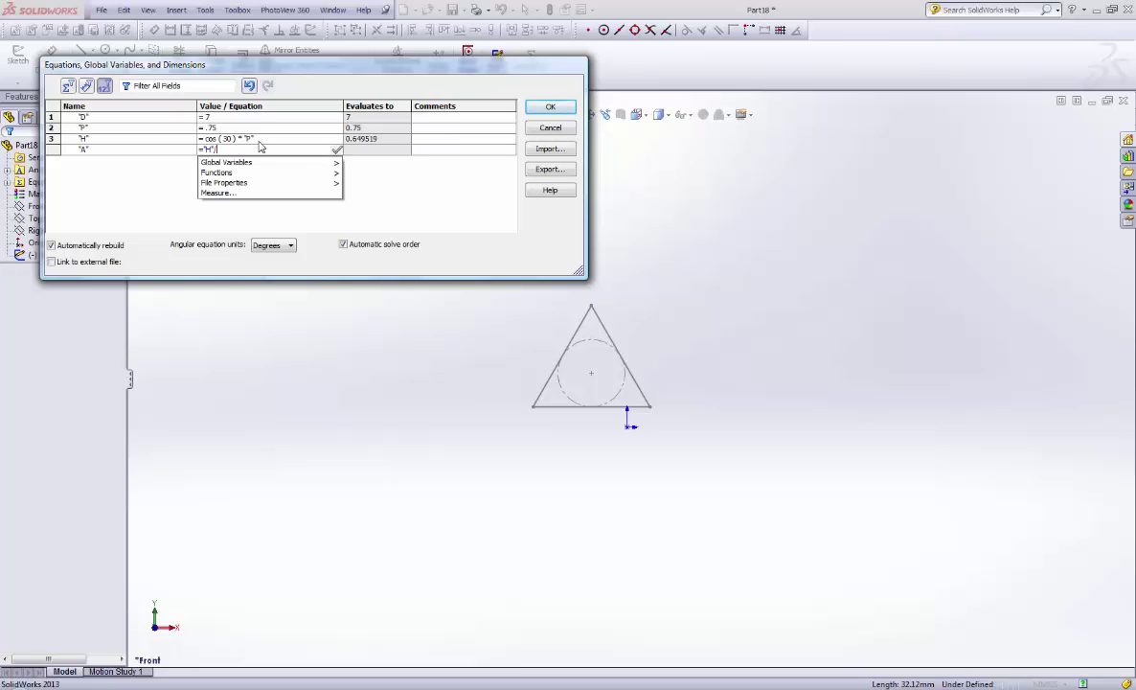
type("8")
key("Return")
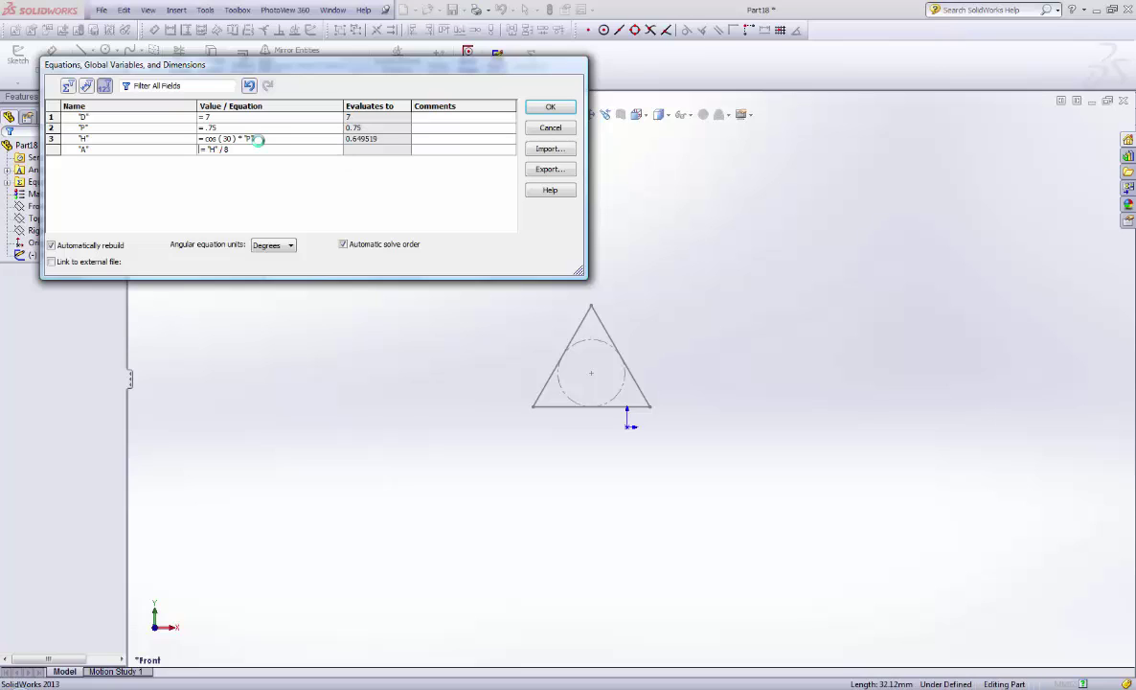
Step: Add a global variable B with the equation "H"/4
left_click(100, 160)
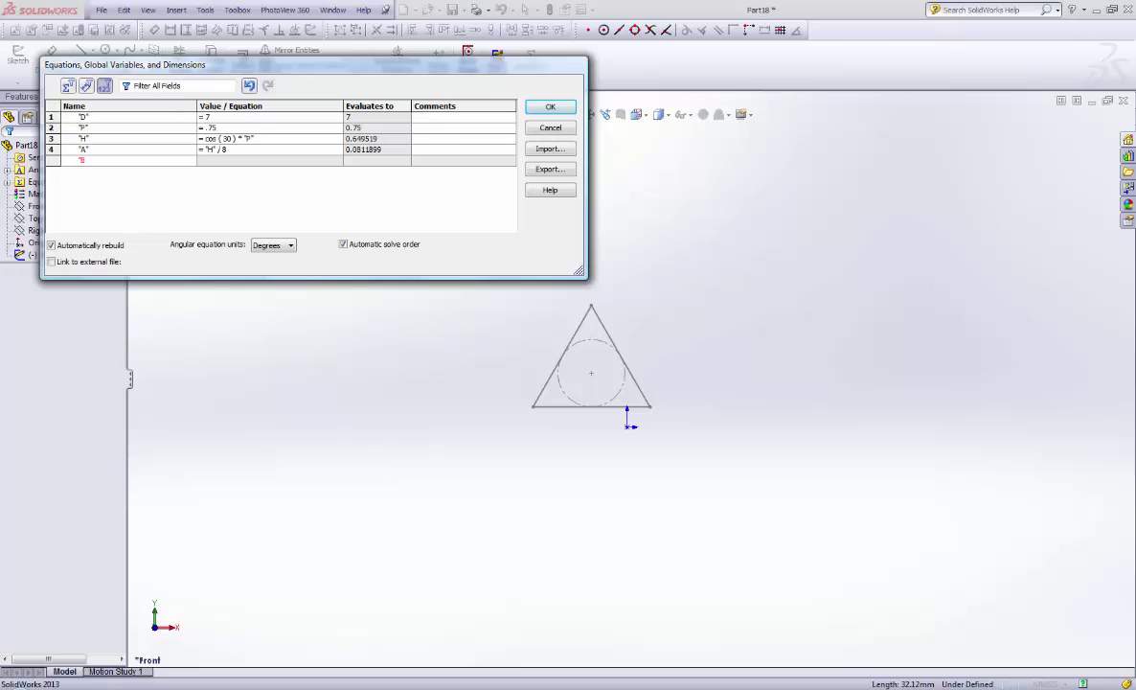
left_click(265, 160)
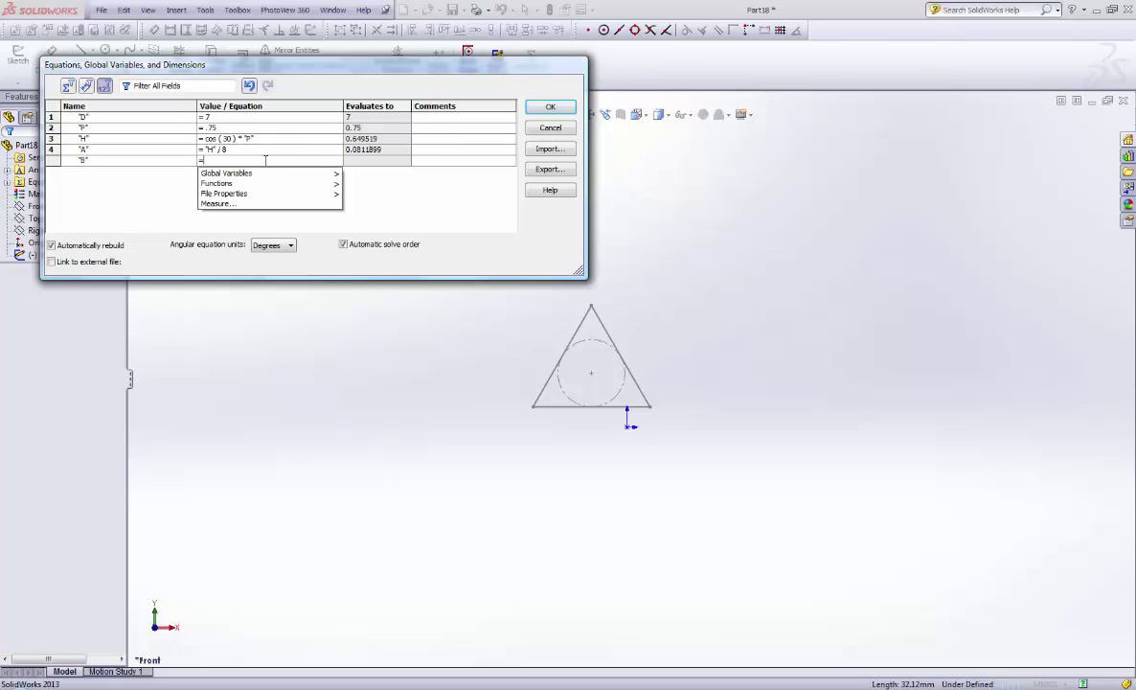
type("\"")
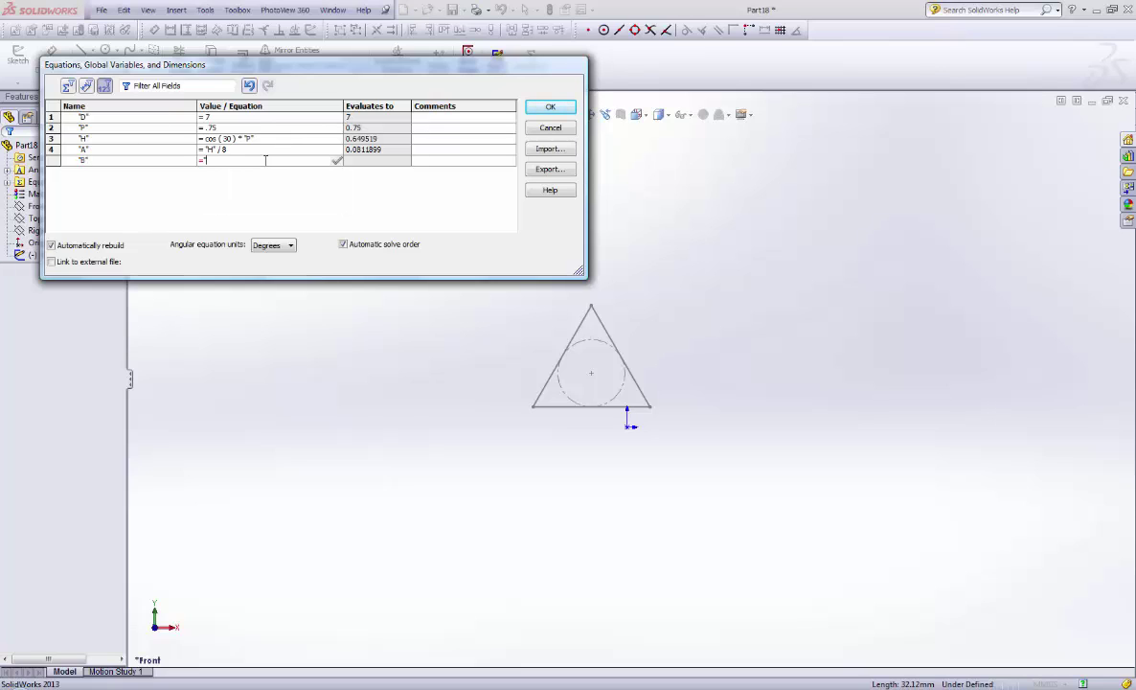
type("H\"/")
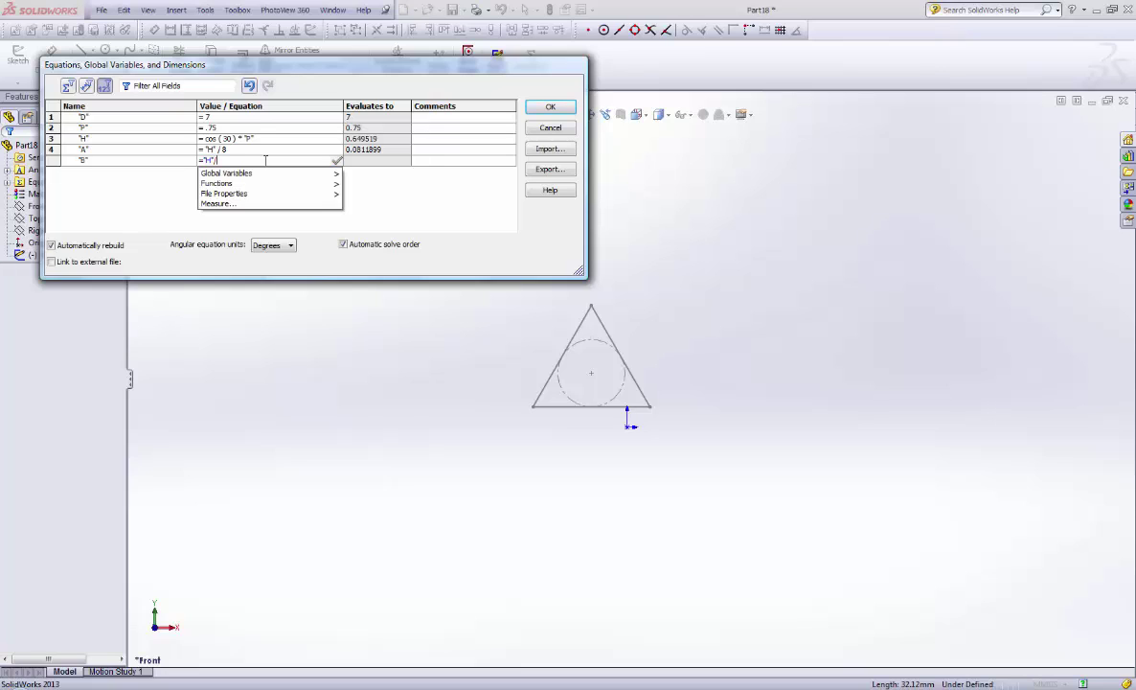
type("4")
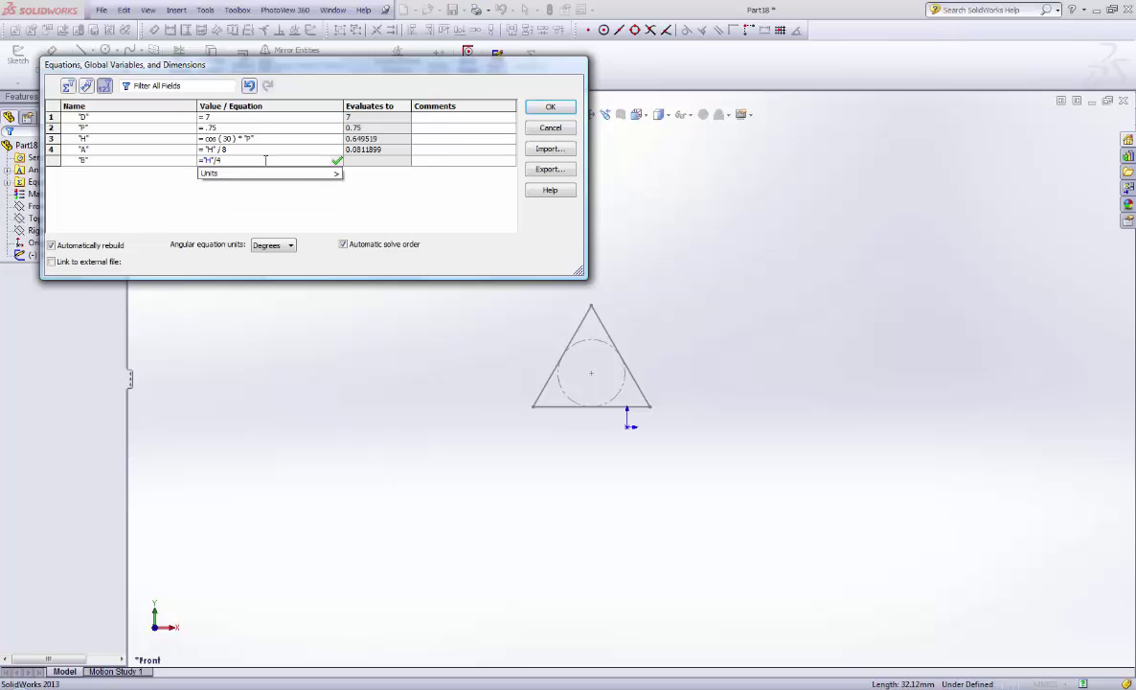
key("Return")
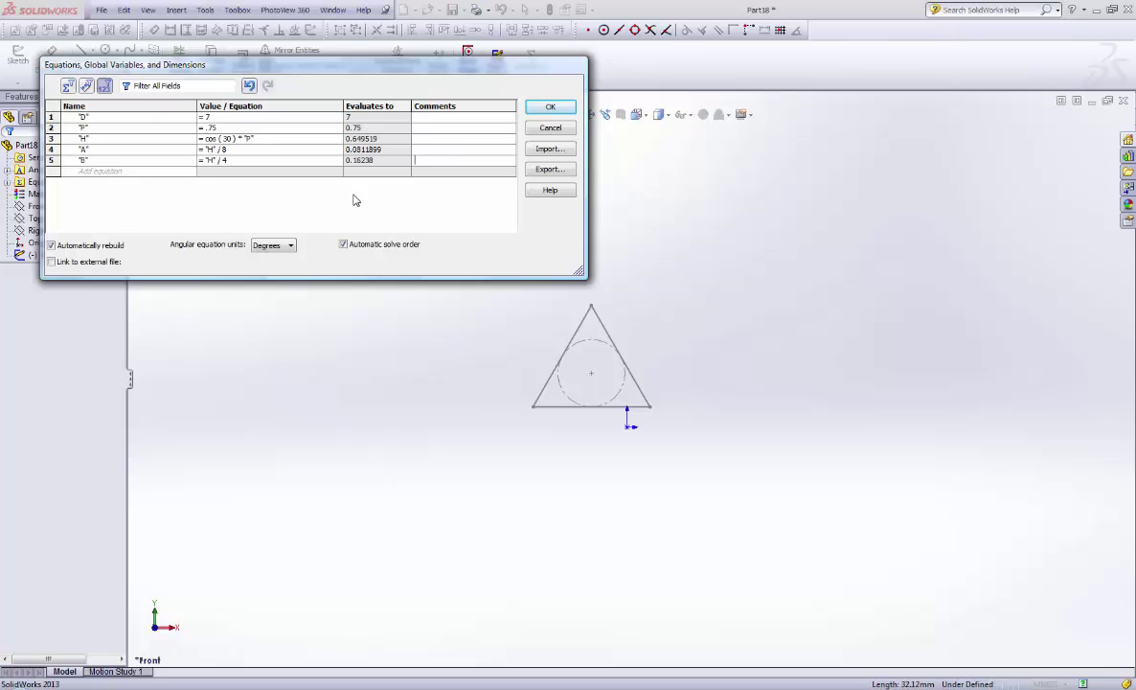
Step: Export all the equations to a linked text file named ISO External Metric Thread on the desktop, and accept the equations
left_click(551, 171)
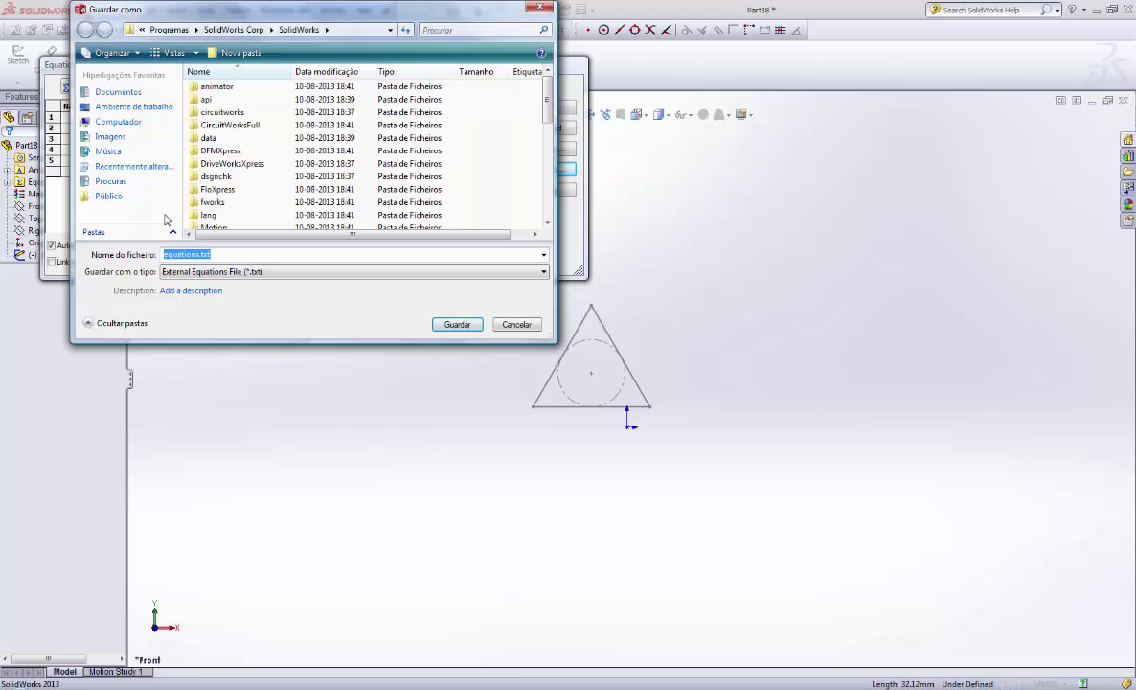
left_click(115, 111)
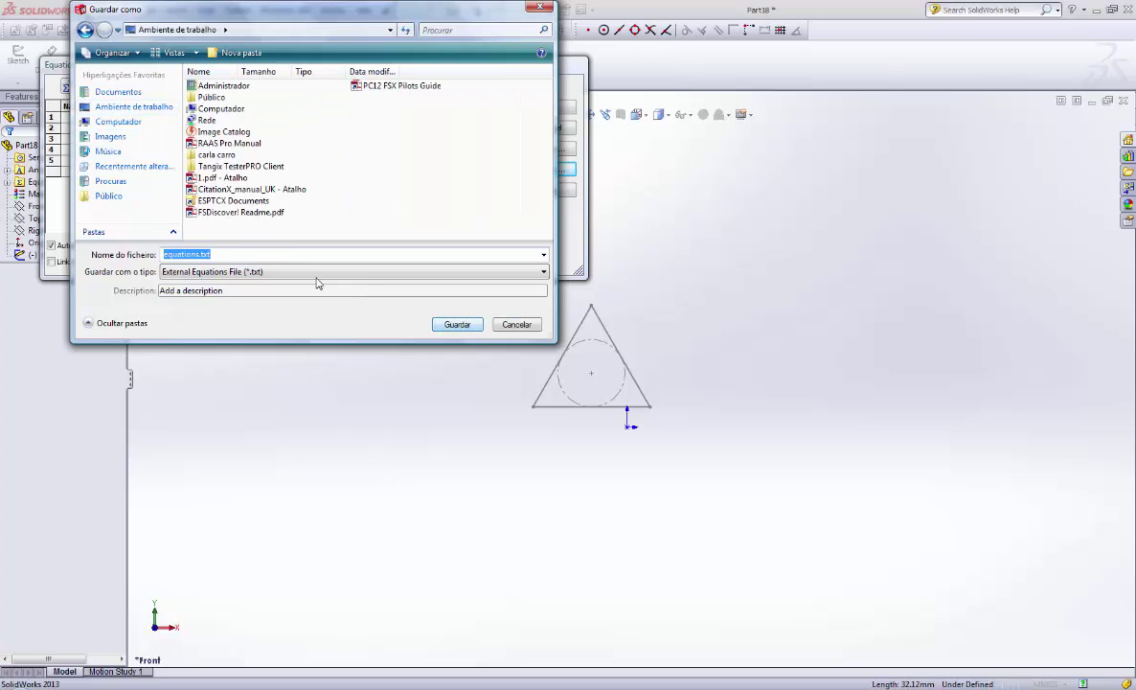
left_click(165, 255)
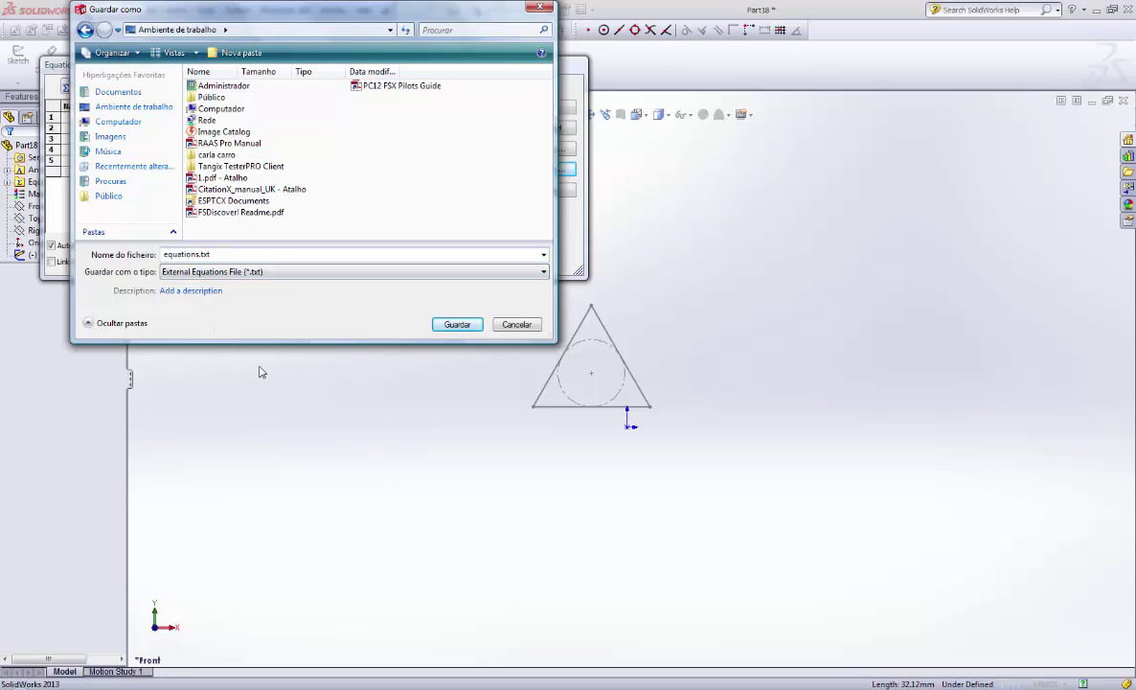
key("BackSpace")
key("BackSpace")
key("BackSpace")
key("BackSpace")
key("BackSpace")
key("BackSpace")
key("BackSpace")
key("BackSpace")
key("BackSpace")
type("ISO")
type(" MEtric")
key("BackSpace")
key("BackSpace")
key("BackSpace")
key("BackSpace")
key("BackSpace")
type("etric Tre")
key("BackSpace")
key("BackSpace")
type("hread")
type("External")
left_click(454, 325)
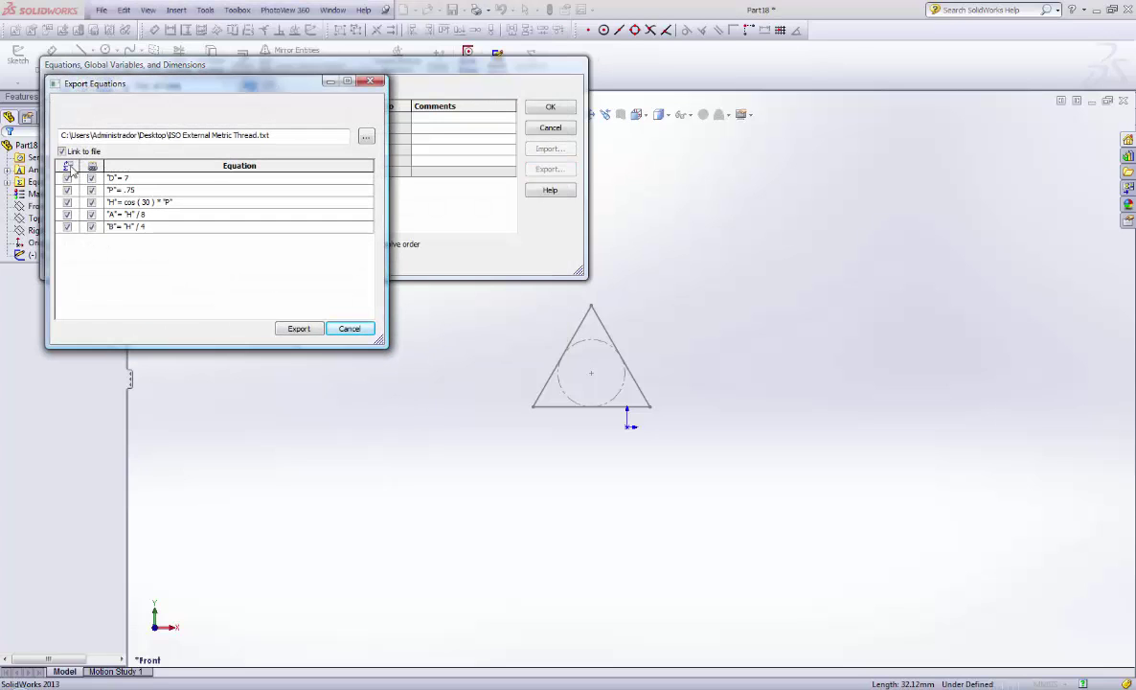
left_click(298, 329)
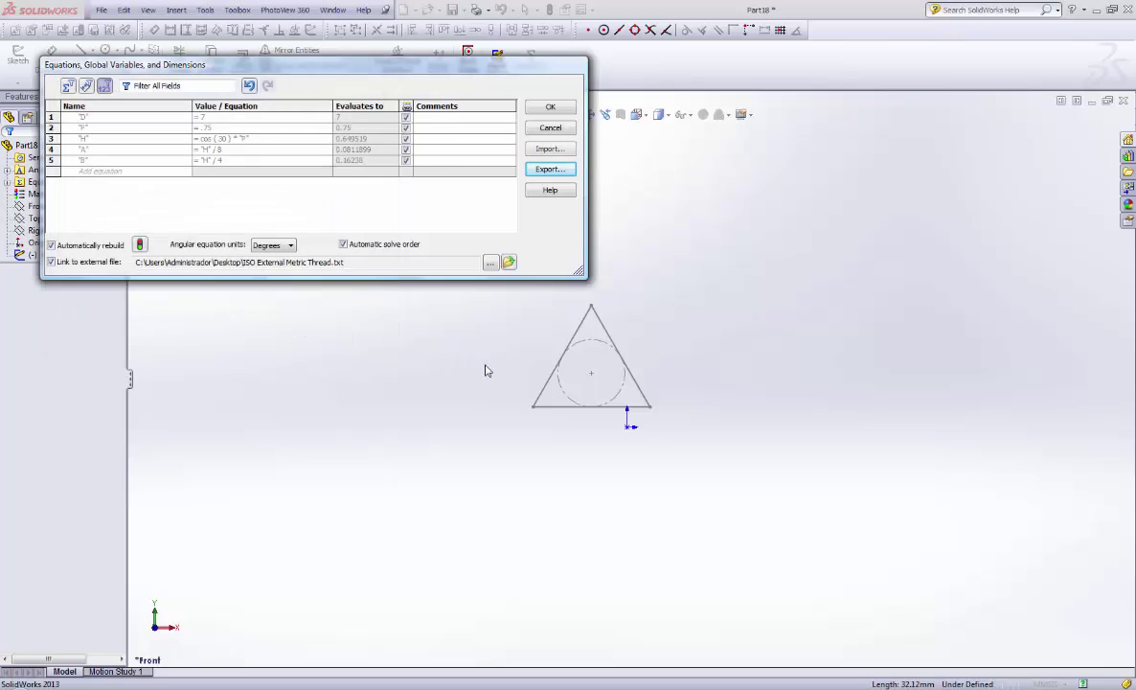
left_click(551, 109)
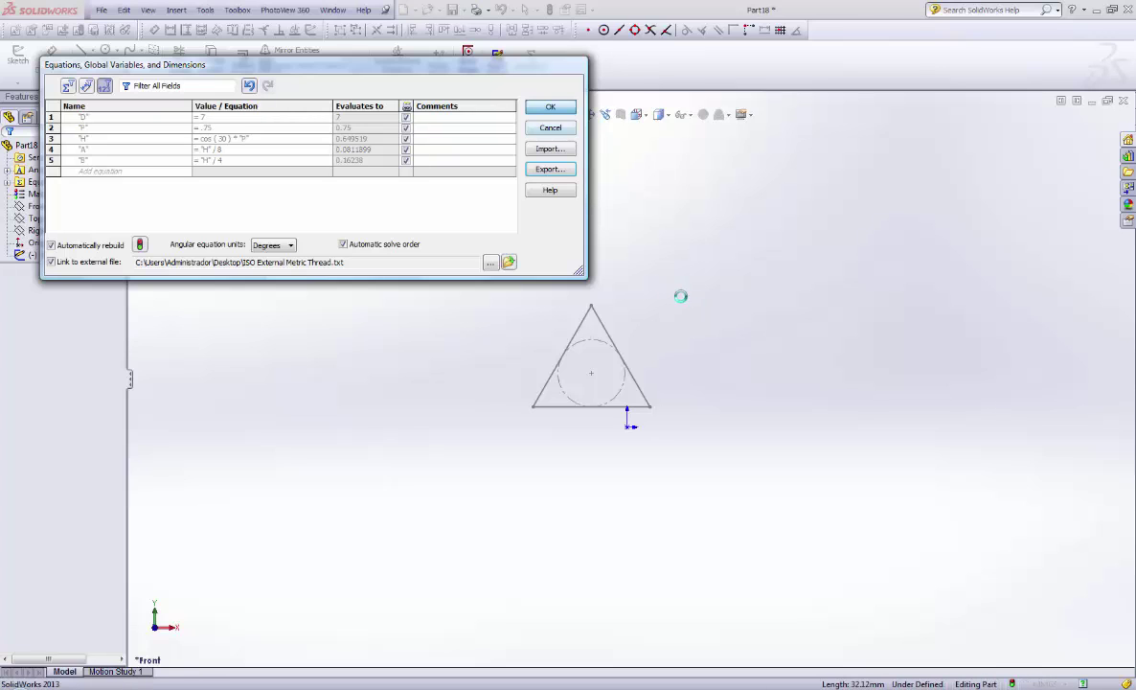
Step: Edit the triangle sketch and dimension the height from its apex to its base, linking the value to global variable H
scroll(702, 349, "down", 1)
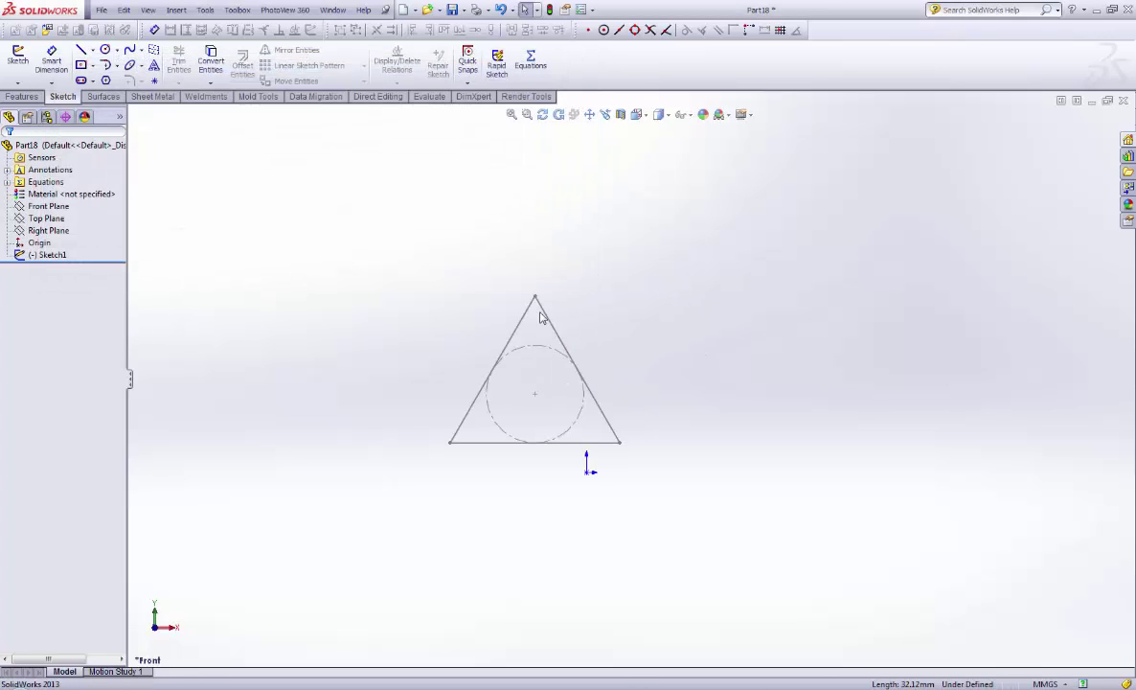
right_click(32, 253)
left_click(55, 229)
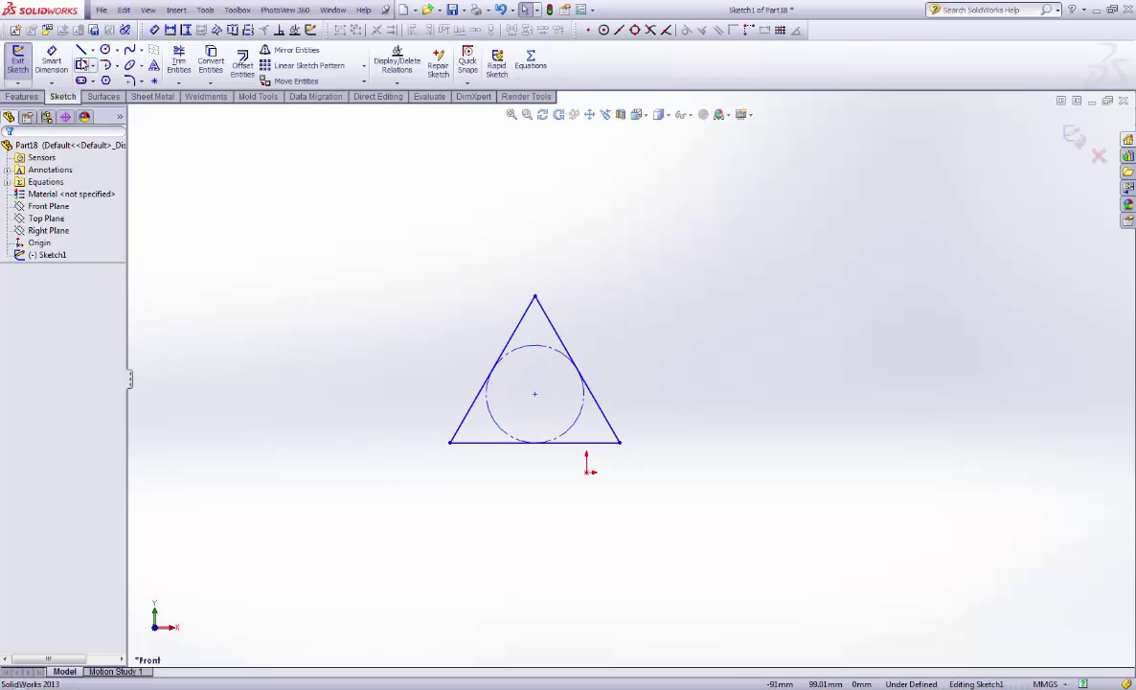
left_click_drag(566, 353, 540, 311)
left_click(528, 288)
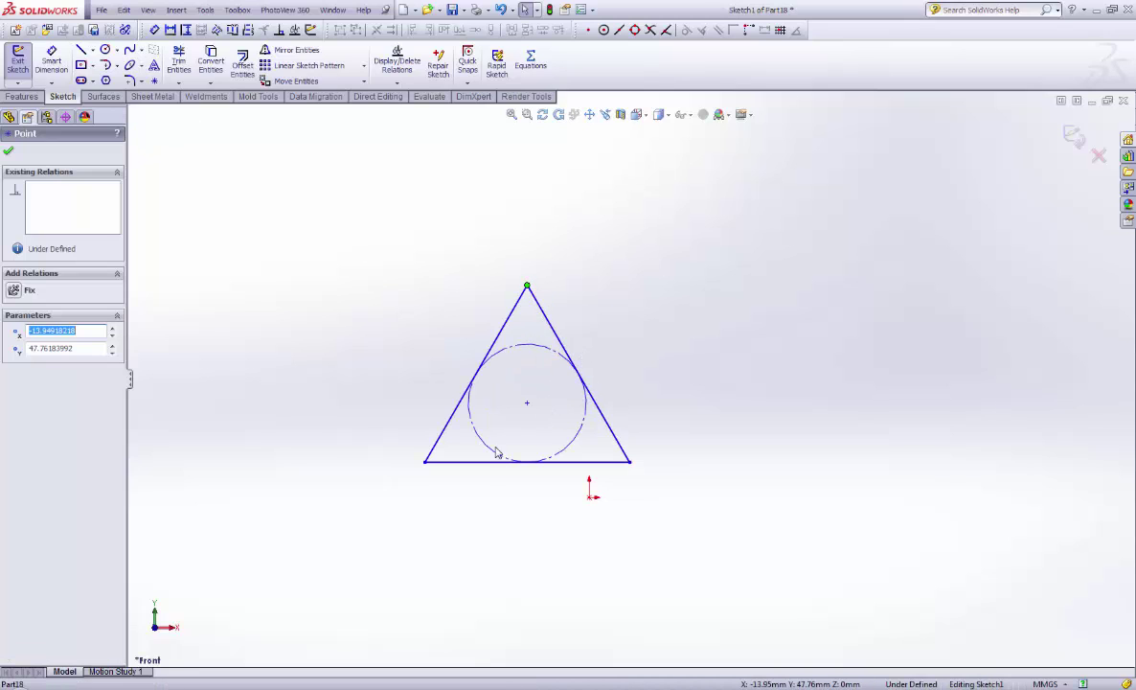
left_click(52, 60)
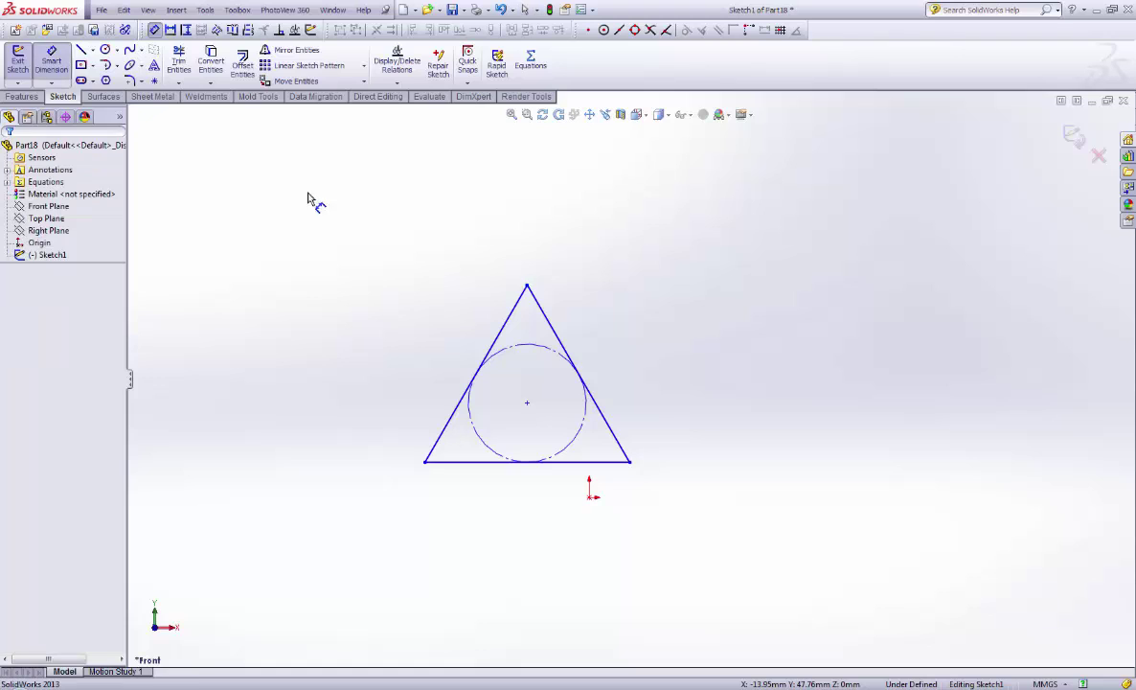
left_click(528, 288)
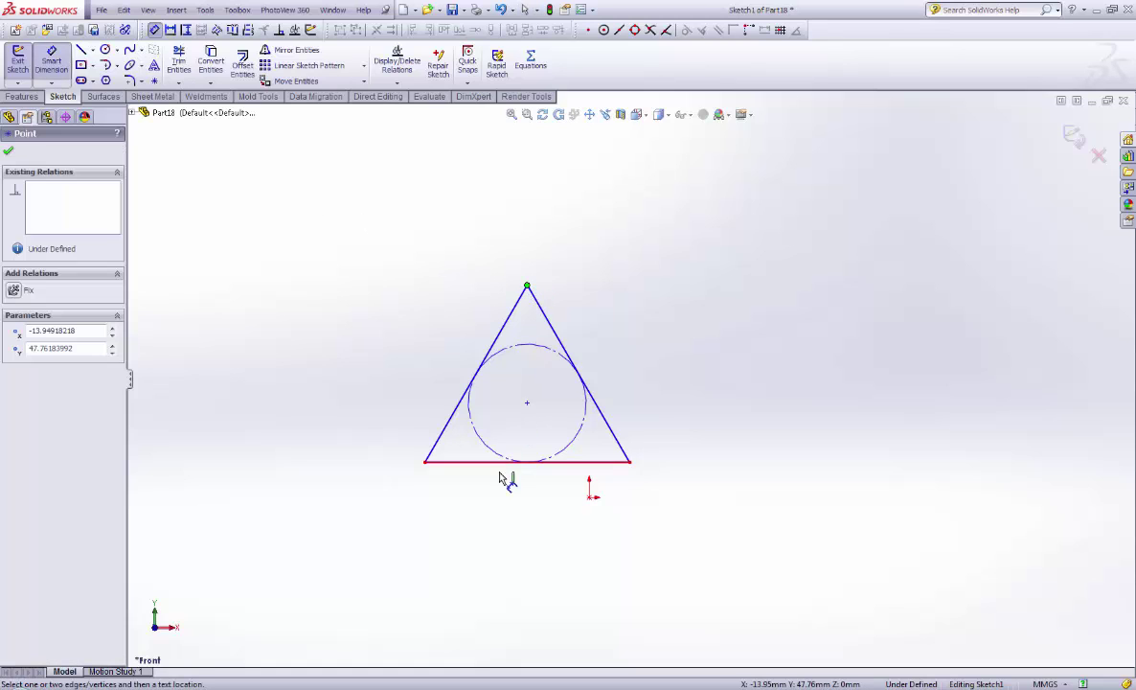
left_click(495, 465)
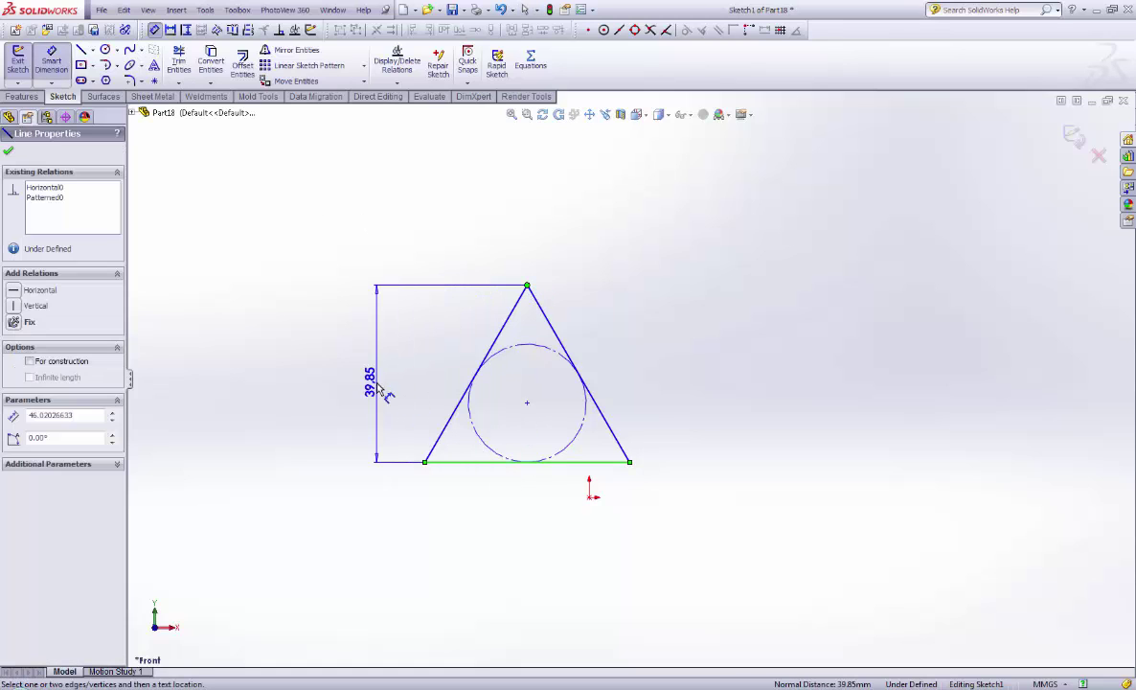
left_click(426, 431)
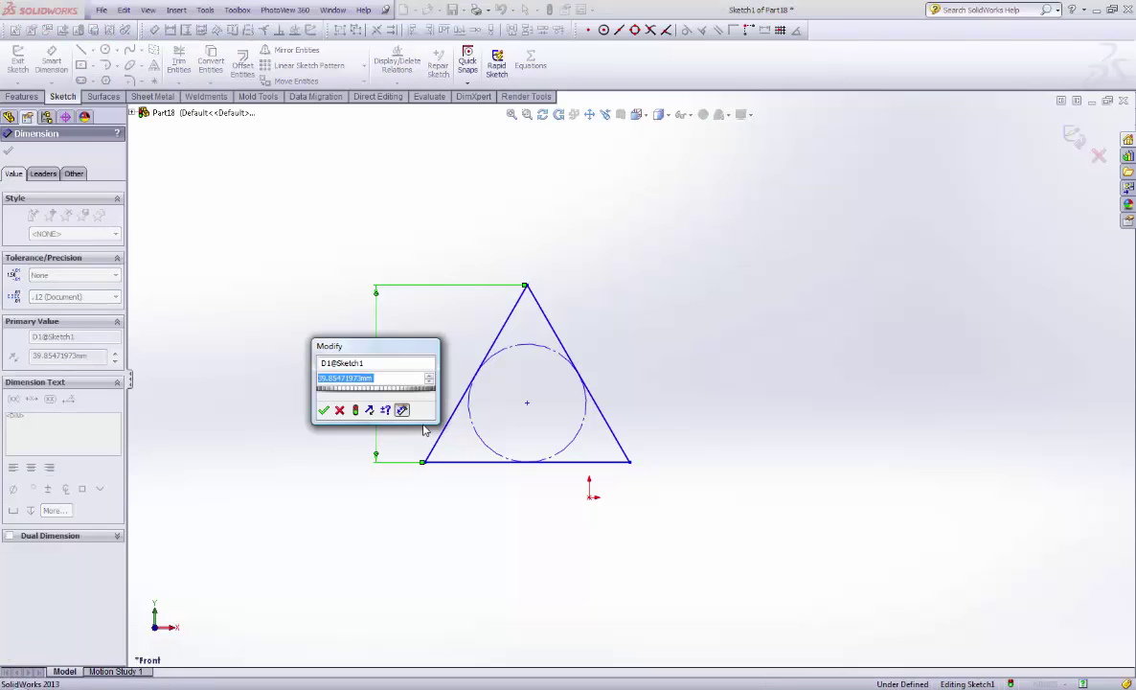
type("=H")
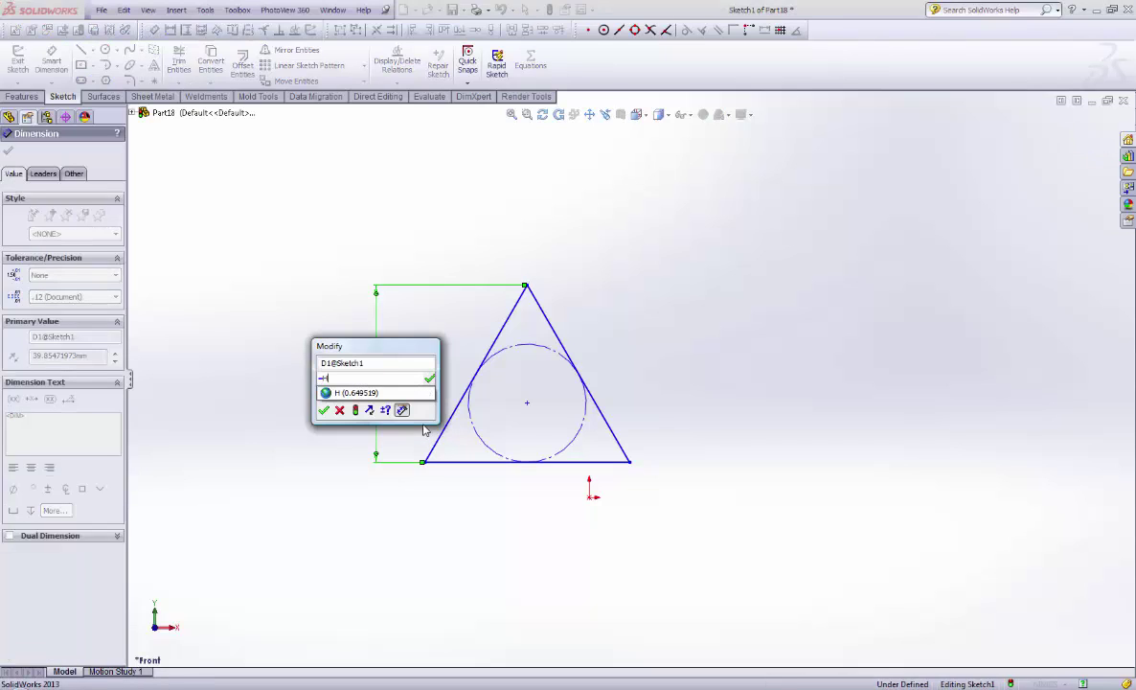
key("Return")
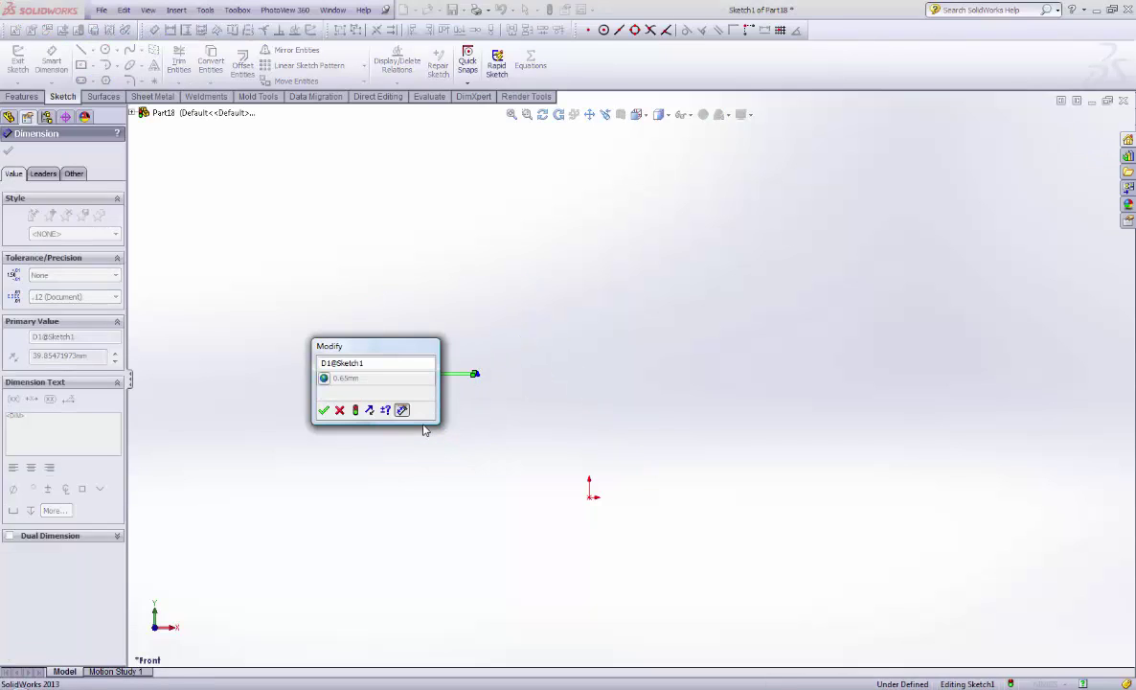
left_click(325, 410)
Step: Move the height dimension close to the triangle's left side
scroll(443, 407, "down", 4)
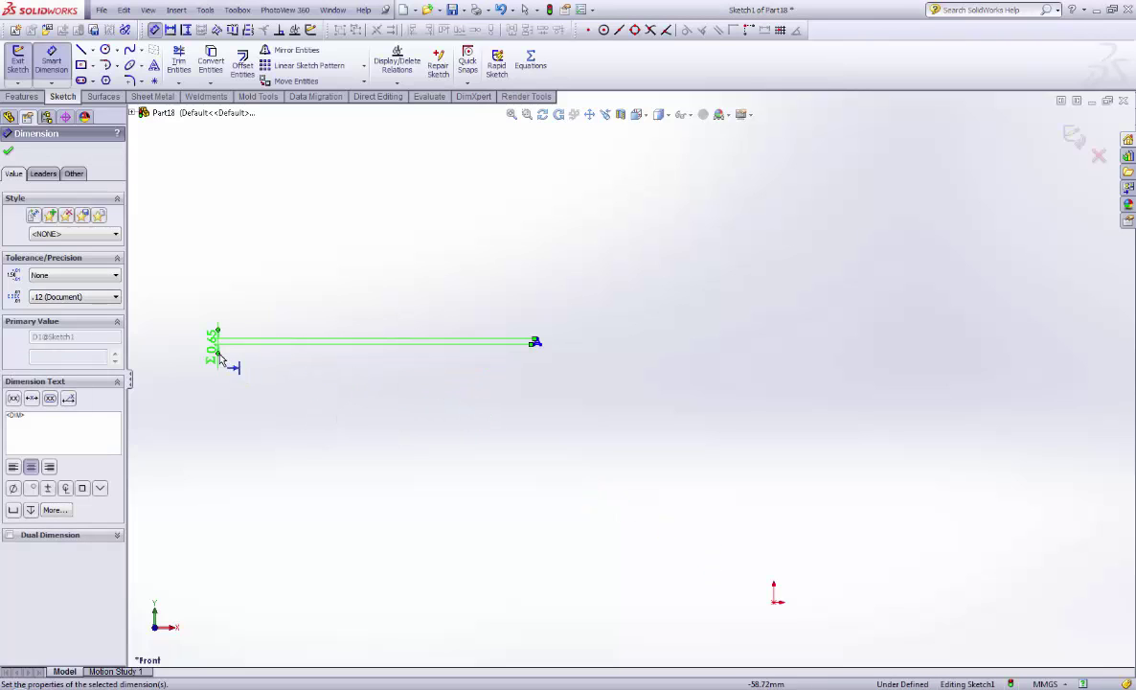
left_click_drag(208, 345, 517, 341)
scroll(553, 342, "down", 5)
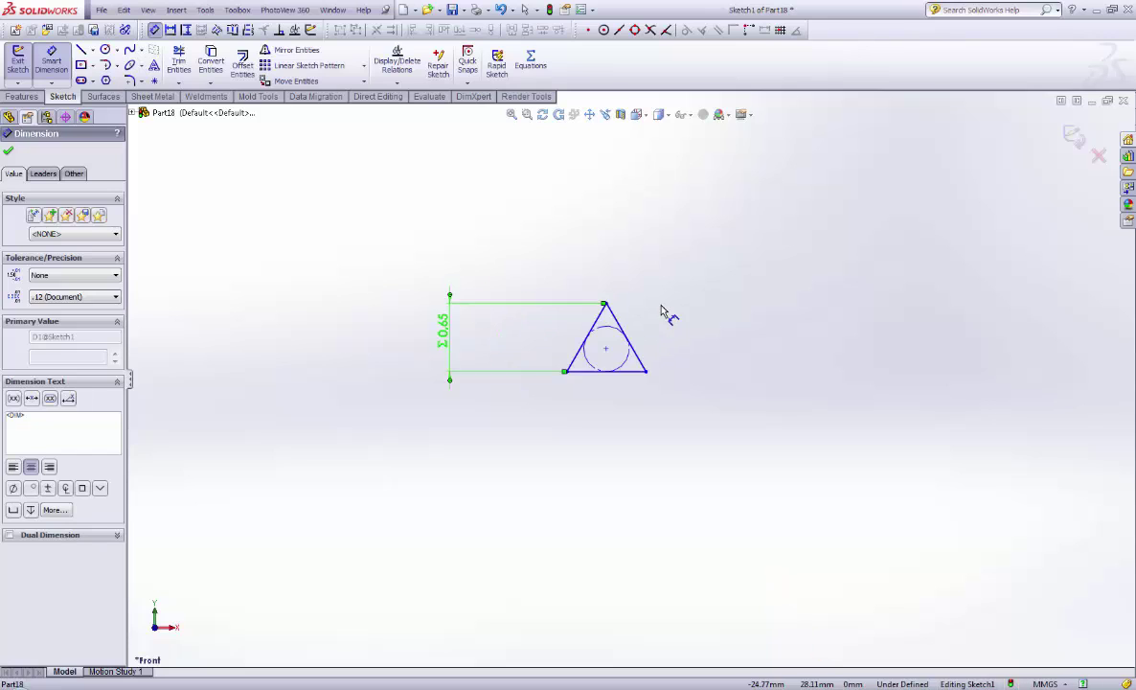
left_click_drag(459, 353, 529, 345)
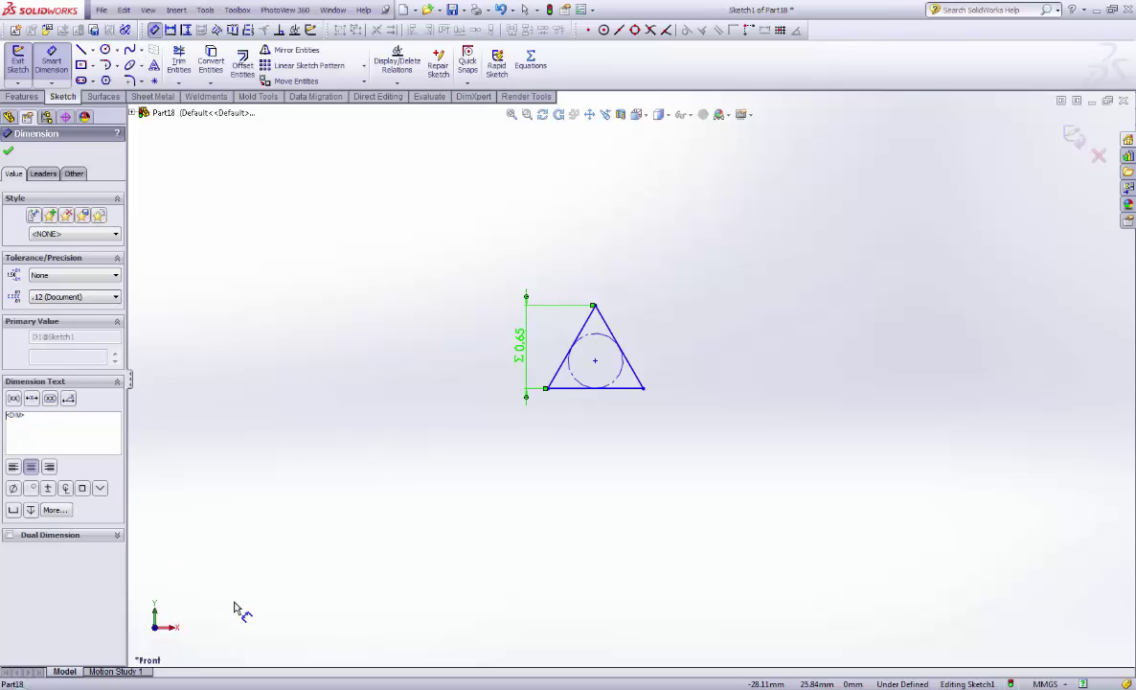
Step: Add the text H on its own line above the height dimension's value
type("H")
key("Return")
left_click(8, 150)
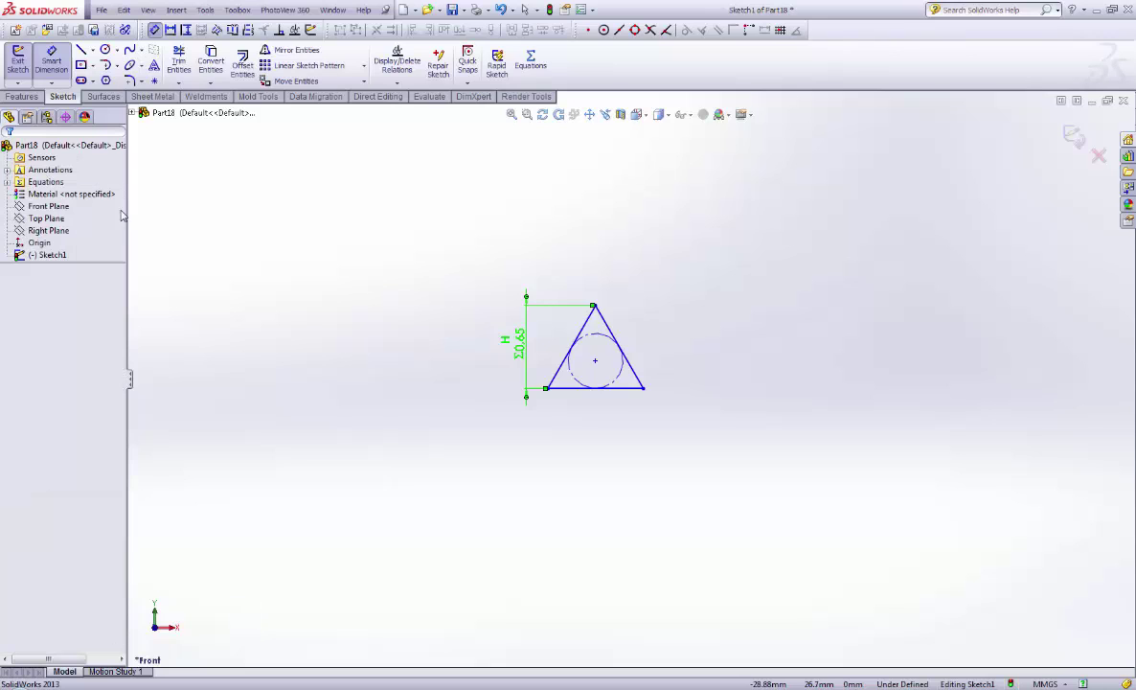
left_click(695, 380)
Step: Draw a vertical centerline from the triangle's right base corner upward to a point above the apex level
scroll(696, 381, "up", 2)
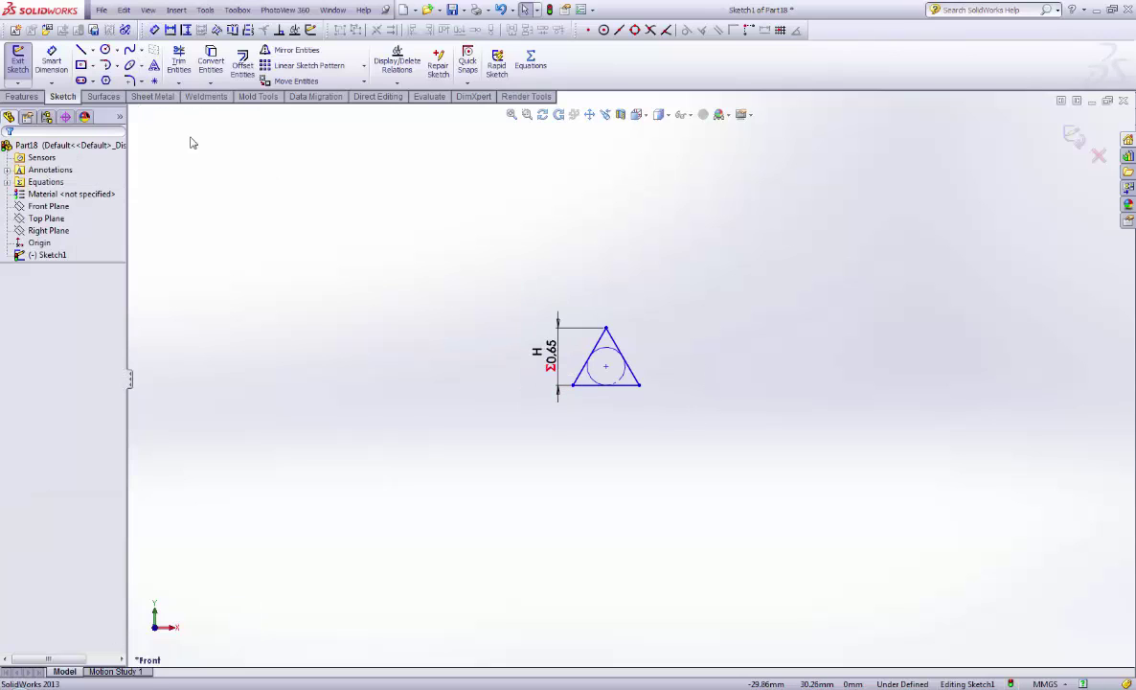
left_click(92, 51)
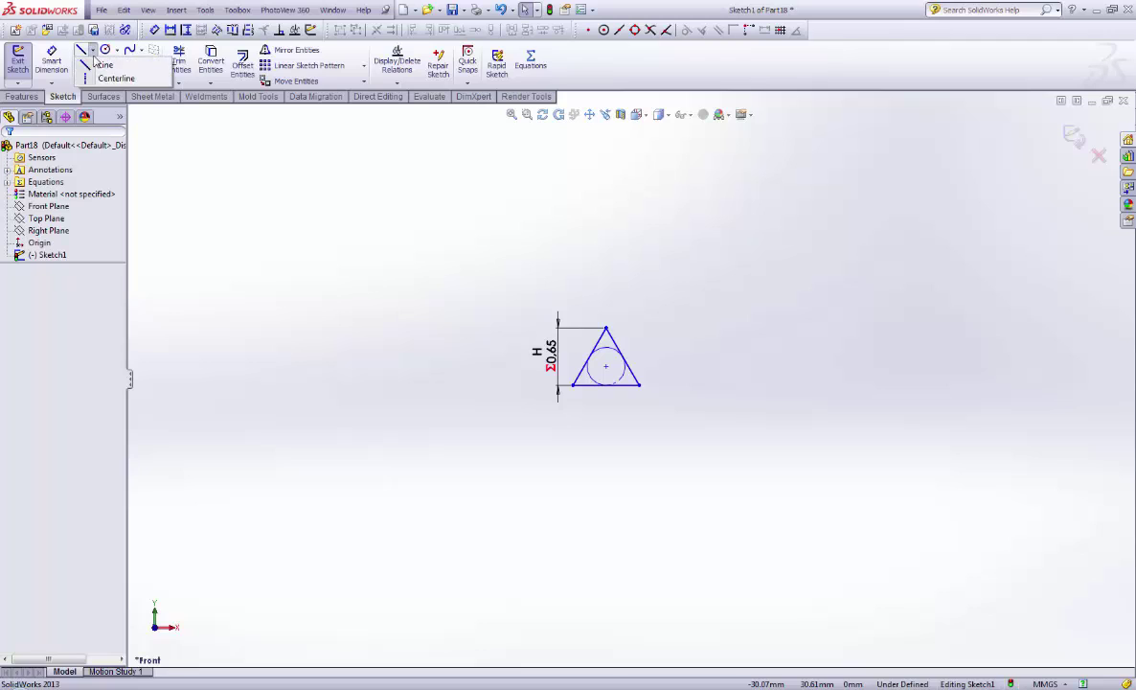
left_click(91, 50)
left_click(93, 51)
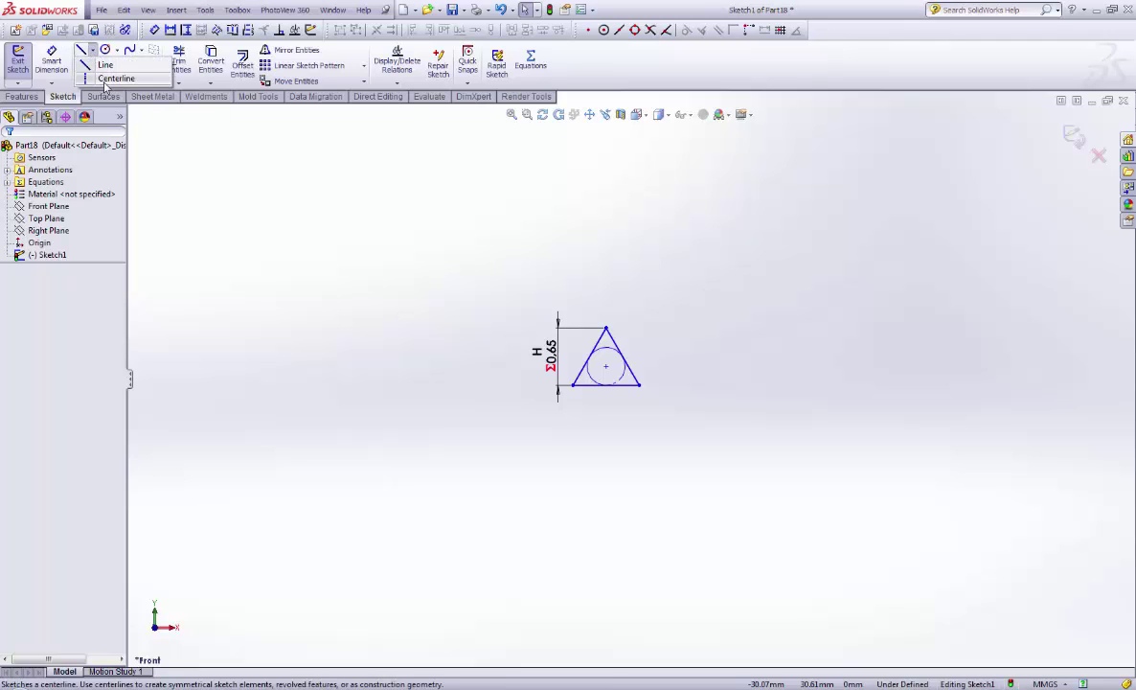
left_click(107, 78)
scroll(675, 399, "down", 3)
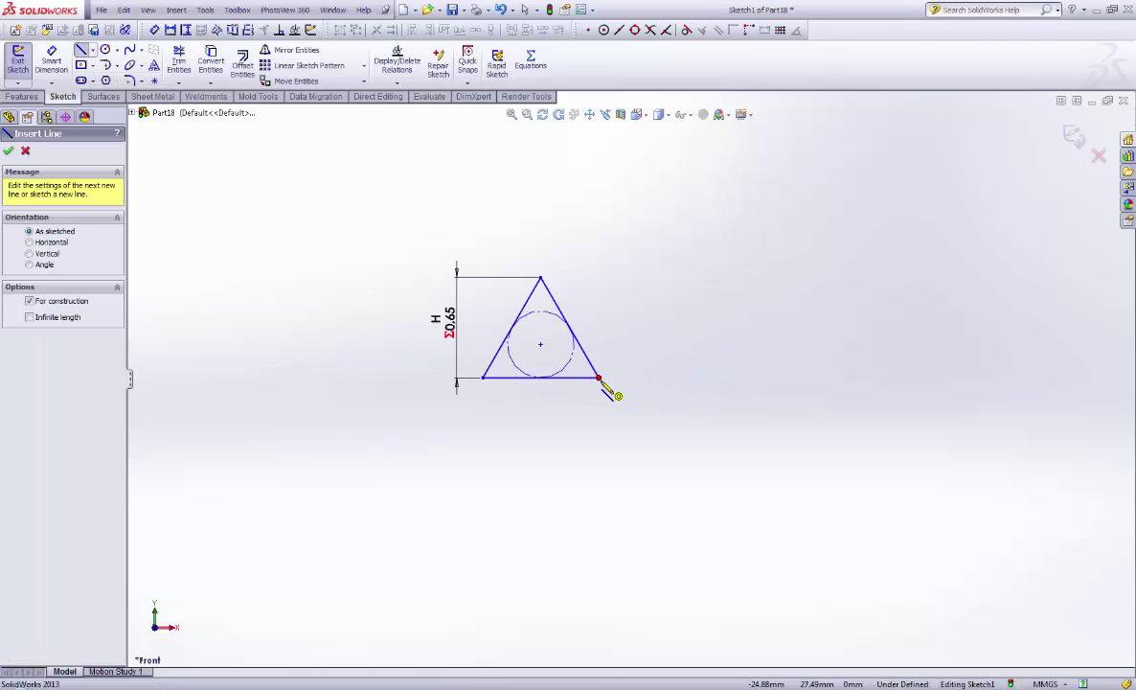
left_click(600, 379)
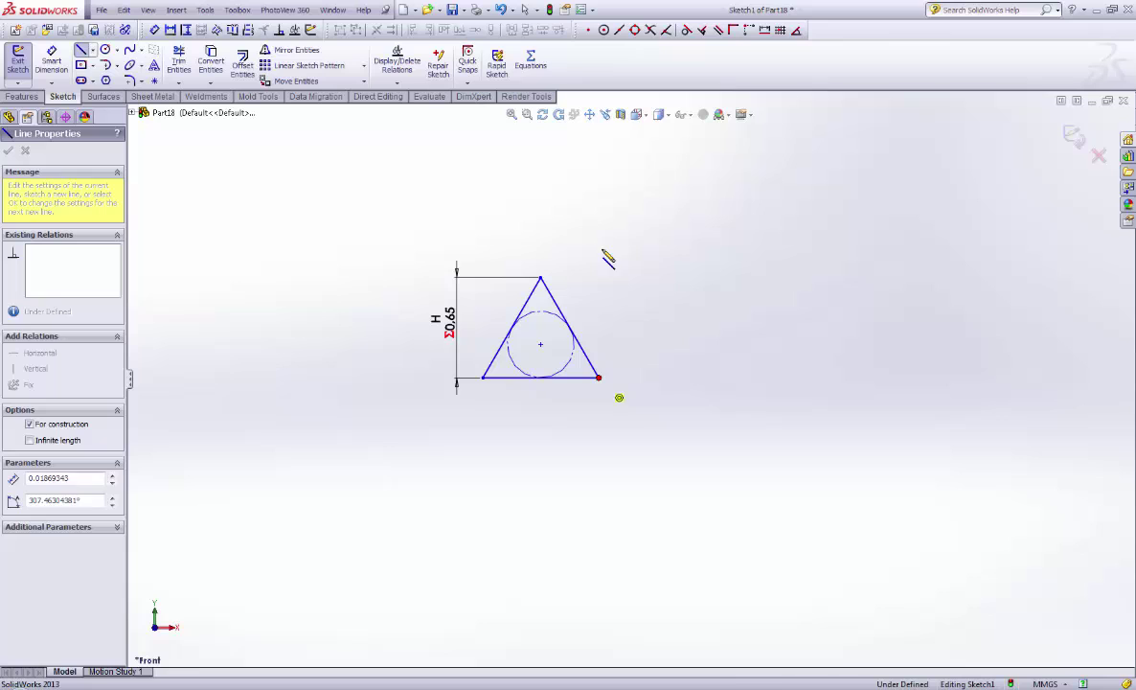
left_click(599, 165)
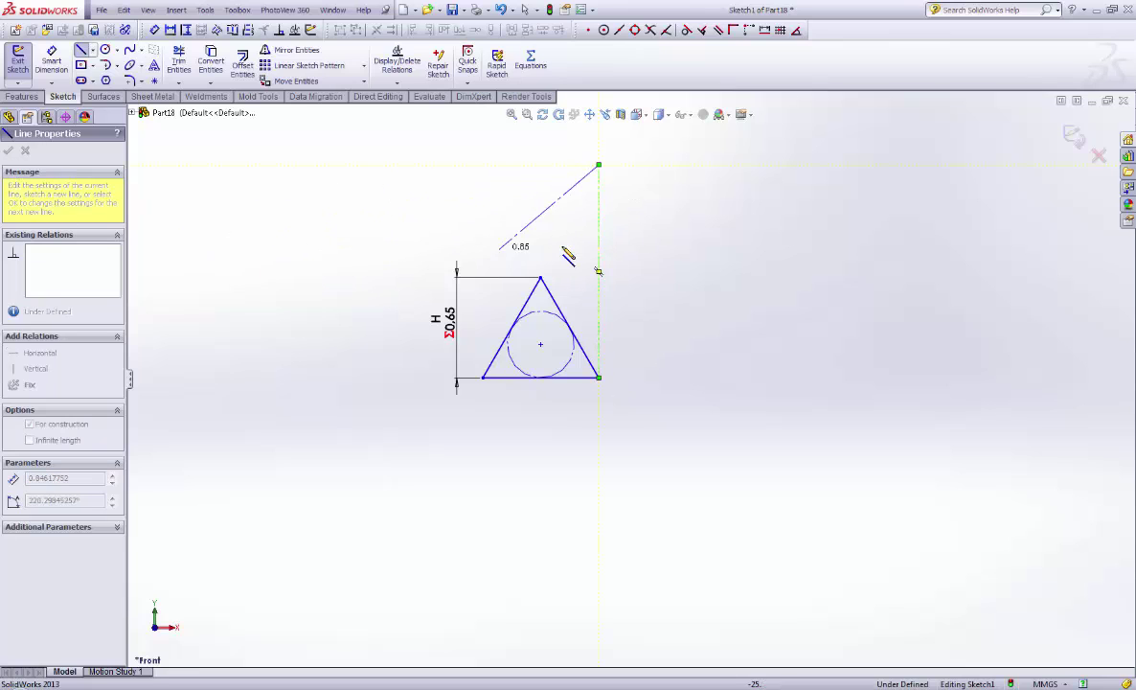
key("Escape")
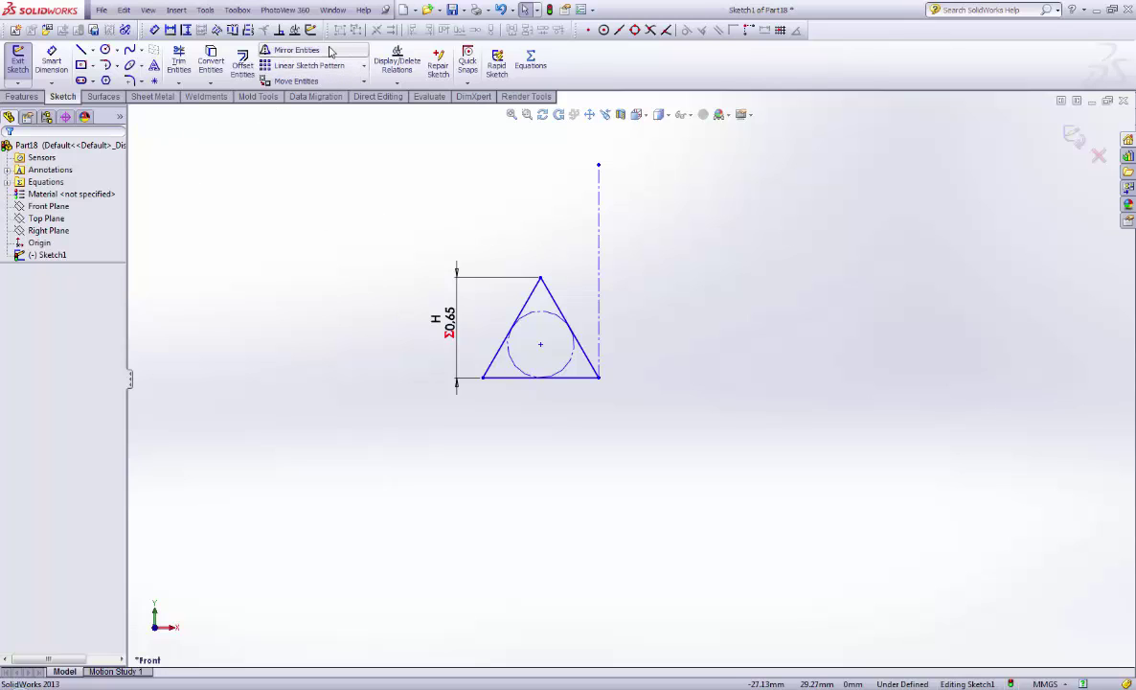
Step: Mirror the three triangle lines about the vertical centerline
left_click(294, 50)
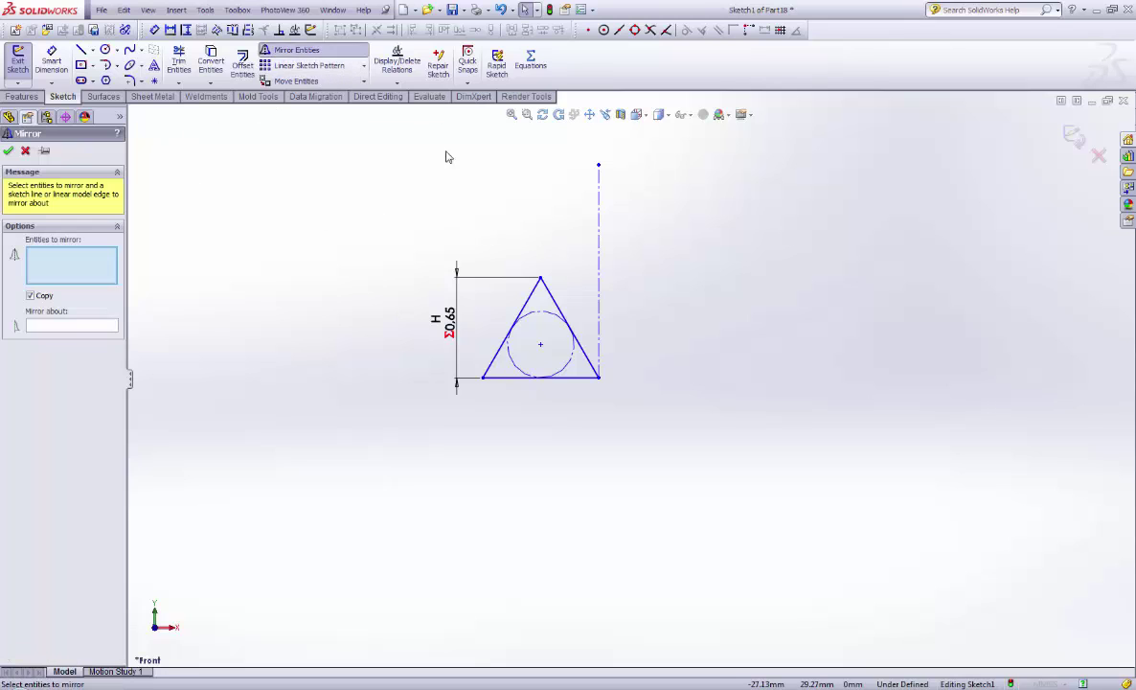
left_click(554, 299)
left_click(528, 297)
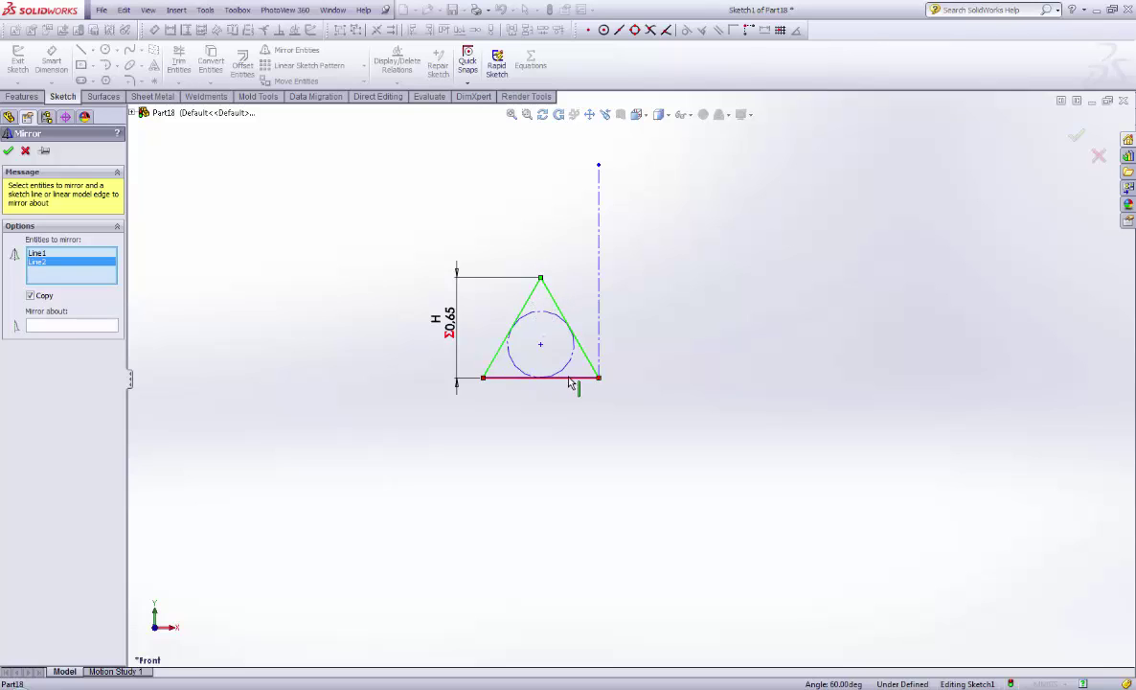
left_click(570, 379)
left_click(92, 327)
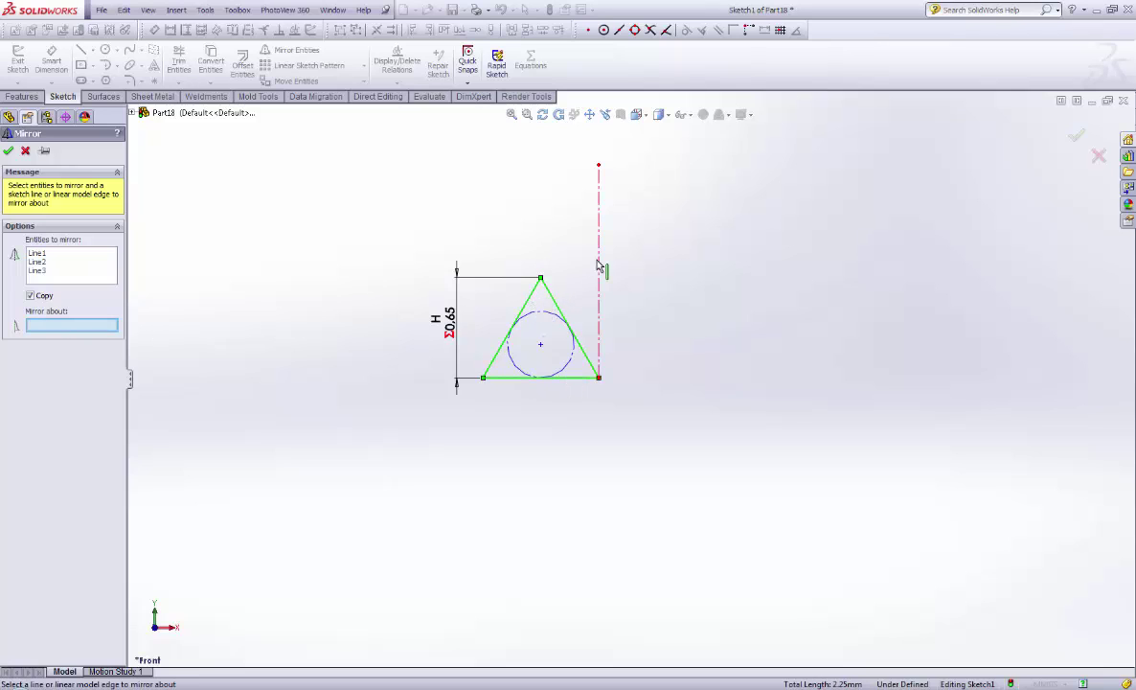
left_click(598, 265)
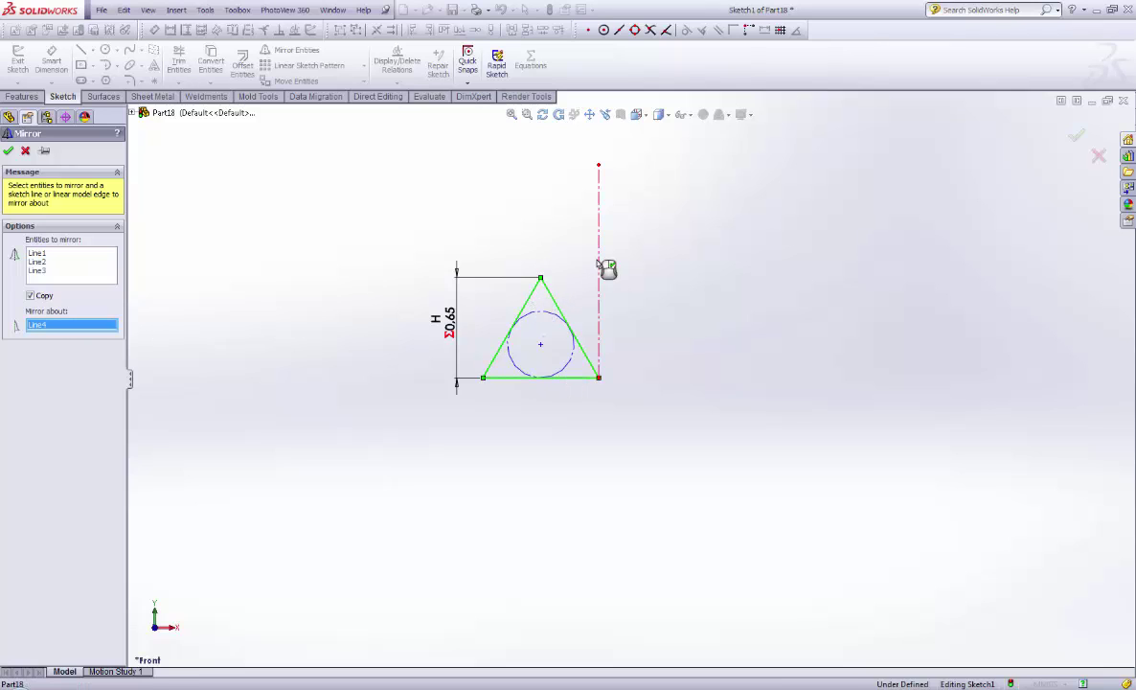
left_click(8, 152)
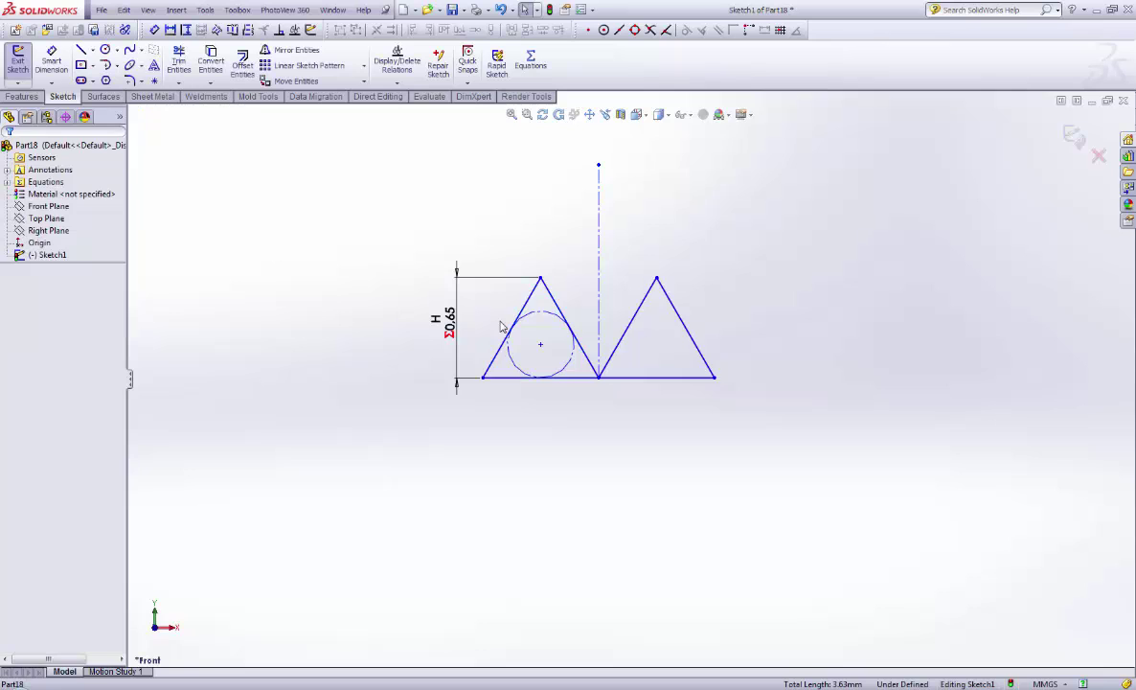
Step: Convert all sides of both triangles to construction geometry
right_click(553, 307)
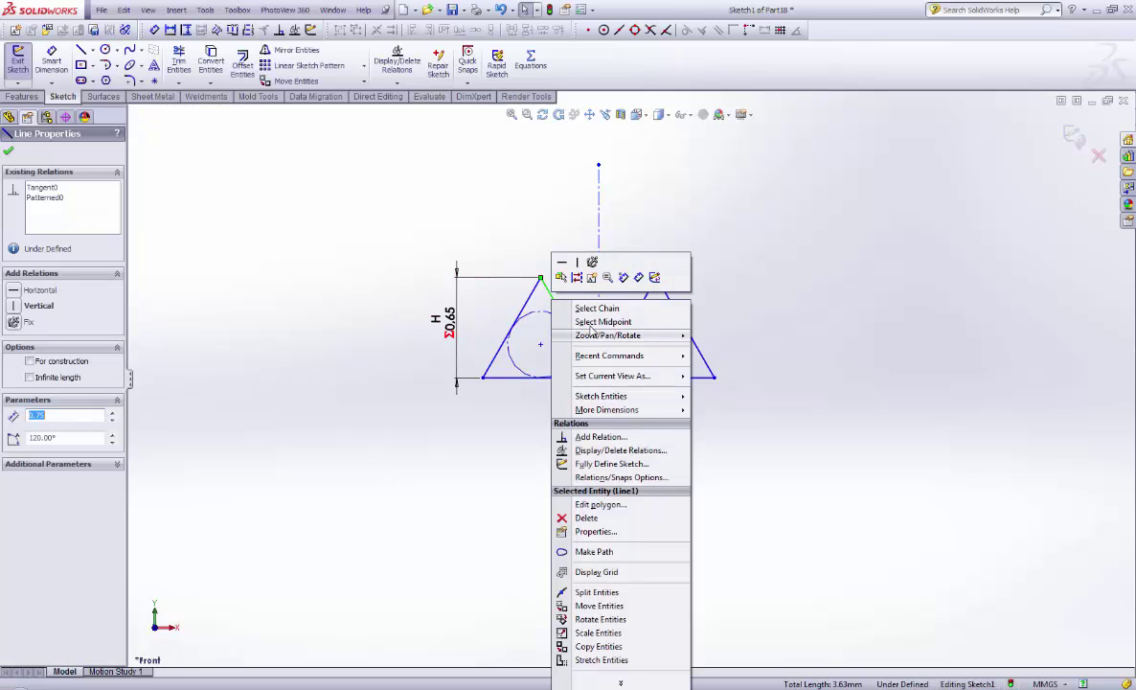
left_click(598, 309)
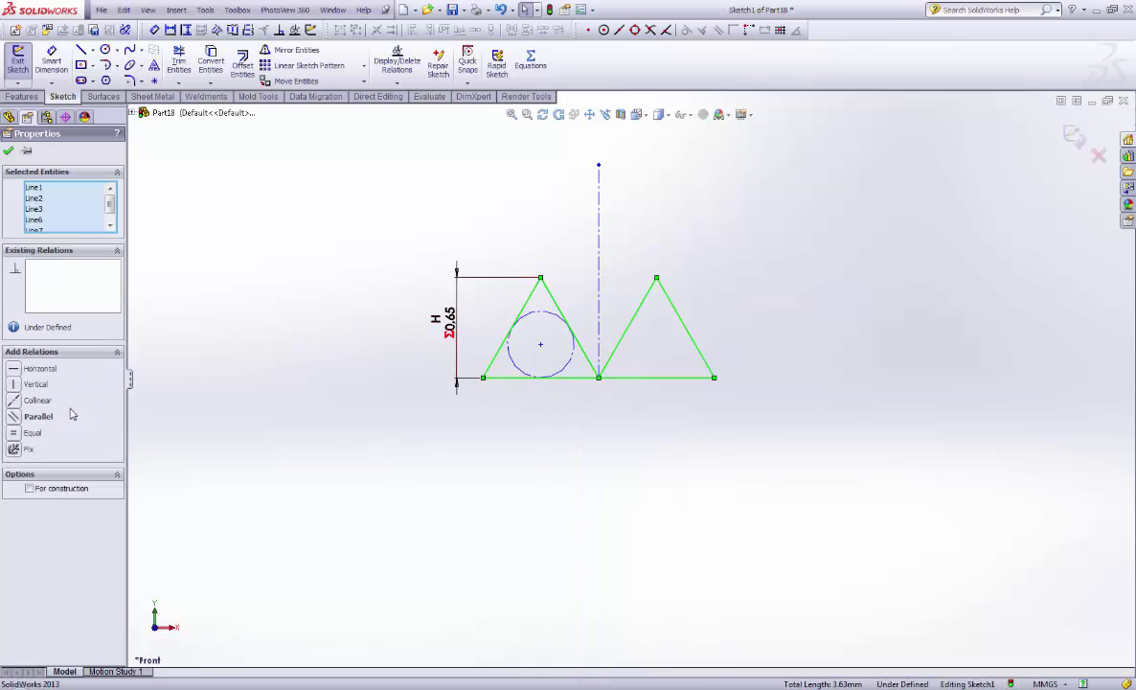
left_click(44, 490)
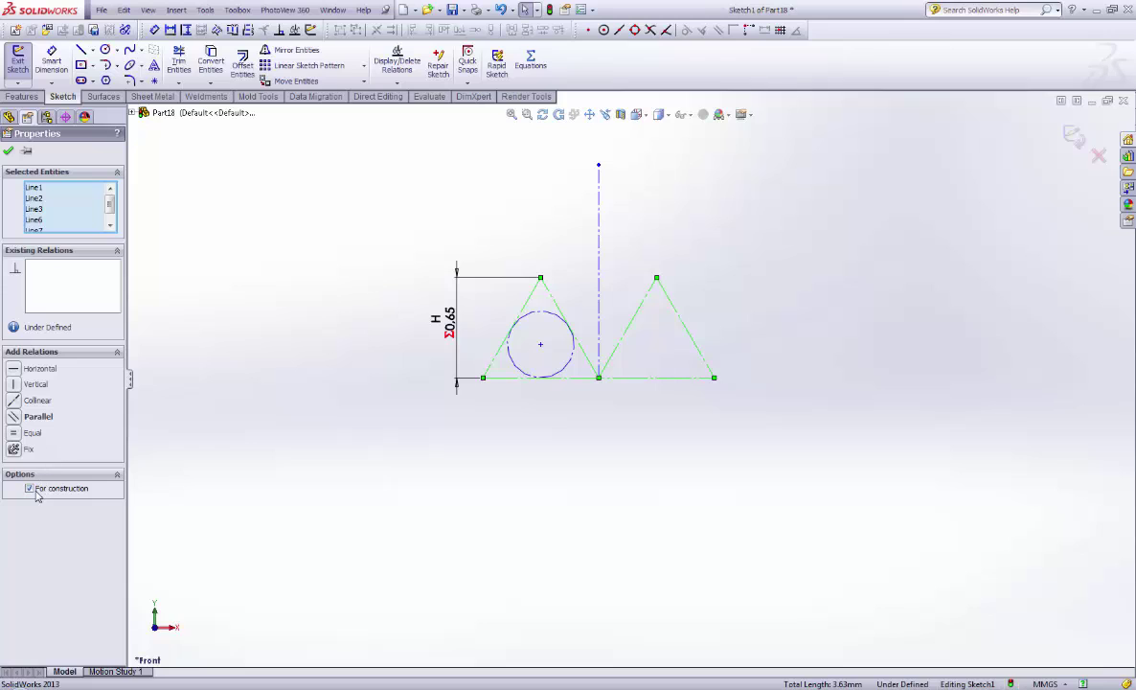
left_click(8, 153)
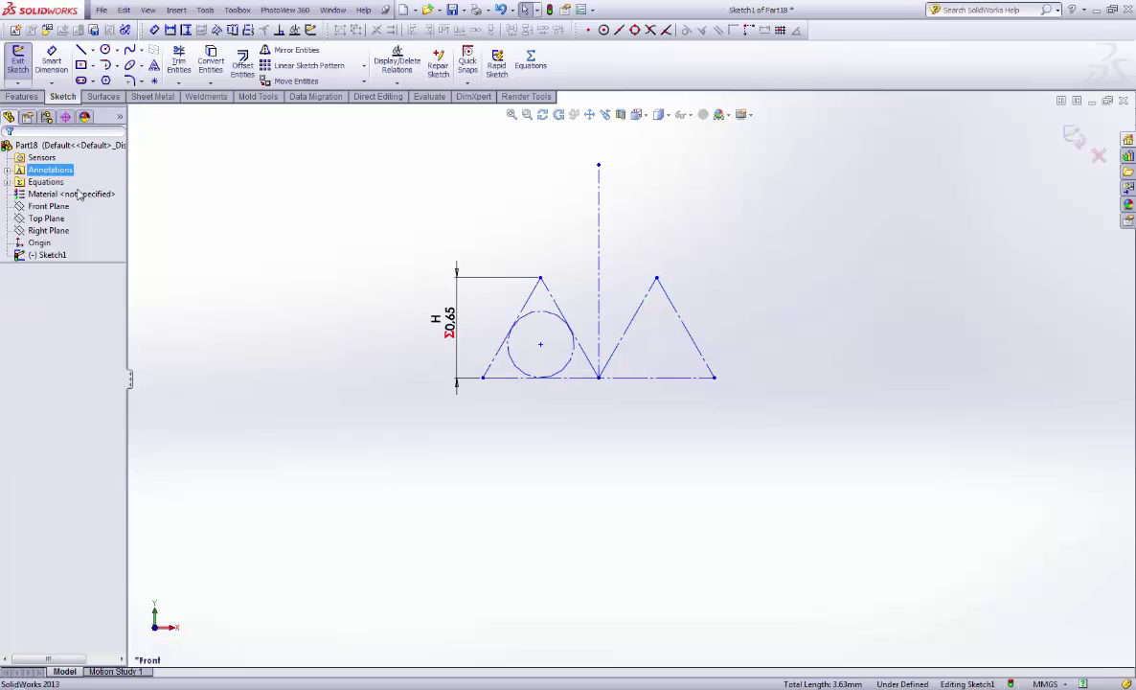
Step: Draw a horizontal centerline about 0.13 mm long between the left triangle's two slanted sides, just below its apex
left_click(92, 53)
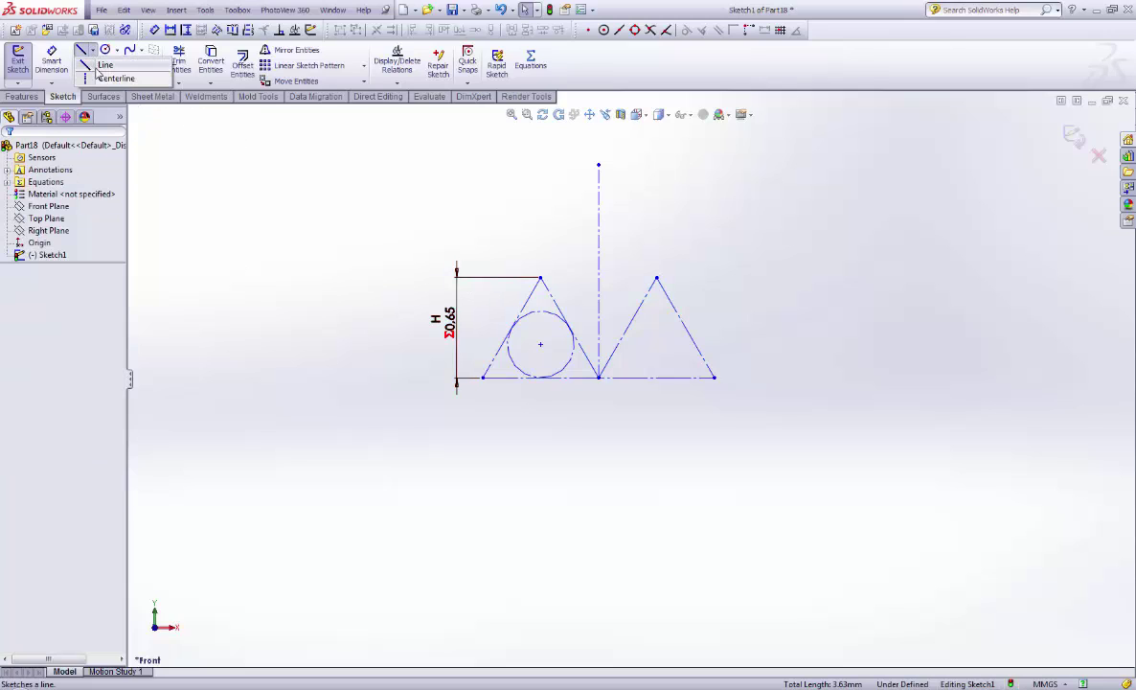
left_click(110, 77)
scroll(597, 323, "down", 4)
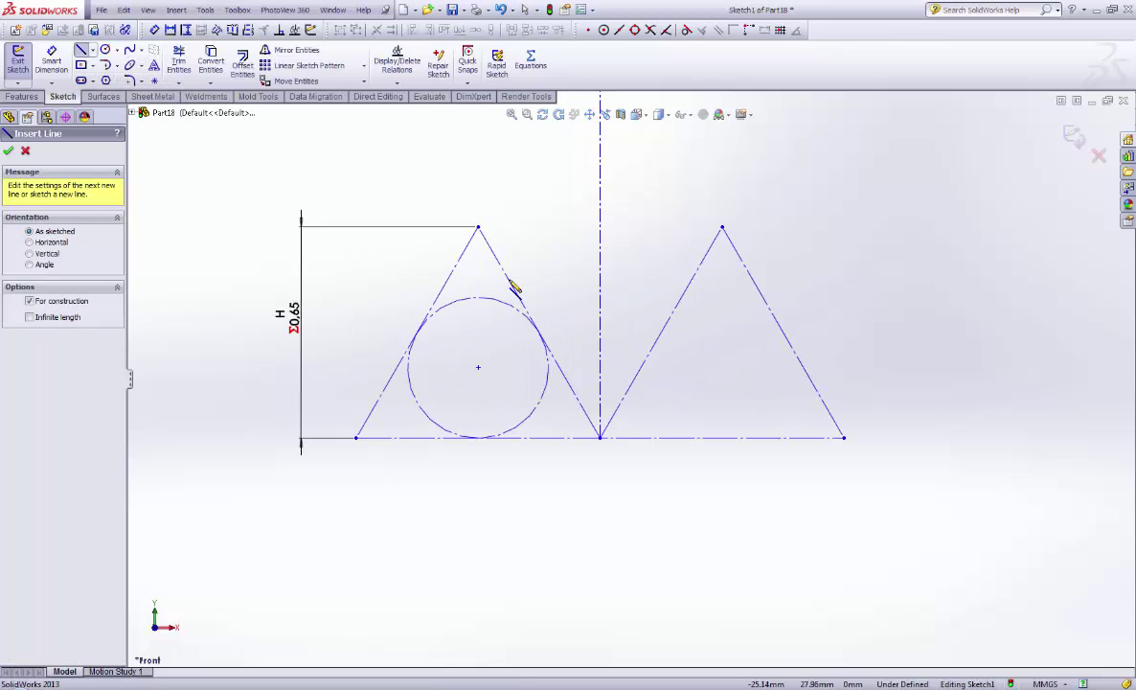
left_click(457, 265)
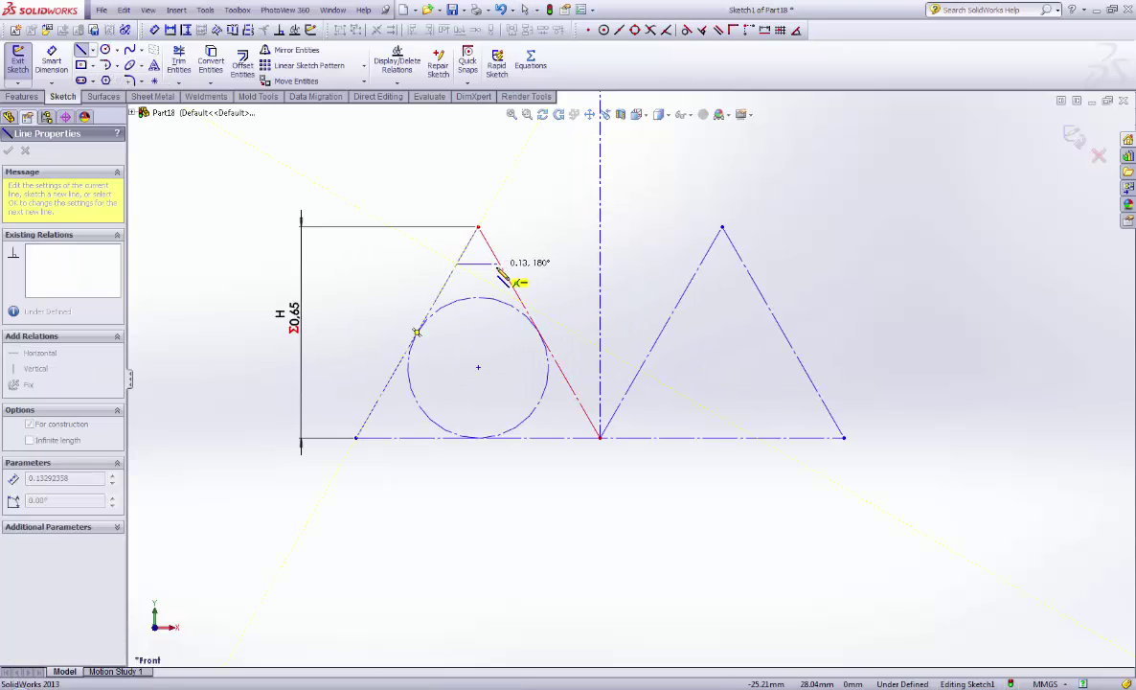
left_click(499, 265)
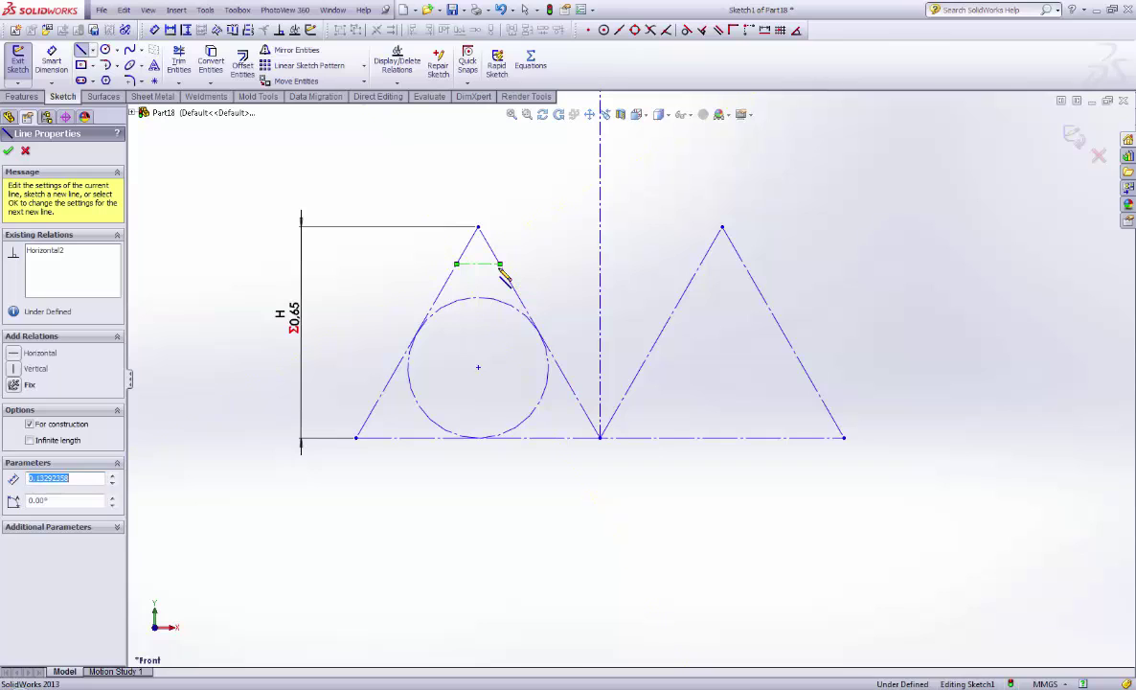
key("Escape")
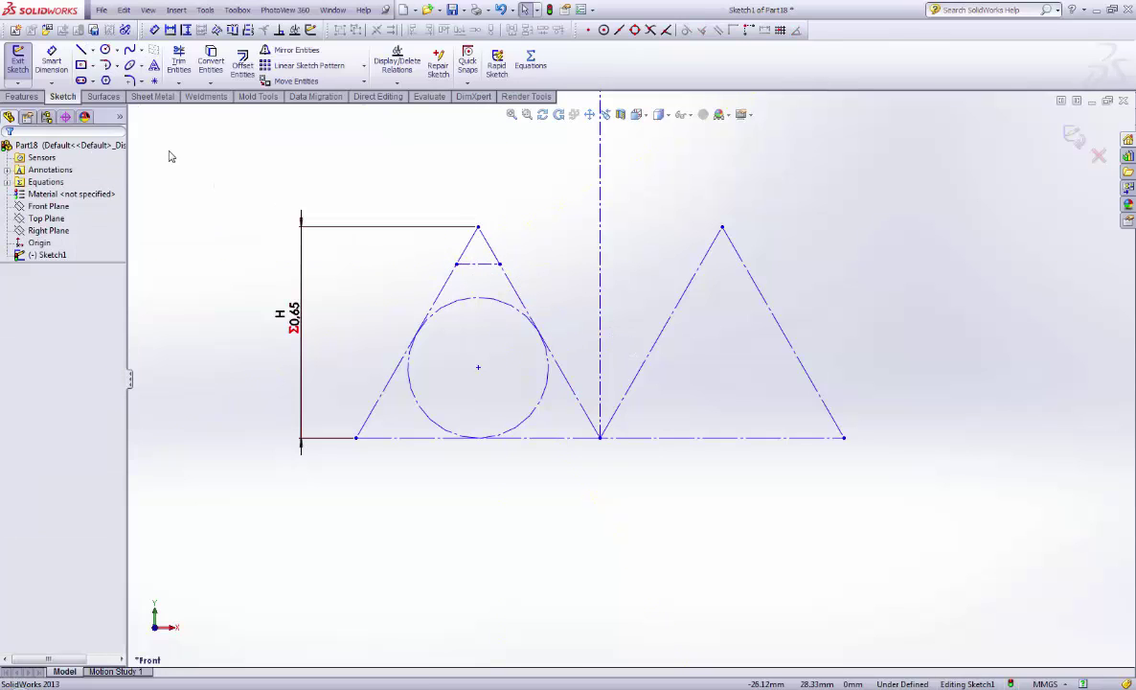
Step: Draw a solid horizontal line about 0.17 mm long between the two triangles' facing sides, just above their shared corner
left_click(81, 50)
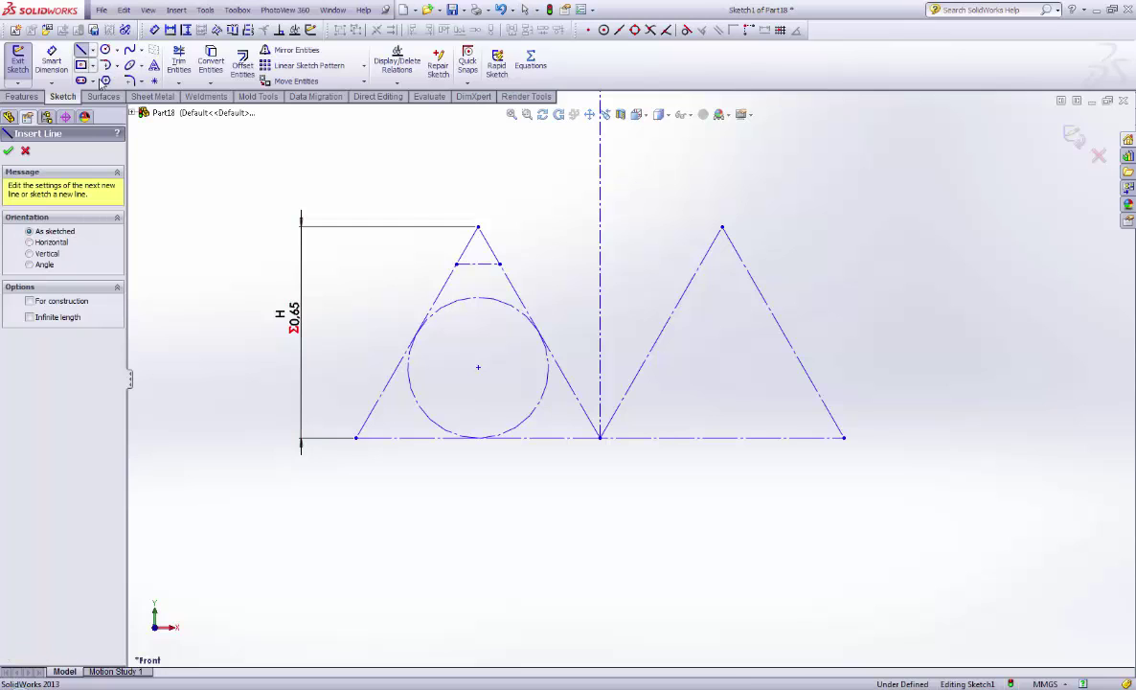
left_click(574, 392)
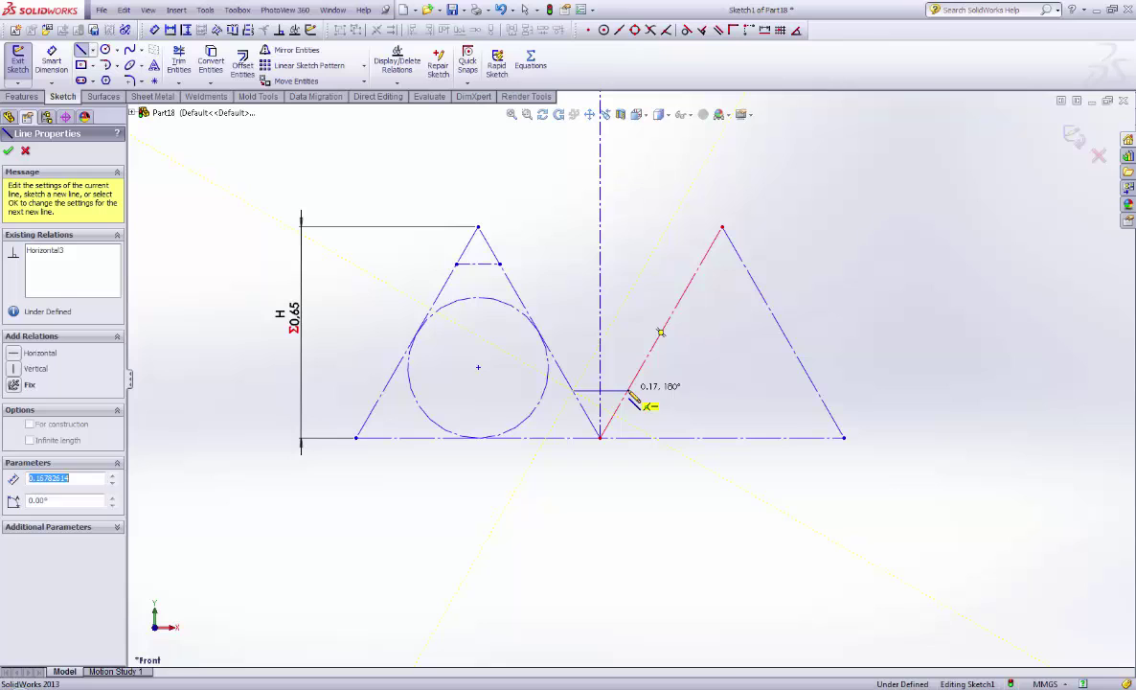
left_click(628, 391)
key("Escape")
Step: Dimension the distance from the left triangle's apex to the short centerline, link it to global variable A and label it A
key("z")
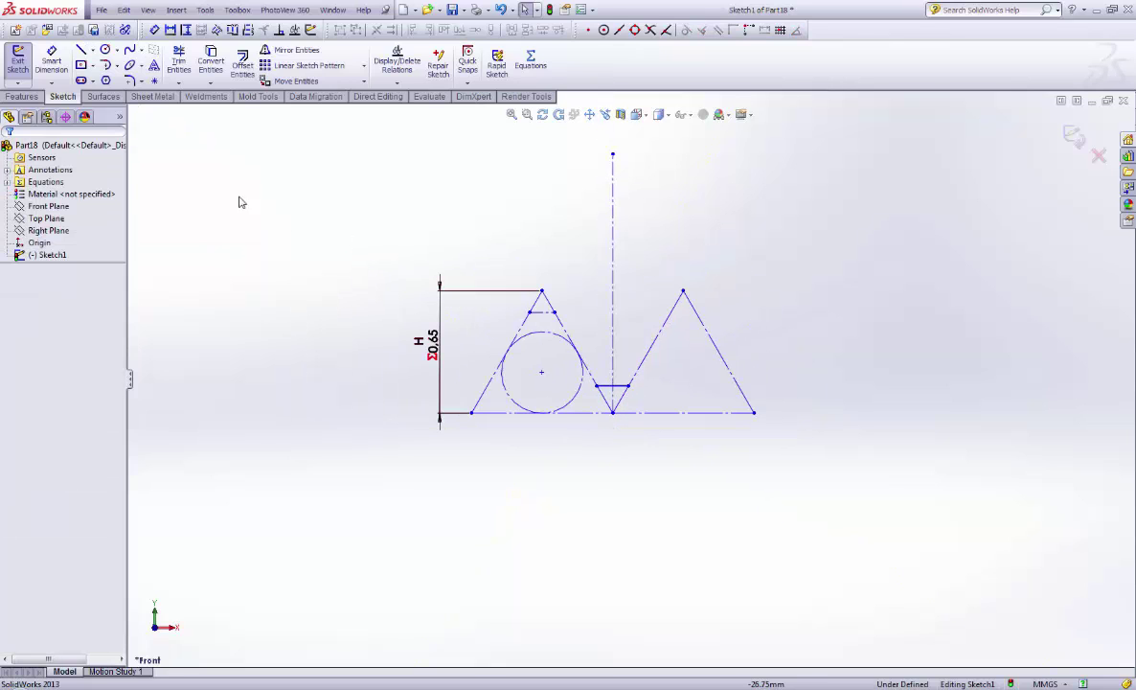
left_click(51, 60)
scroll(561, 305, "down", 5)
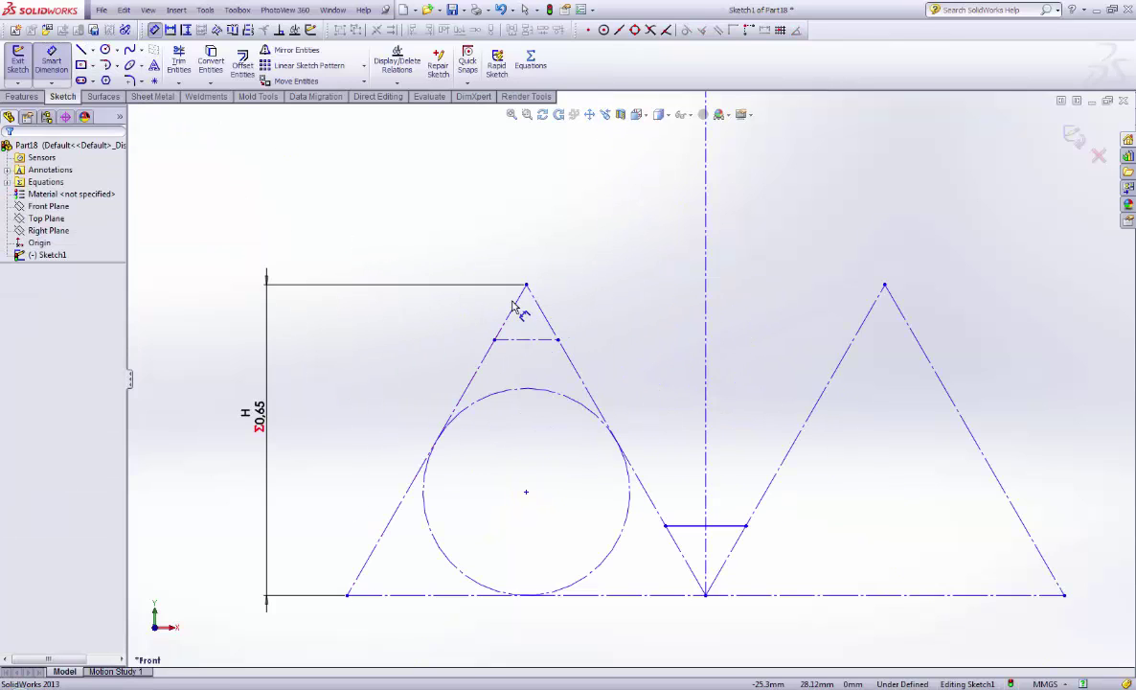
left_click(527, 286)
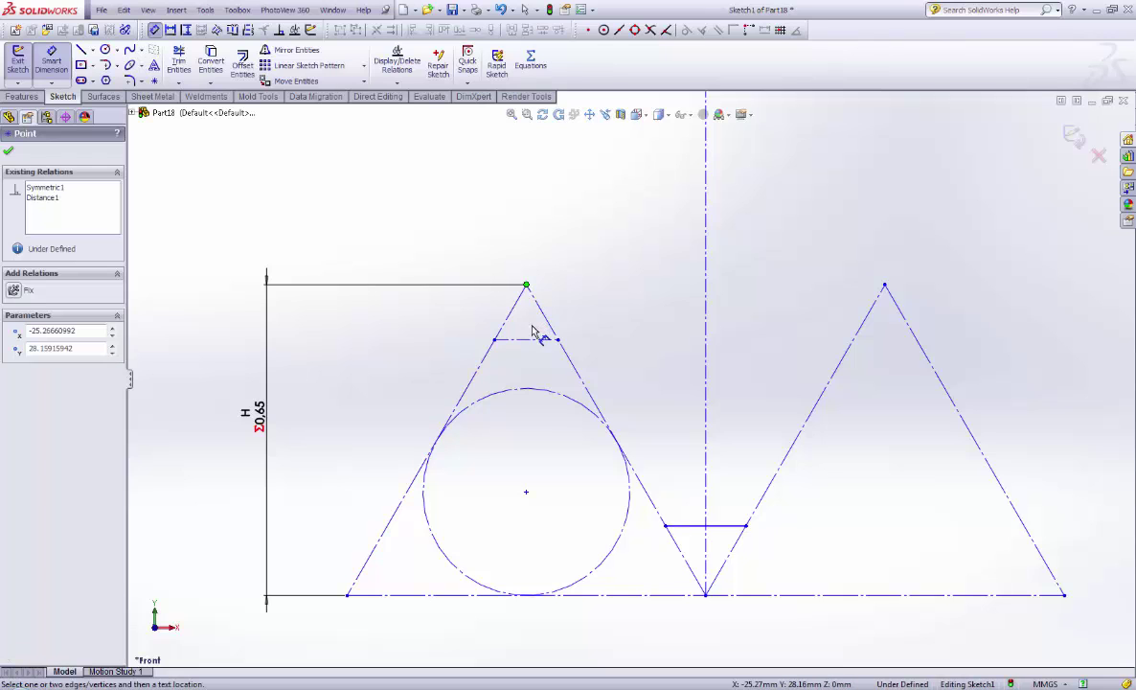
left_click(534, 340)
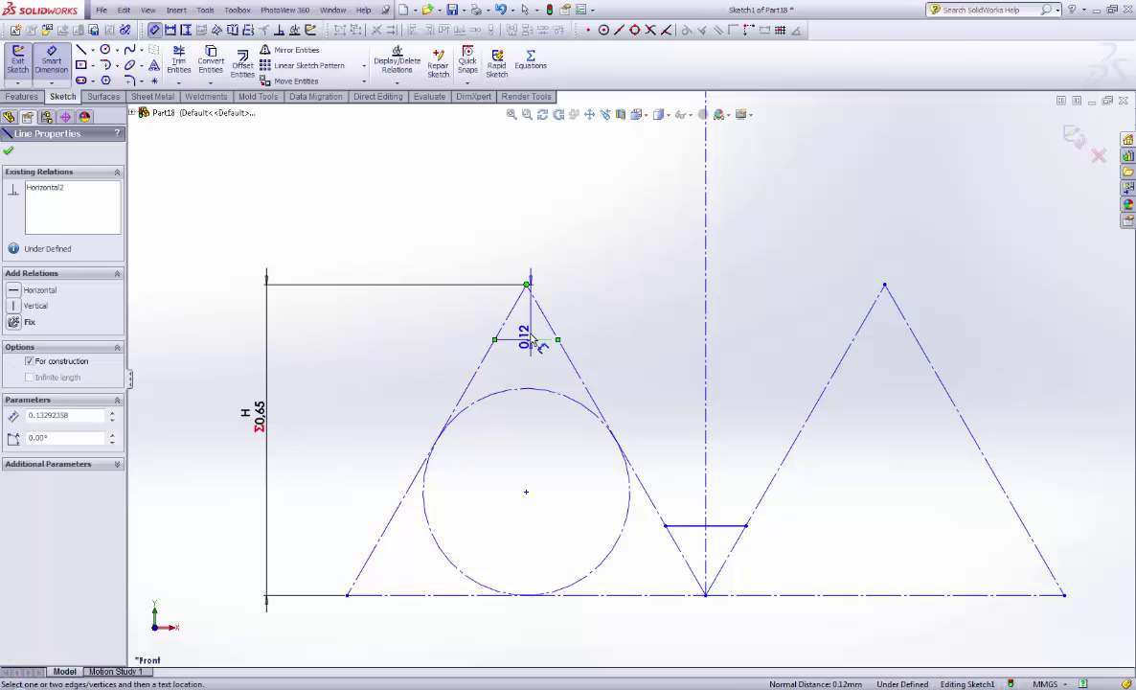
left_click(443, 321)
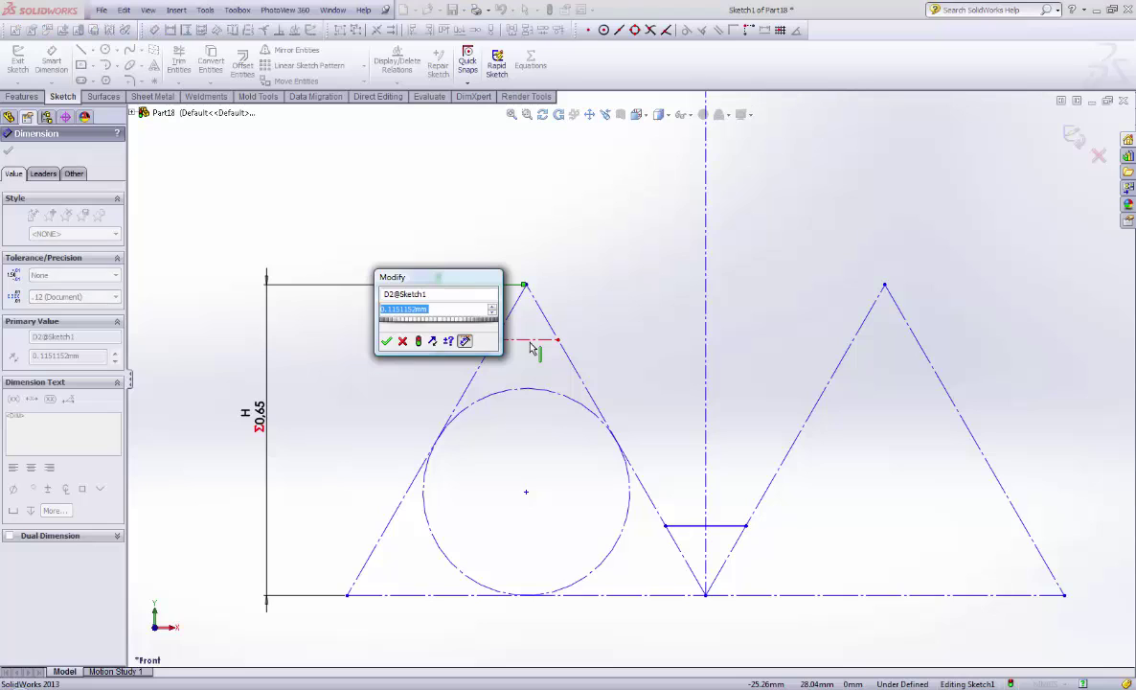
type("=A")
key("Return")
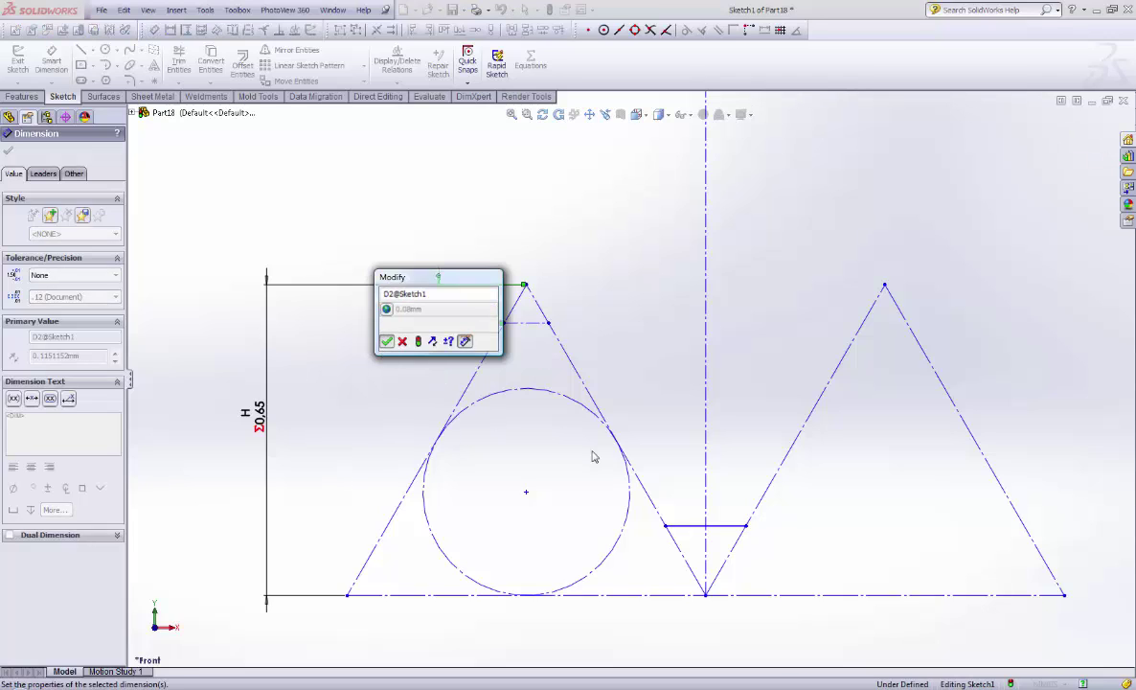
key("Return")
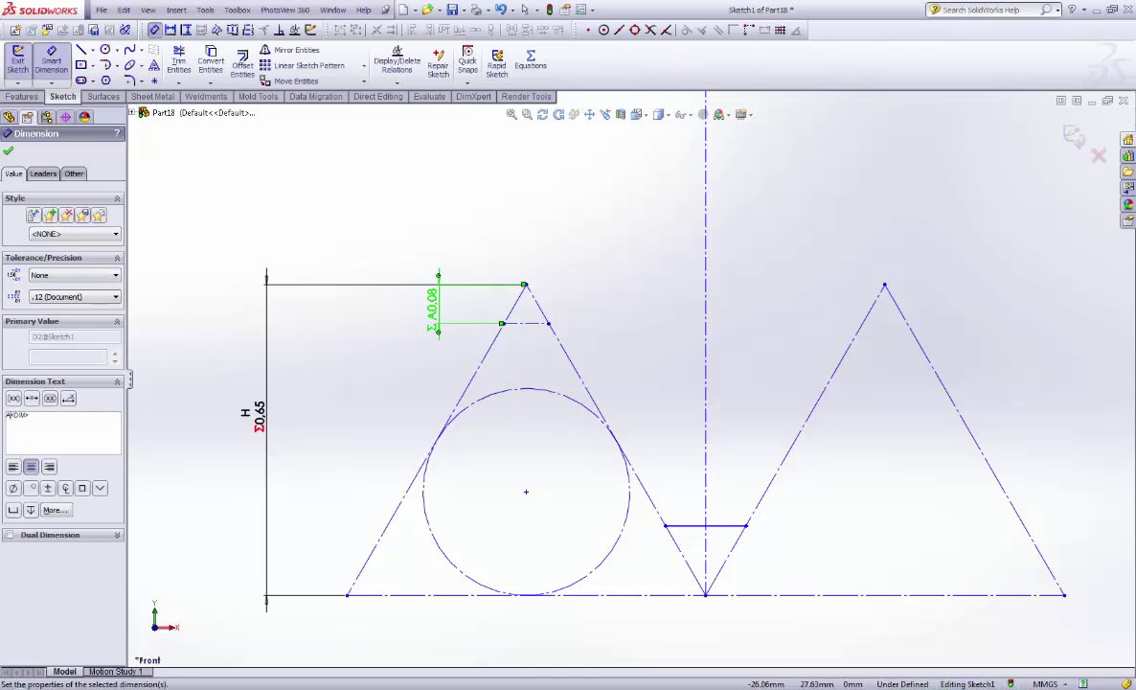
left_click(8, 150)
Step: Dimension the height of the solid horizontal line above the triangles' shared corner, link it to global variable B and label it B
scroll(647, 538, "down", 3)
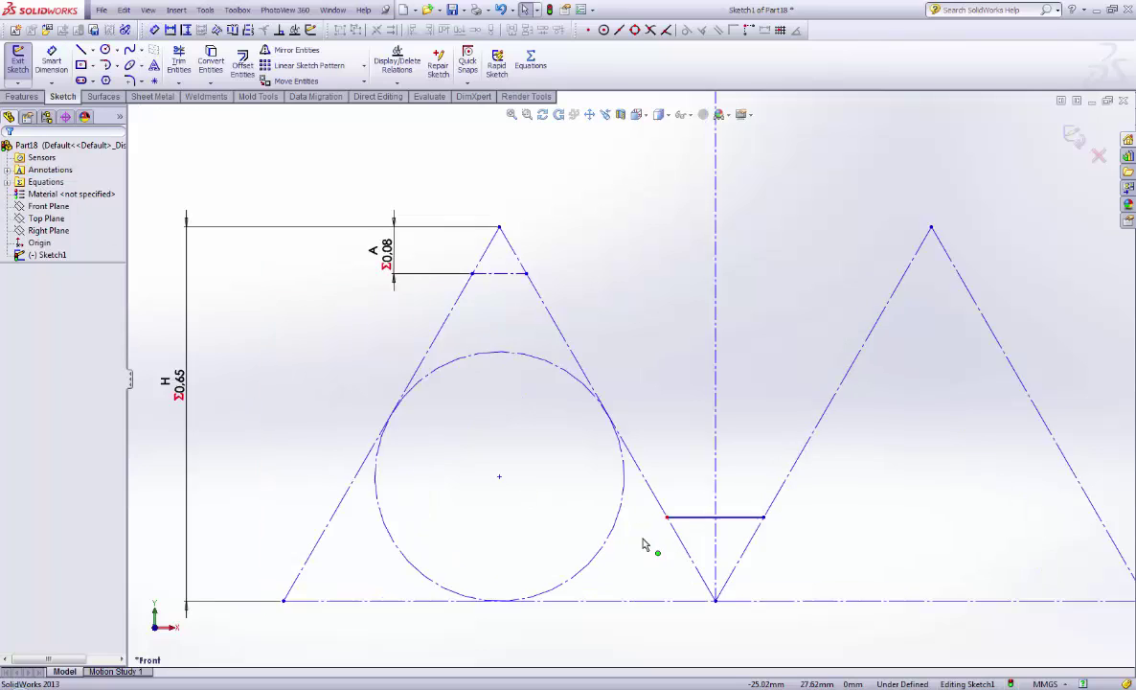
left_click(52, 59)
left_click(709, 506)
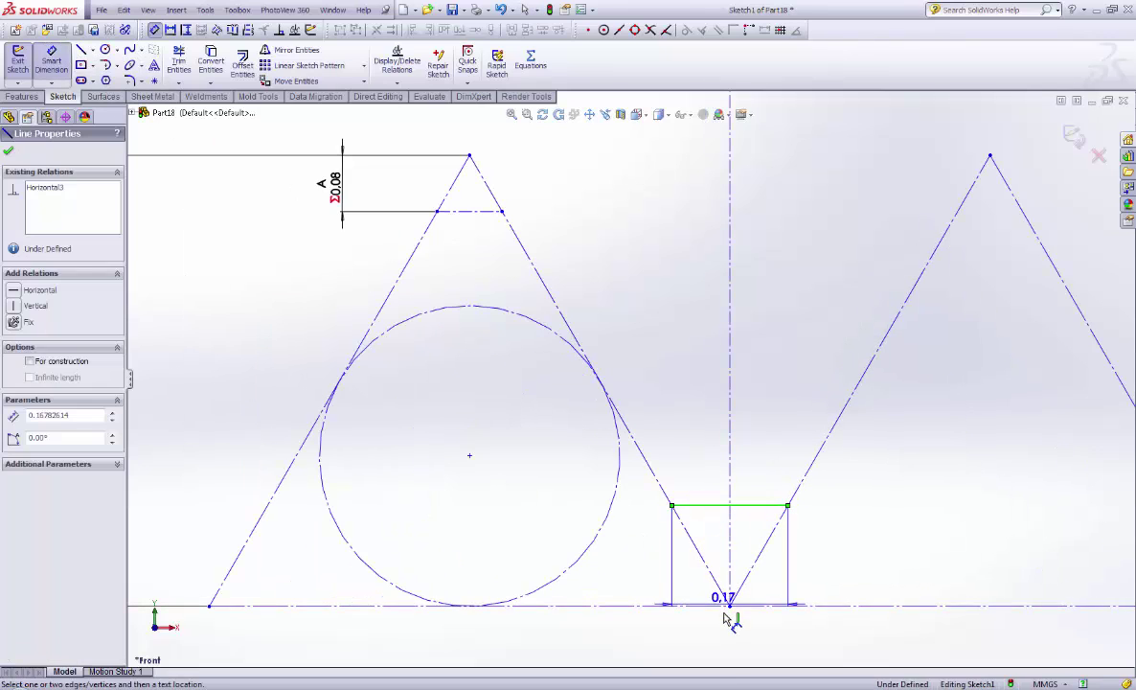
left_click(731, 606)
left_click(886, 565)
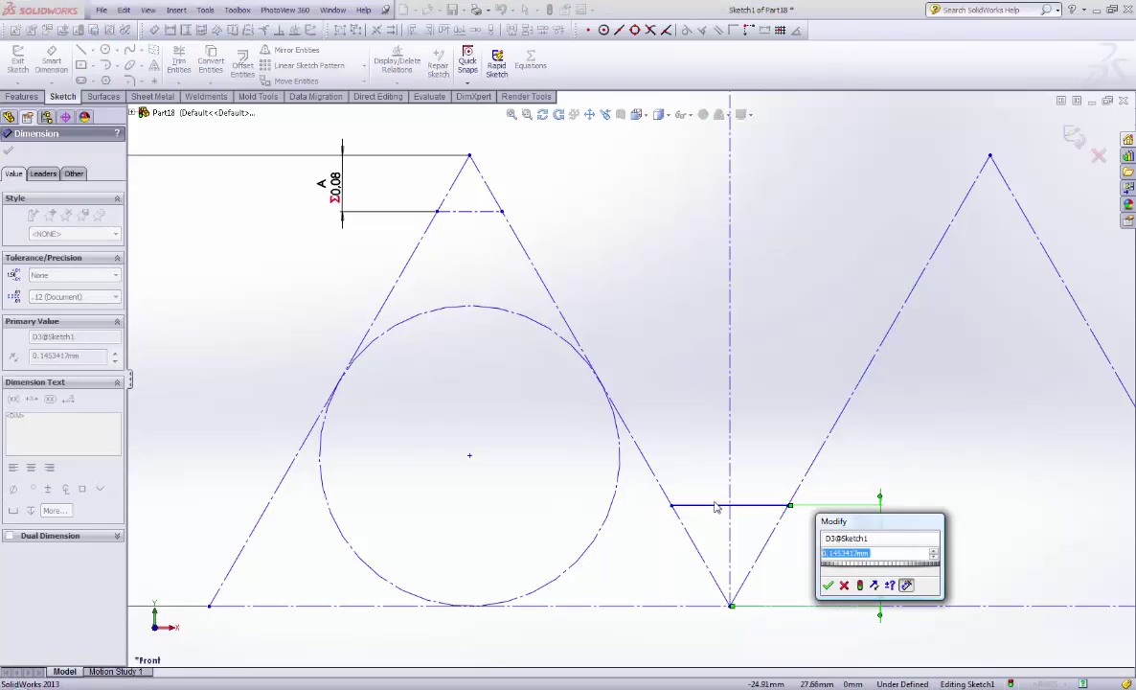
type("=B")
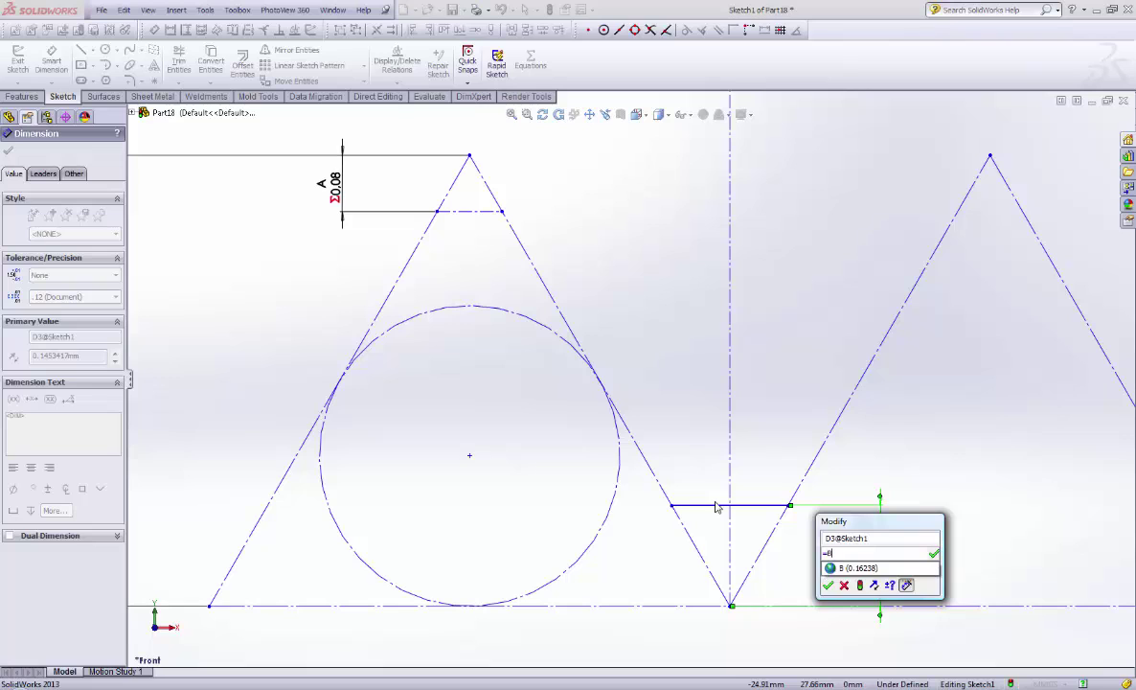
key("Return")
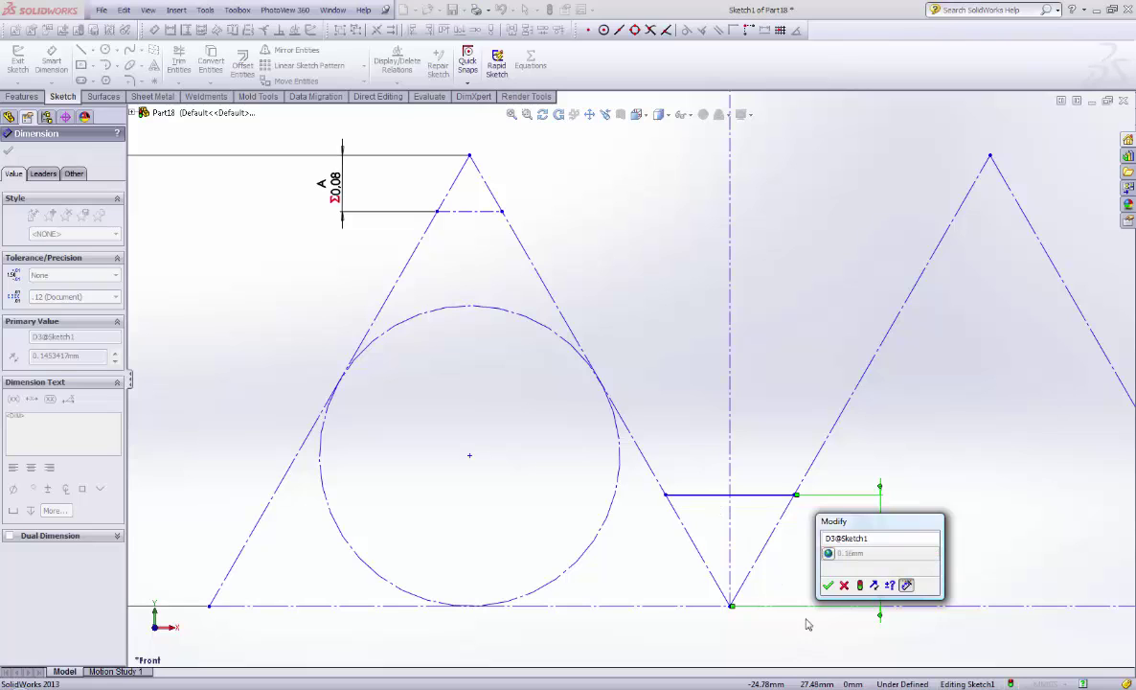
left_click(828, 585)
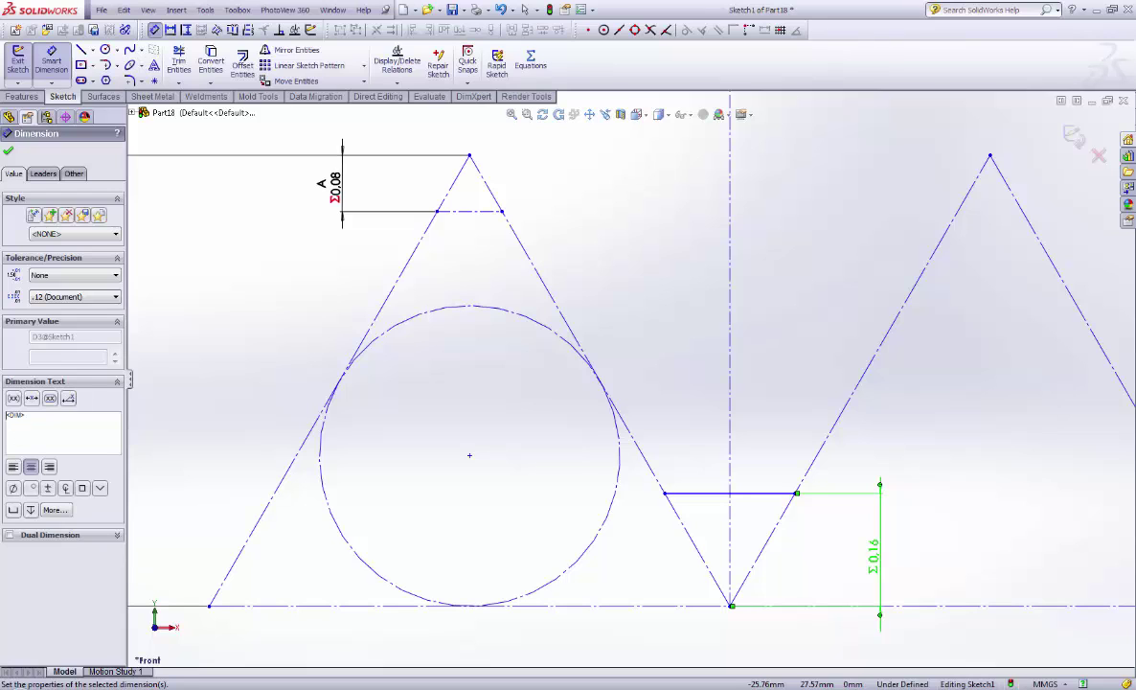
left_click(11, 152)
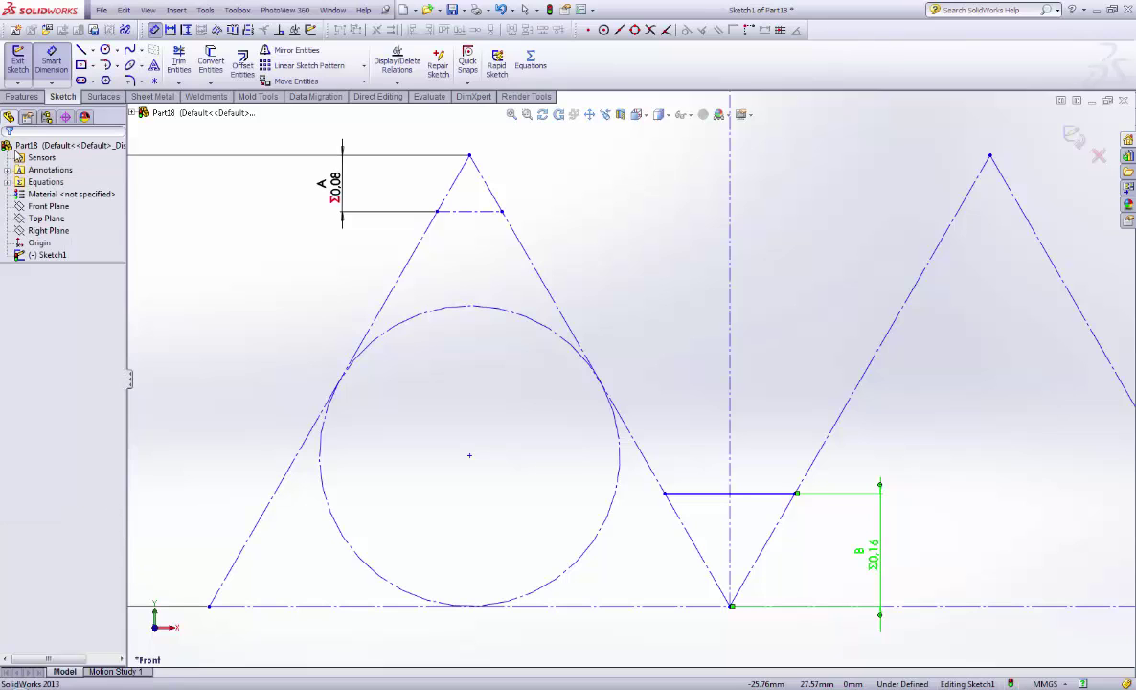
Step: Draw three solid sides from the short solid line up the facing triangle sides to the upper centerline's level, closing a trapezoid about 0.66 mm wide on top
key("f")
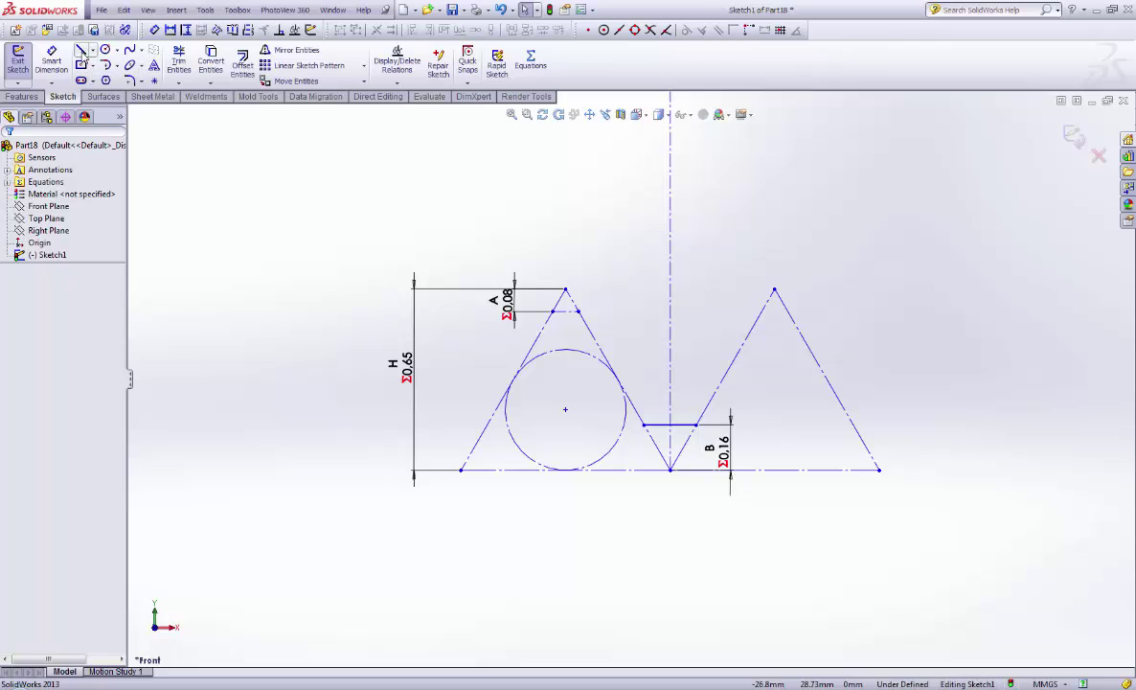
left_click(81, 49)
scroll(709, 397, "down", 3)
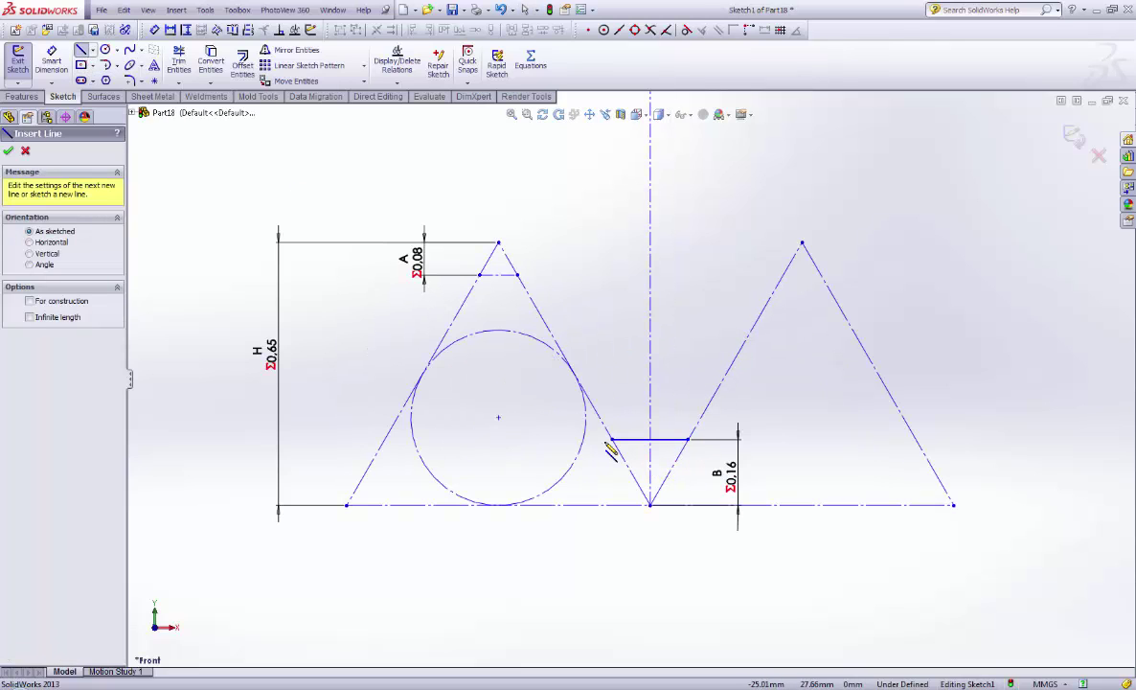
left_click(613, 439)
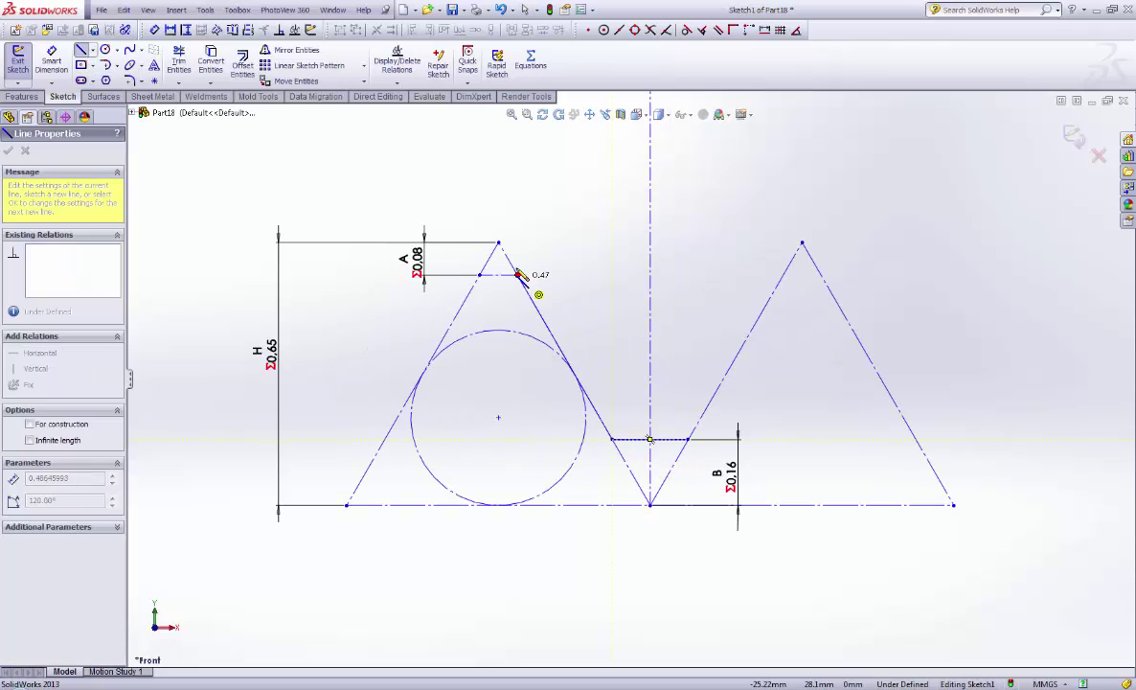
left_click(518, 276)
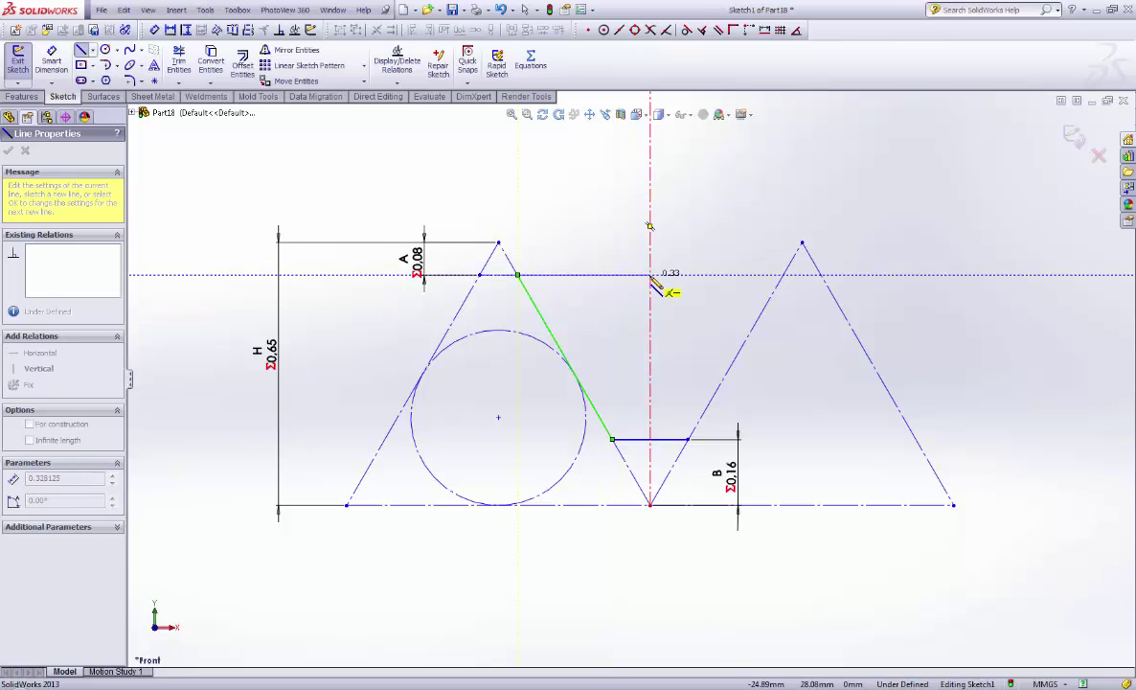
left_click(650, 276)
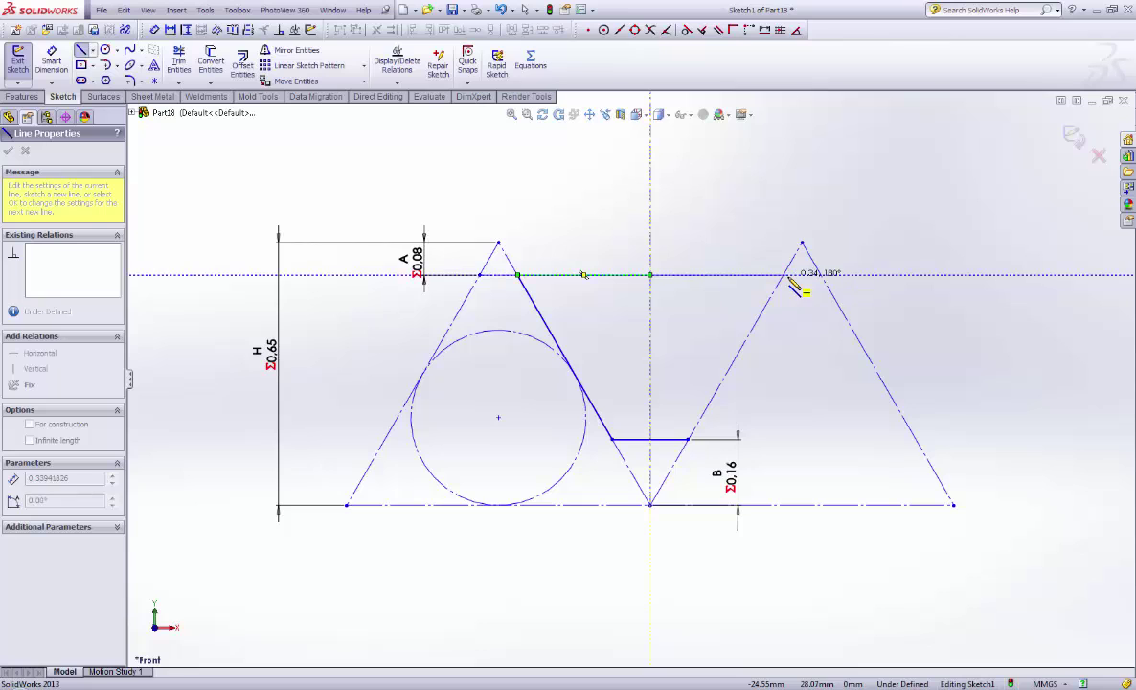
left_click(782, 276)
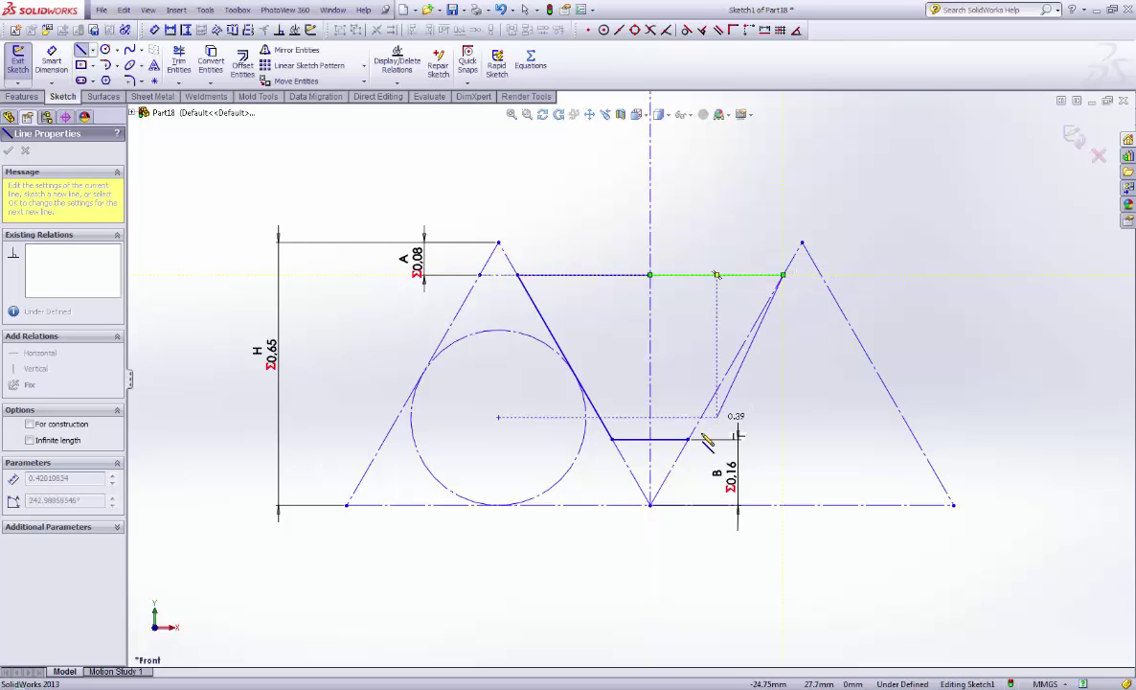
left_click(689, 441)
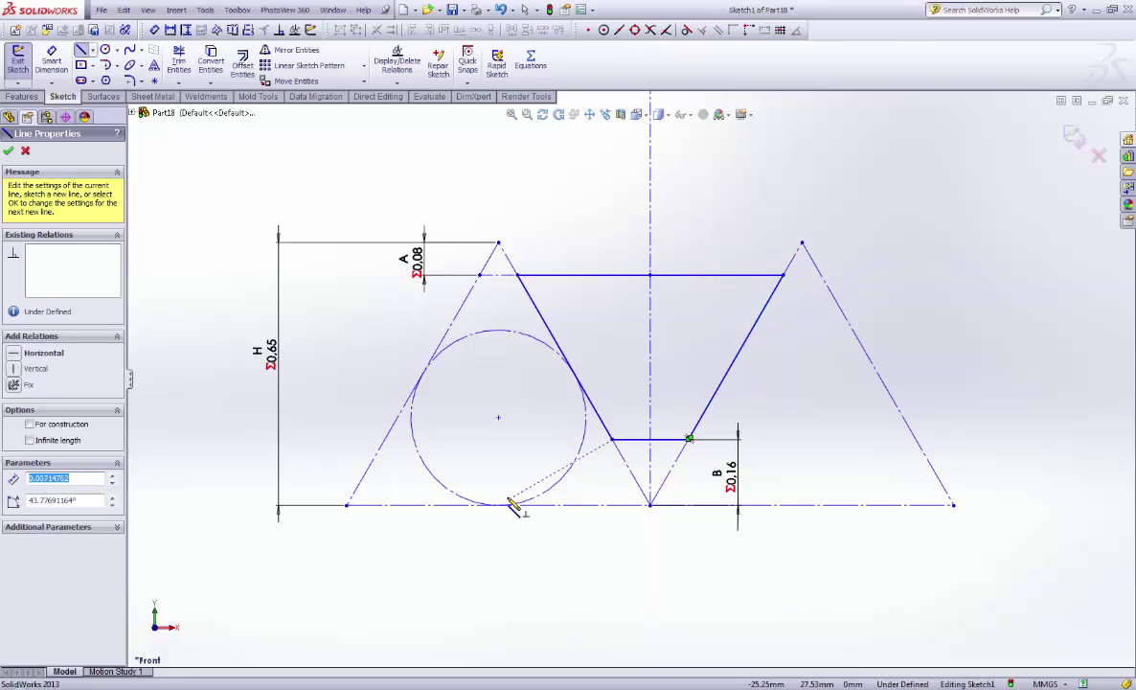
key("Escape")
key("f")
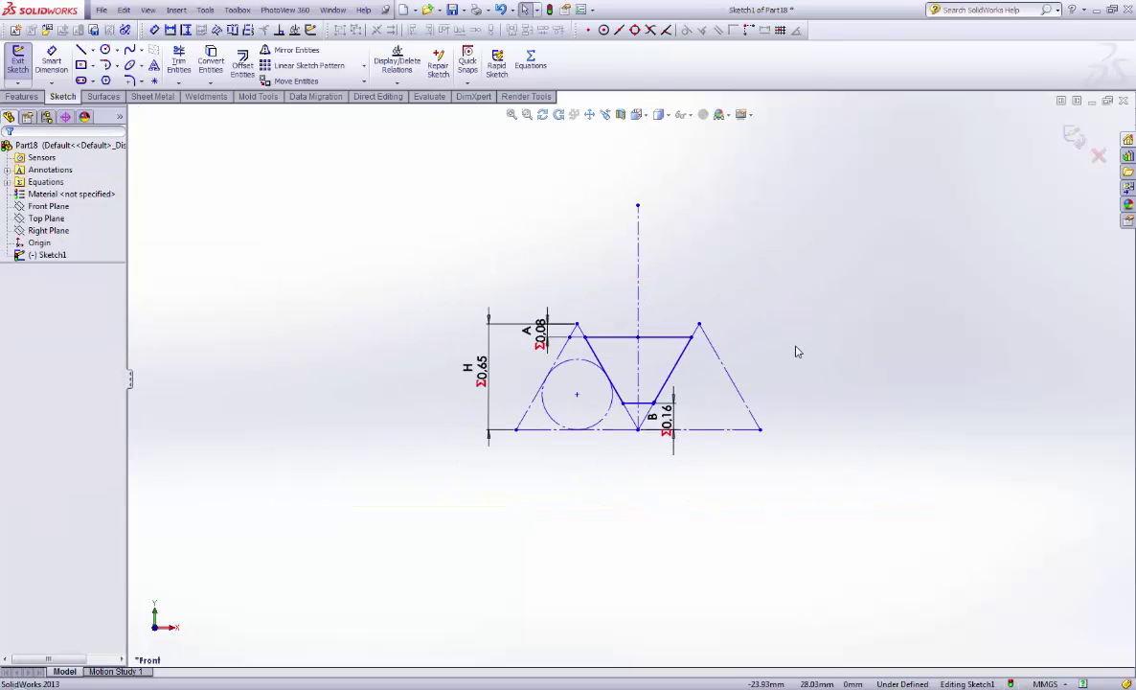
Step: Check the ISO metric screw thread diagram in the Opera browser, and back in SolidWorks move dimension A's text lower along its dimension line
key("alt+Tab")
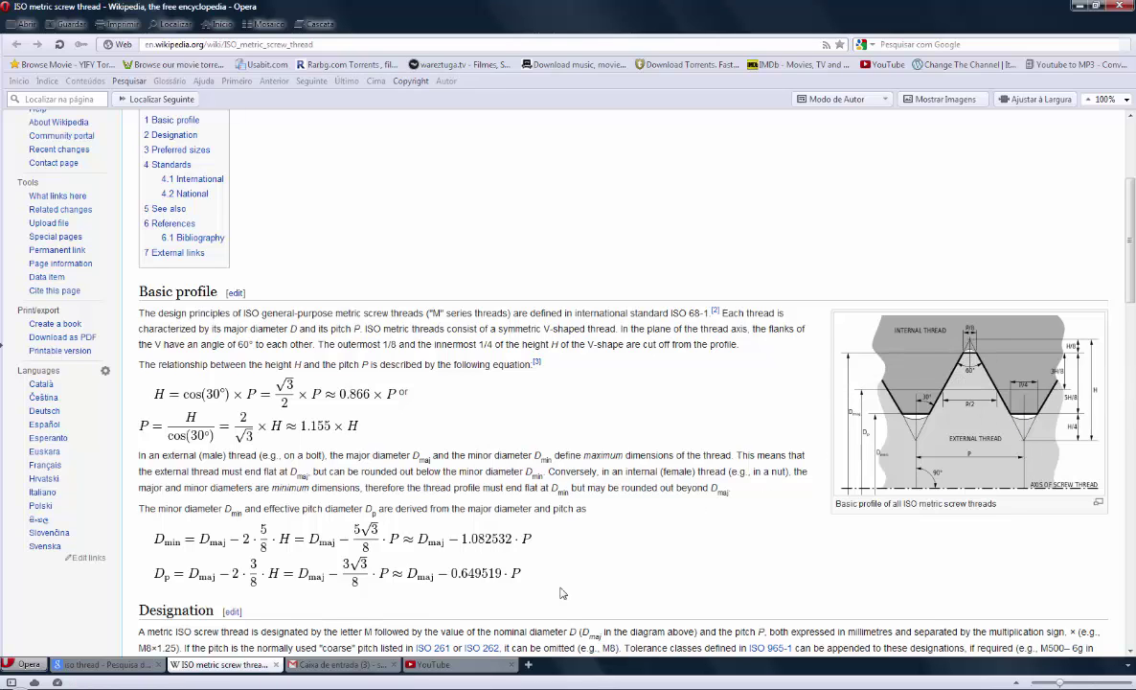
key("alt+Tab")
scroll(827, 418, "down", 3)
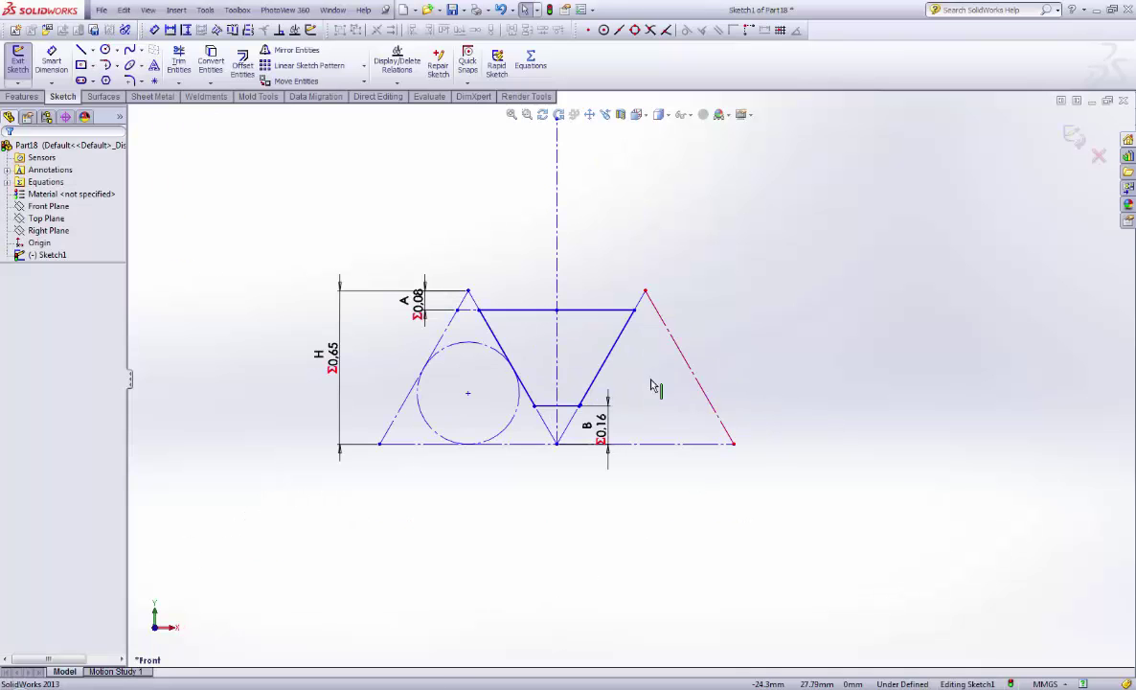
scroll(582, 368, "down", 1)
left_click(381, 308)
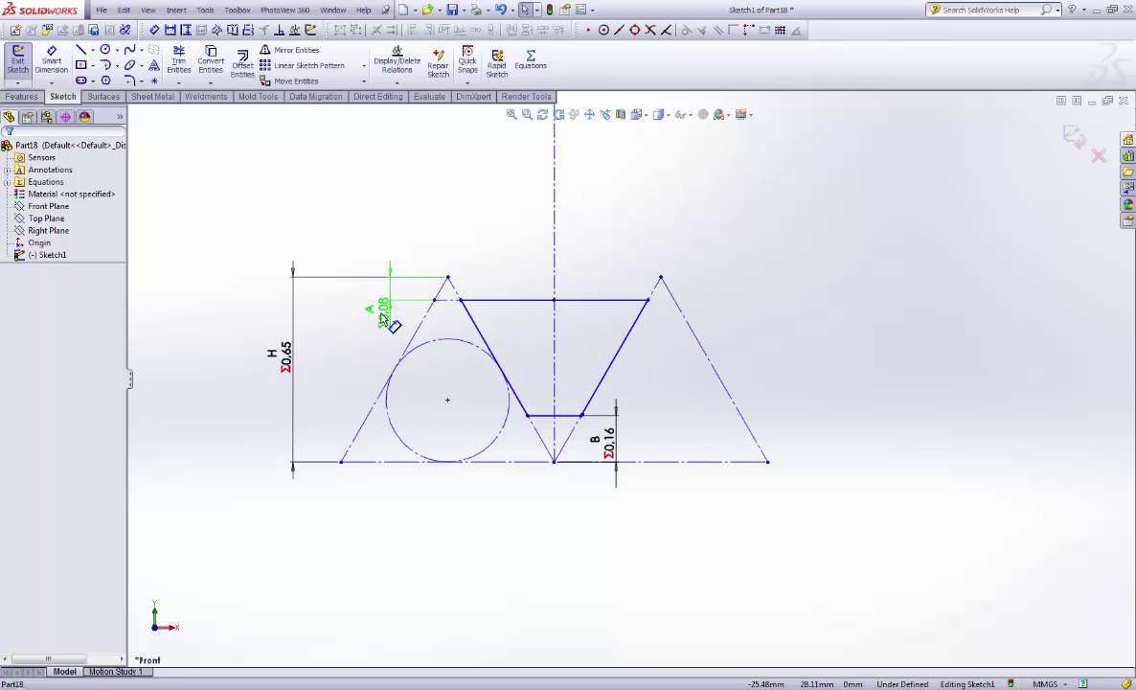
left_click_drag(378, 317, 383, 335)
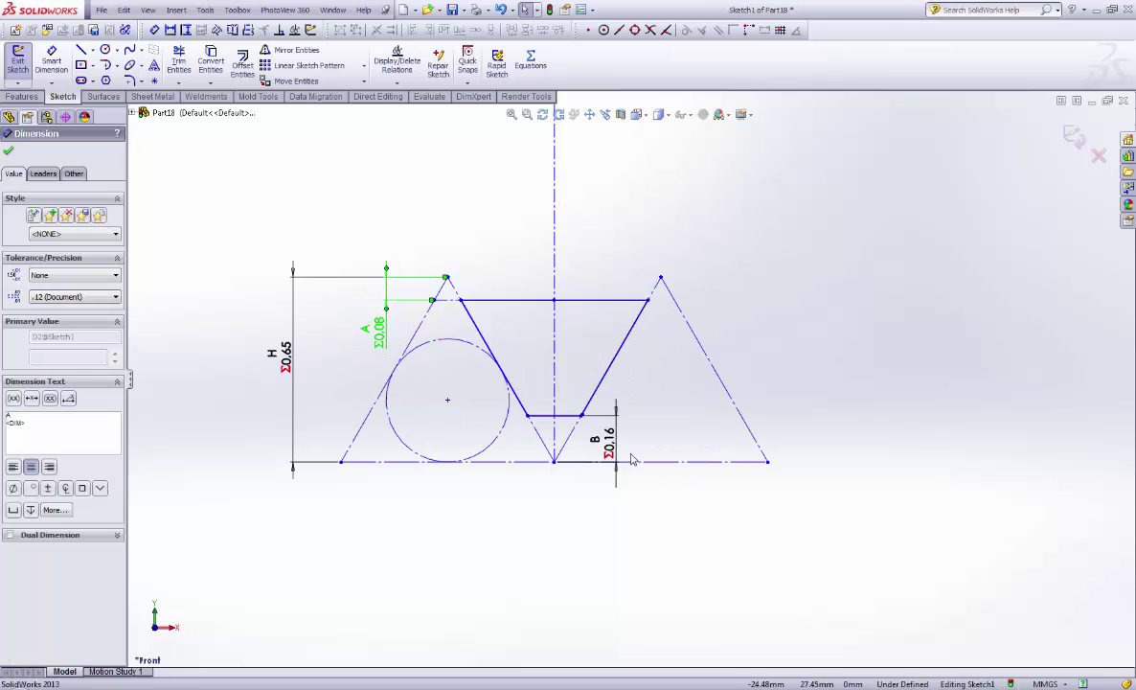
left_click(10, 152)
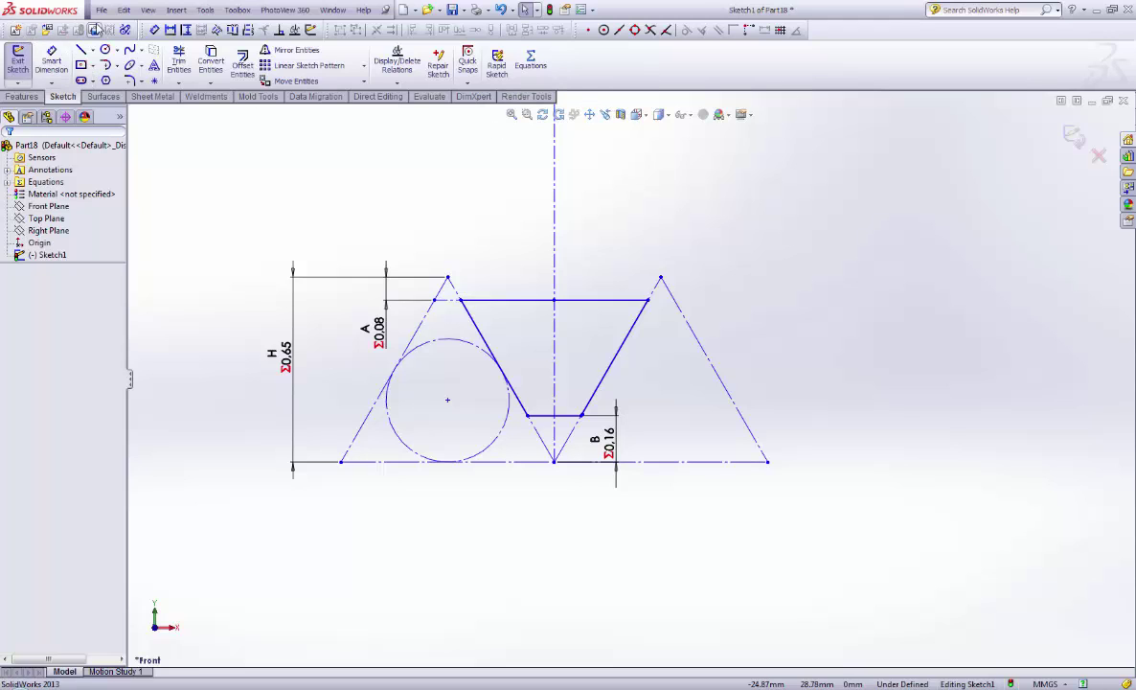
Step: Turn the Blocks toolbar off and back on
right_click(700, 79)
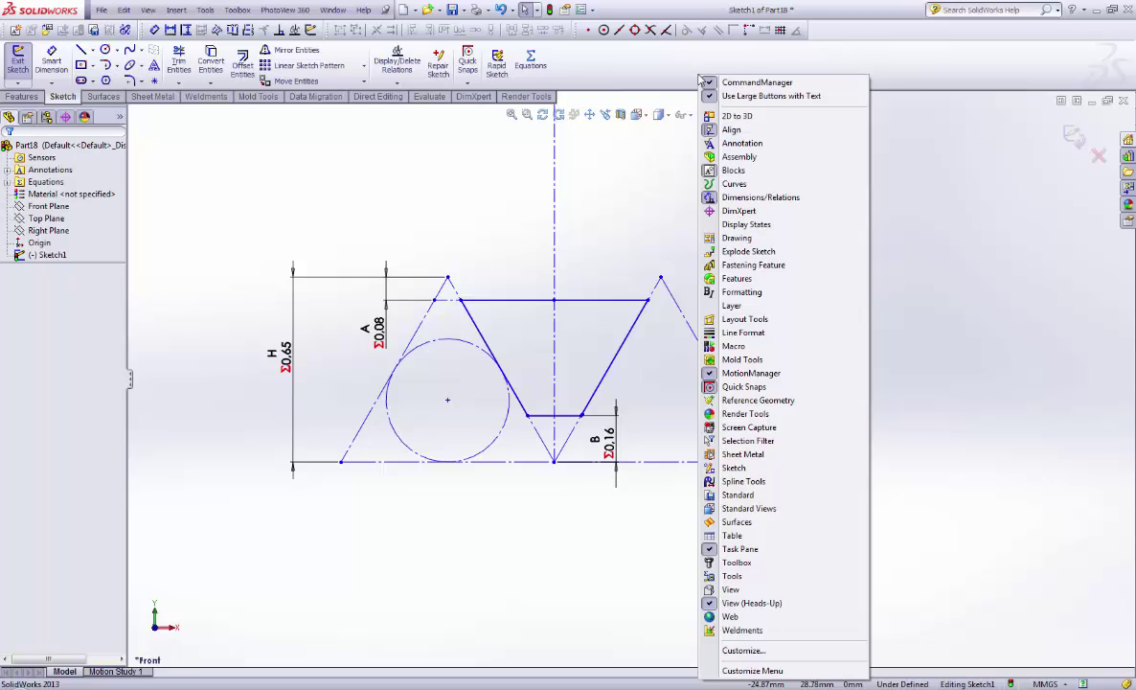
left_click(725, 171)
right_click(650, 71)
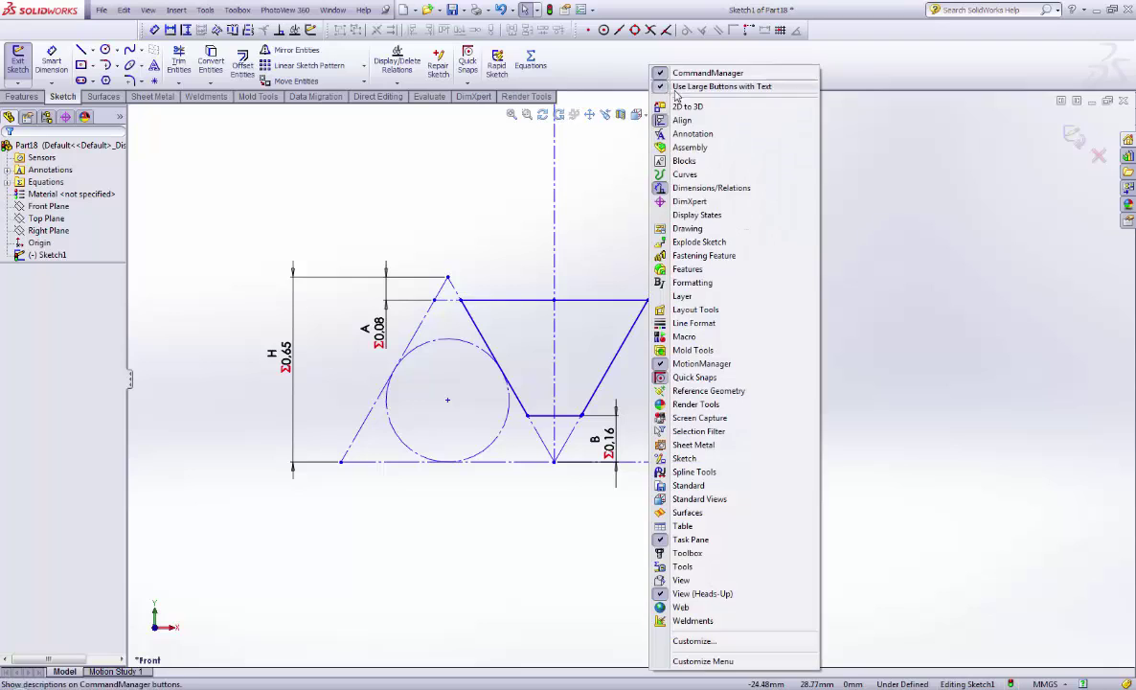
left_click(676, 155)
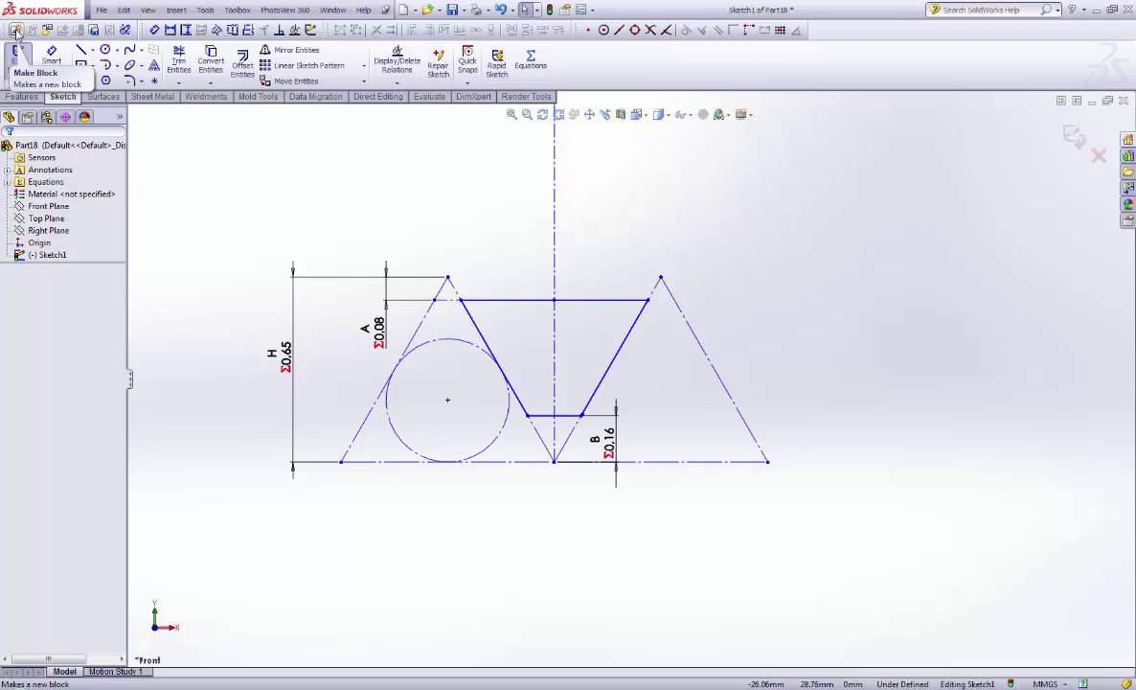
Step: Make a block from all the sketch geometry, with its insertion point at the intersection of the trapezoid's upper edge and the vertical centerline
left_click(17, 31)
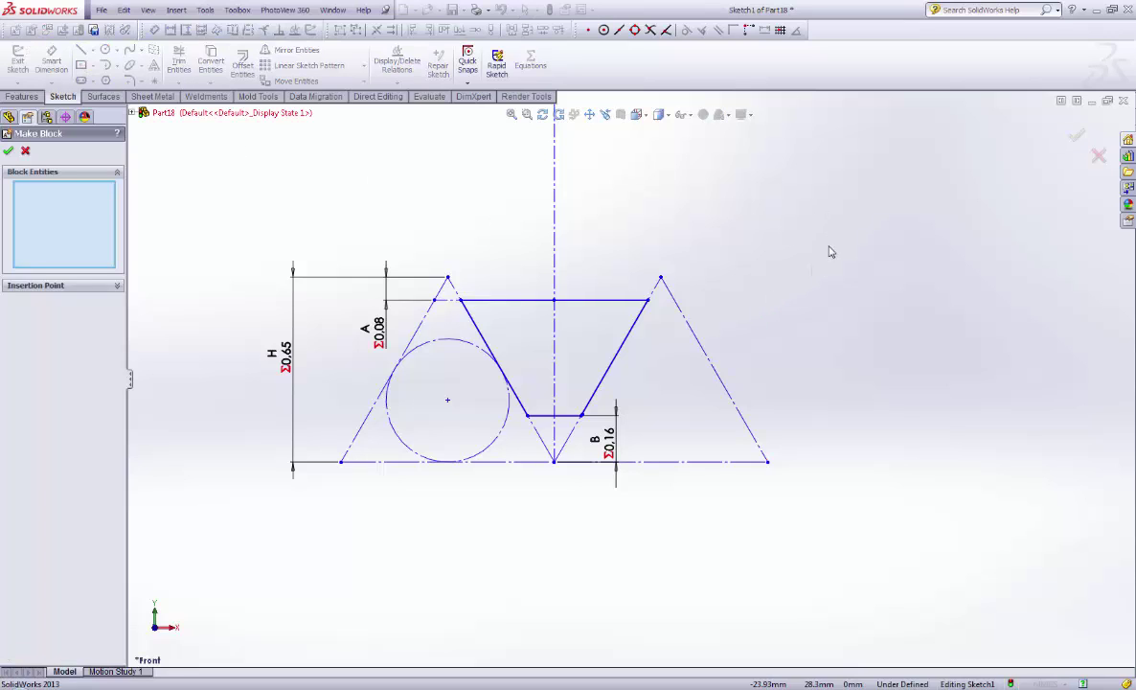
key("f")
mouse_move(821, 245)
left_mouse_down()
mouse_move(702, 338)
mouse_move(392, 485)
left_mouse_up()
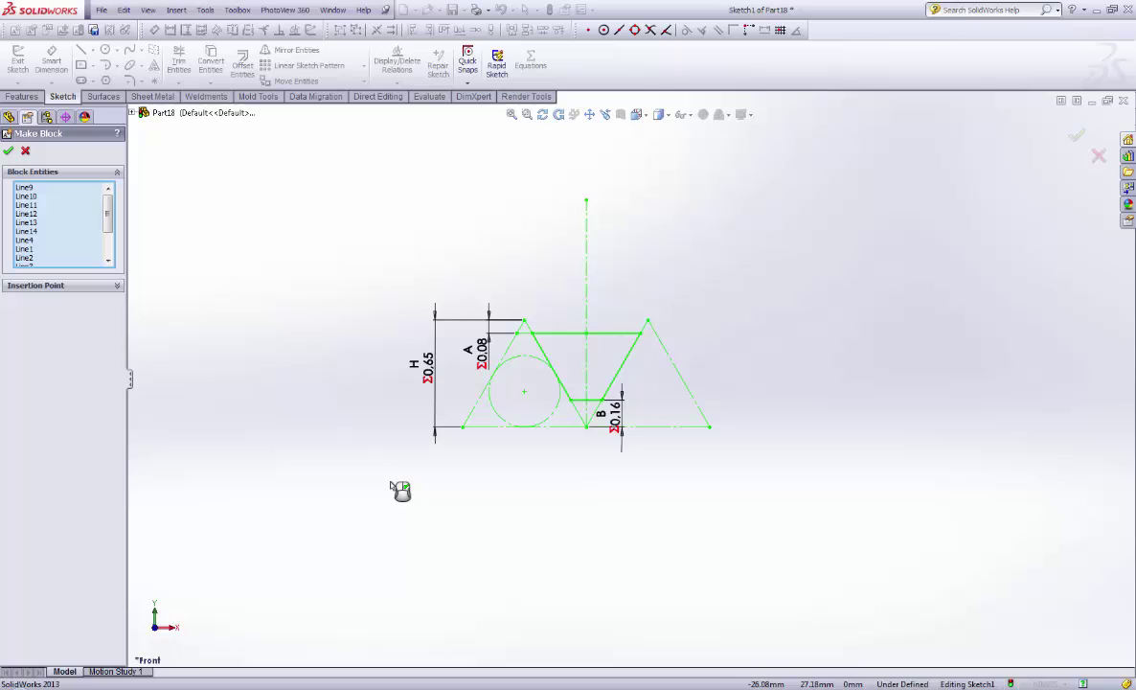
left_click(109, 288)
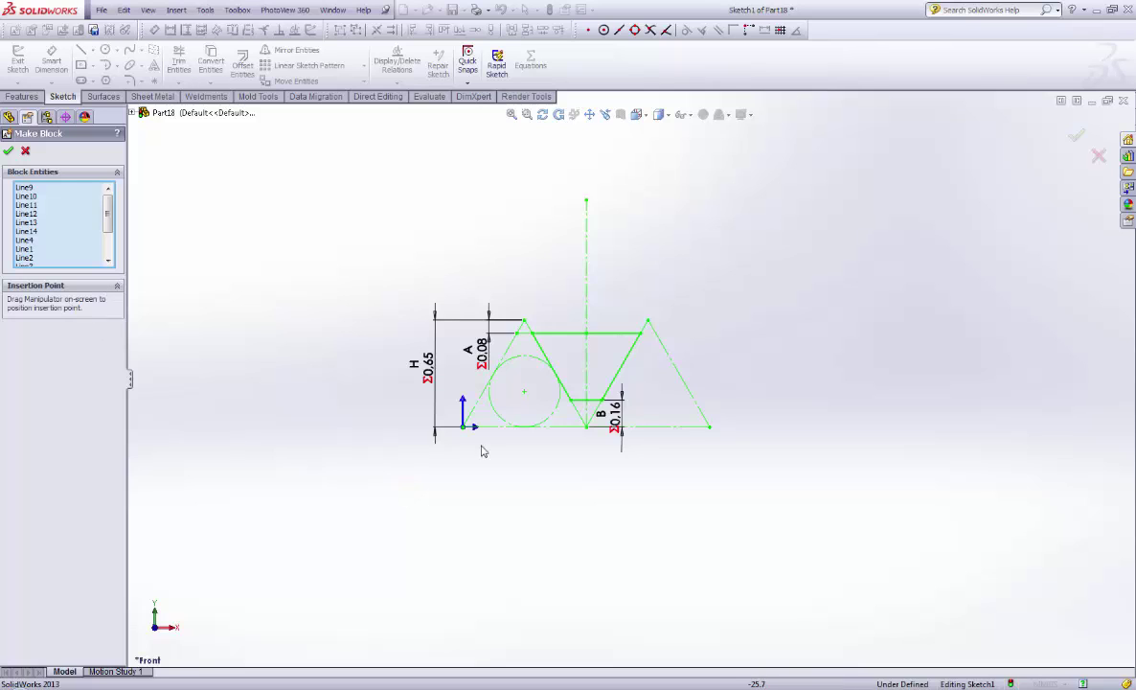
scroll(482, 452, "down", 1)
scroll(493, 455, "down", 1)
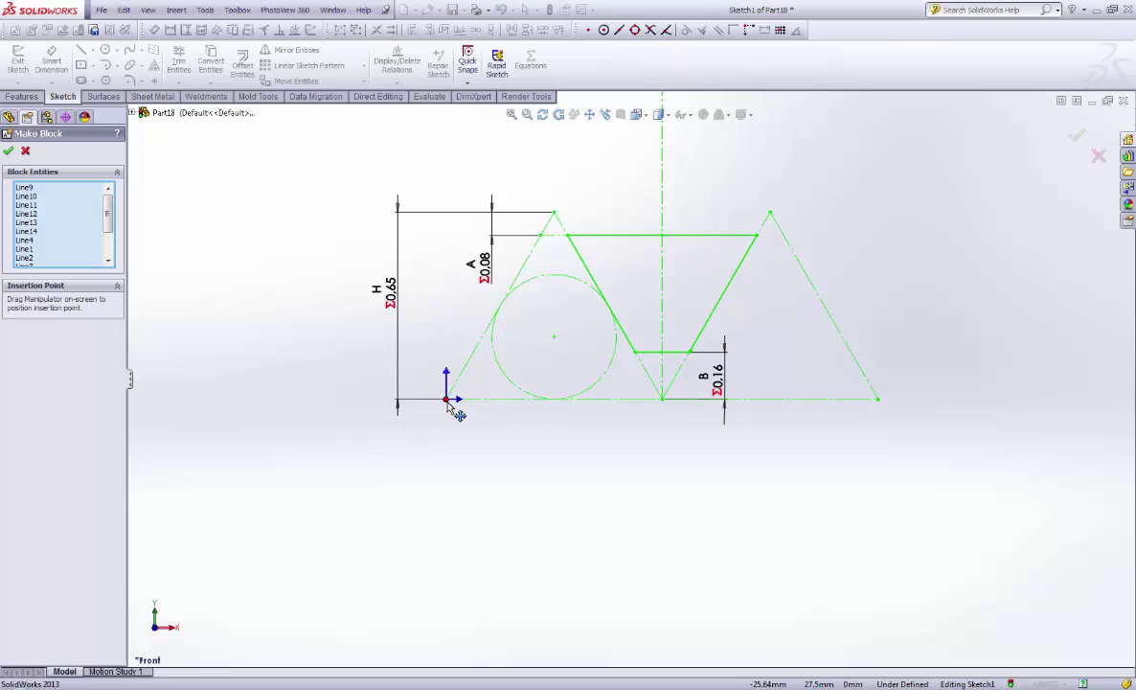
left_click_drag(458, 413, 672, 246)
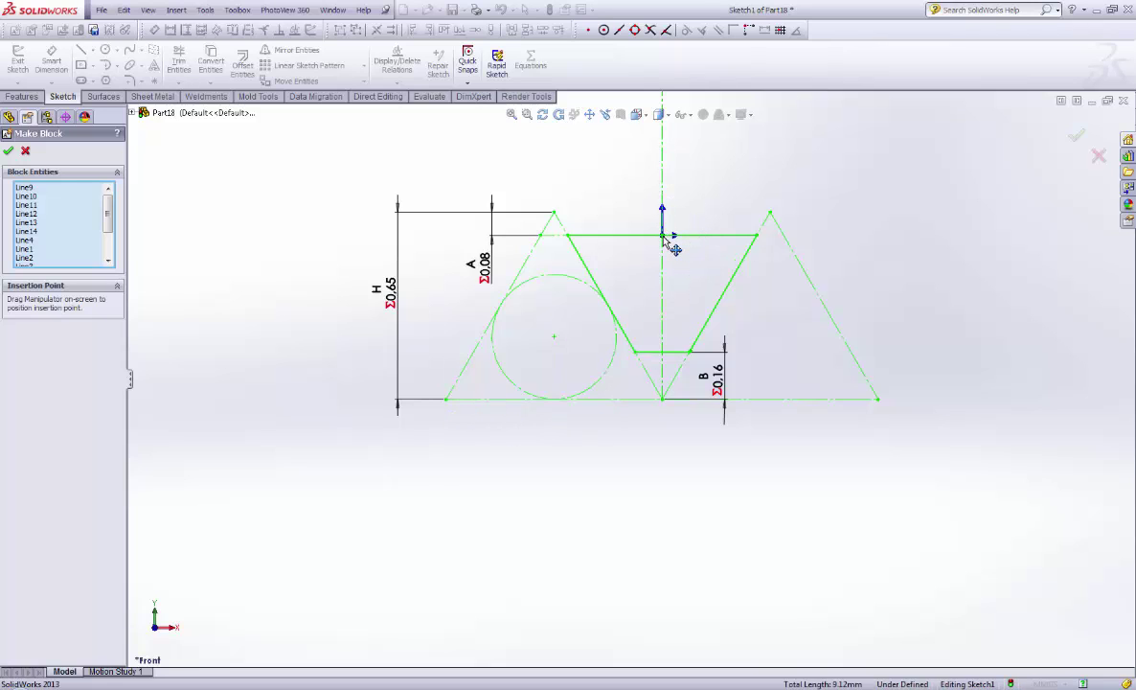
left_click(9, 151)
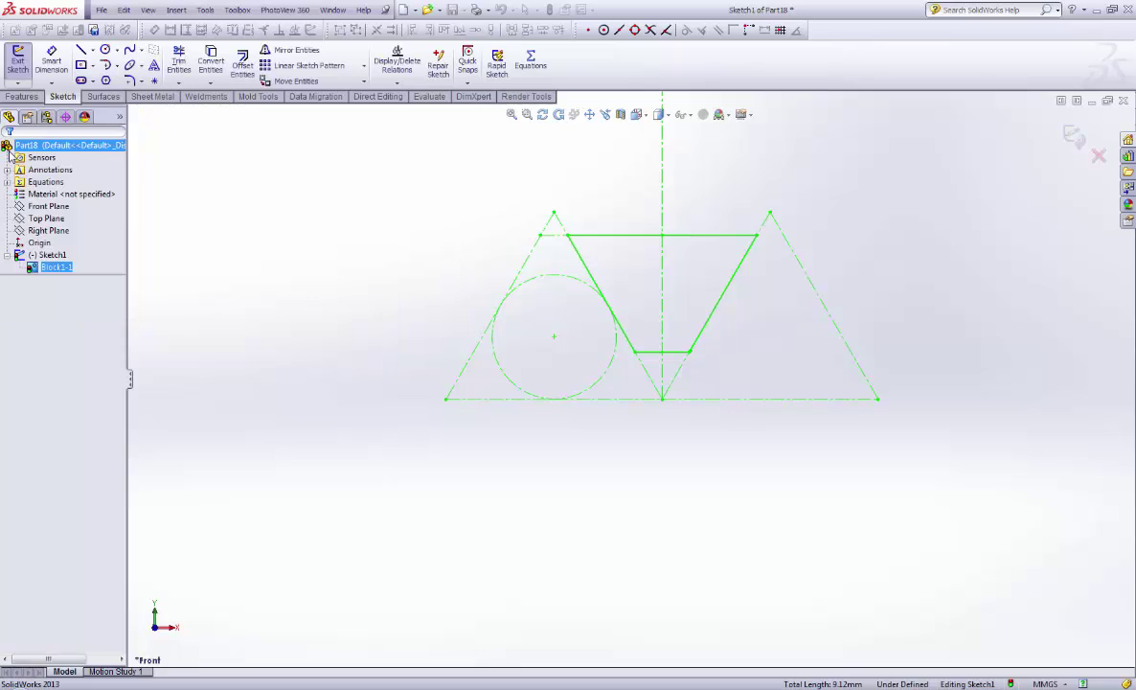
Step: Save the block to the desktop as "External ISO Metric Thread.SLDBLK"
left_click(95, 29)
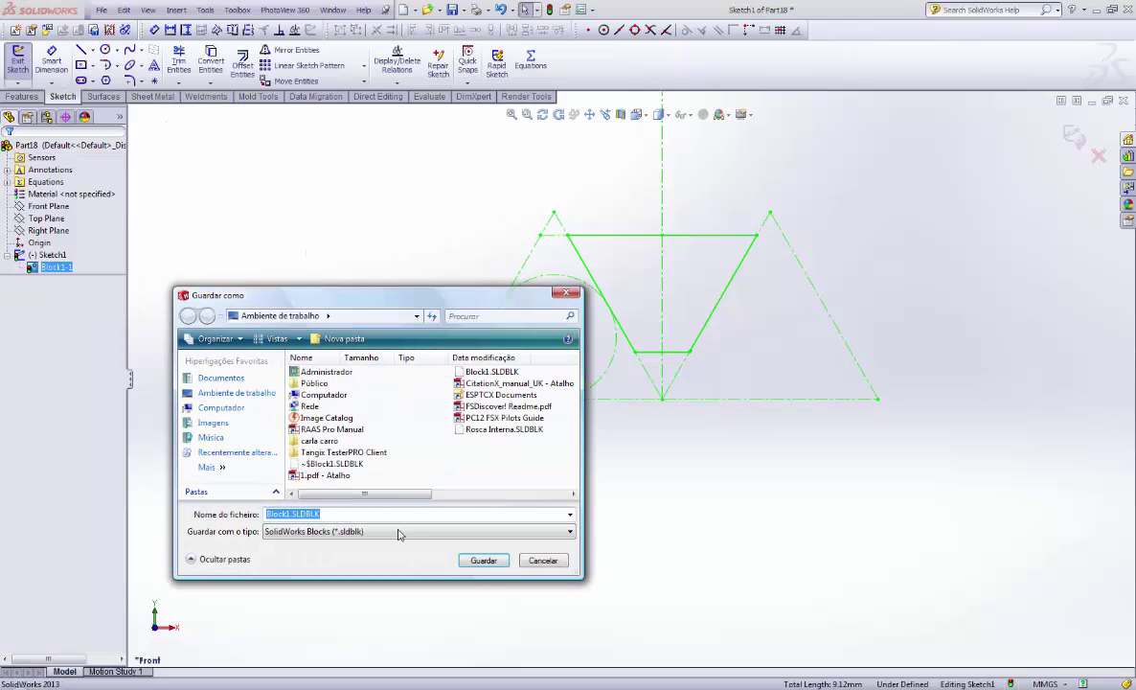
left_click(287, 515)
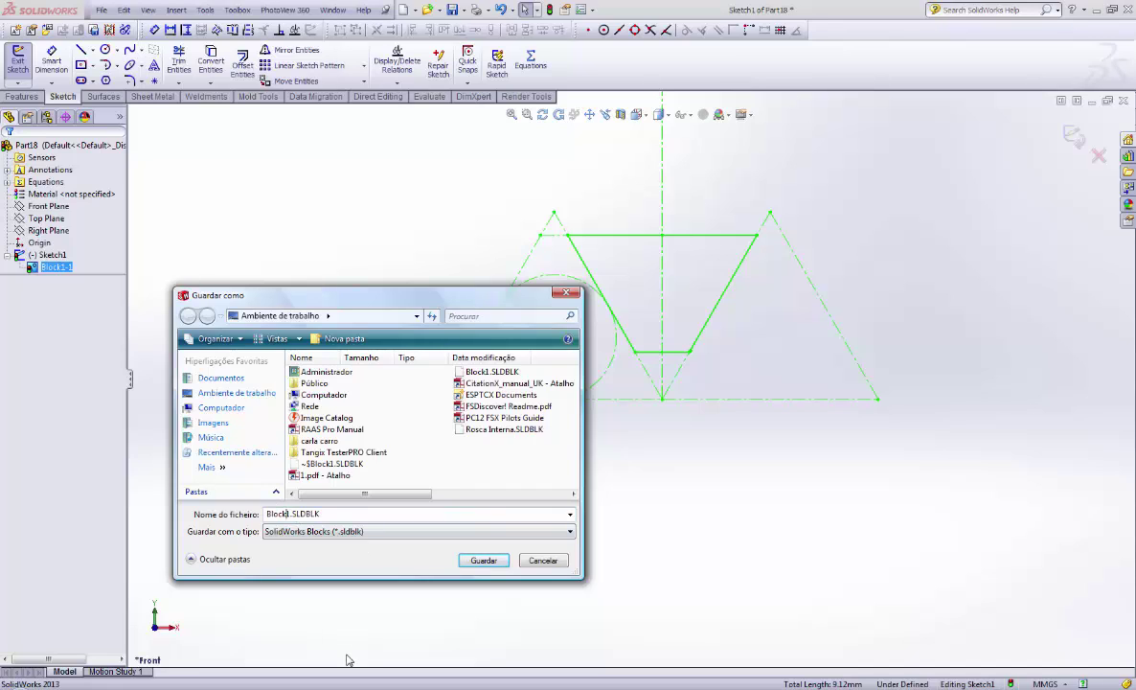
key("BackSpace")
key("BackSpace")
key("BackSpace")
key("BackSpace")
key("BackSpace")
key("BackSpace")
type("External ISO MEtric")
key("BackSpace")
key("BackSpace")
key("BackSpace")
key("BackSpace")
key("BackSpace")
key("BackSpace")
type("etric Thread")
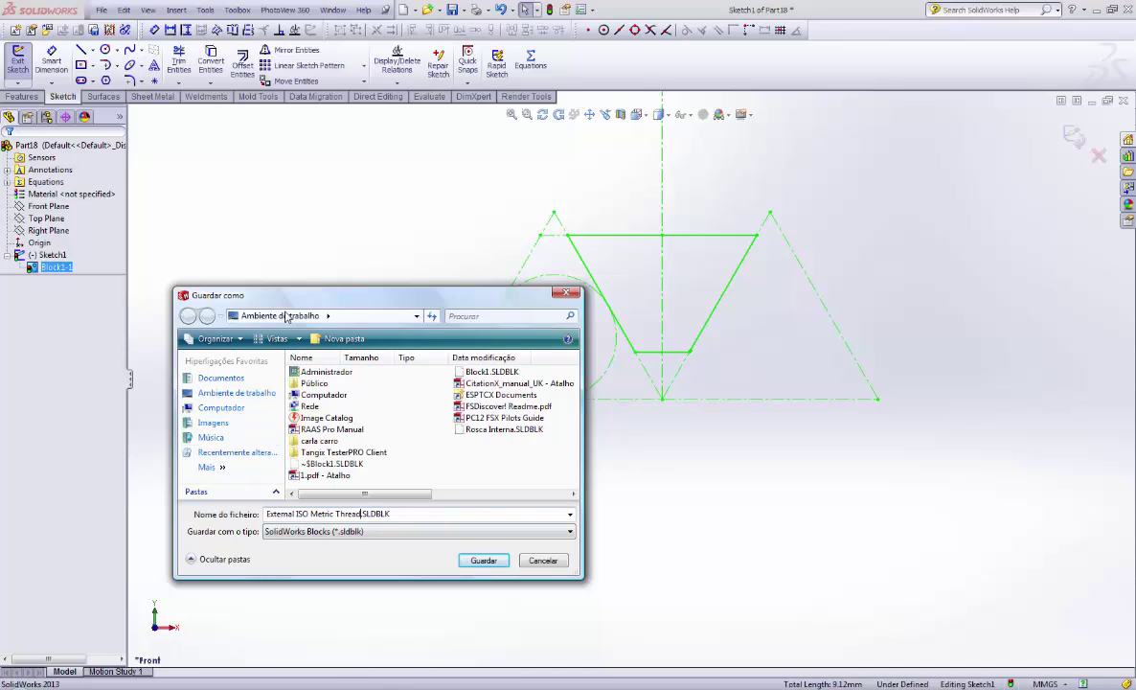
left_click(484, 560)
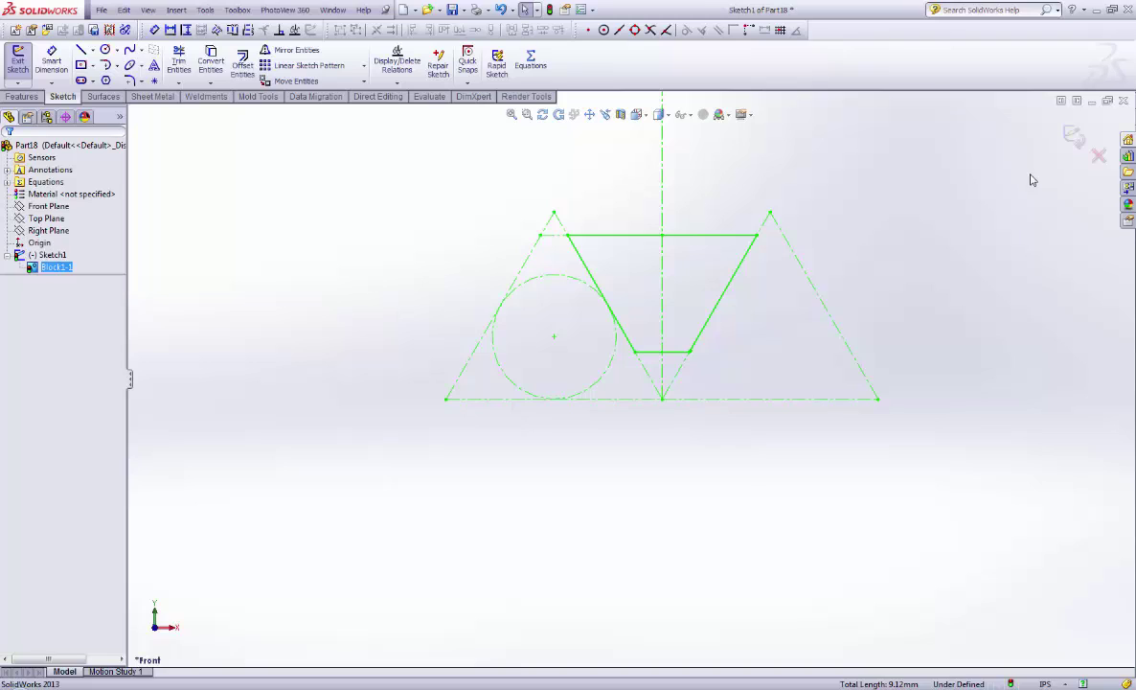
Step: Explode the thread profile block back into separate sketch entities, and reopen the sketch for editing
left_click(1097, 156)
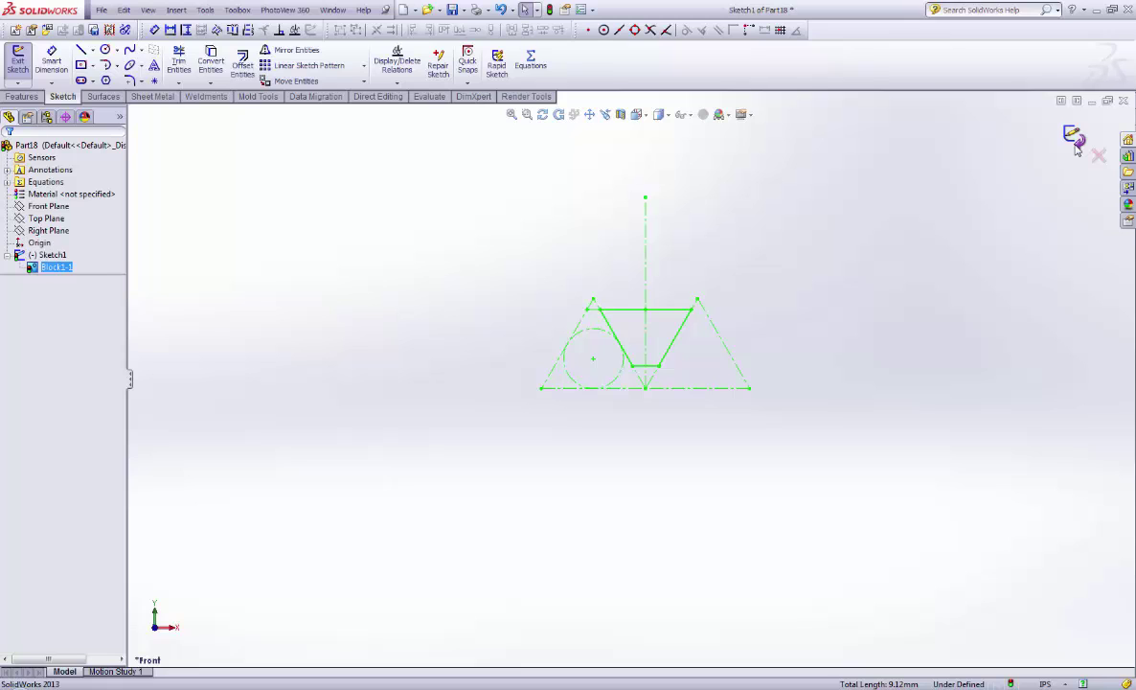
left_click(1075, 141)
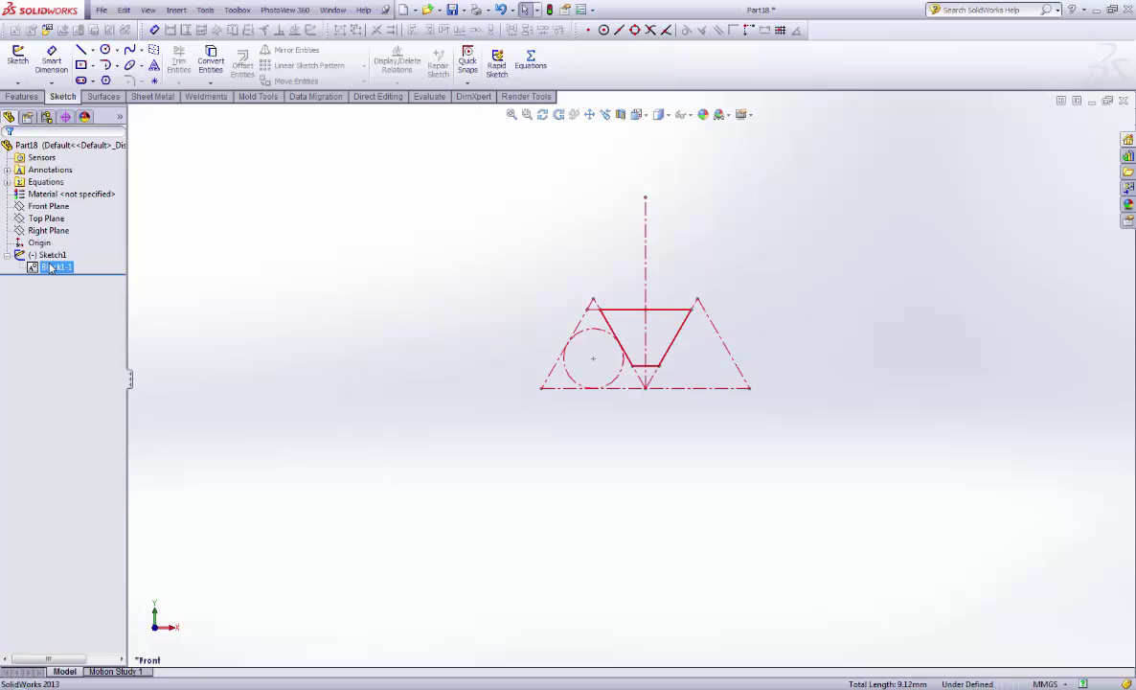
right_click(48, 268)
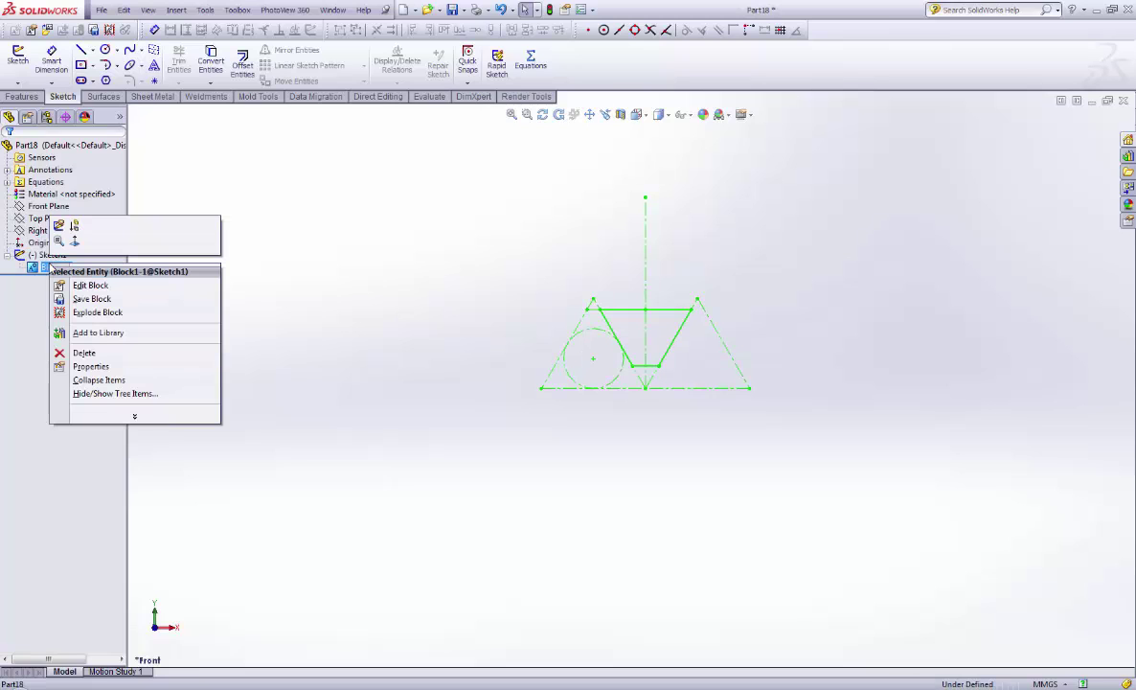
left_click(98, 313)
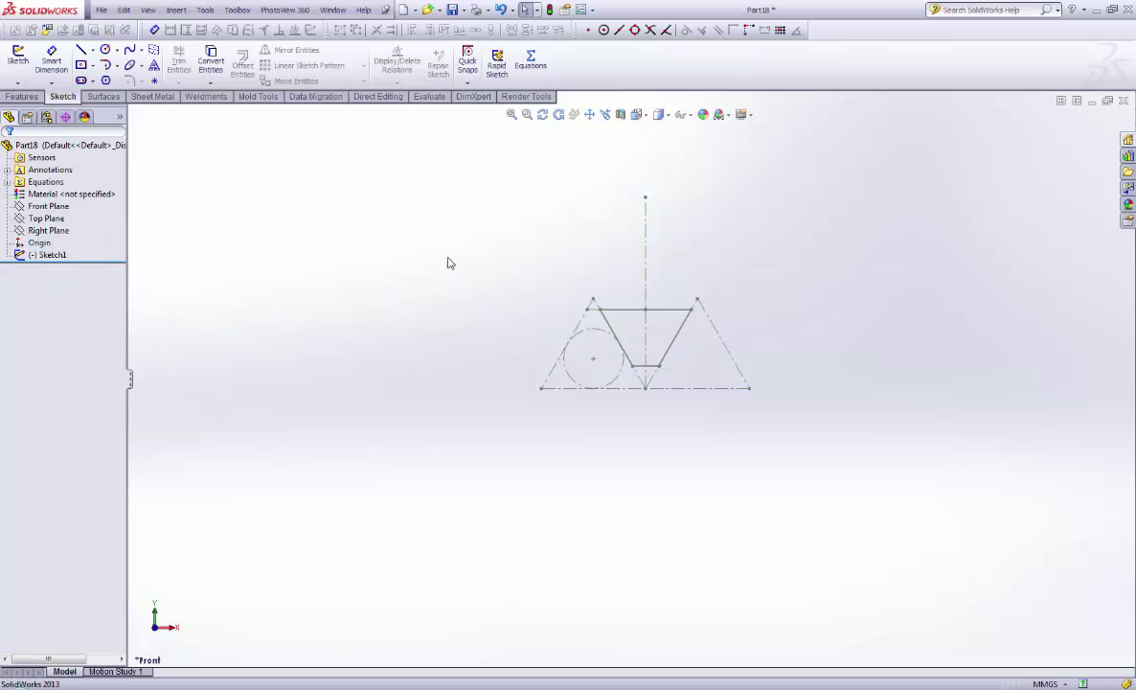
left_click(18, 223)
right_click(33, 254)
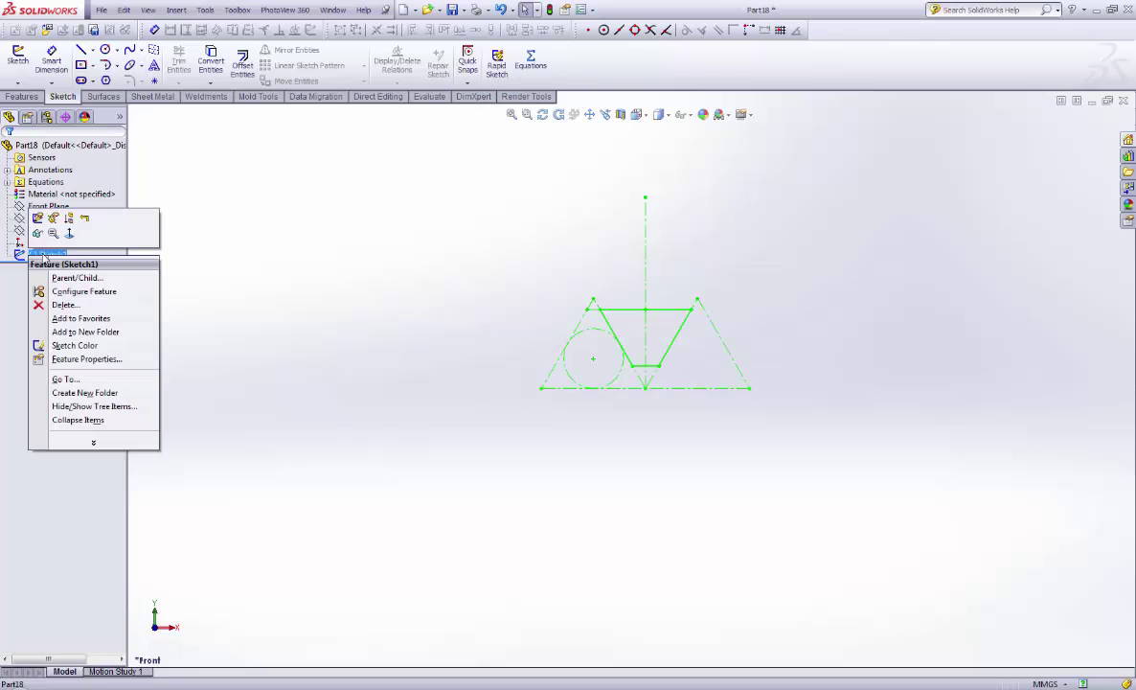
left_click(39, 220)
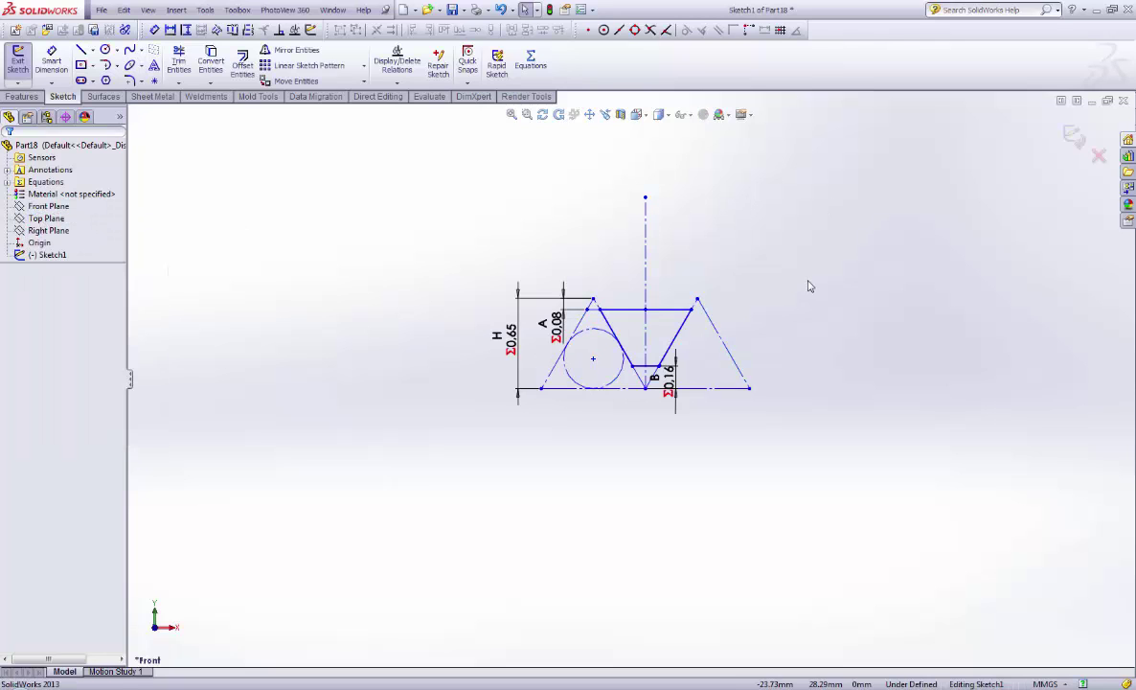
Step: Start Rotate Entities on all the thread profile geometry, keeping its relations
scroll(805, 287, "down", 1)
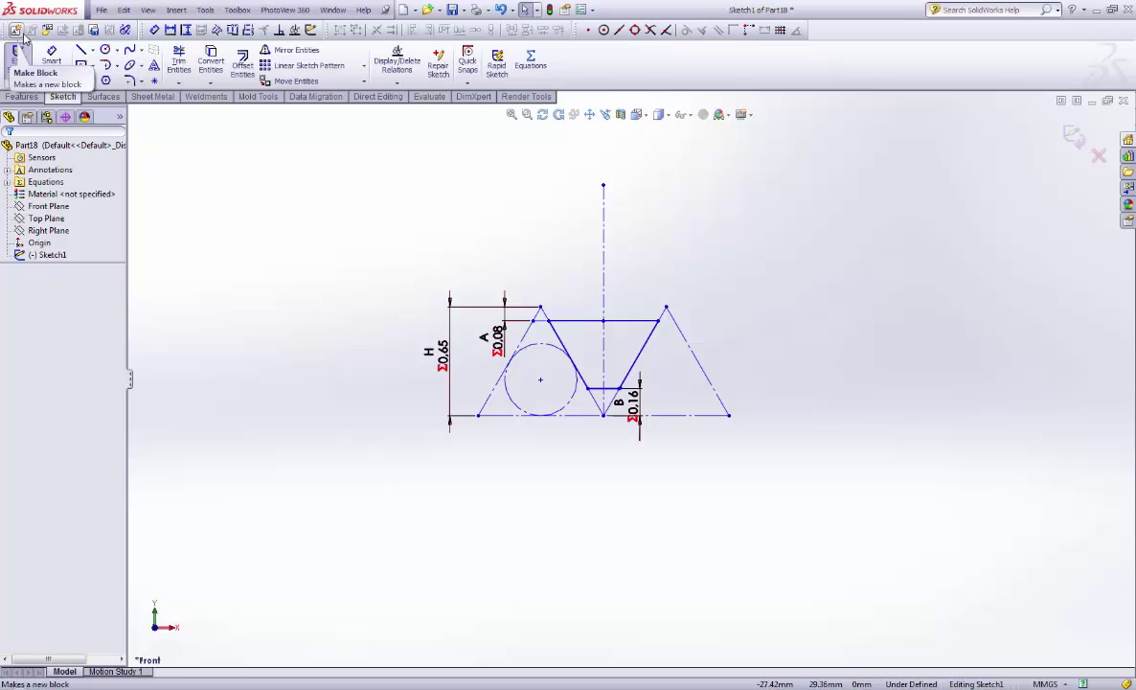
left_click(363, 81)
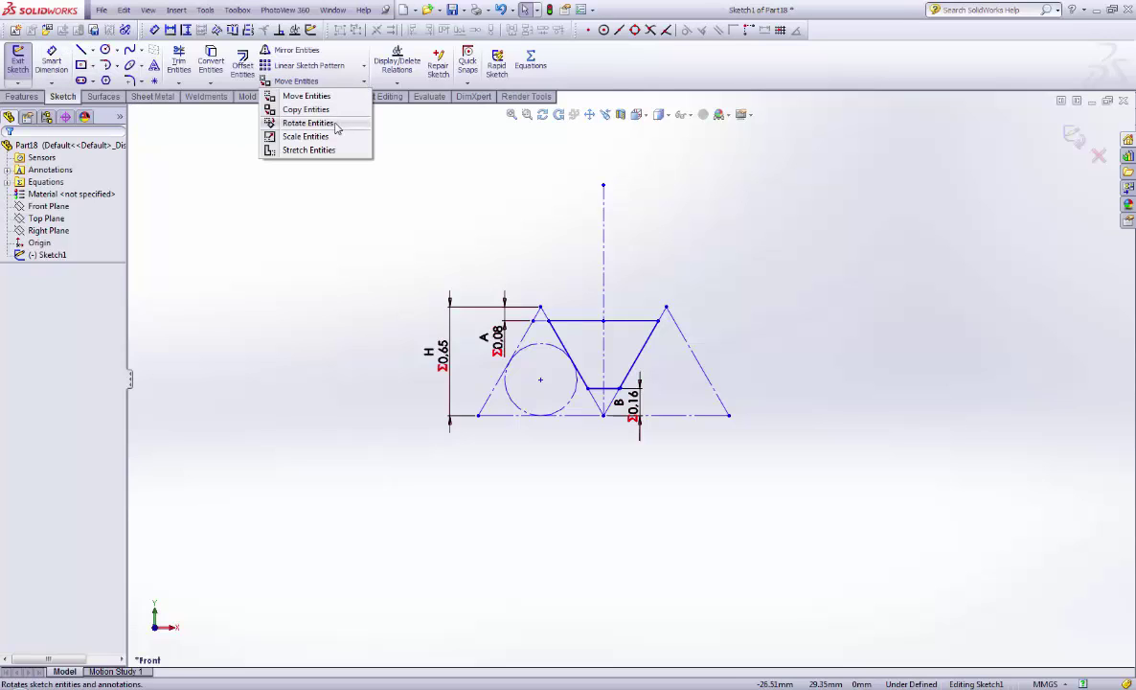
left_click(307, 123)
scroll(725, 297, "down", 2)
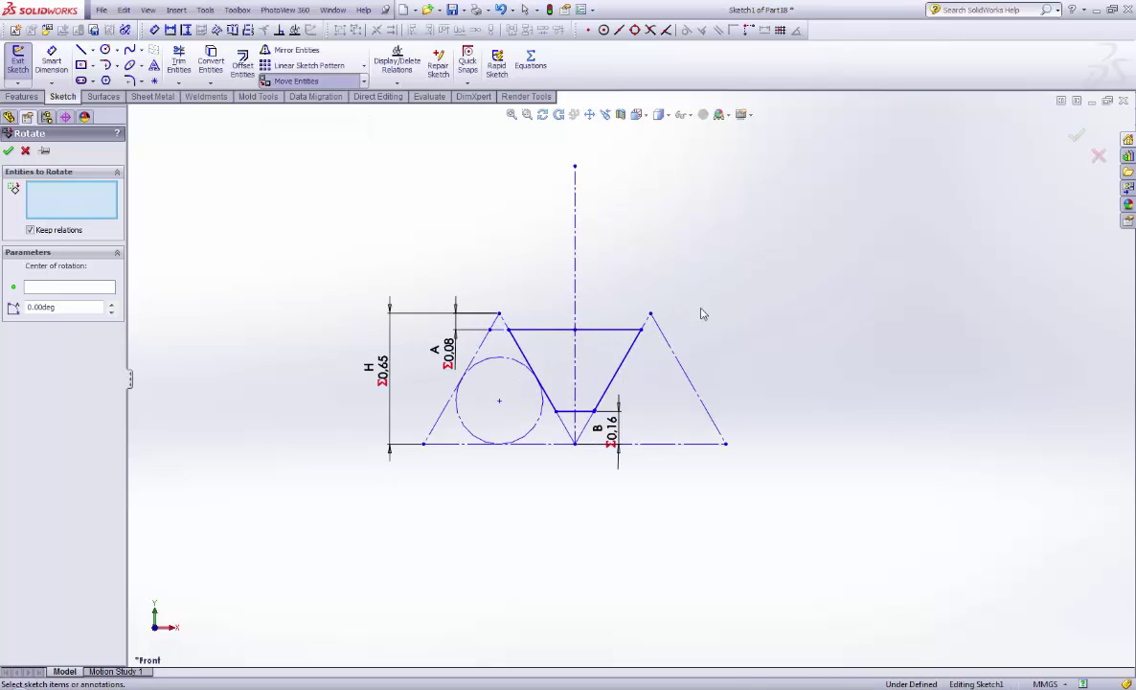
left_click_drag(824, 260, 283, 477)
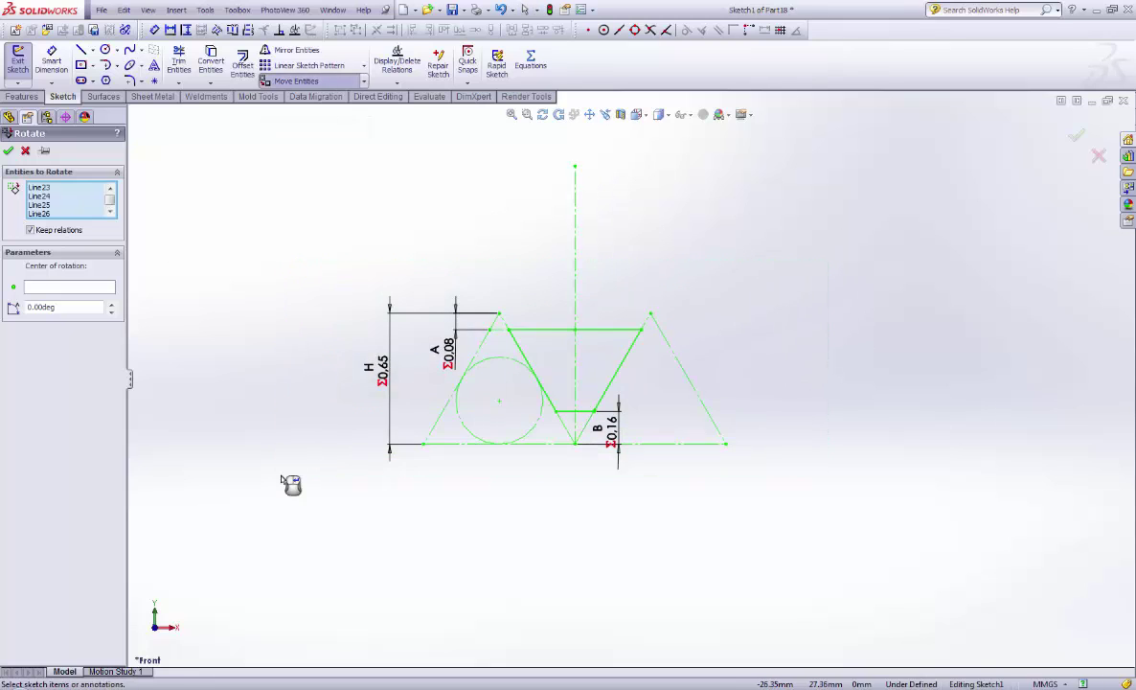
Step: Try to rotate the profile 180 degrees about the upper end of the vertical centerline
left_click(57, 287)
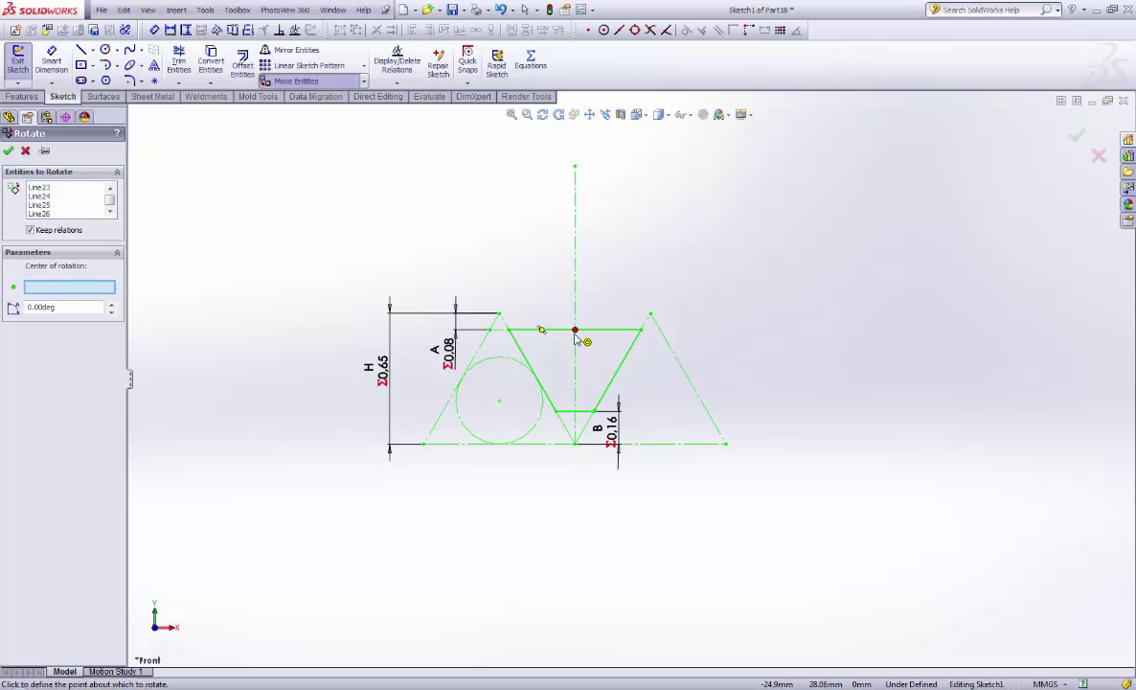
left_click(574, 170)
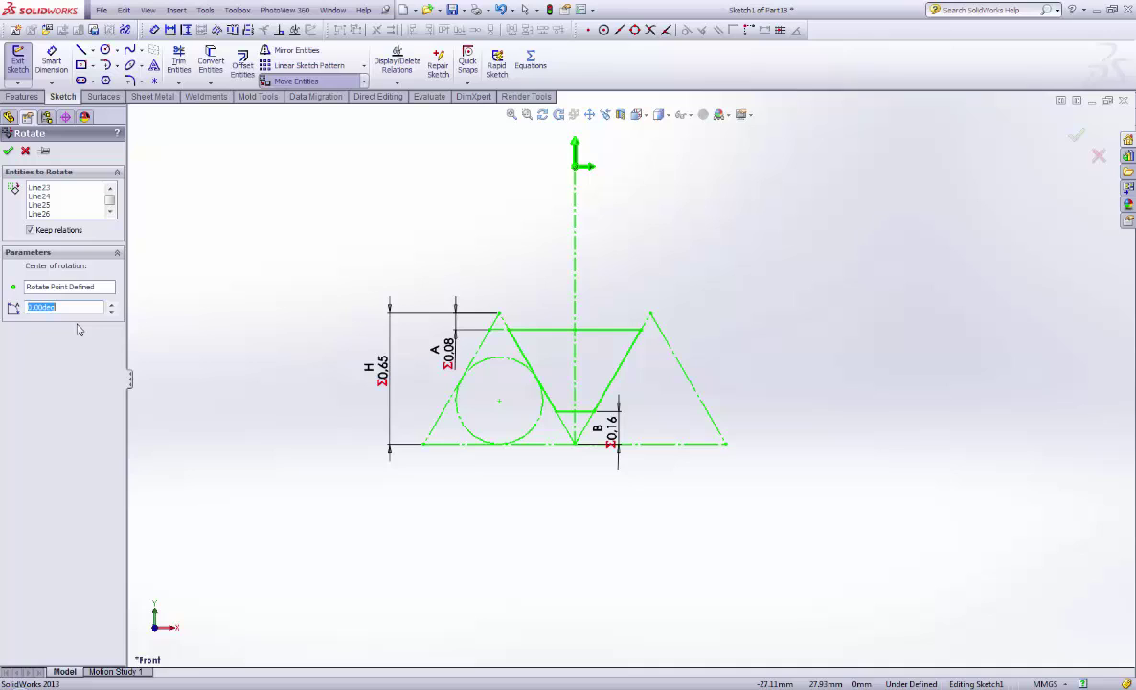
type("180")
key("Return")
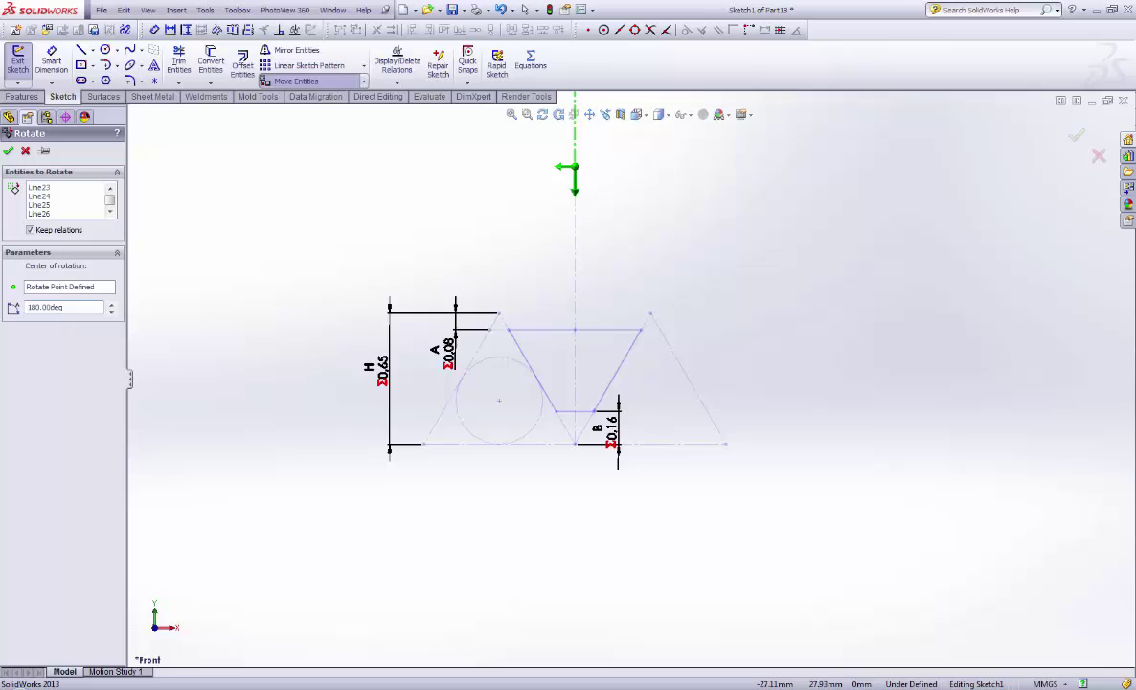
Step: Rotate the profile 180 degrees about the intersection of the trapezoid's long edge and the vertical centerline
left_click(97, 290)
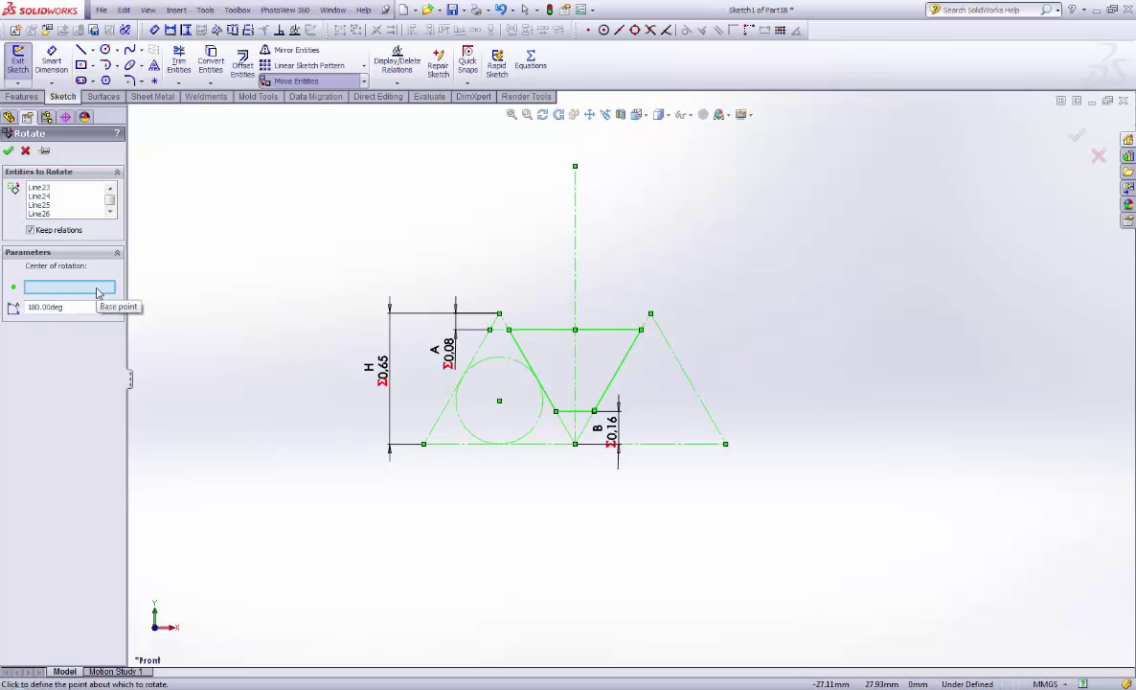
left_click(575, 331)
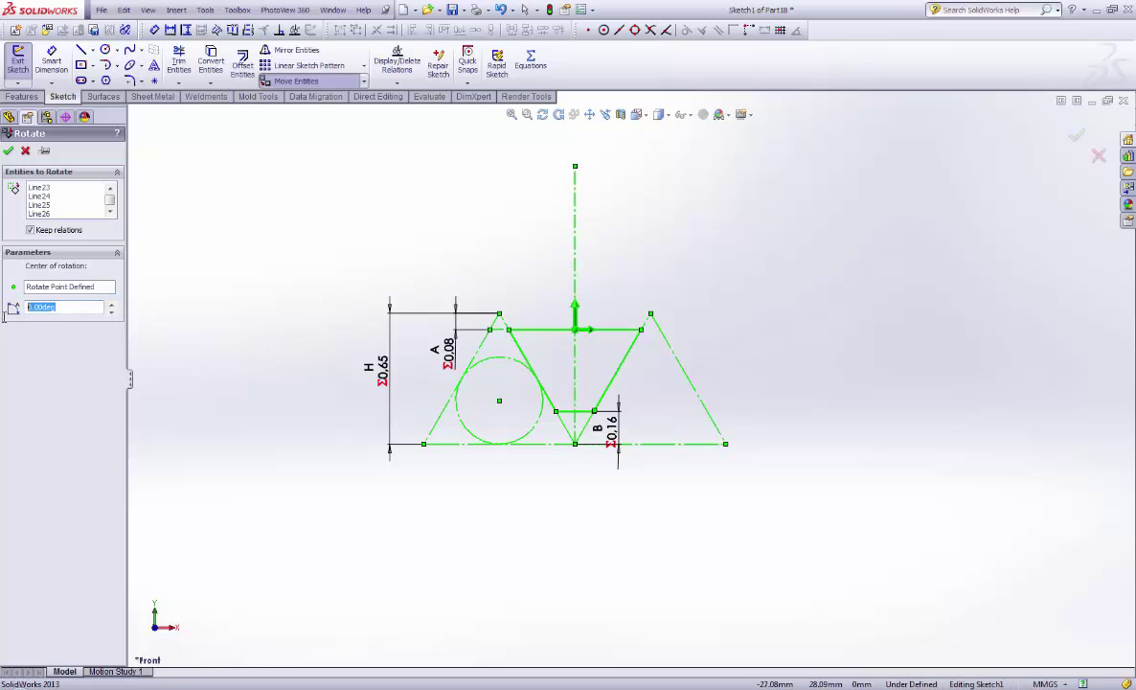
type("180")
key("Return")
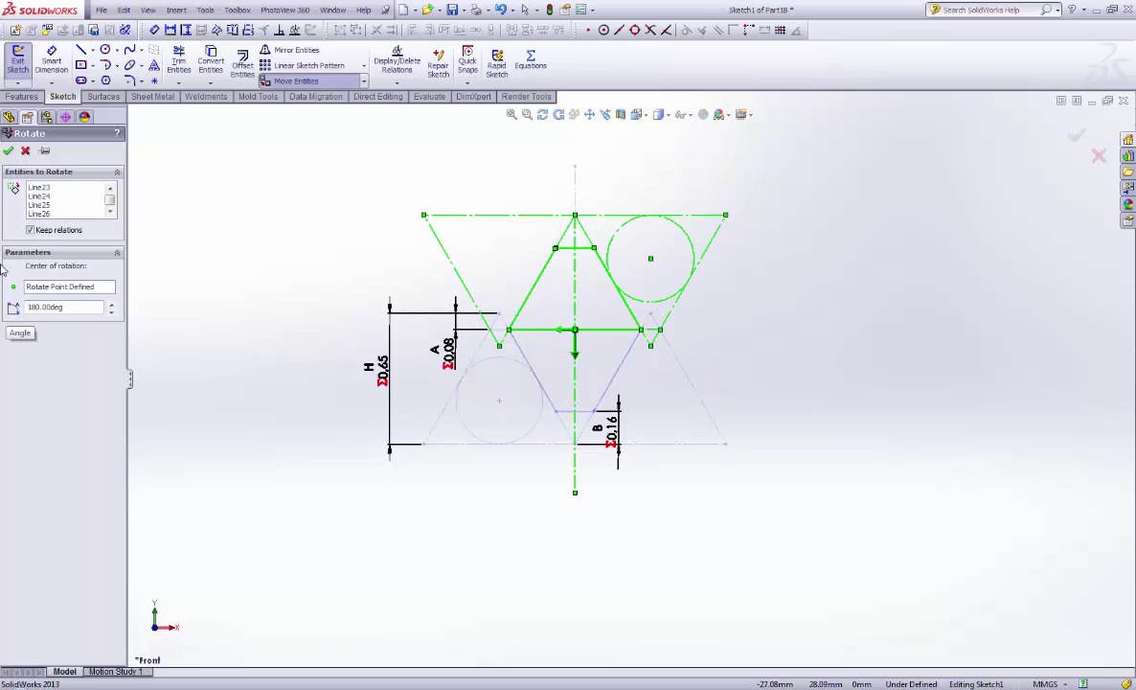
left_click(8, 151)
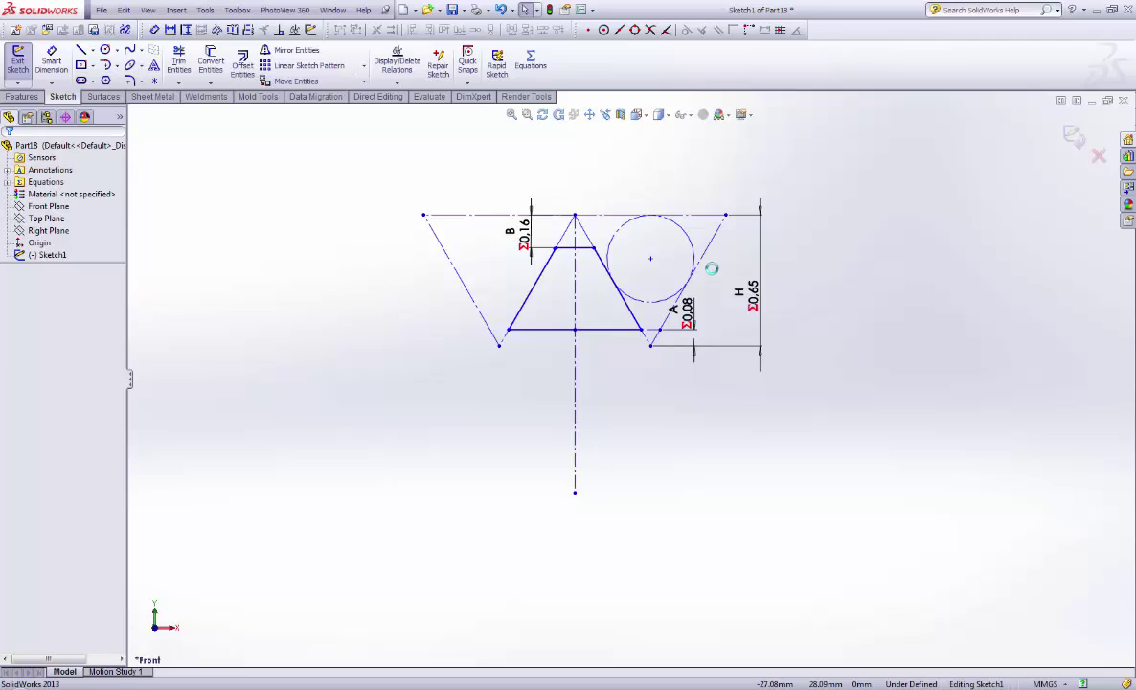
Step: Make a block from all the rotated geometry, with its insertion point where the trapezoid's lower edge meets the vertical centerline
key("z")
key("z")
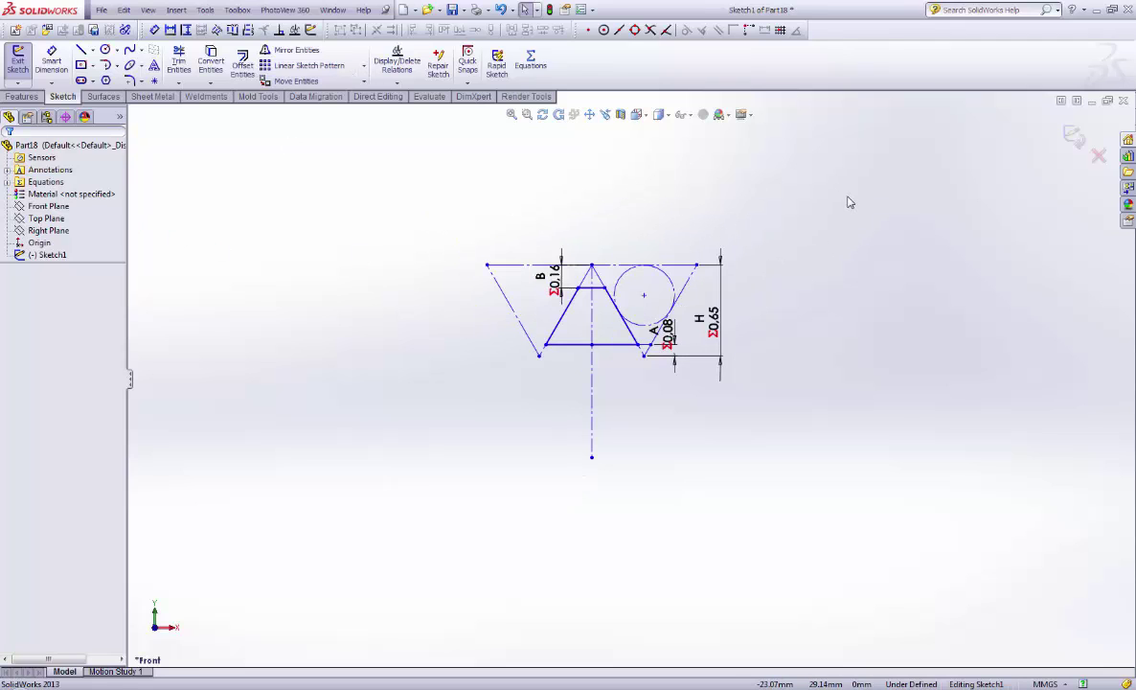
left_click_drag(847, 196, 461, 519)
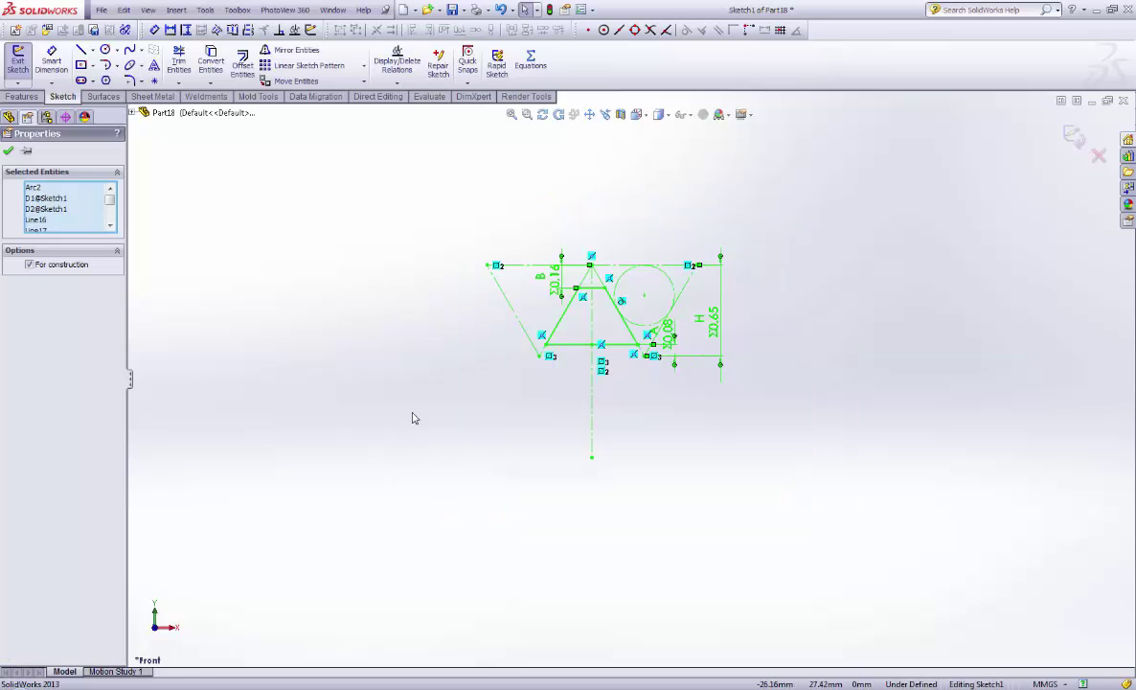
left_click(8, 153)
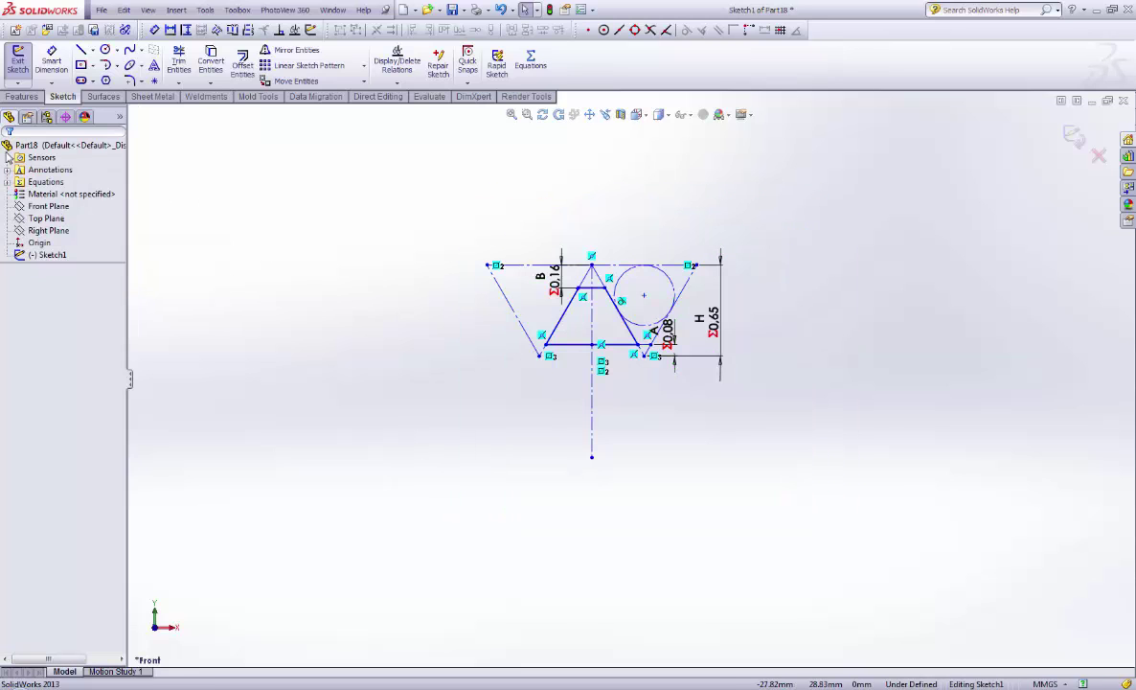
left_click(15, 31)
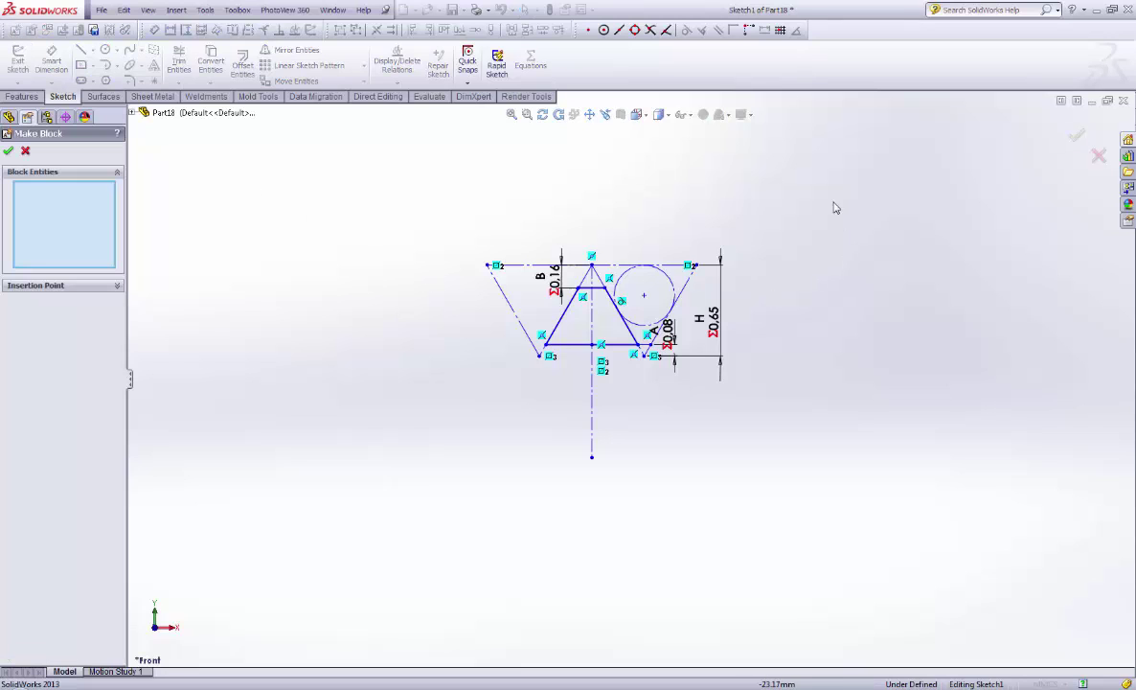
mouse_move(834, 205)
left_mouse_down()
mouse_move(463, 429)
mouse_move(423, 475)
left_mouse_up()
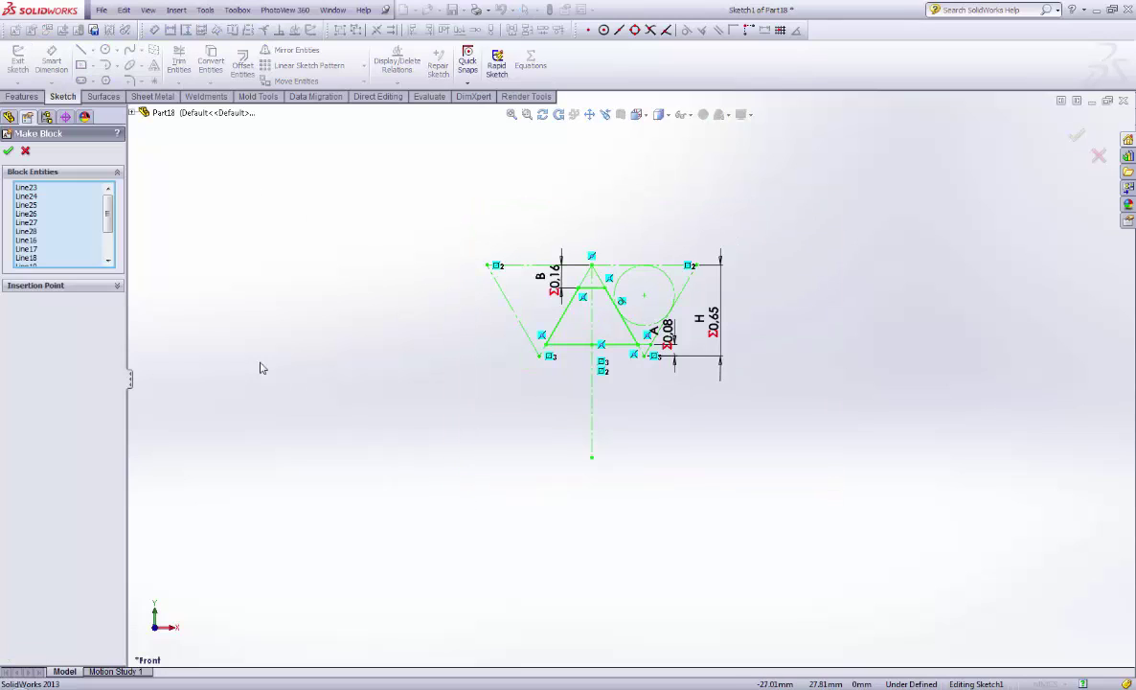
left_click(113, 284)
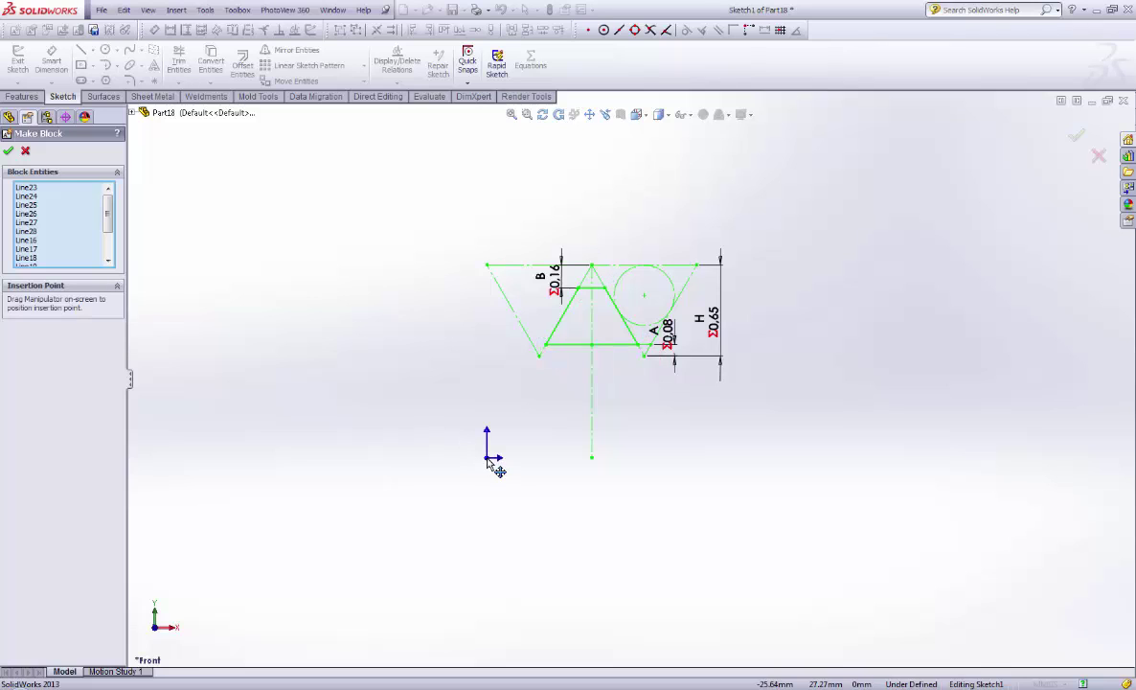
mouse_move(489, 463)
left_mouse_down()
mouse_move(578, 388)
mouse_move(588, 356)
mouse_move(616, 375)
mouse_move(603, 352)
left_mouse_up()
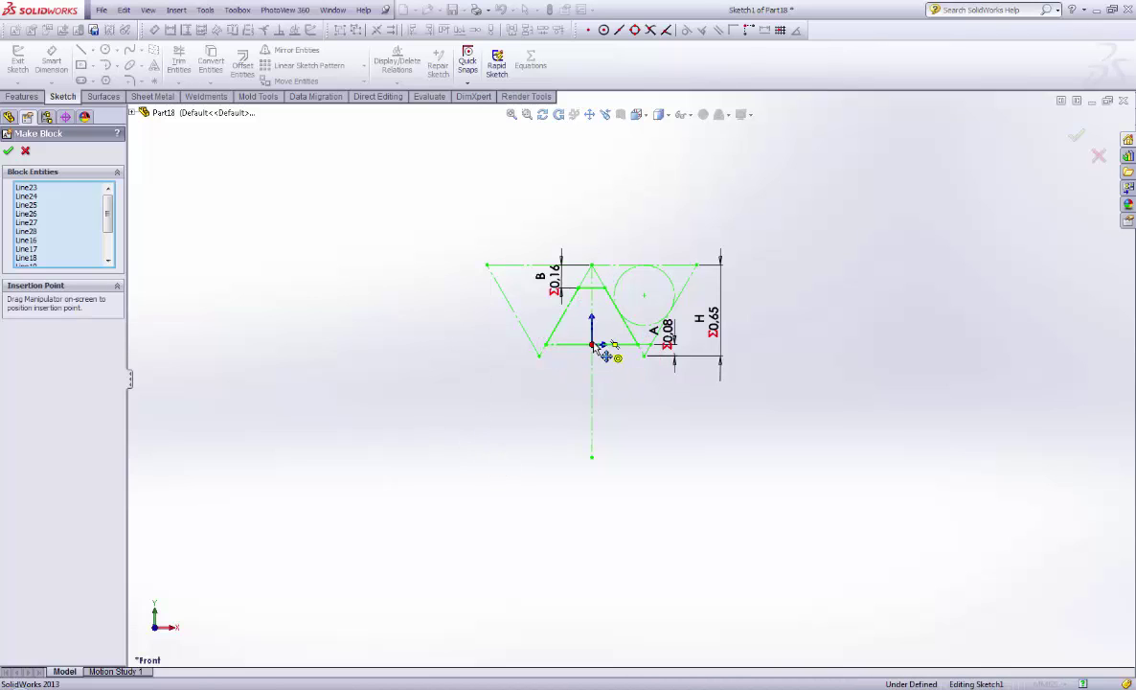
left_click(8, 153)
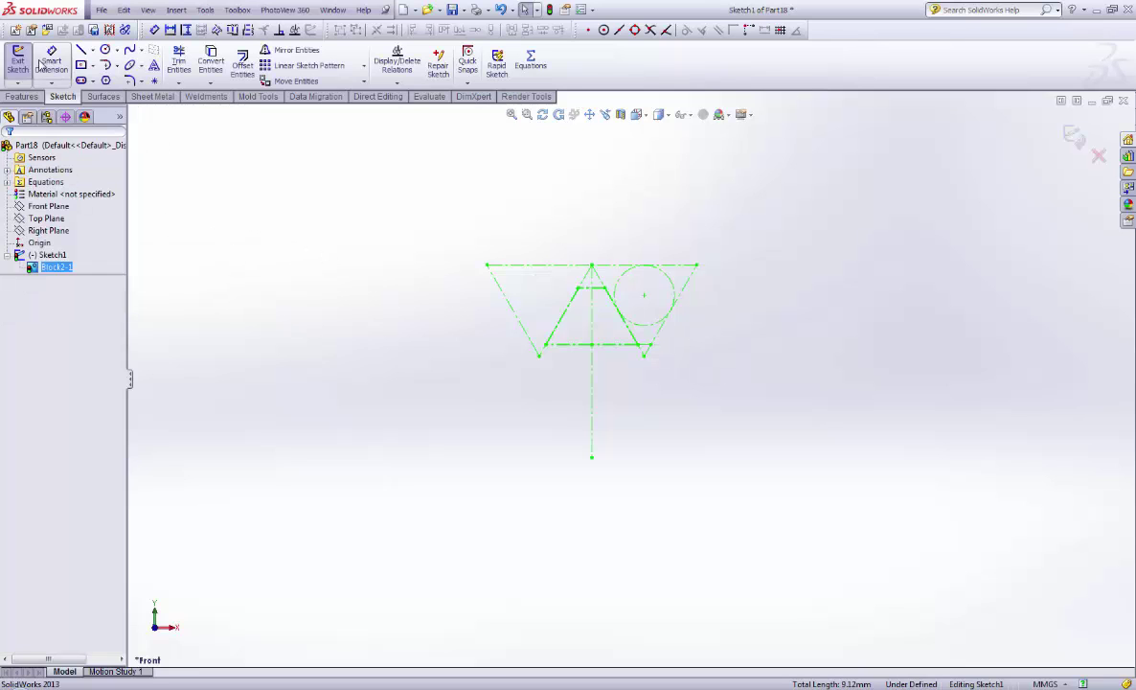
Step: Save the block to the desktop as "Internal ISO Metric Thread.SLDBLK"
left_click(93, 29)
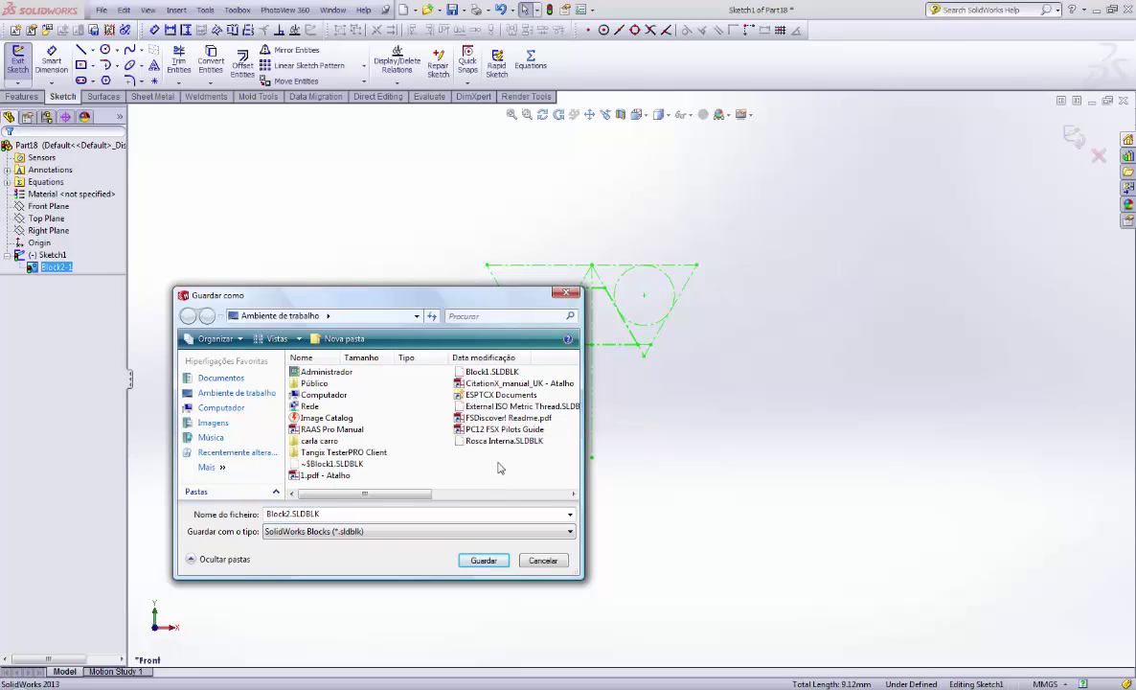
left_click(497, 409)
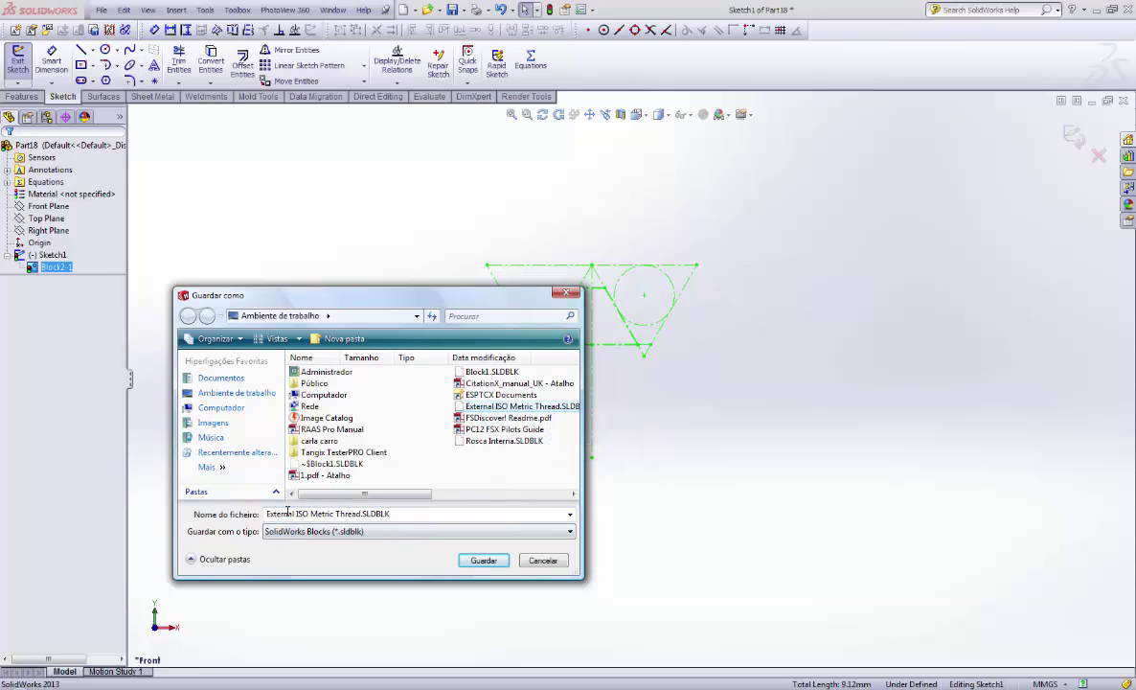
left_click(272, 515)
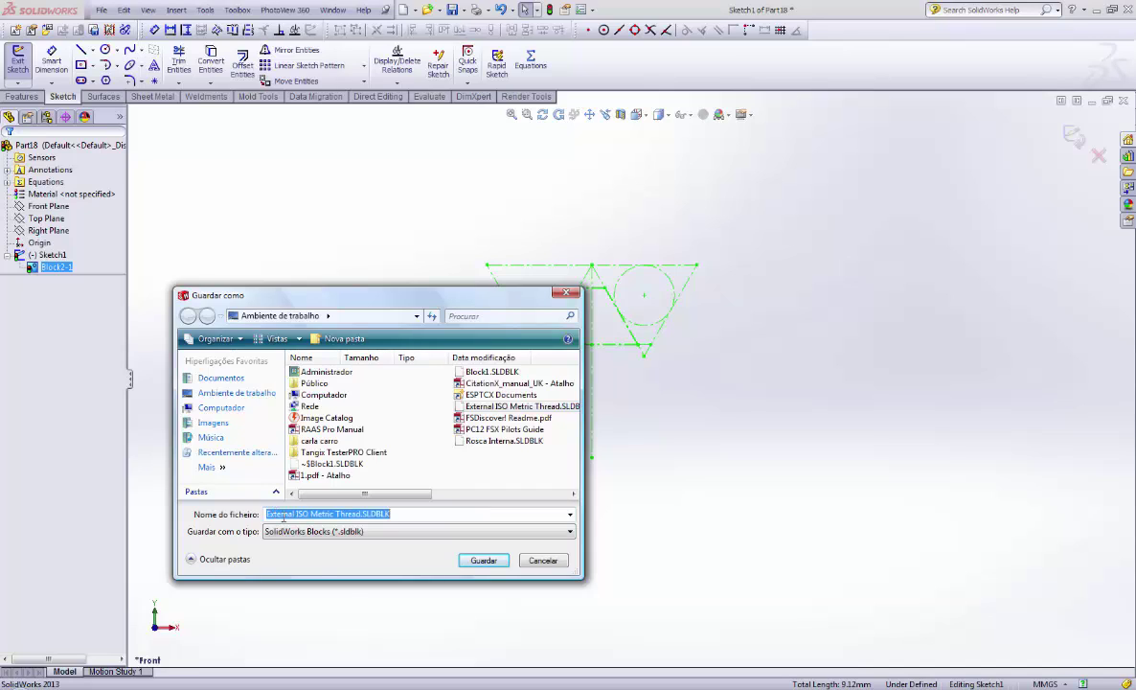
left_click(269, 514)
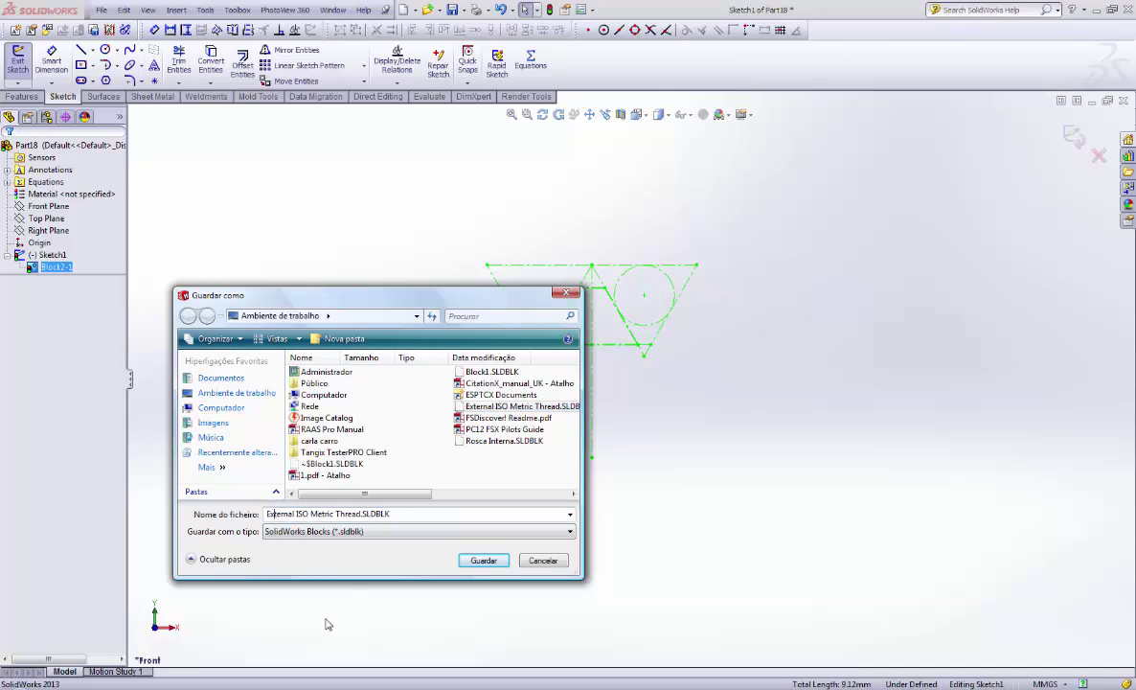
key("BackSpace")
key("BackSpace")
type("In")
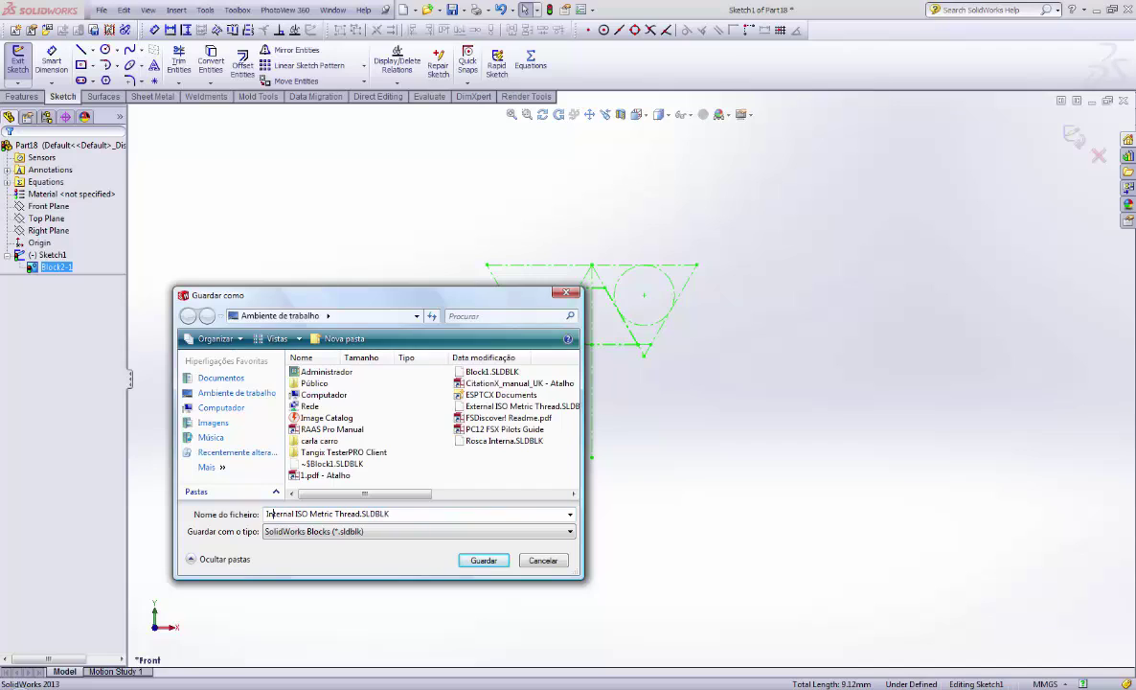
left_click(469, 561)
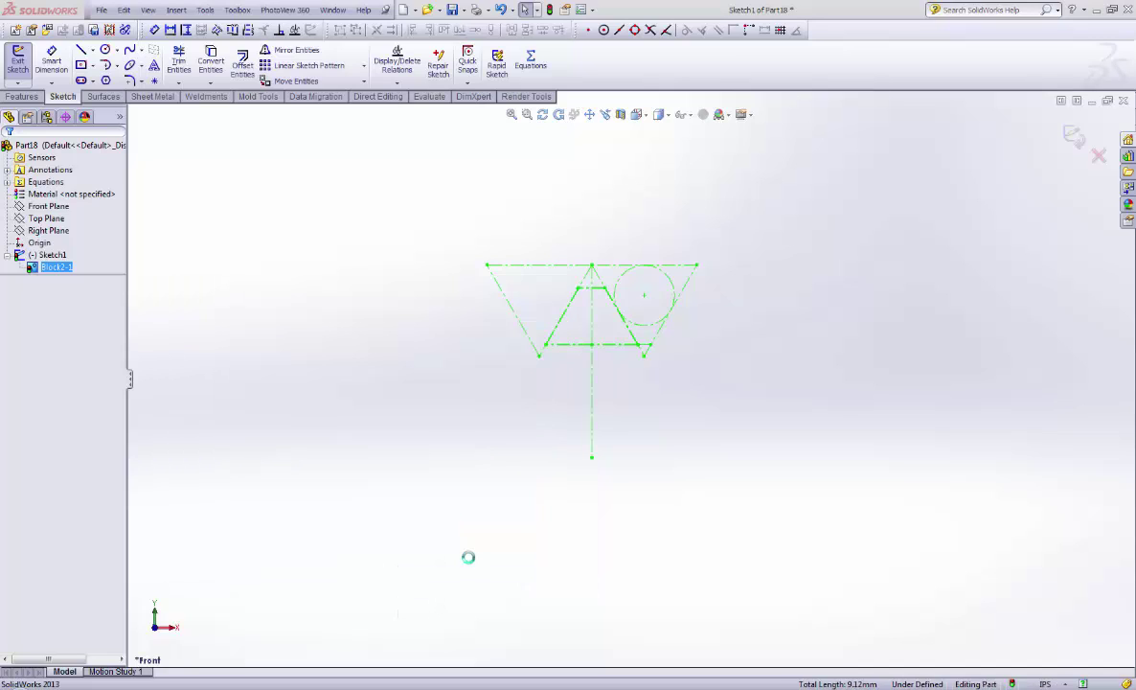
Step: Exit the sketch and close the part without saving its changes
left_click(1075, 137)
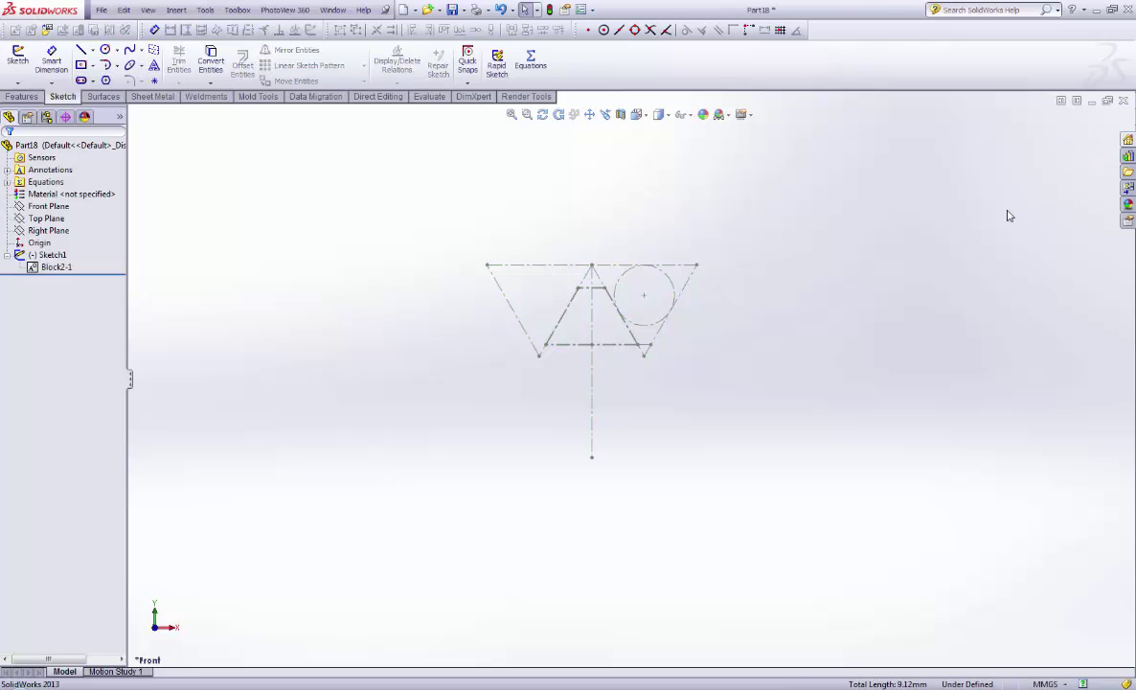
left_click(1124, 99)
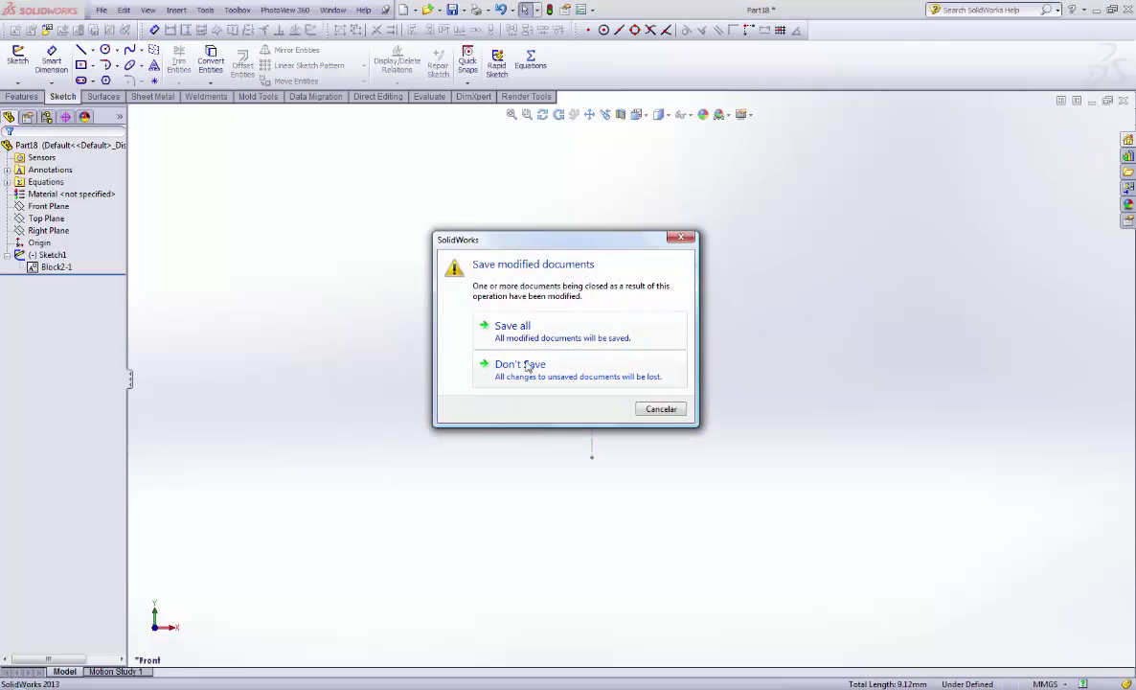
left_click(604, 371)
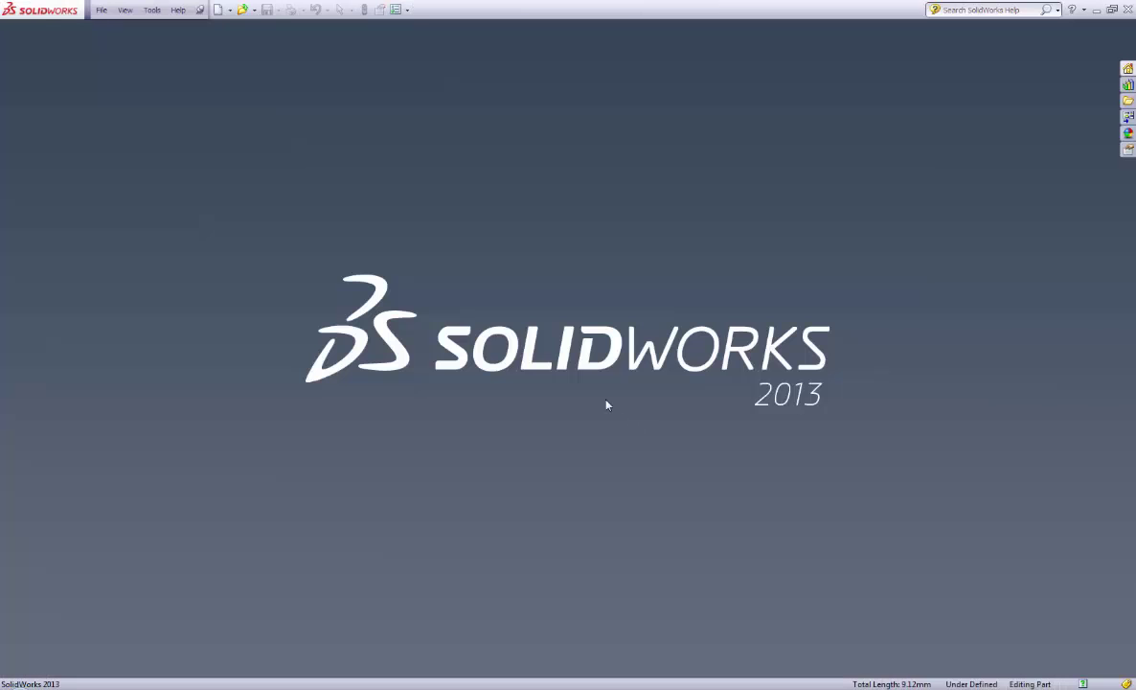
Step: Create a new part, orient it to the front view, and start a sketch on the Front Plane
left_click(222, 11)
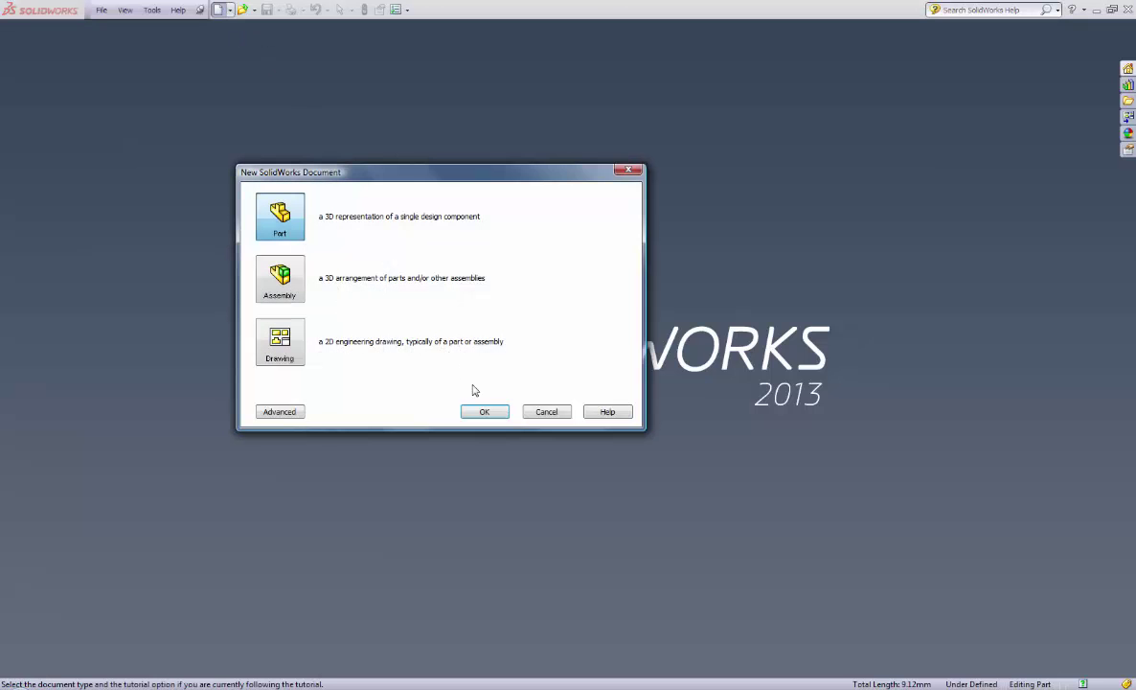
left_click(487, 412)
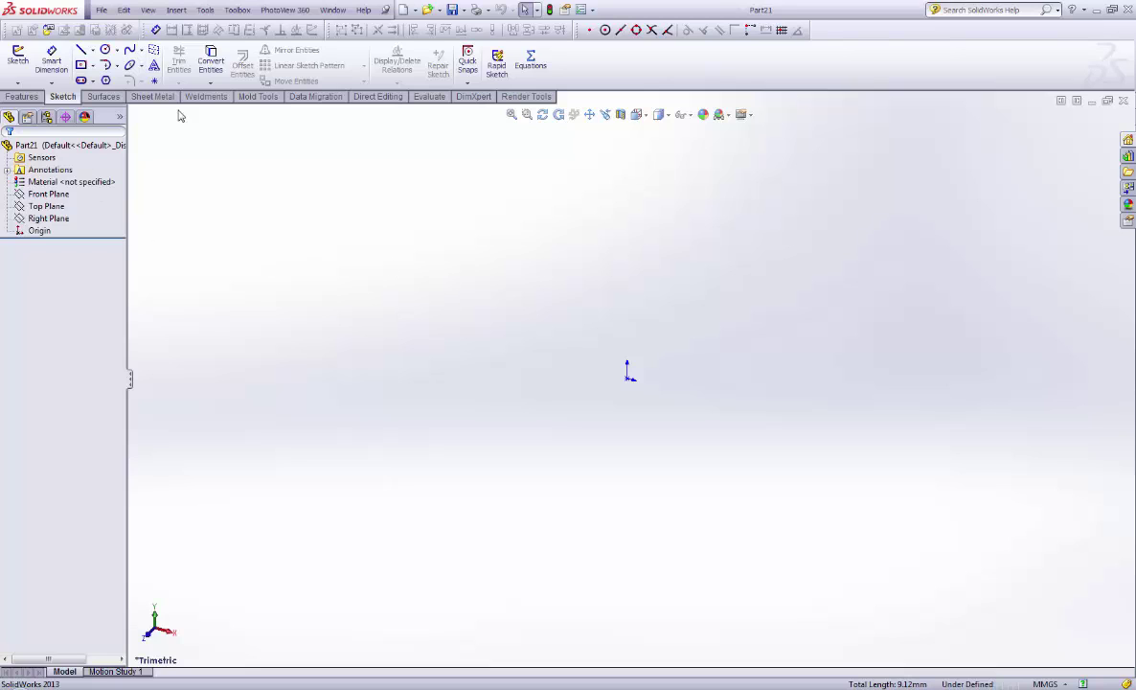
left_click(637, 116)
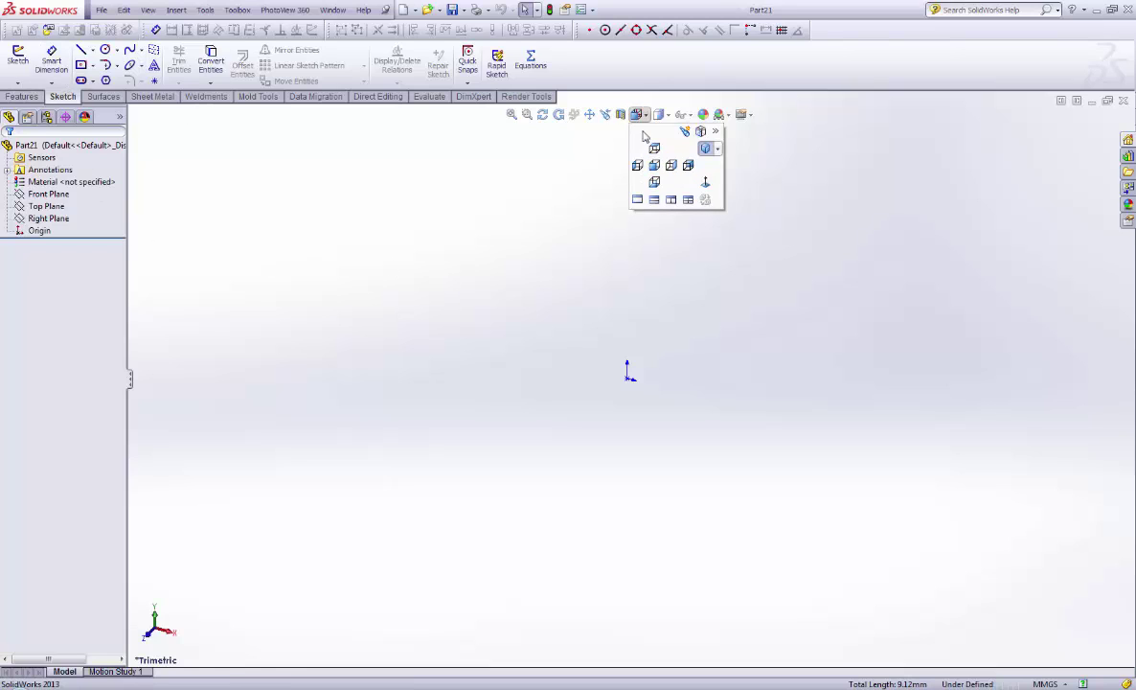
left_click(654, 165)
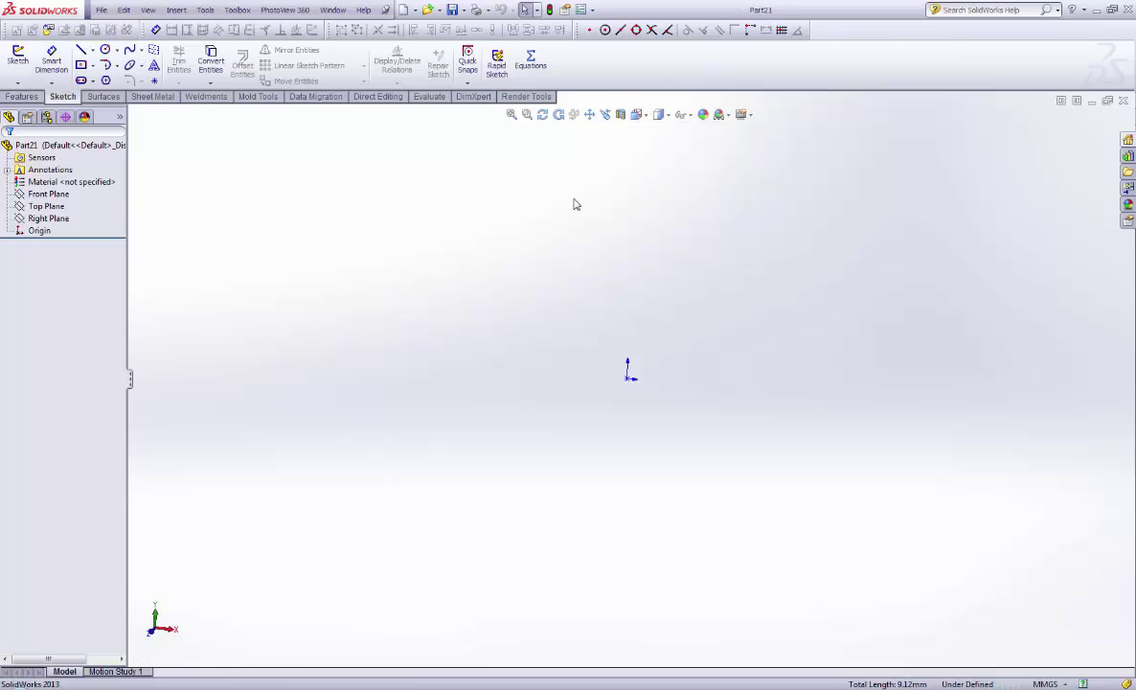
left_click(17, 58)
left_click(482, 251)
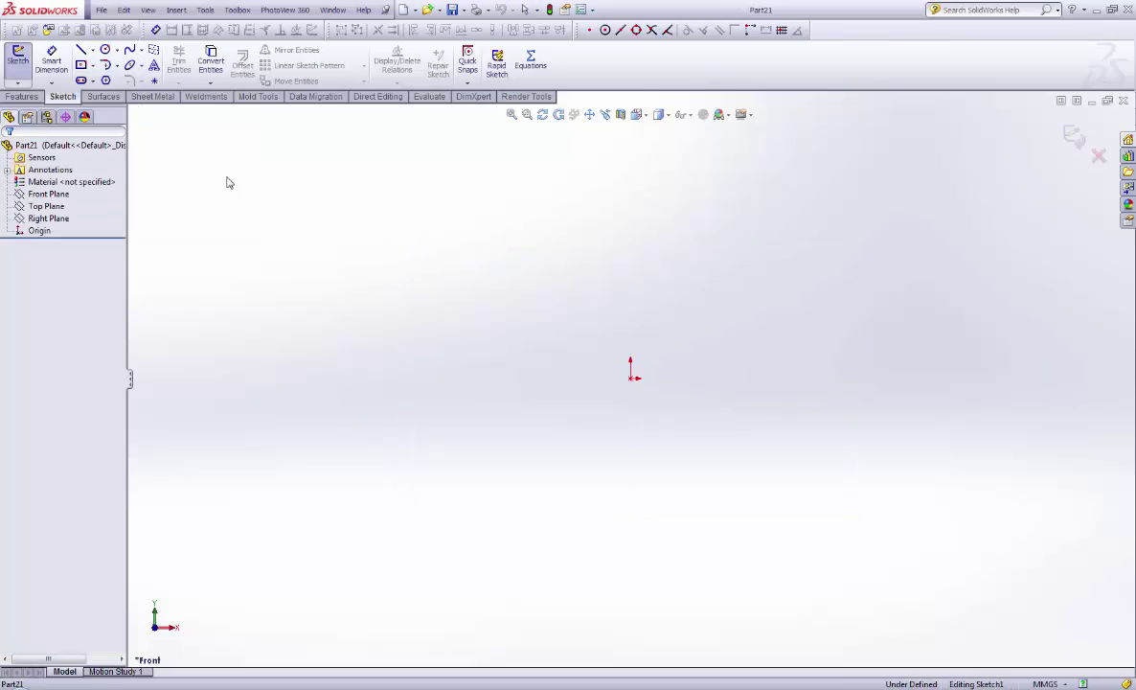
Step: Sketch a circle centered on the origin
left_click(105, 49)
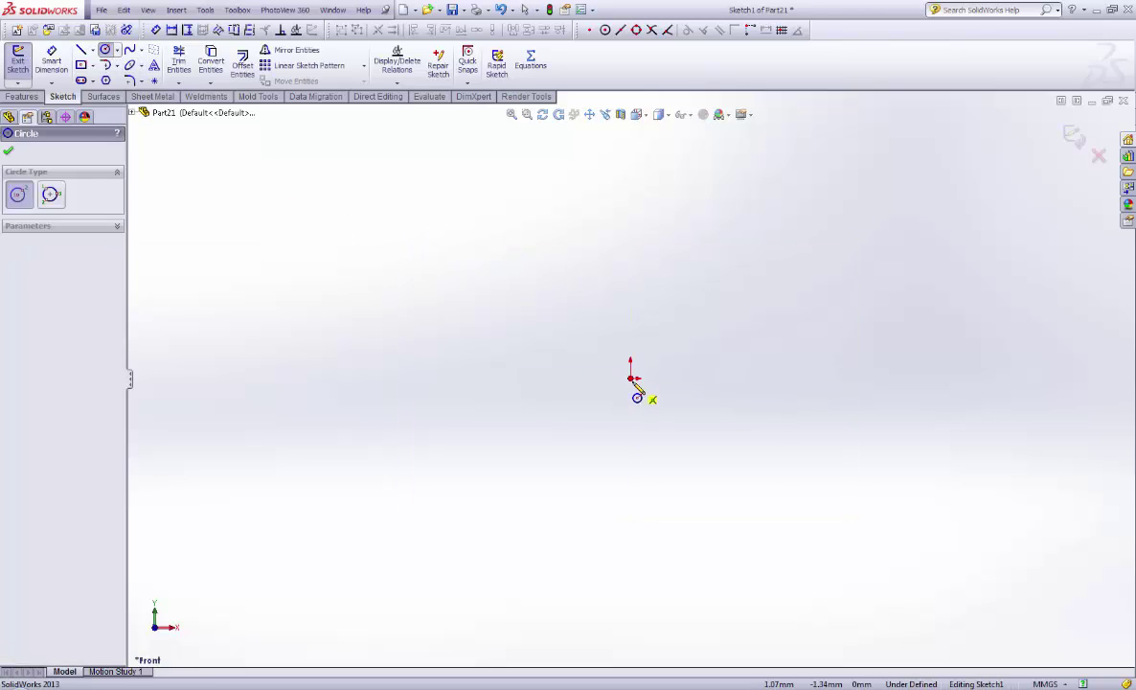
left_click(631, 379)
left_click(652, 401)
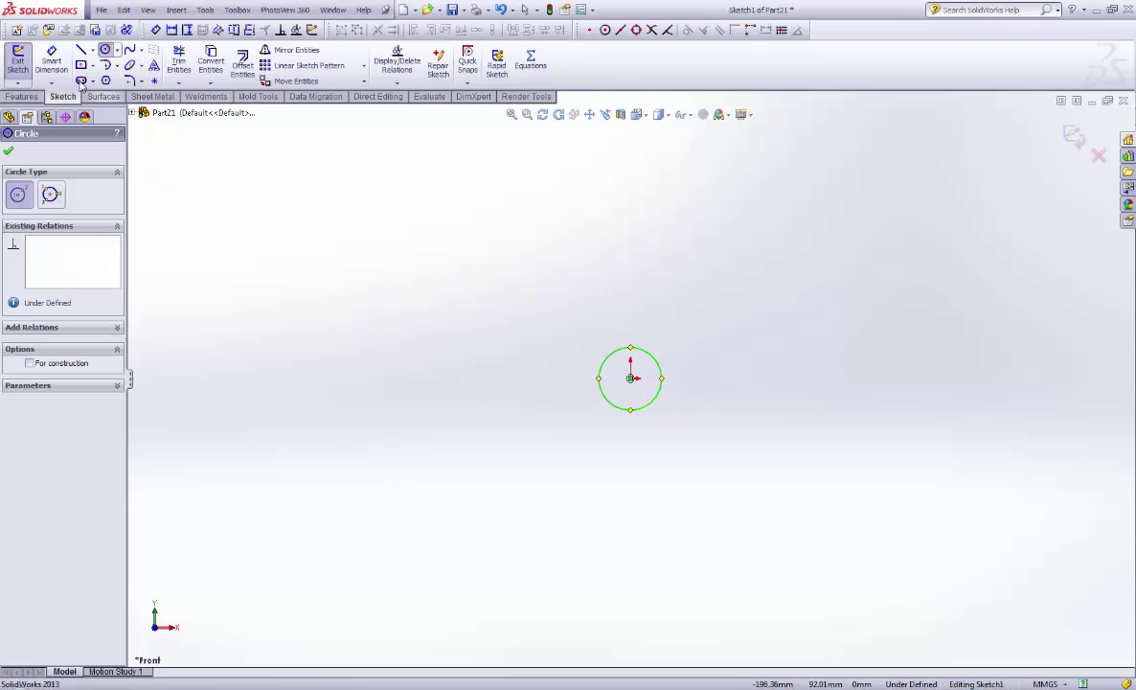
Step: Dimension the circle's diameter as 7 mm
left_click(51, 60)
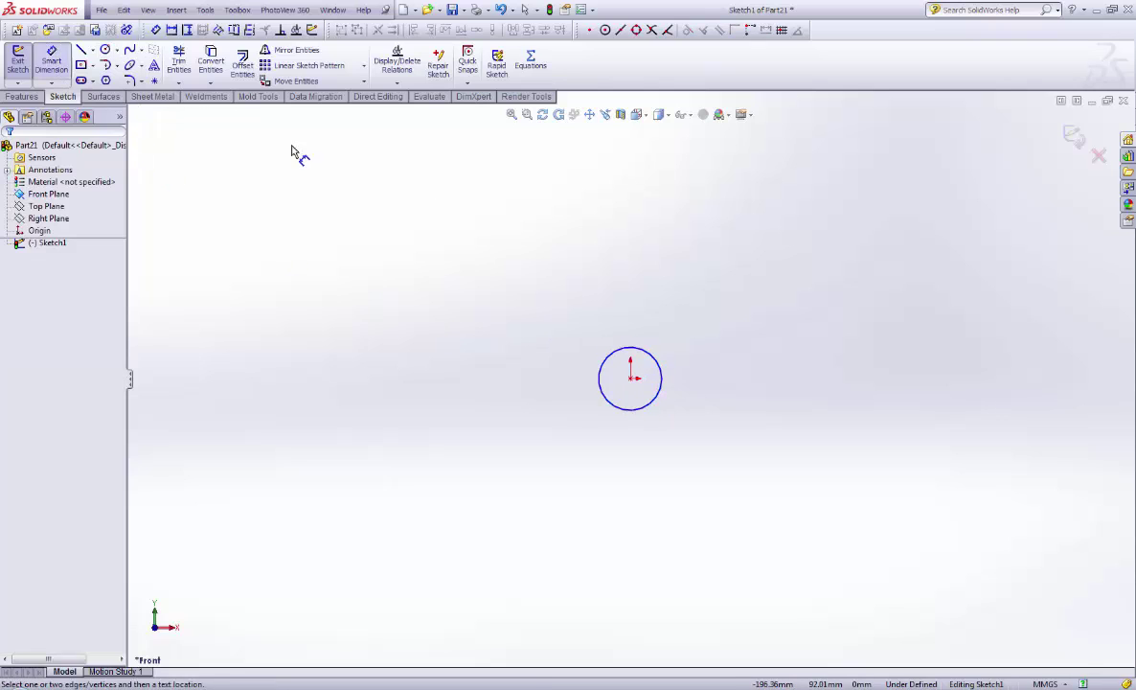
left_click(668, 366)
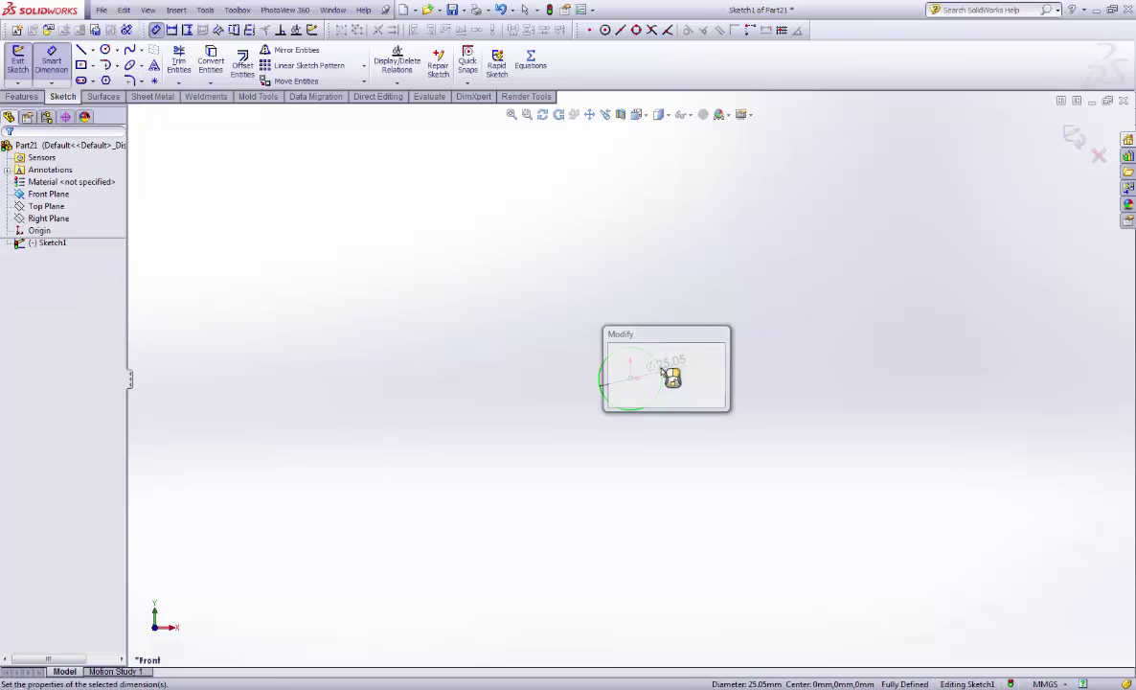
type("7")
key("Return")
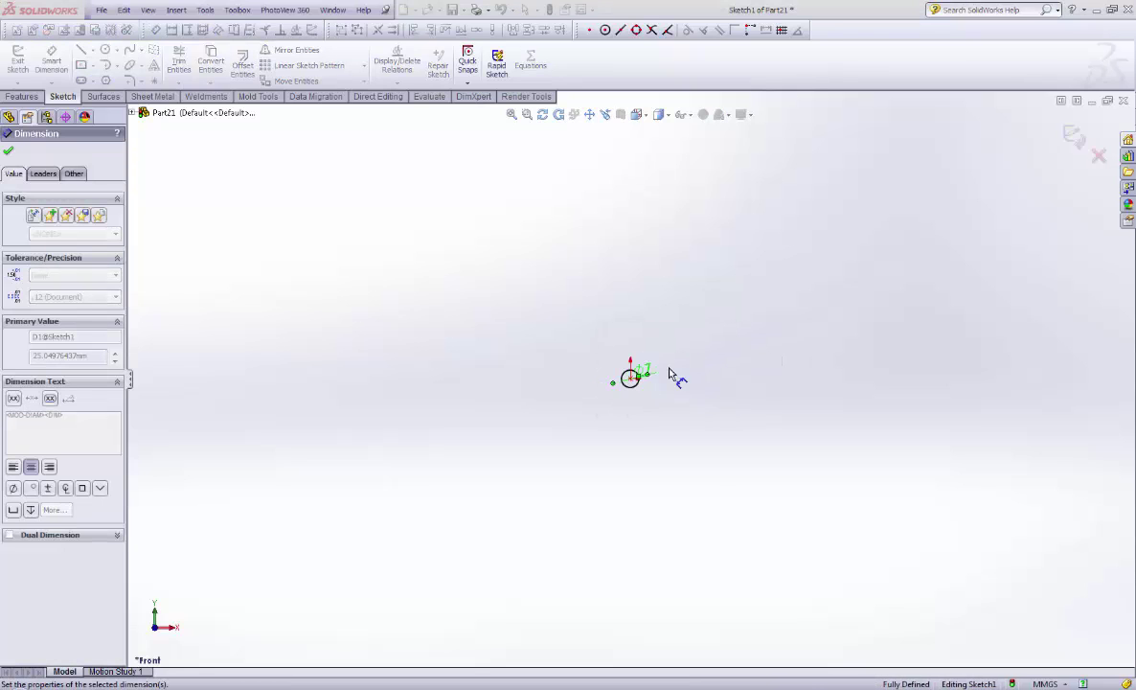
scroll(606, 403, "down", 10)
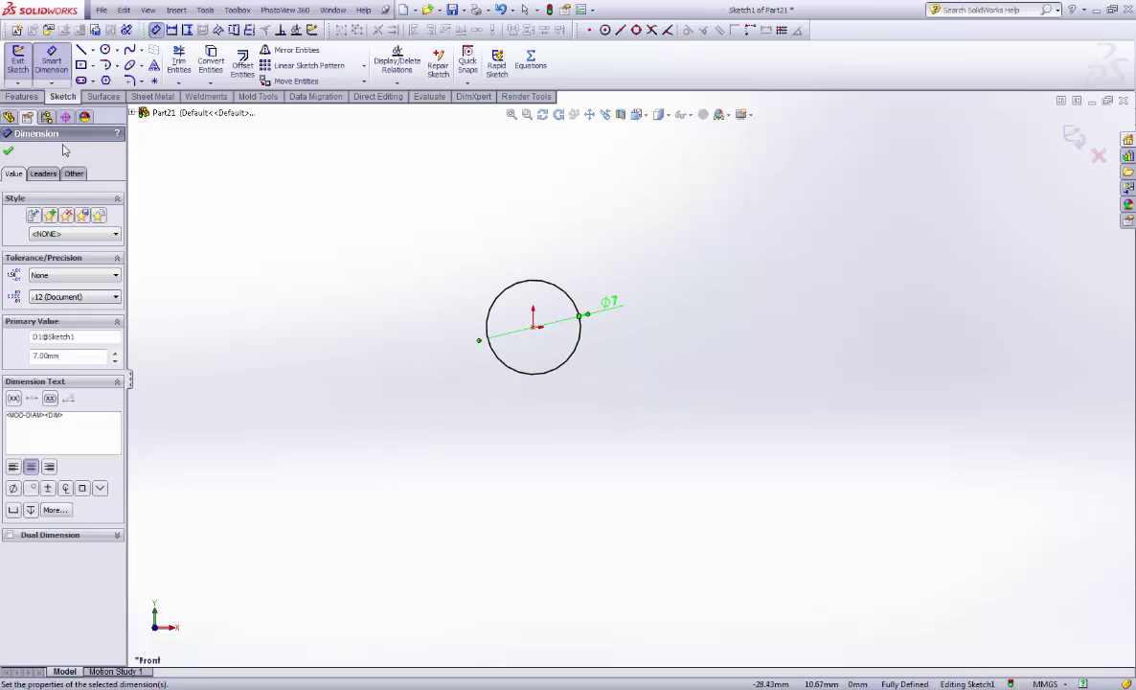
left_click(9, 154)
Step: Extrude the circle 17 mm as a blind boss in the reversed direction
left_click(21, 97)
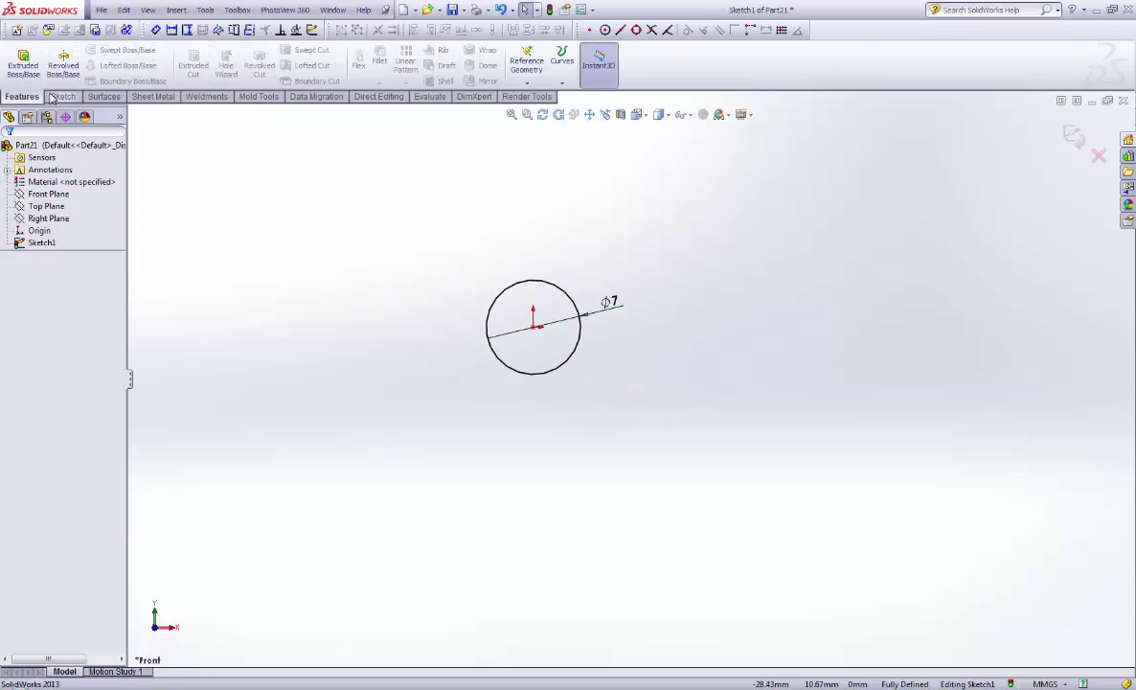
left_click(25, 65)
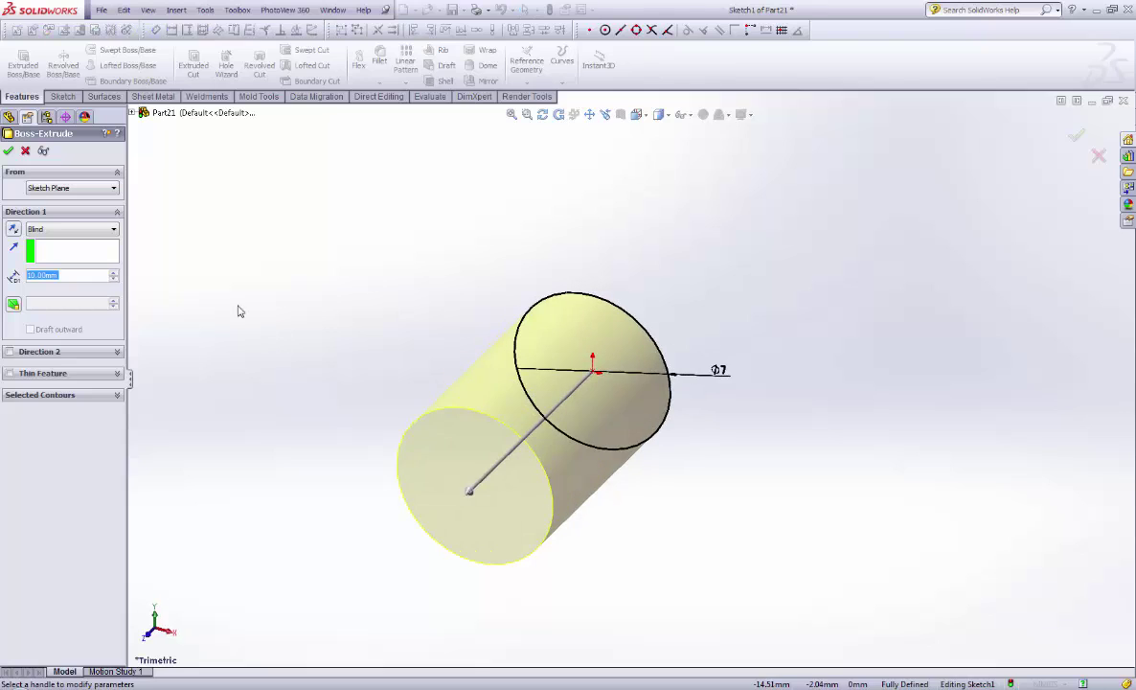
left_click(14, 227)
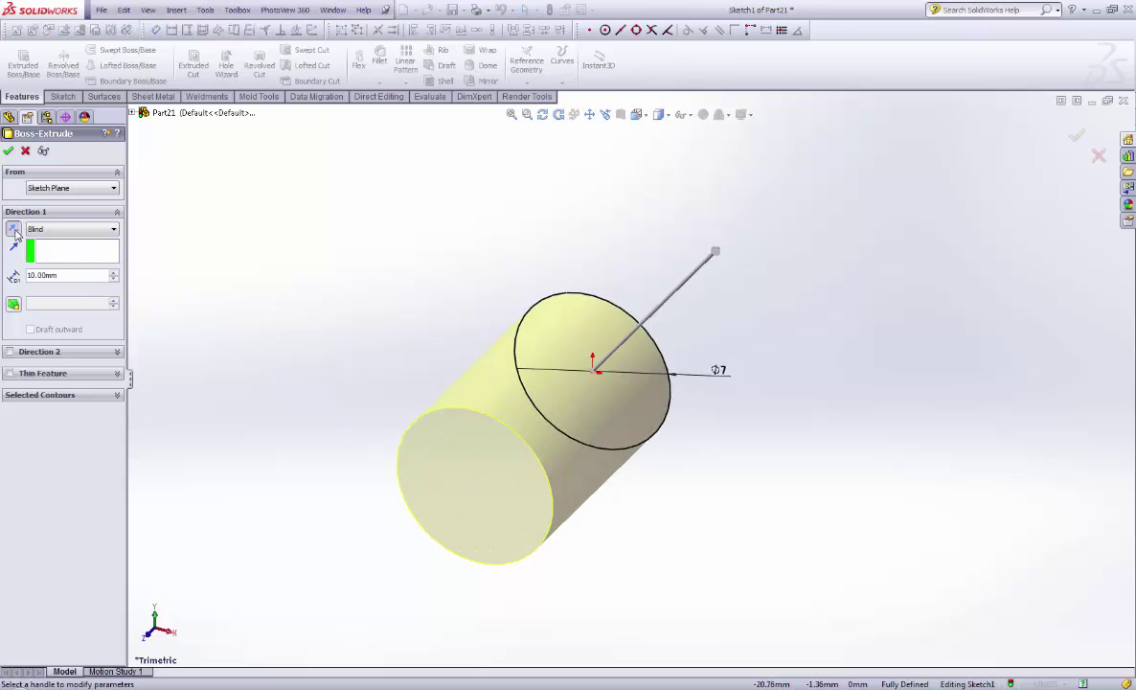
double_click(74, 274)
type("17")
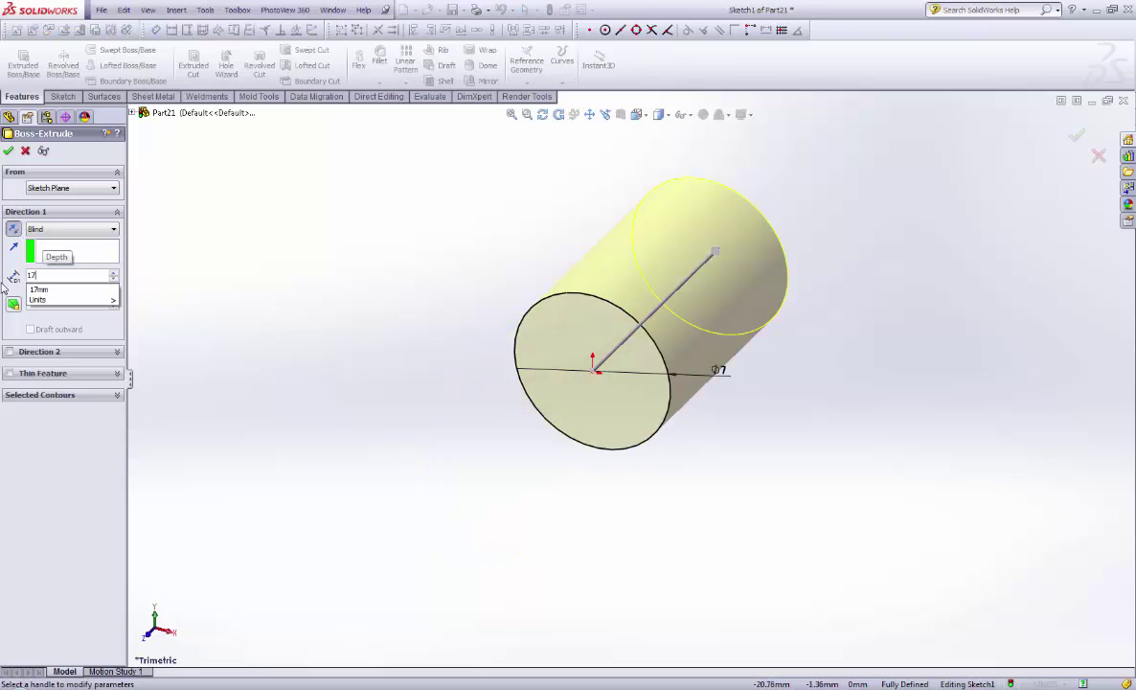
key("Return")
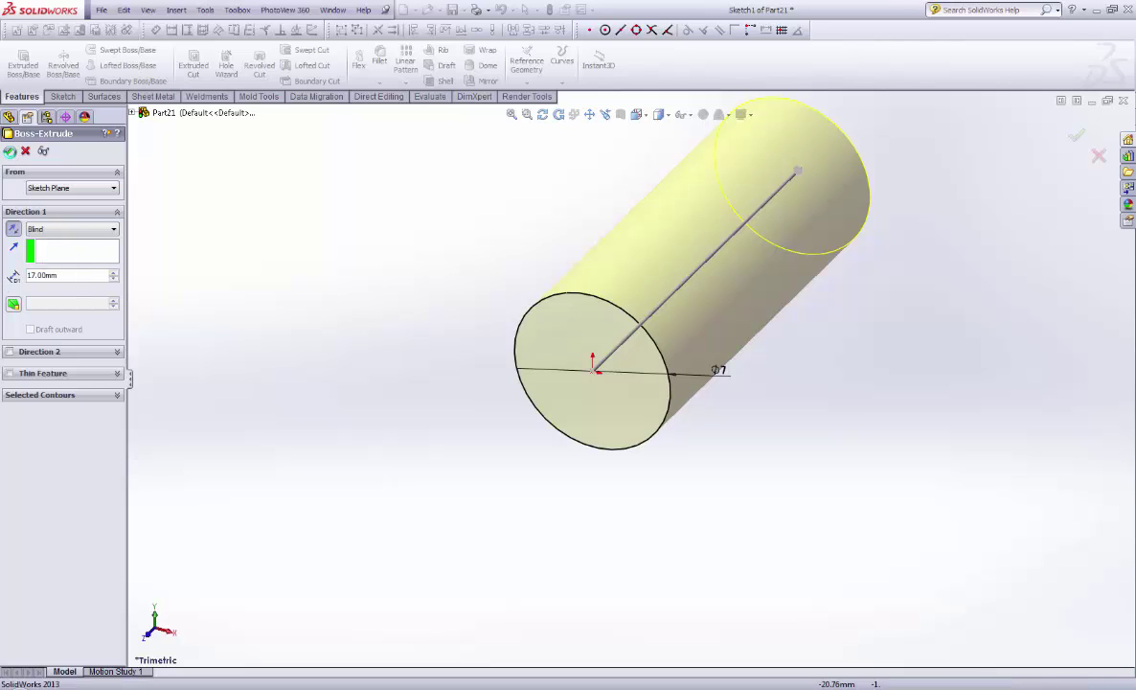
left_click(9, 152)
Step: Chamfer the circular edge of the cylinder's end face at the origin with a 1 mm distance and 45° angle
middle_click_drag(424, 291, 694, 292)
scroll(872, 301, "down", 2)
scroll(872, 301, "down", 1)
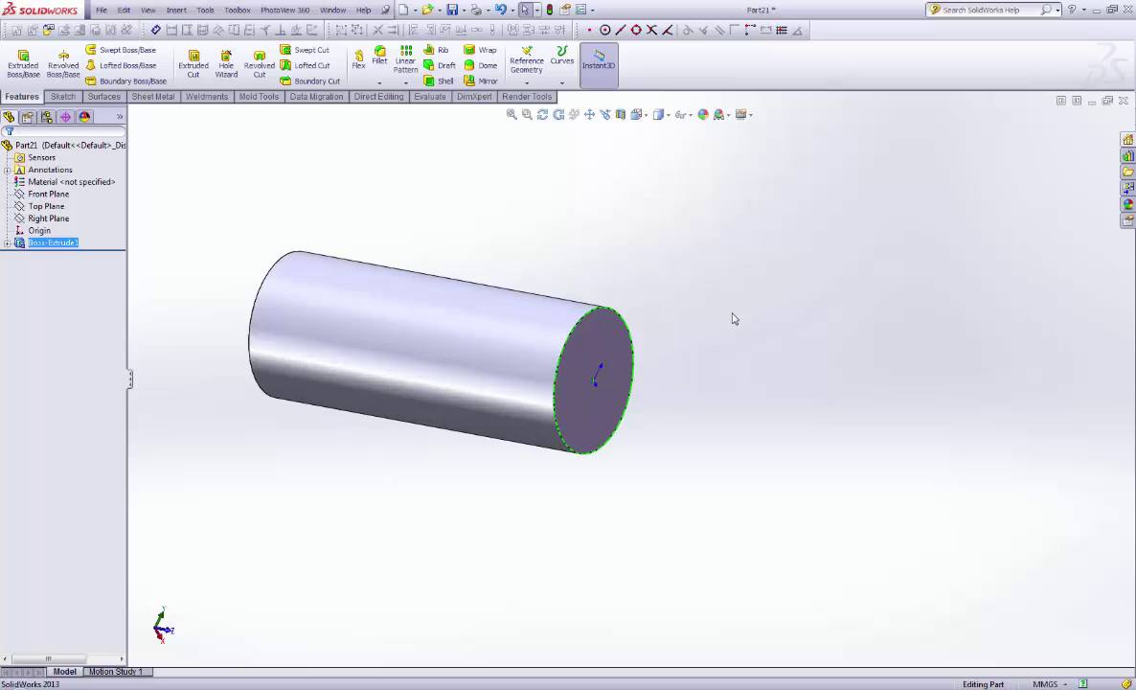
left_click(379, 82)
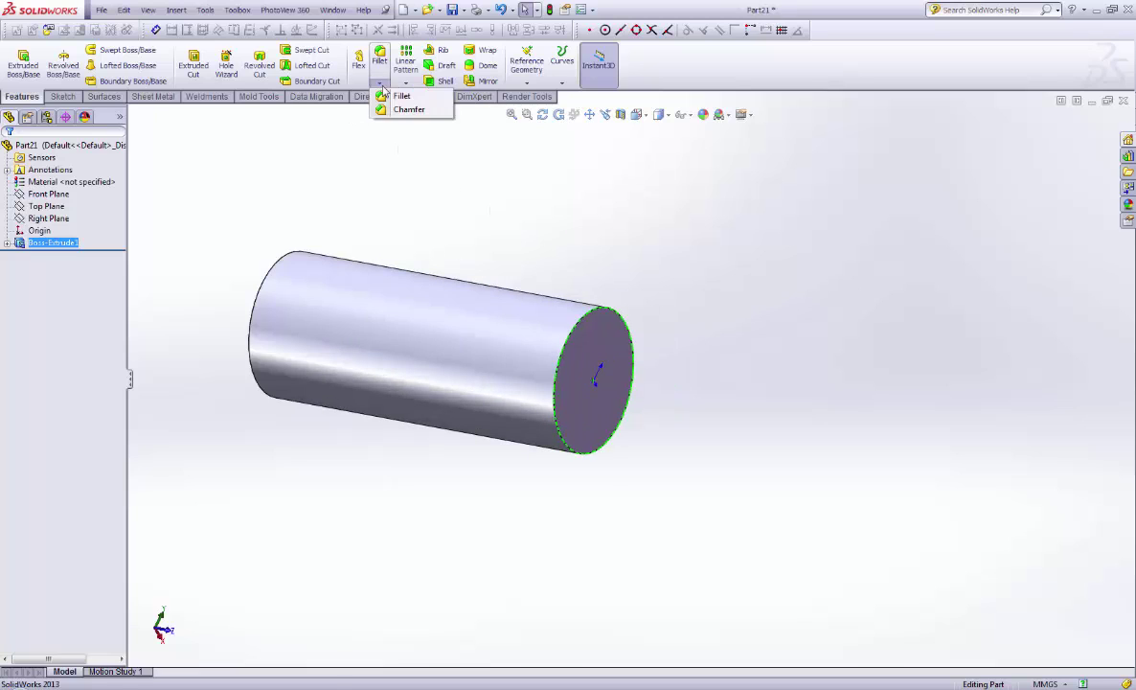
left_click(396, 111)
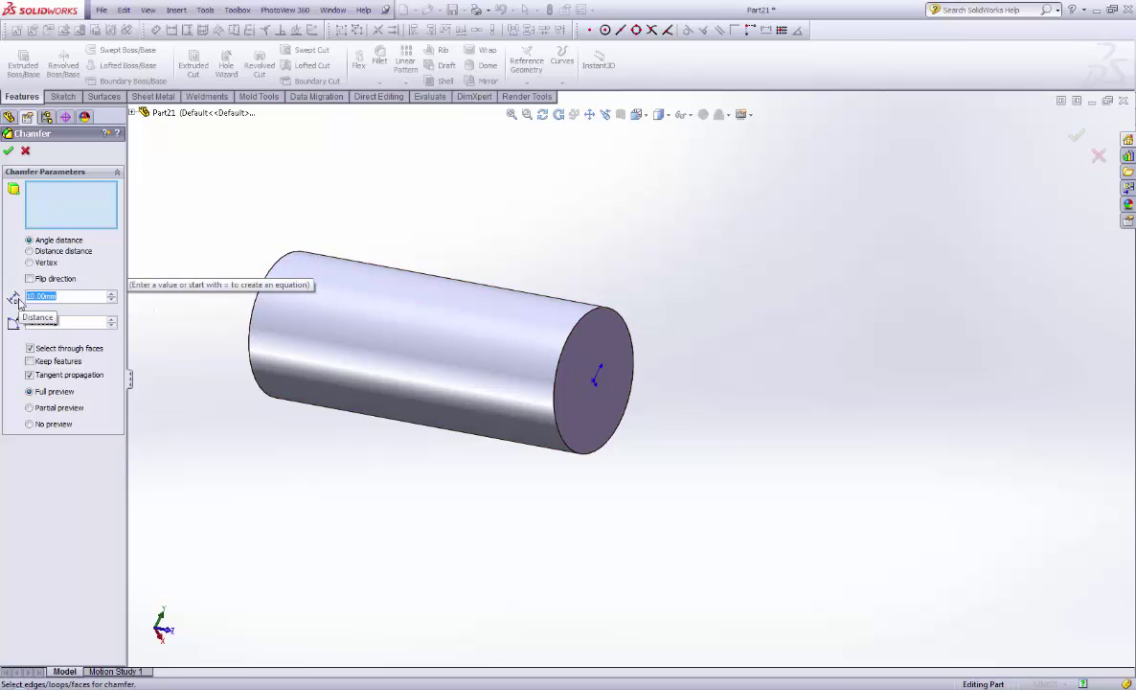
type("1")
key("Return")
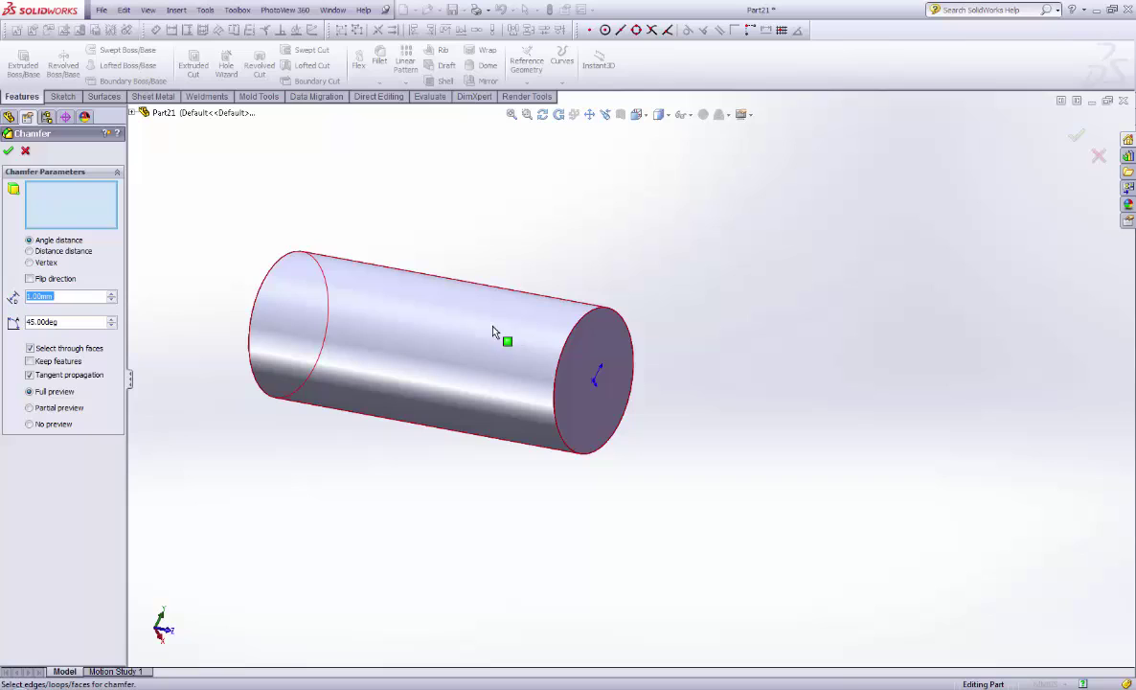
left_click(561, 364)
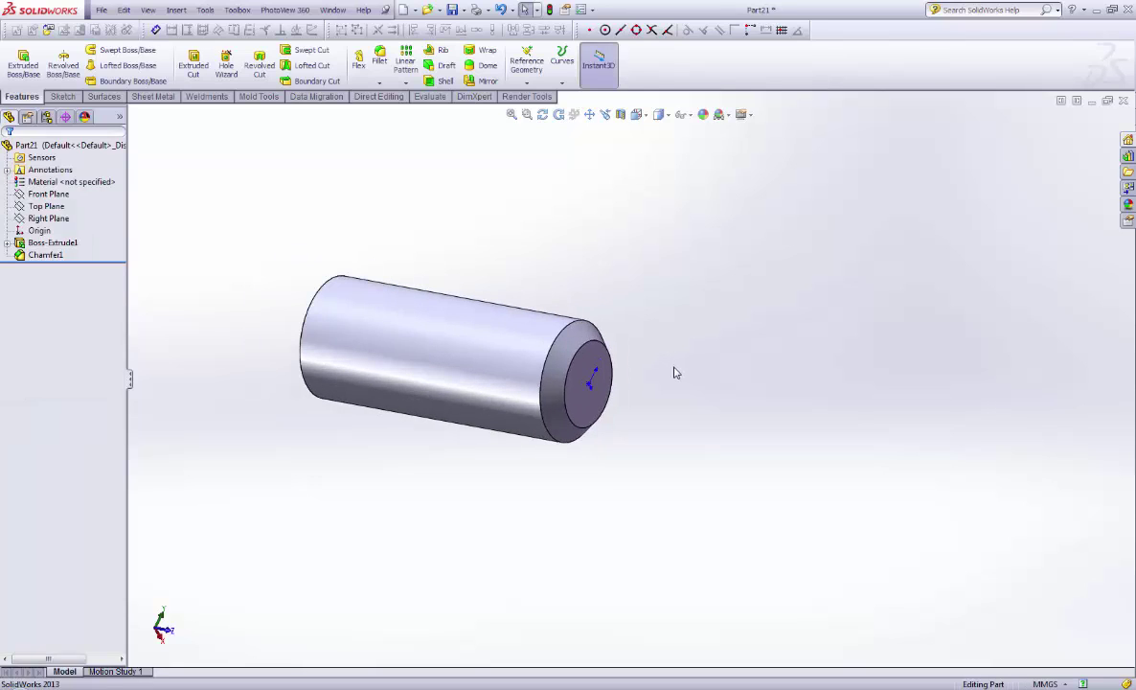
Step: Create a reference plane coincident with the chamfered end face of the cylinder
scroll(648, 221, "down", 2)
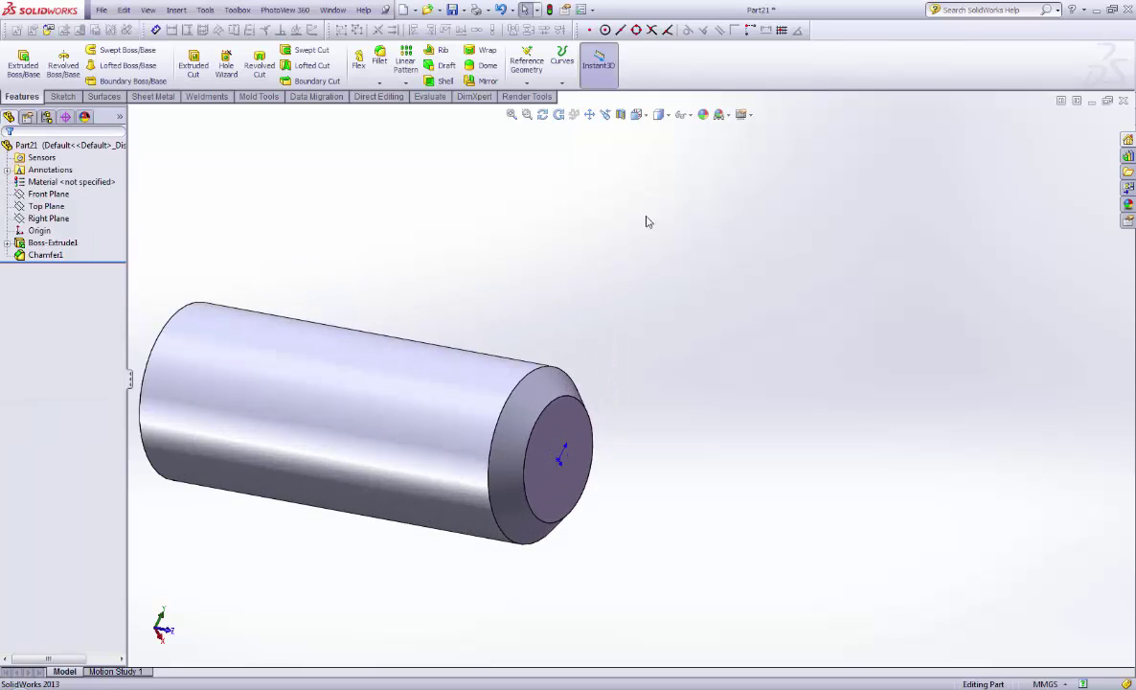
left_click(530, 71)
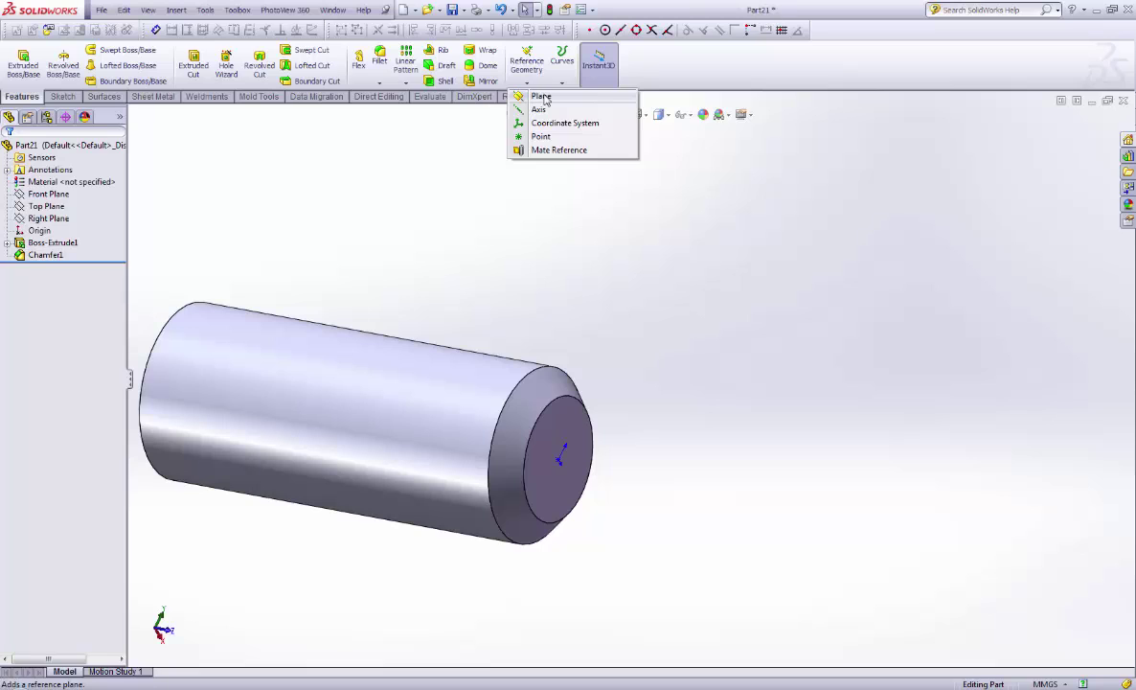
left_click(542, 98)
left_click(563, 450)
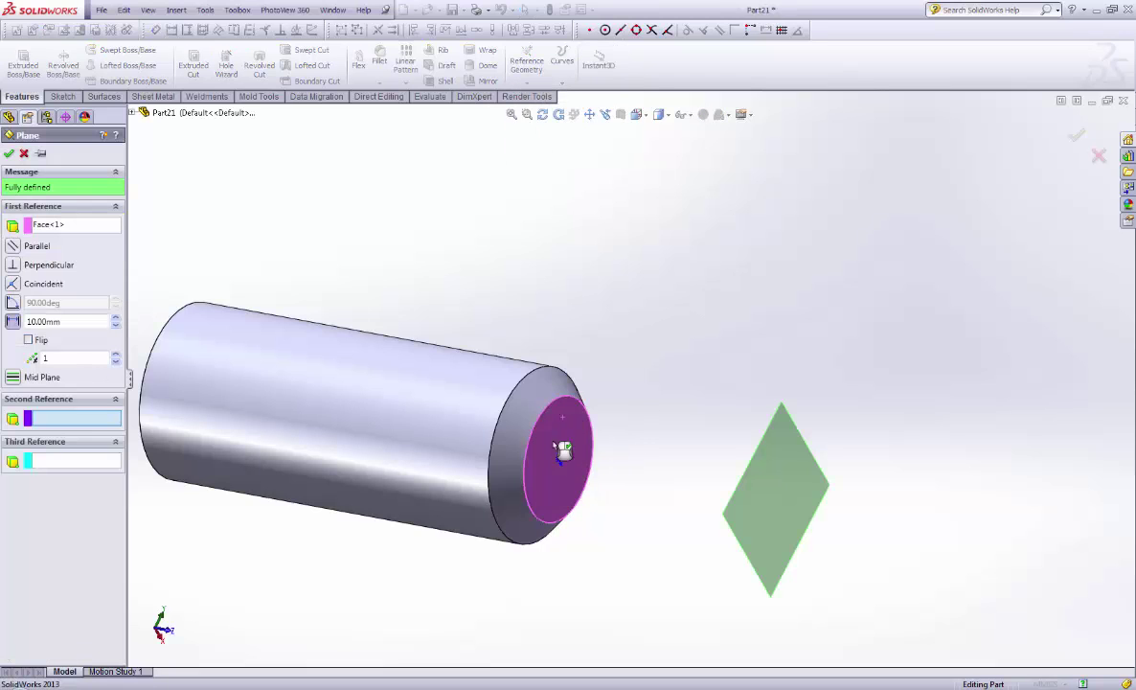
left_click(12, 284)
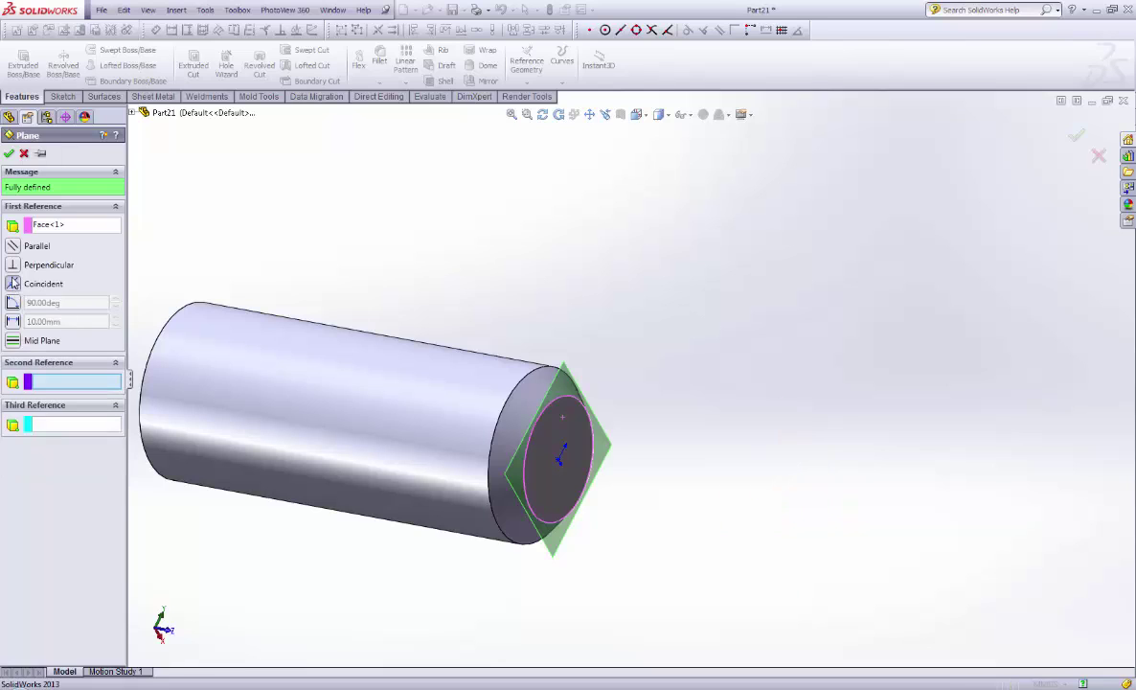
left_click(9, 154)
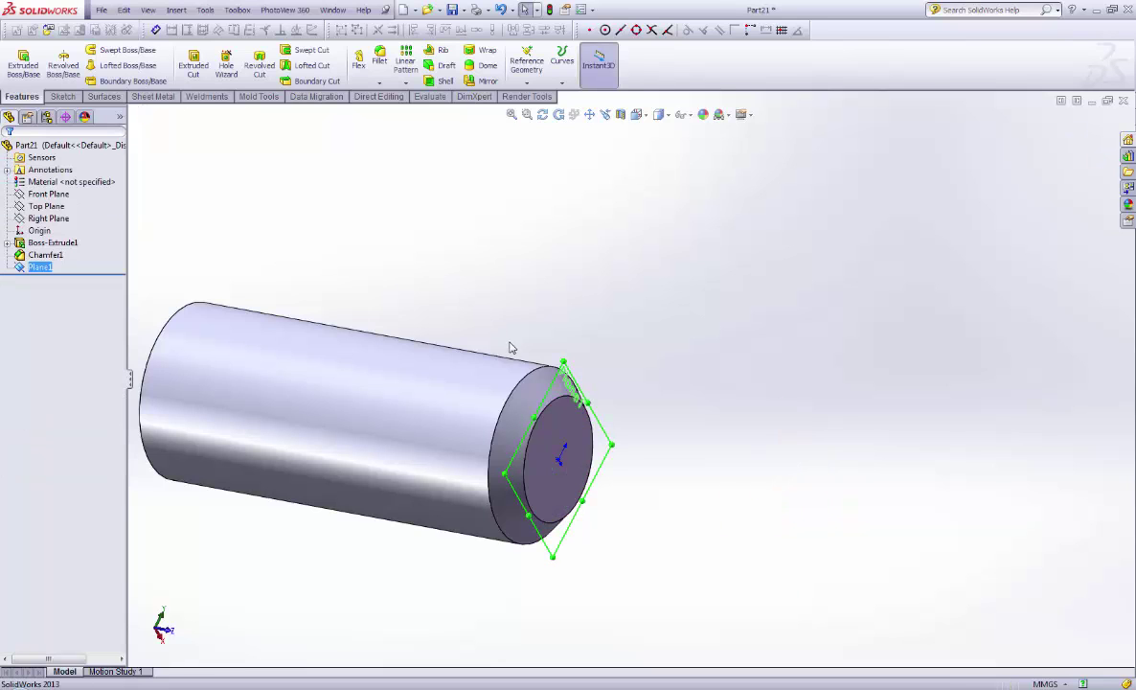
Step: Sketch on the new plane by converting the chamfer's outer circular edge, and exit the sketch
right_click(576, 383)
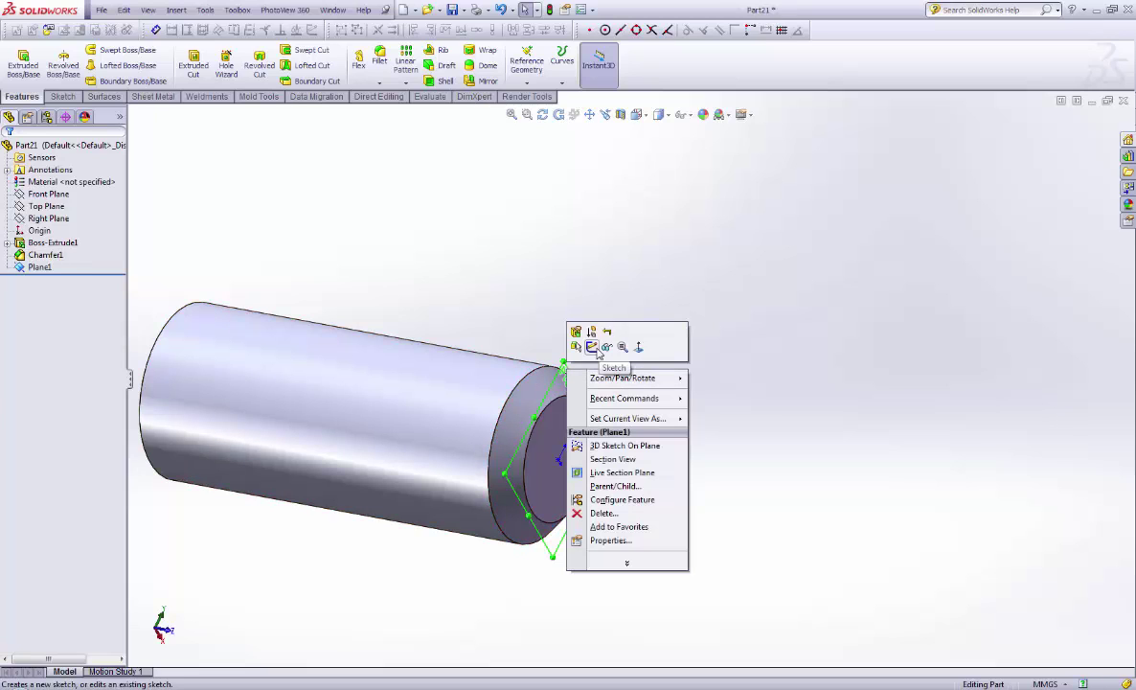
left_click(593, 348)
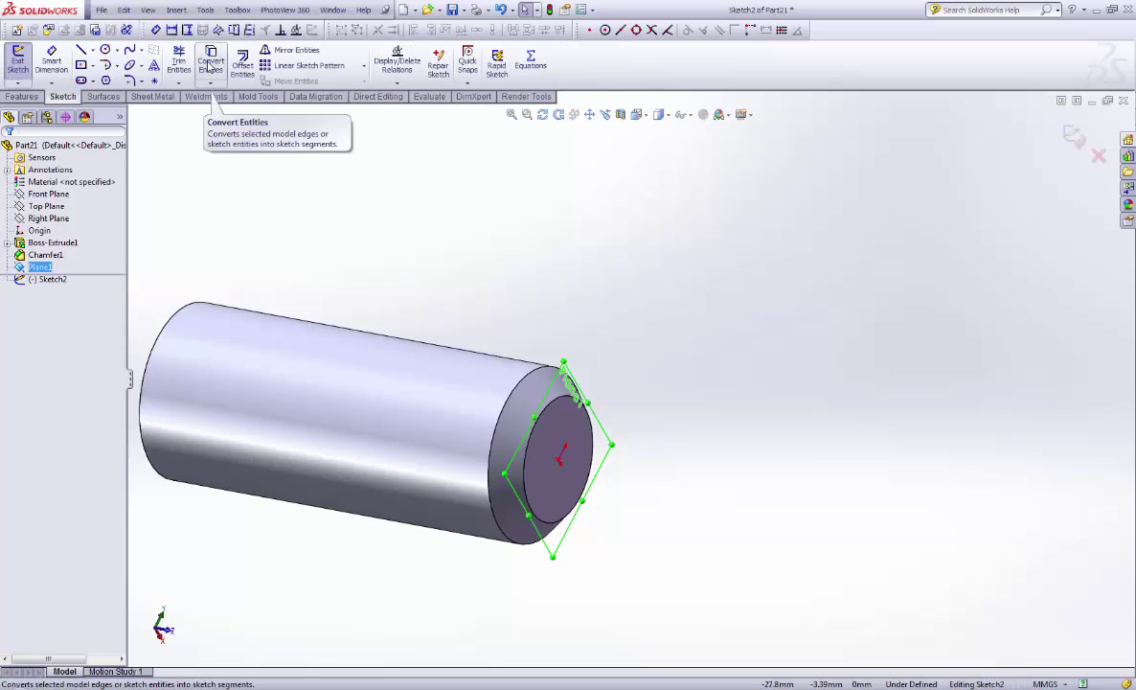
left_click(210, 63)
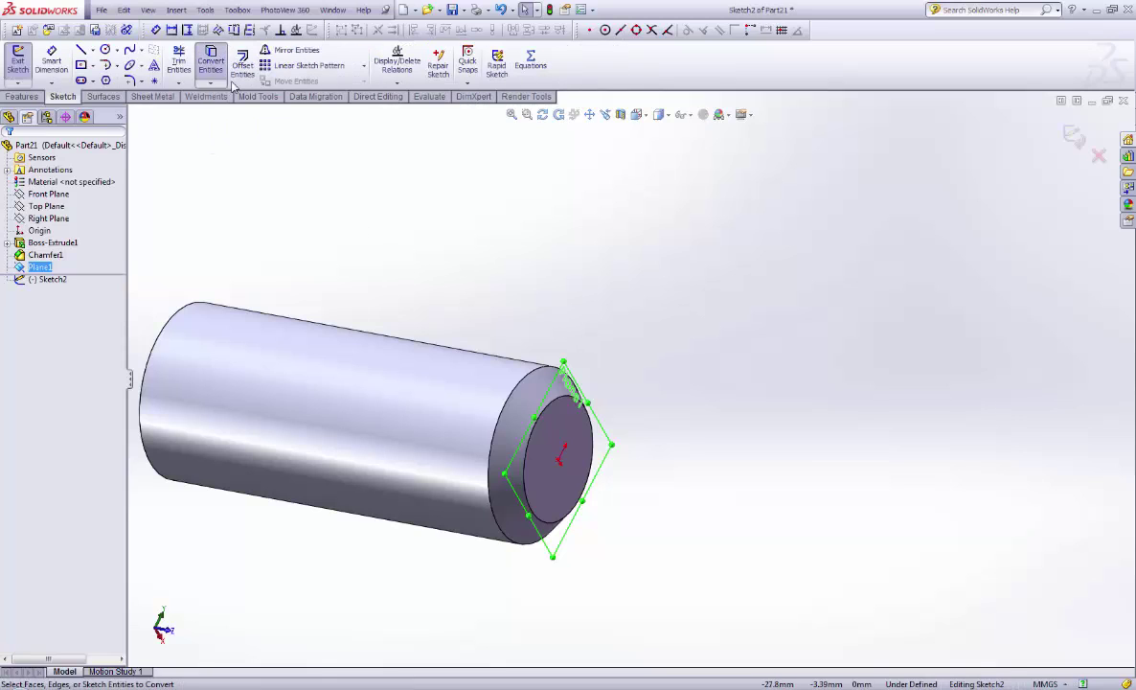
left_click(518, 405)
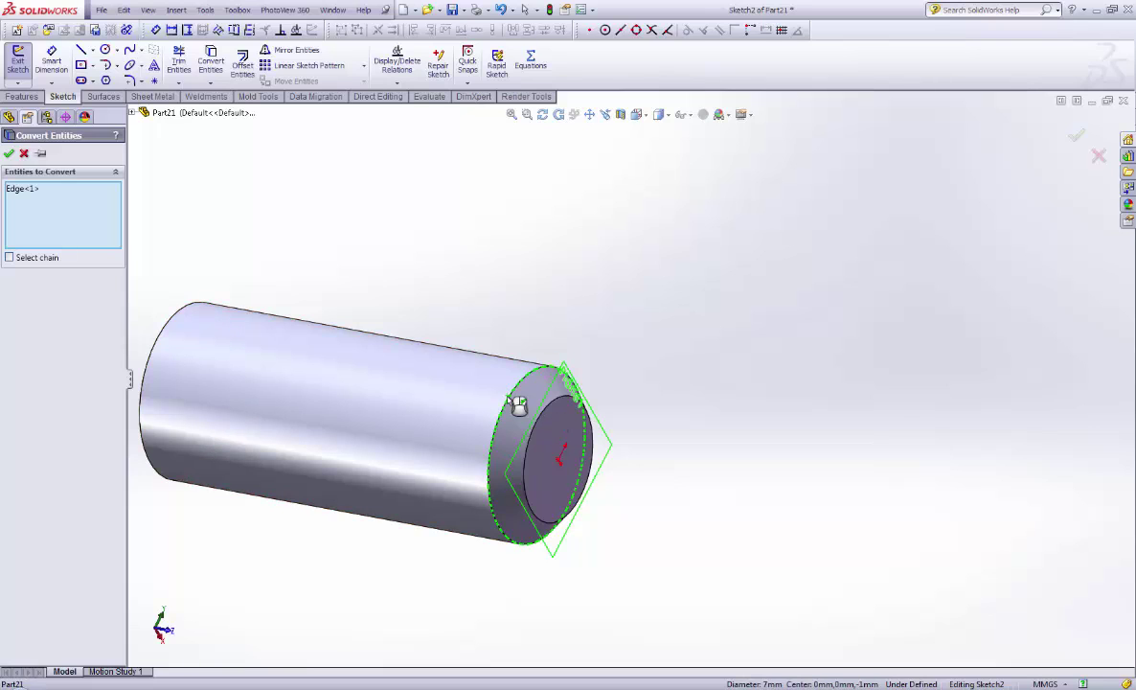
left_click(7, 154)
scroll(573, 319, "up", 2)
scroll(597, 443, "down", 4)
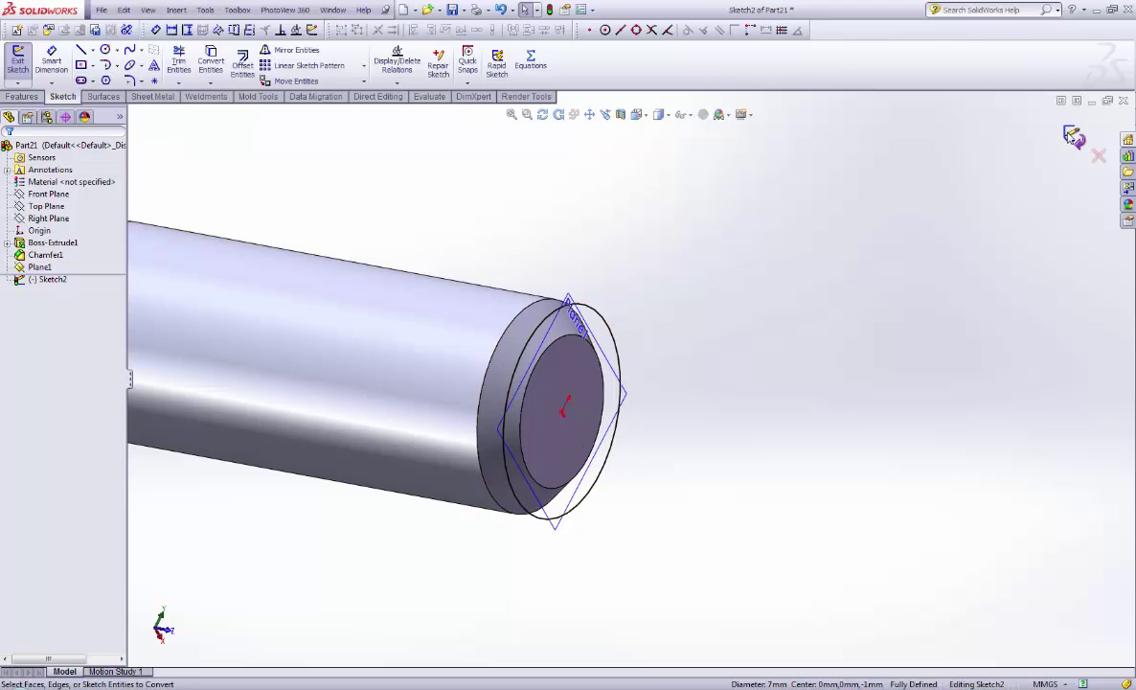
key("ctrl+b")
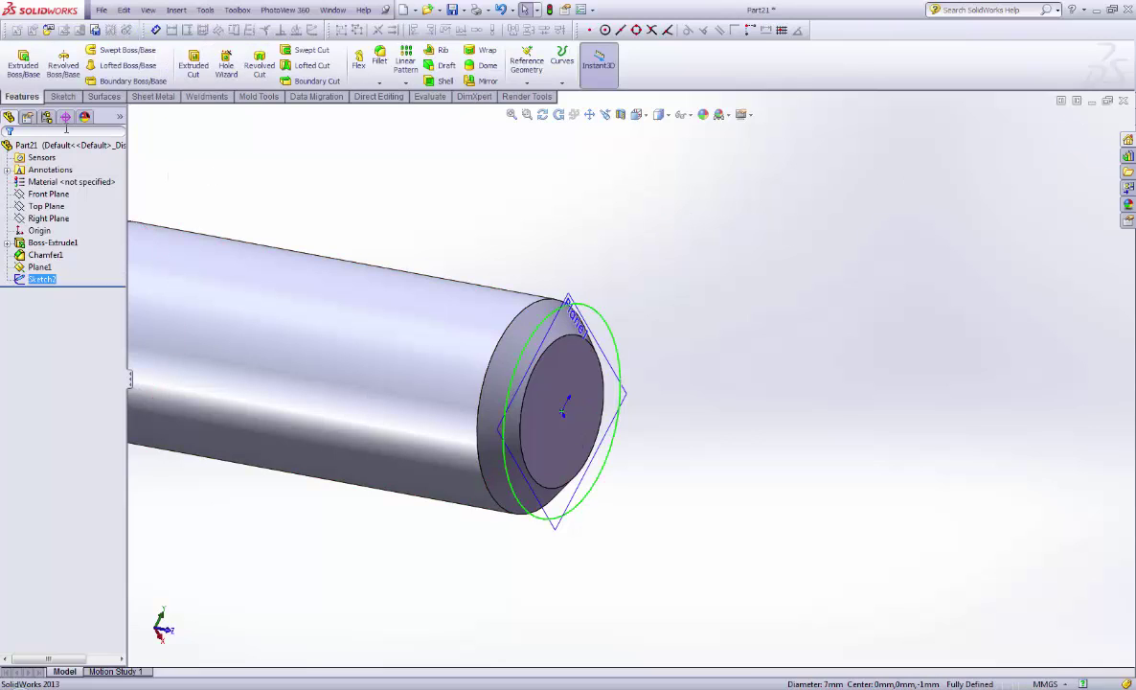
Step: Create a clockwise helix from the converted circle by height and pitch: 17 mm height, 0.75 mm constant pitch, reversed direction, 90° start angle
left_click(563, 84)
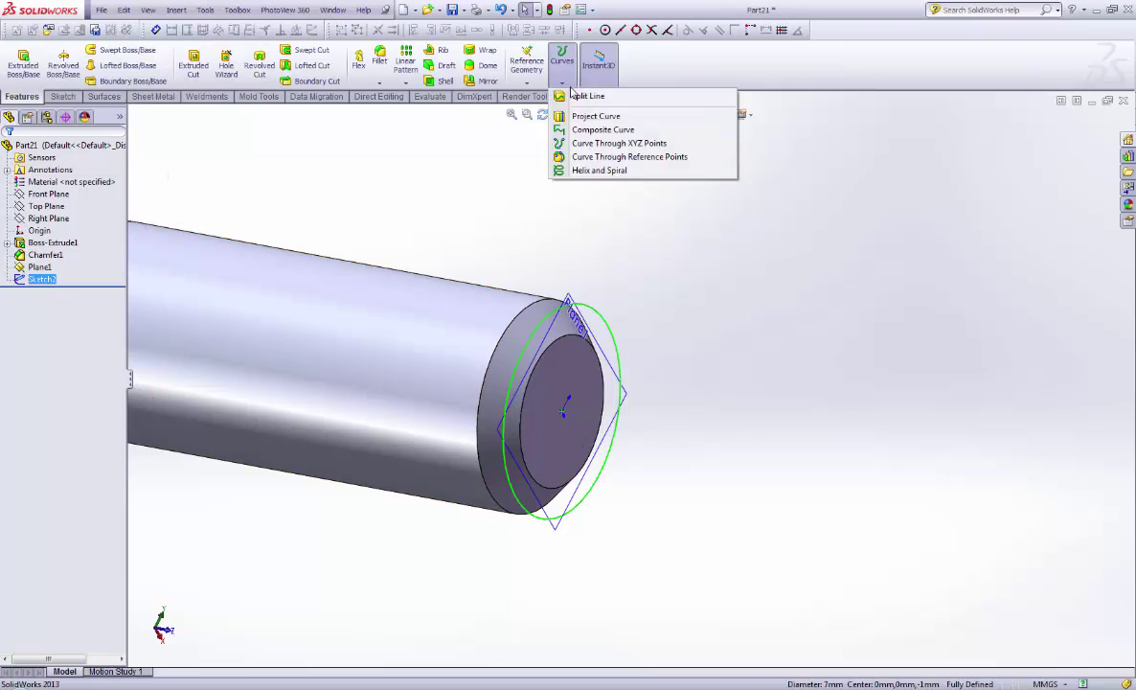
left_click(590, 171)
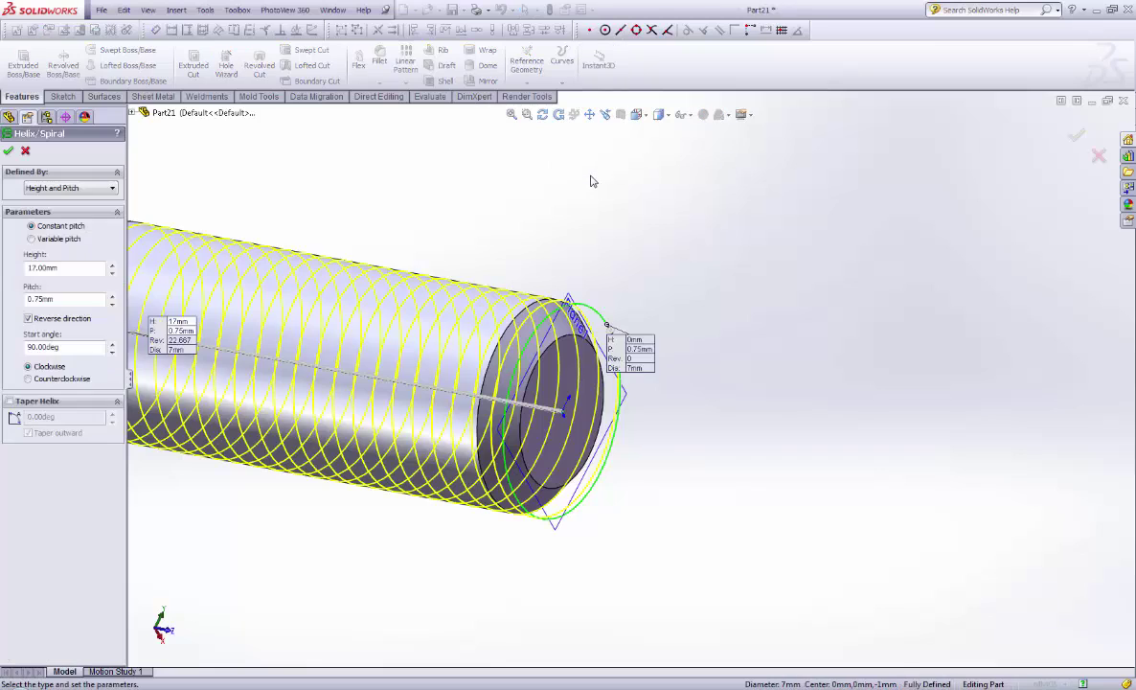
scroll(569, 228, "up", 3)
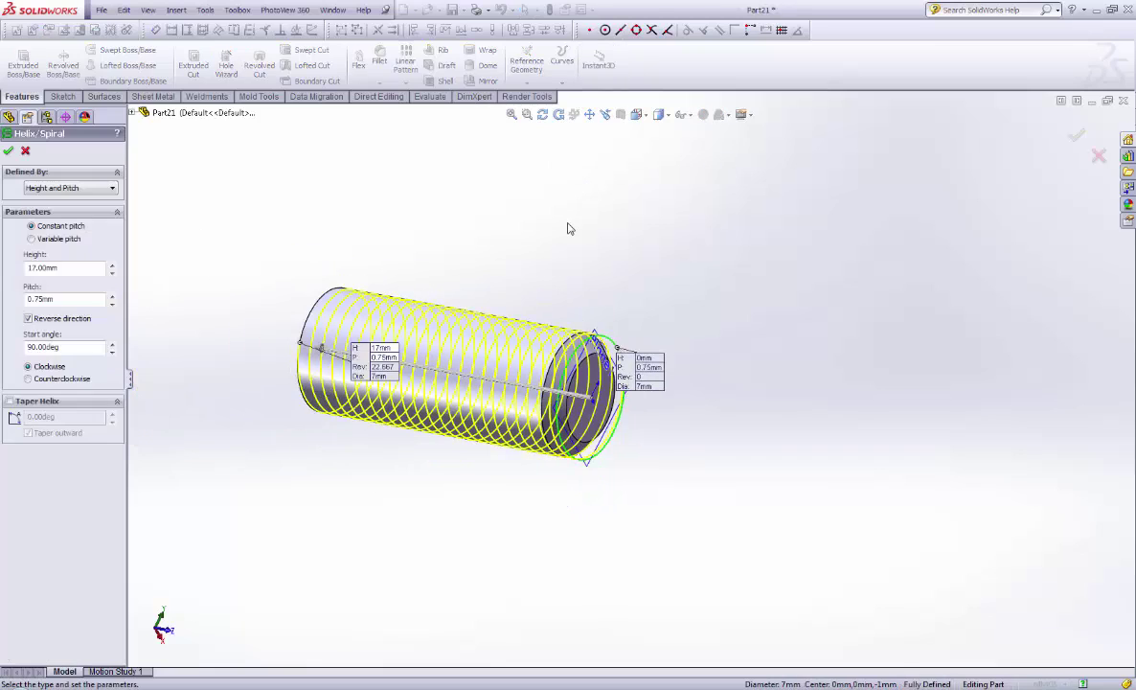
left_click(73, 189)
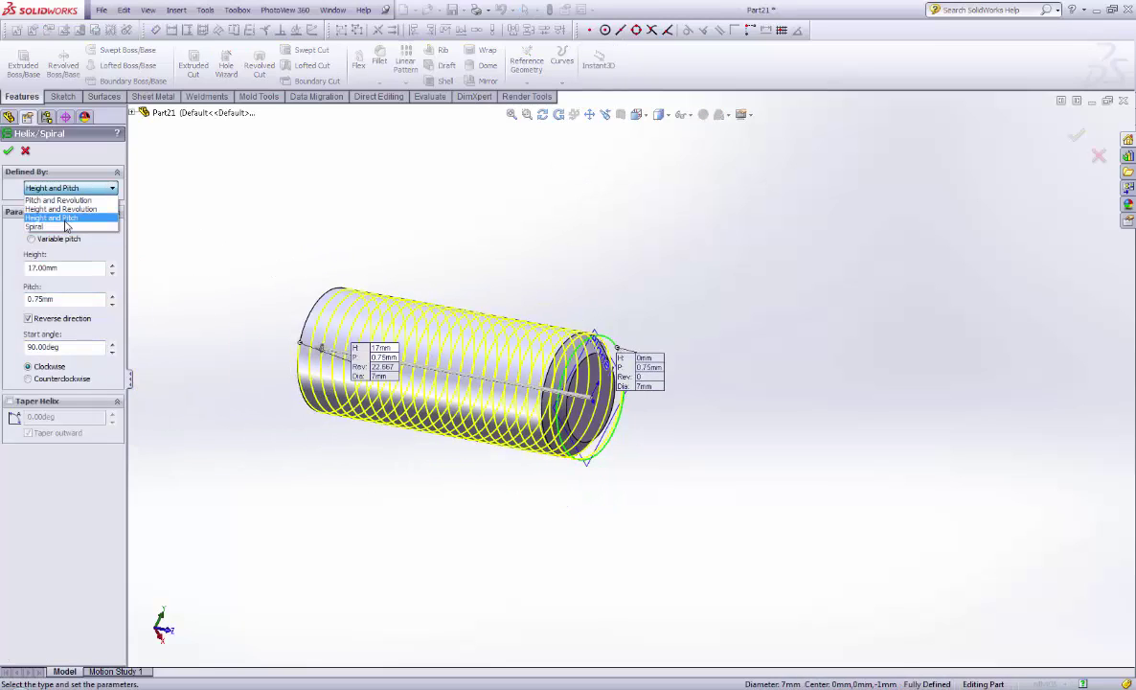
left_click(65, 220)
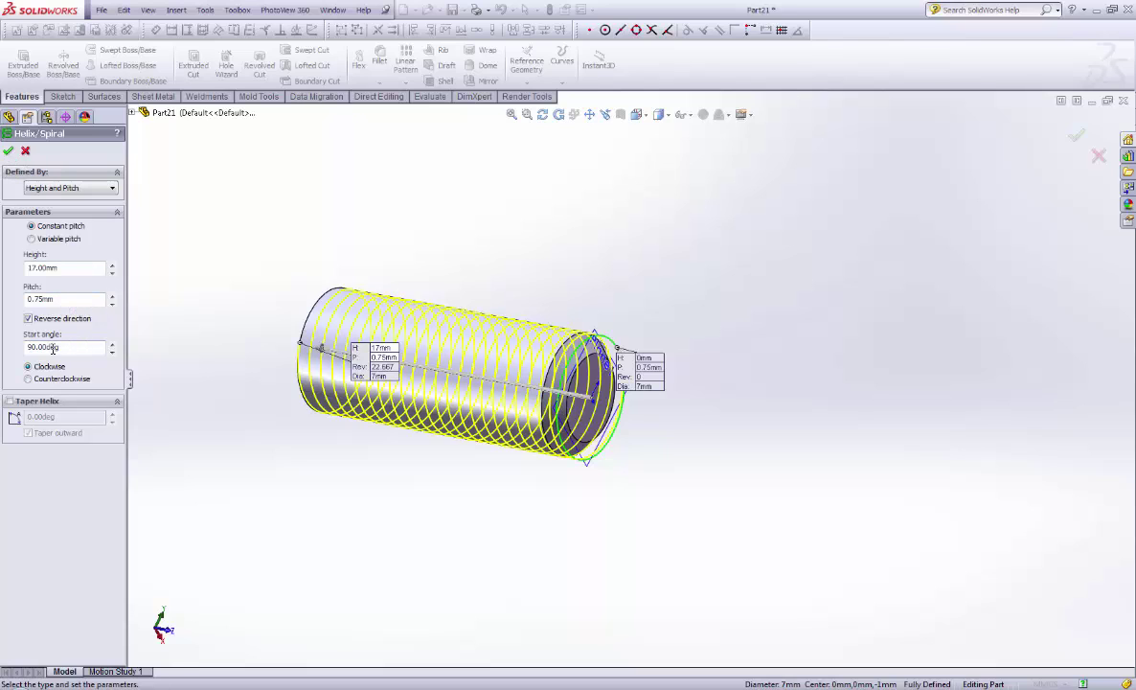
left_click(8, 152)
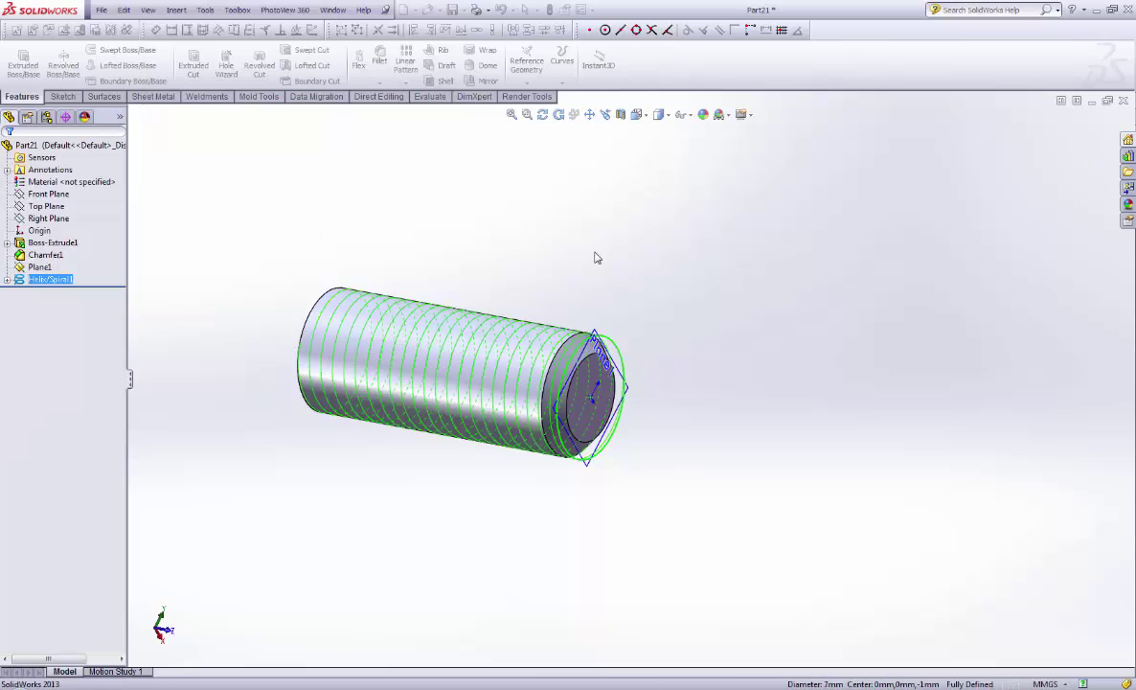
Step: Hide the reference plane on the cylinder's chamfered end
scroll(659, 365, "down", 2)
scroll(655, 337, "down", 2)
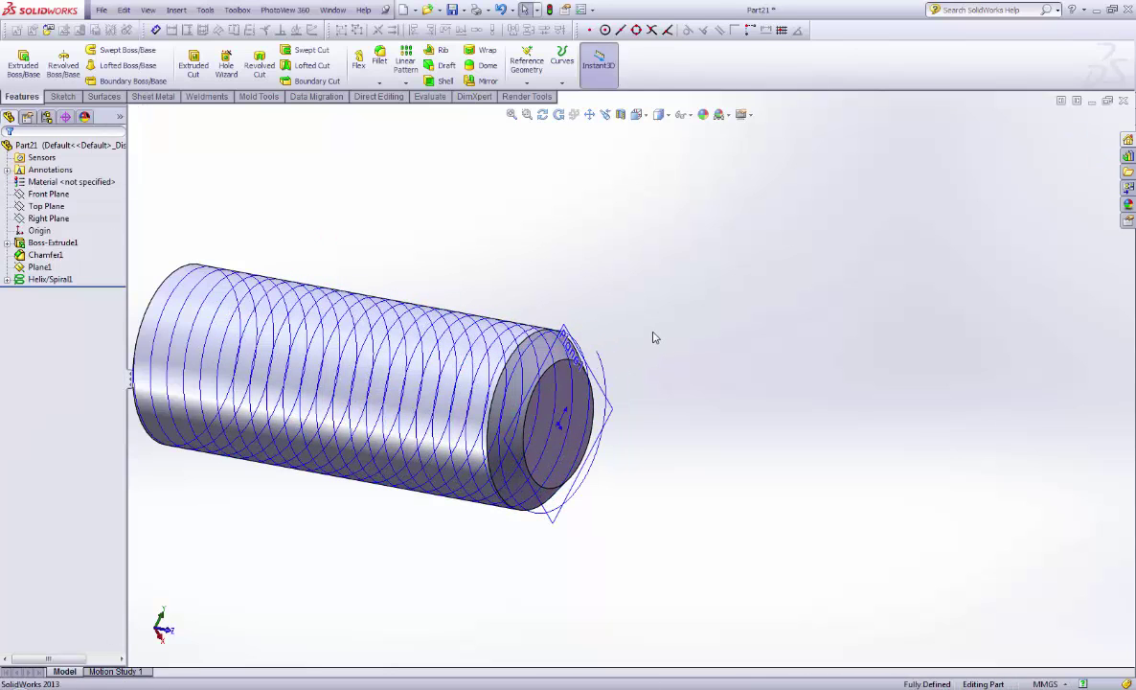
right_click(39, 267)
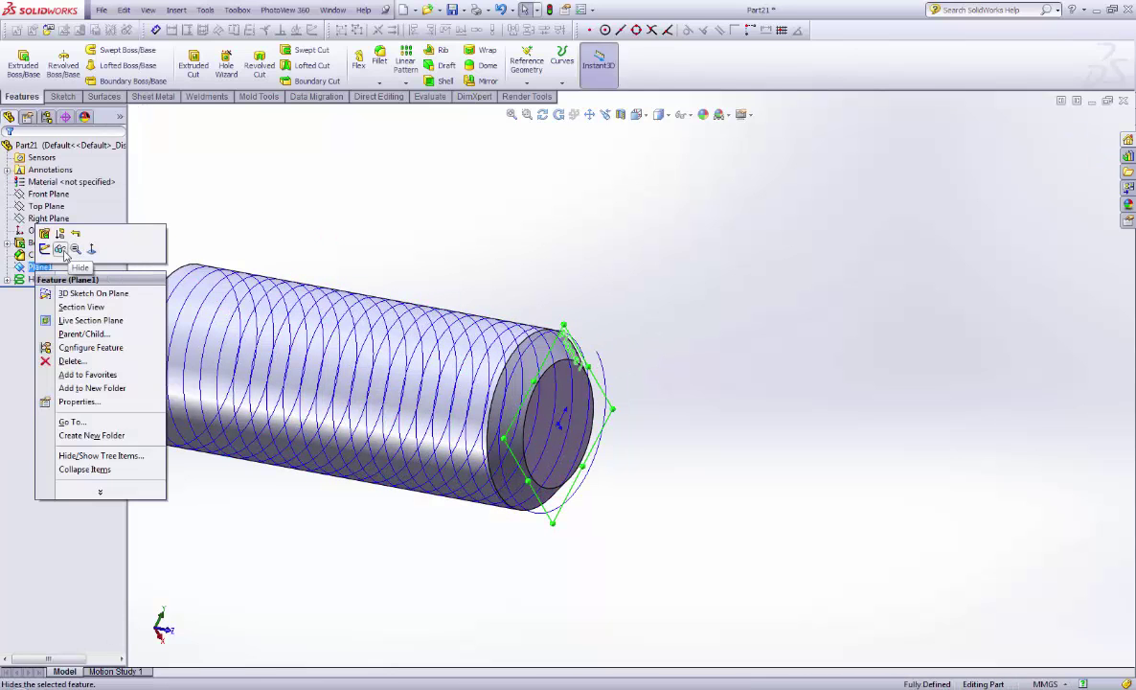
left_click(60, 250)
Step: Create a reference plane perpendicular to the helix and coincident with its end point at the chamfered end
scroll(632, 311, "down", 1)
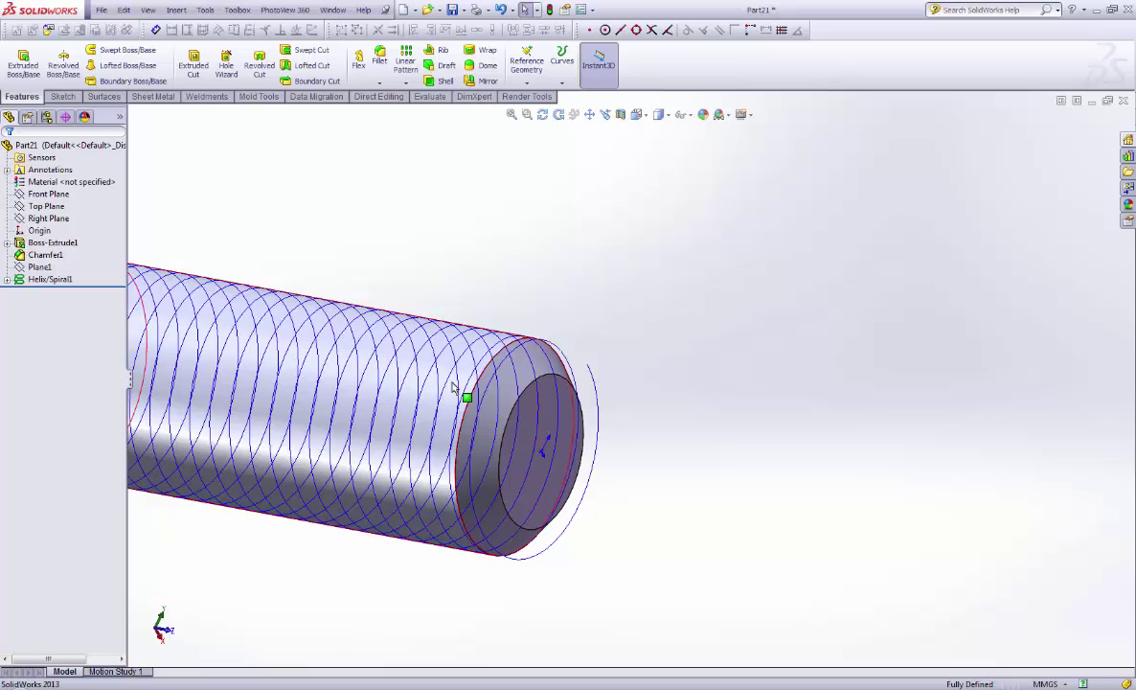
left_click(524, 64)
left_click(539, 96)
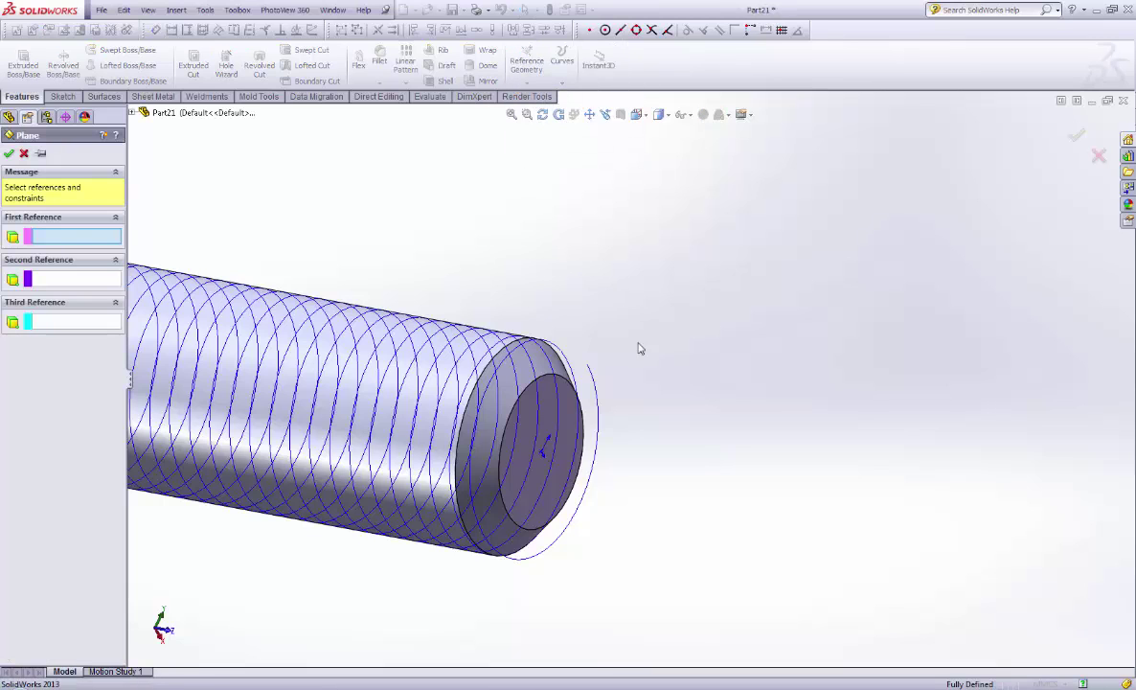
left_click(600, 403)
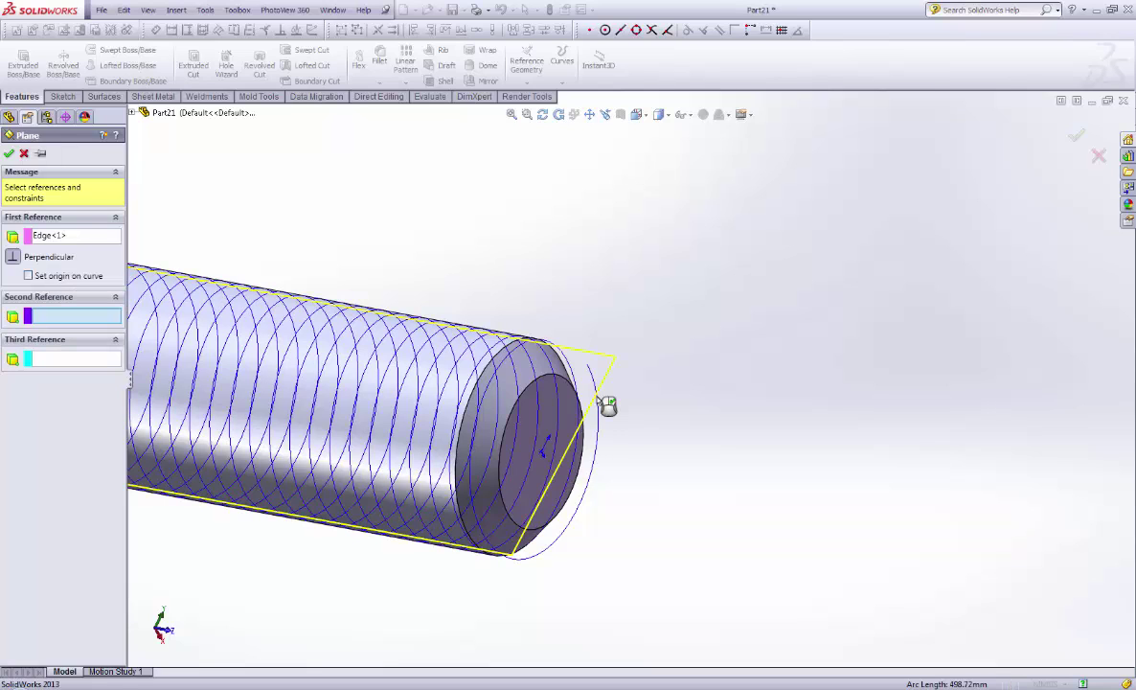
left_click(64, 315)
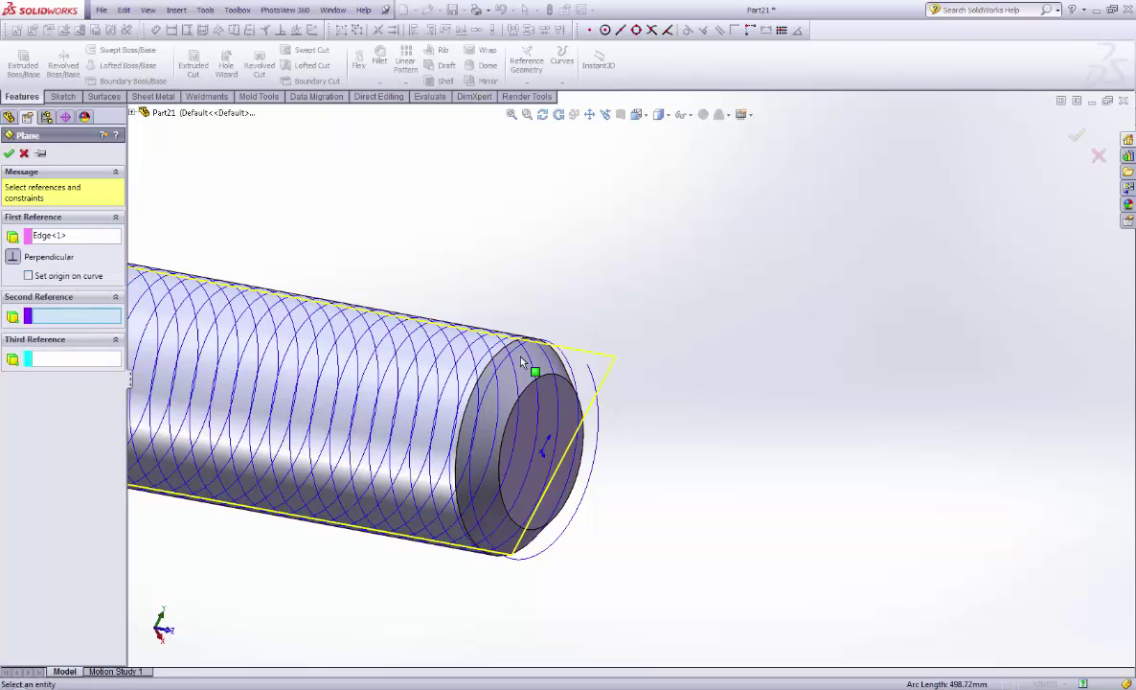
left_click(588, 366)
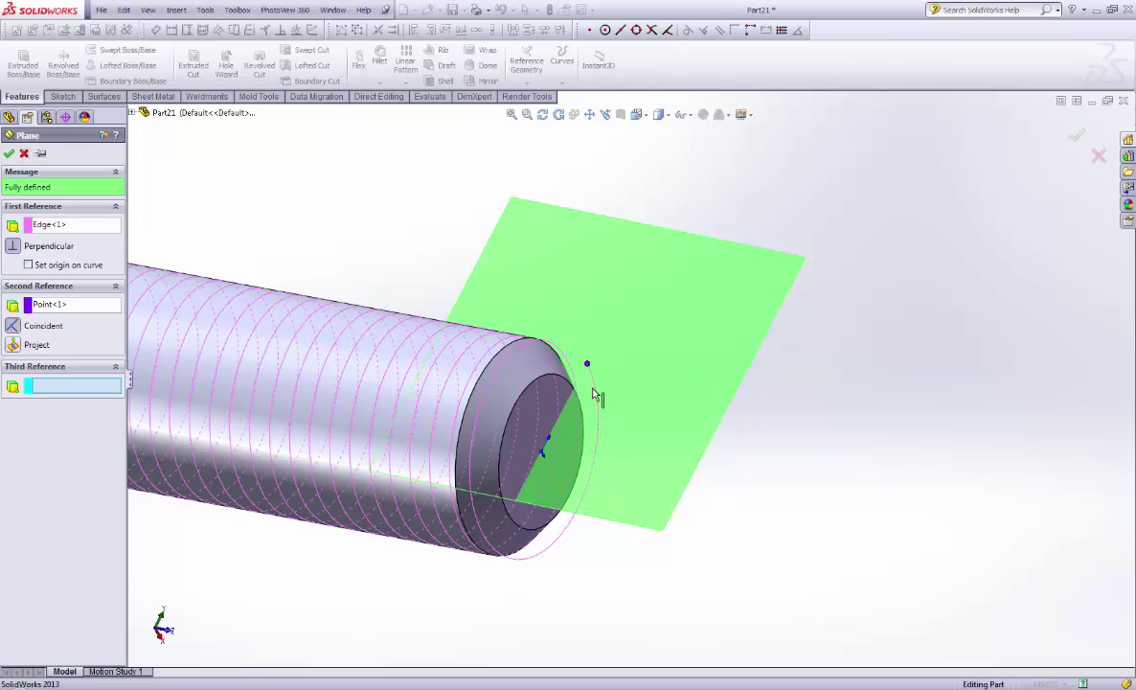
left_click(9, 154)
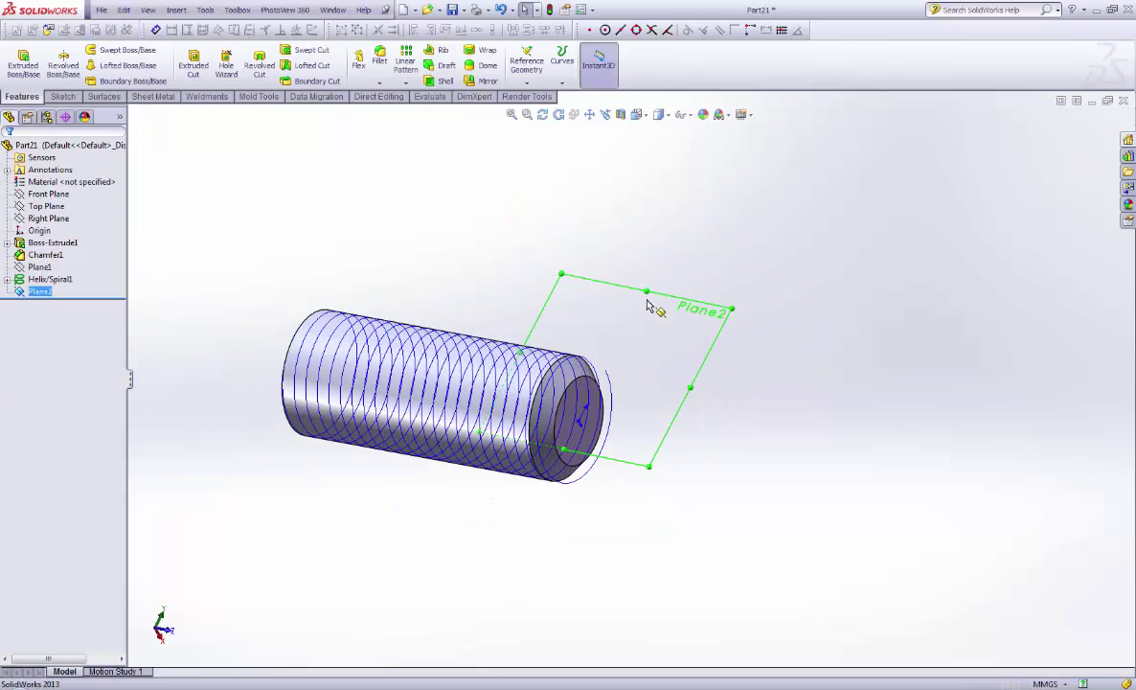
Step: Start a sketch on the new plane at the helix end with the Insert Block command
right_click(724, 311)
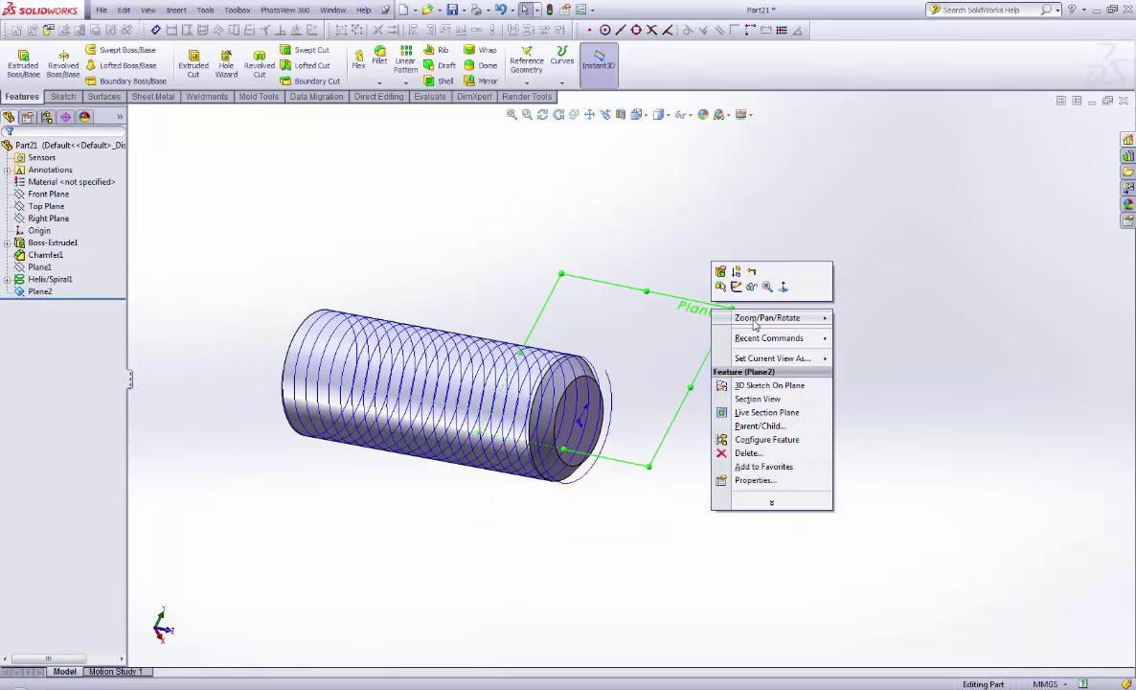
left_click(752, 287)
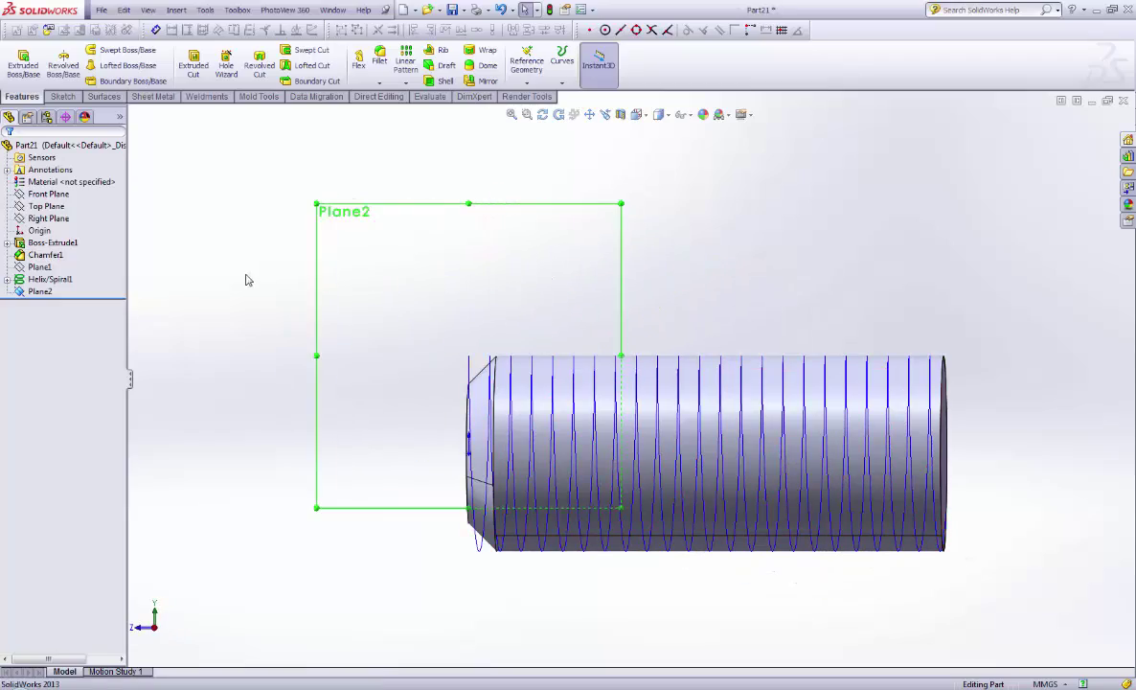
middle_click_drag(246, 279, 594, 321)
middle_click_drag(920, 299, 920, 328)
scroll(920, 329, "down", 2)
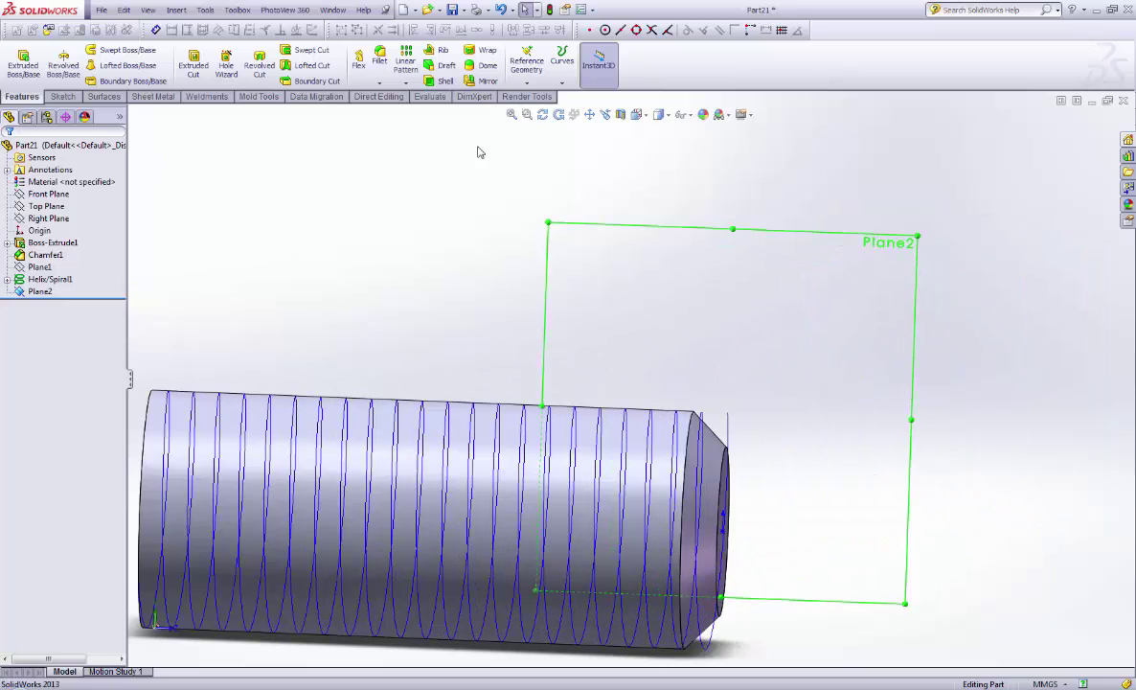
left_click(49, 32)
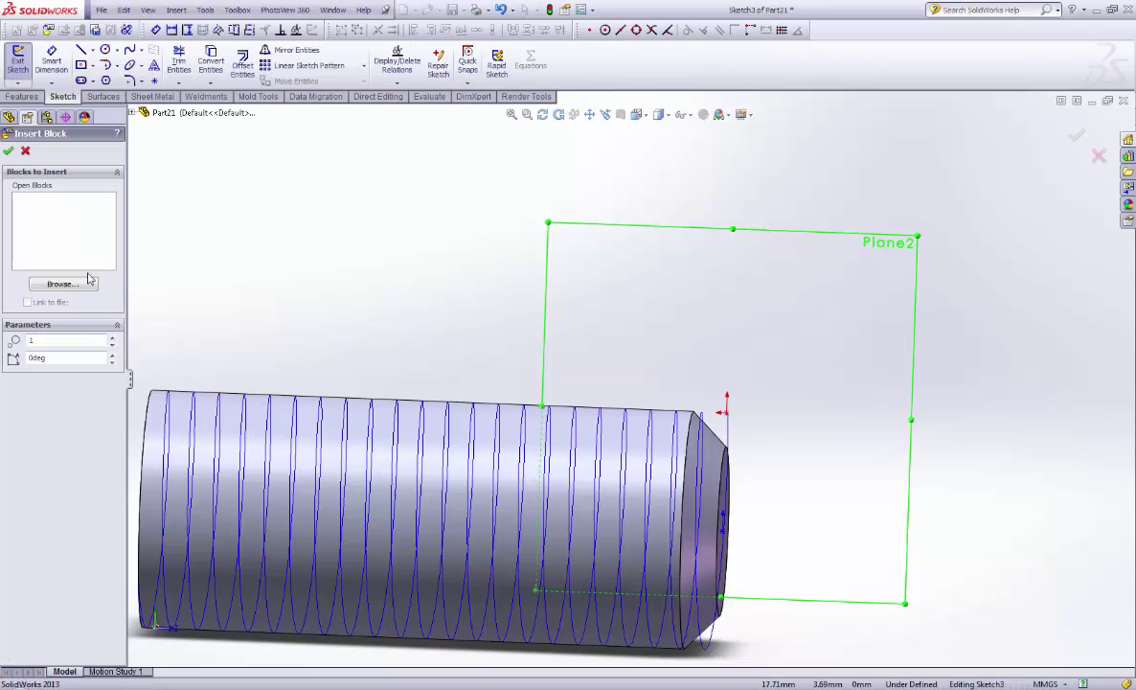
Step: Try to insert the External ISO Metric Thread block from the desktop folder into the sketch
left_click(60, 284)
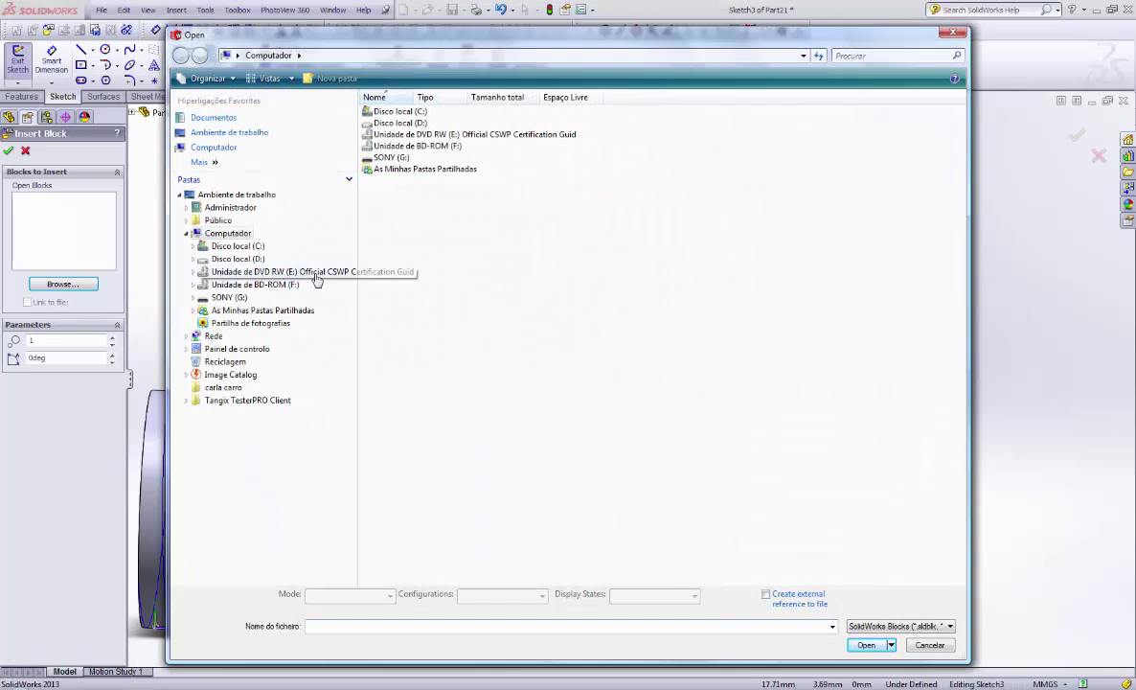
left_click(199, 134)
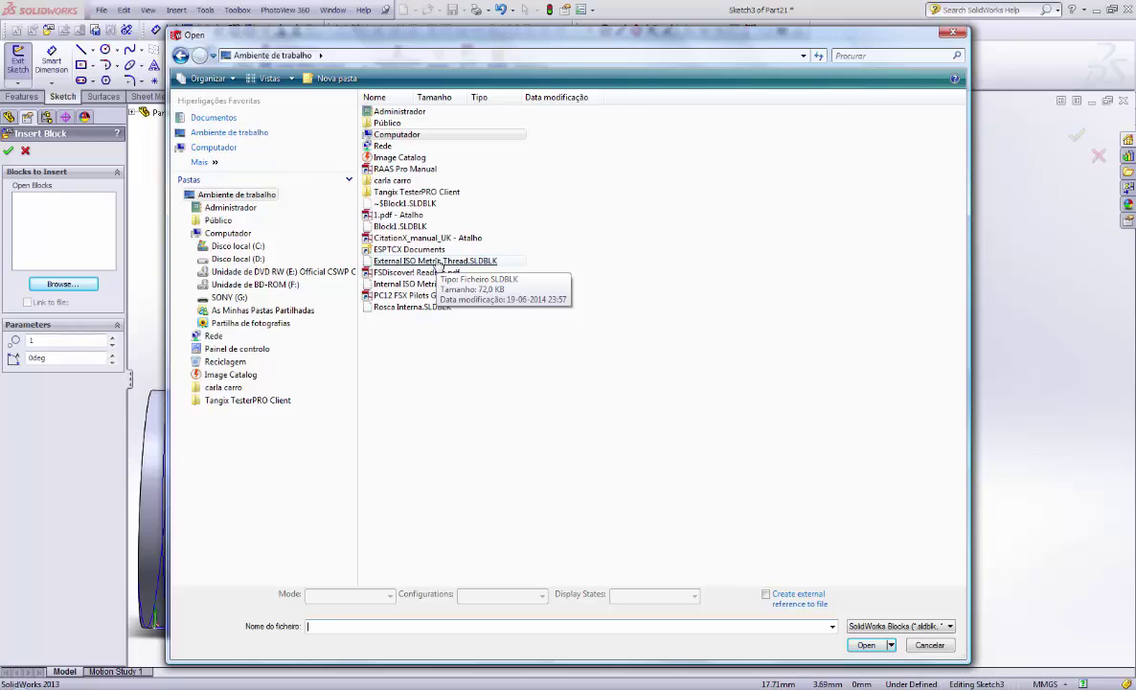
double_click(441, 262)
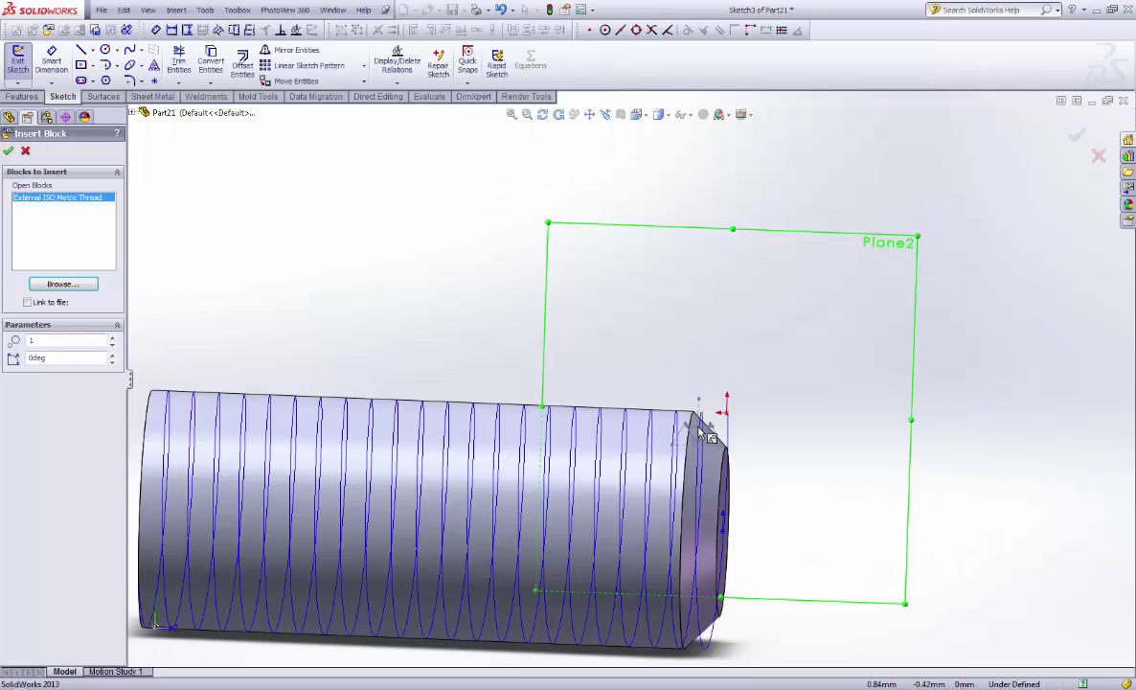
scroll(794, 406, "down", 3)
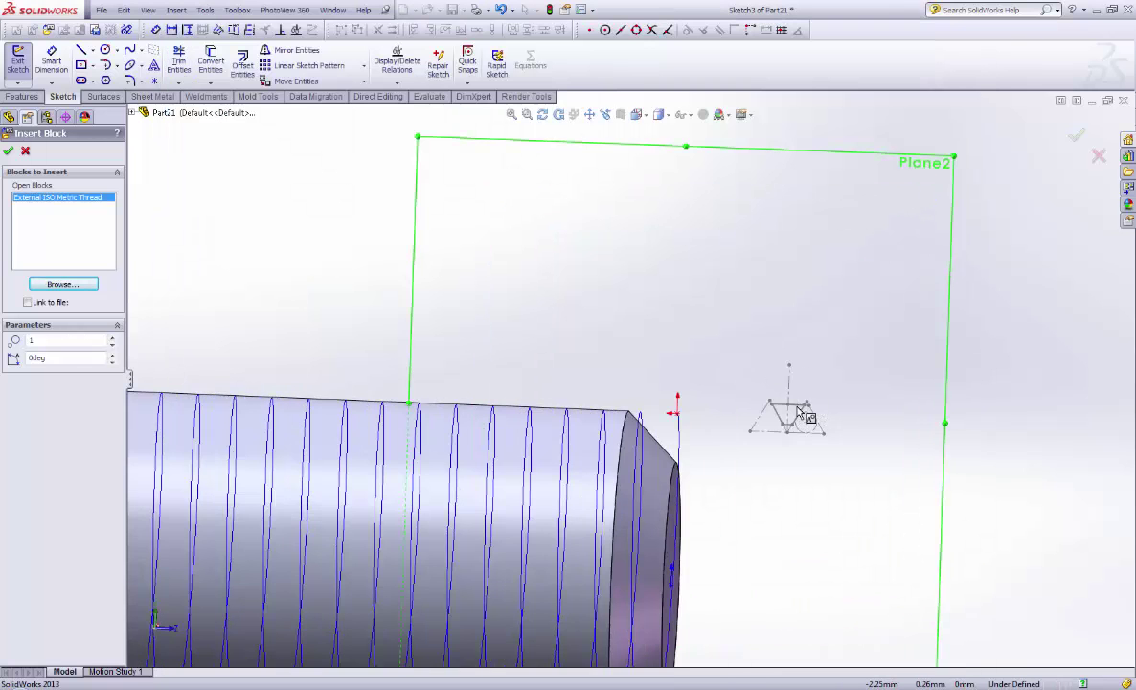
scroll(799, 410, "up", 3)
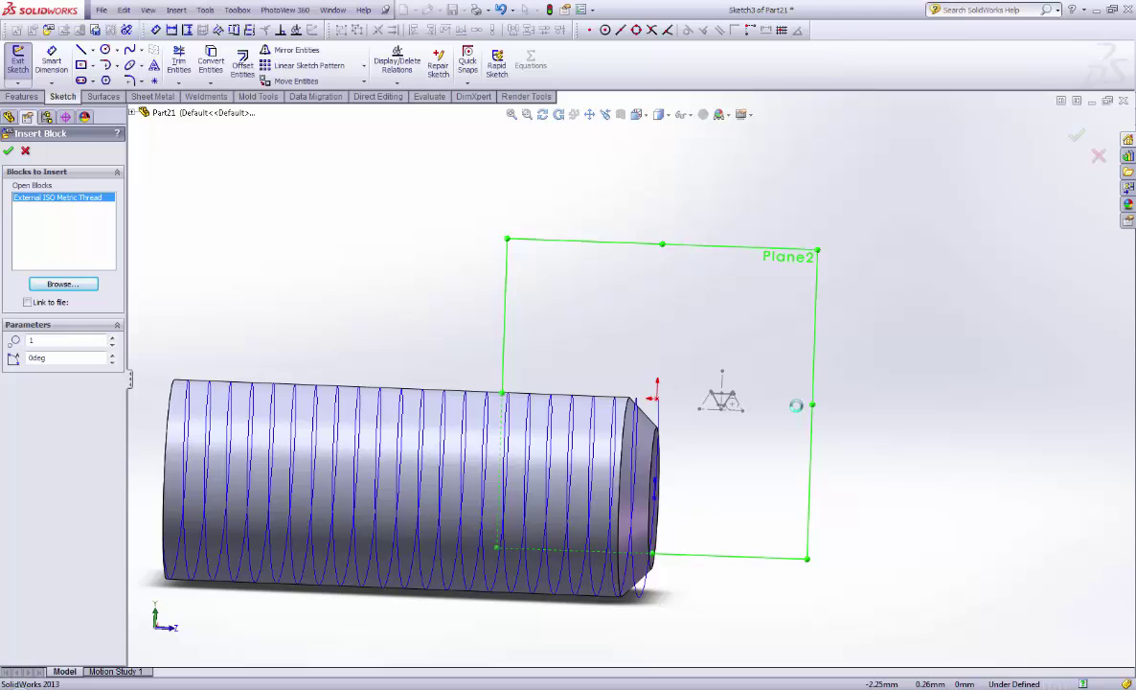
key("Escape")
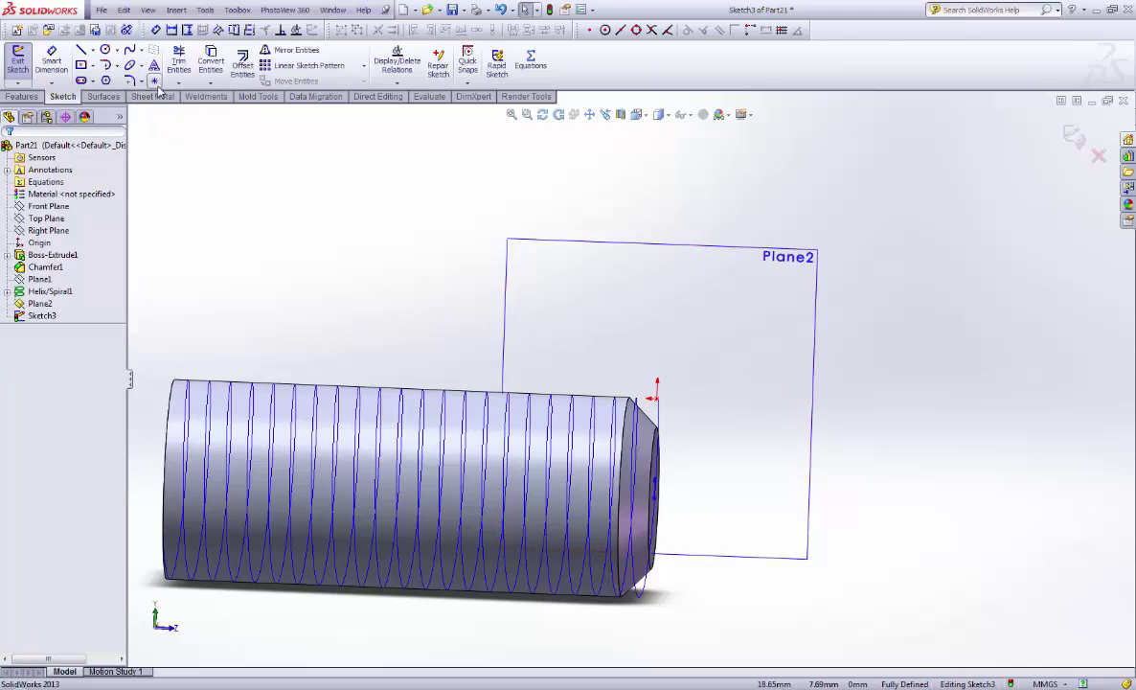
Step: Add a sketch point at the helix's end point beside the chamfer
left_click(38, 317)
key("Escape")
left_click(153, 83)
scroll(652, 403, "down", 5)
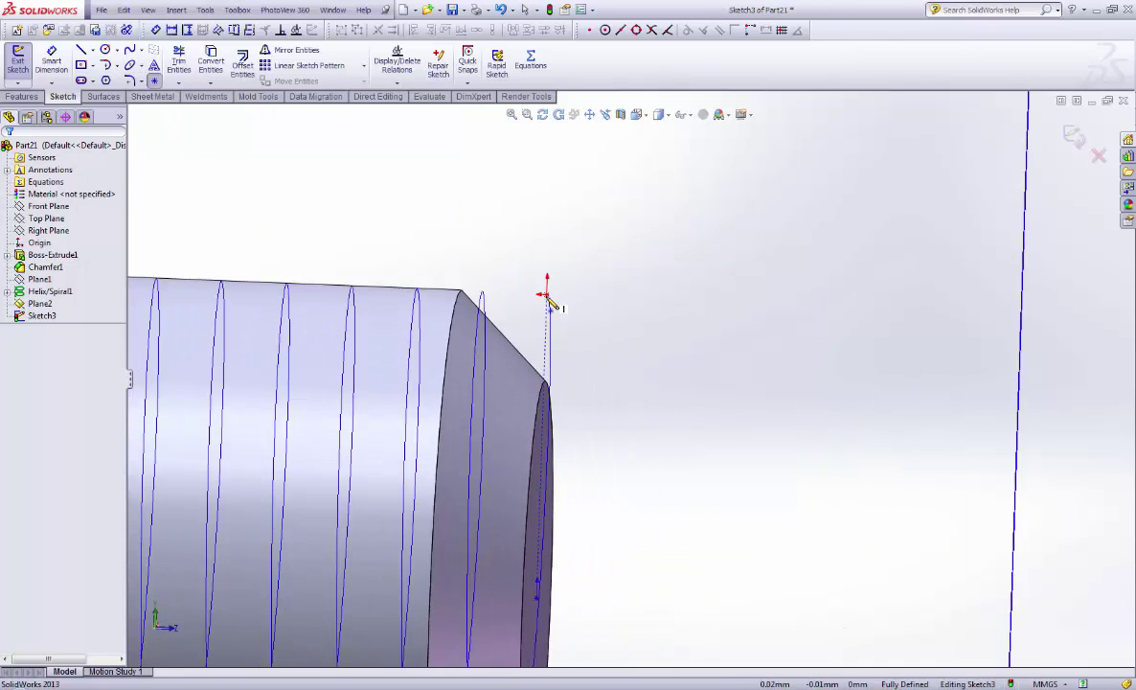
Step: Close the open sketch and rebuild the part
scroll(547, 297, "down", 5)
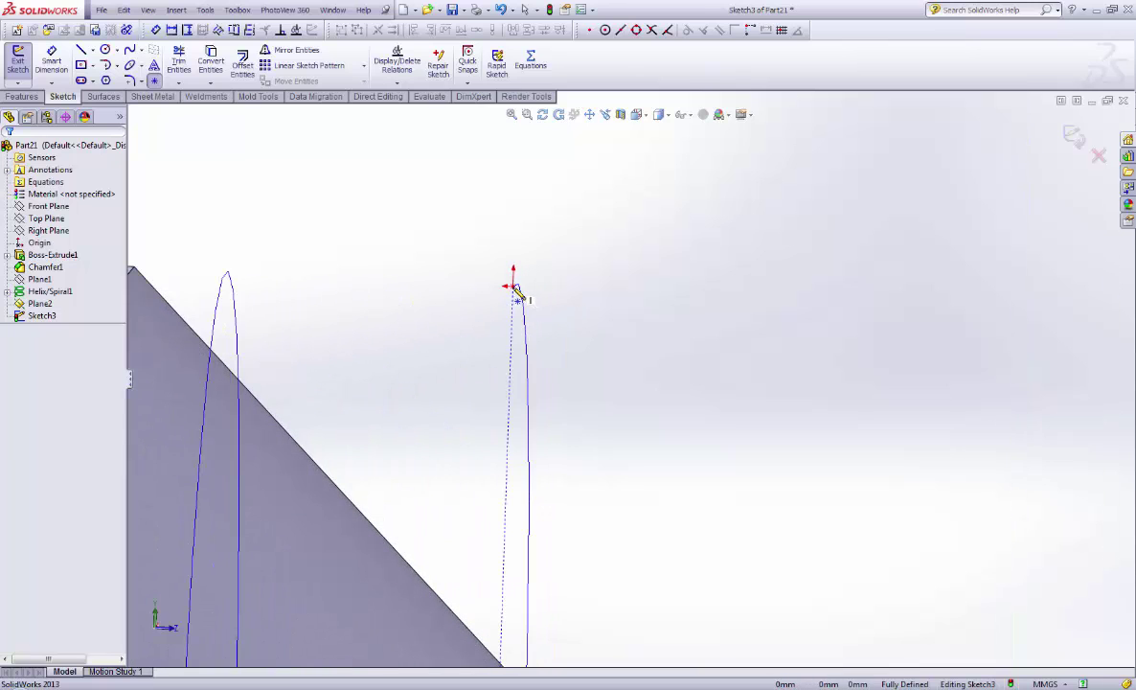
scroll(444, 424, "up", 3)
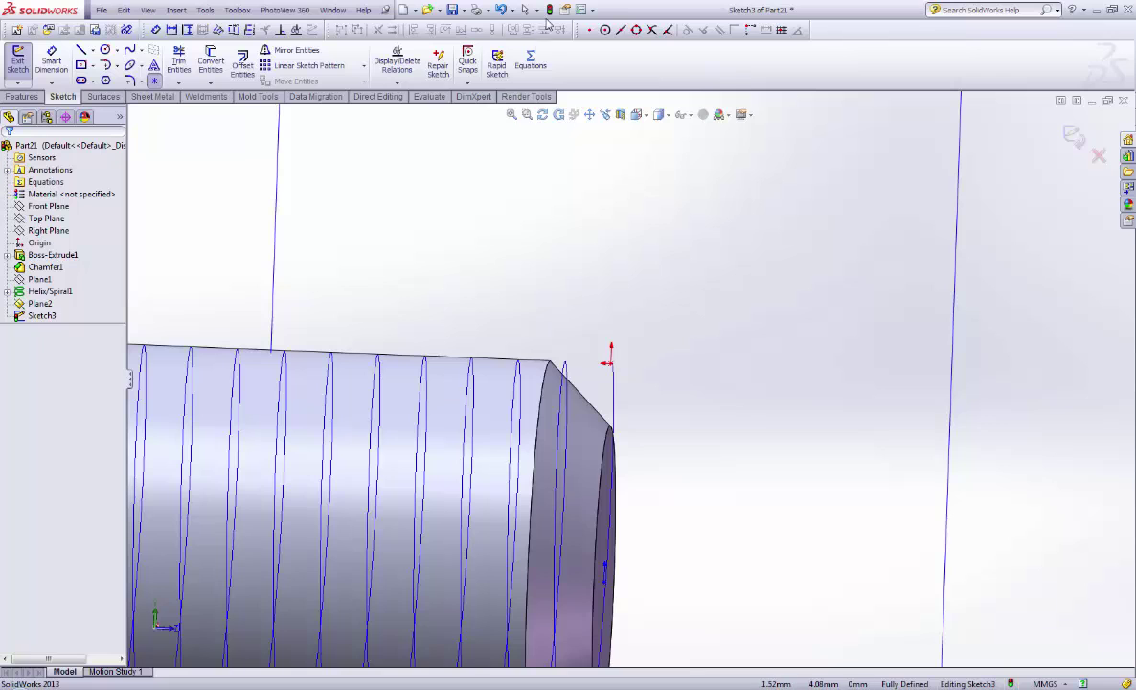
left_click(548, 11)
Step: Start a new sketch on Plane2 and place a point beyond the rod's chamfered end, at about X -1.98, Y 1.42
scroll(629, 376, "down", 2)
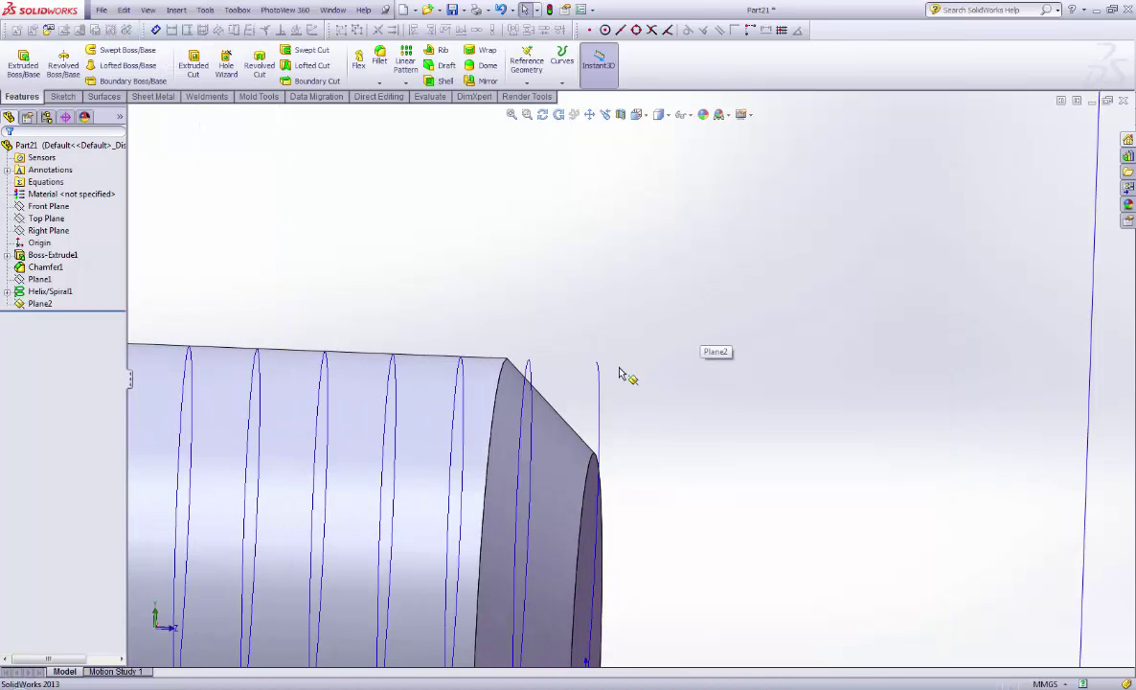
scroll(563, 285, "up", 4)
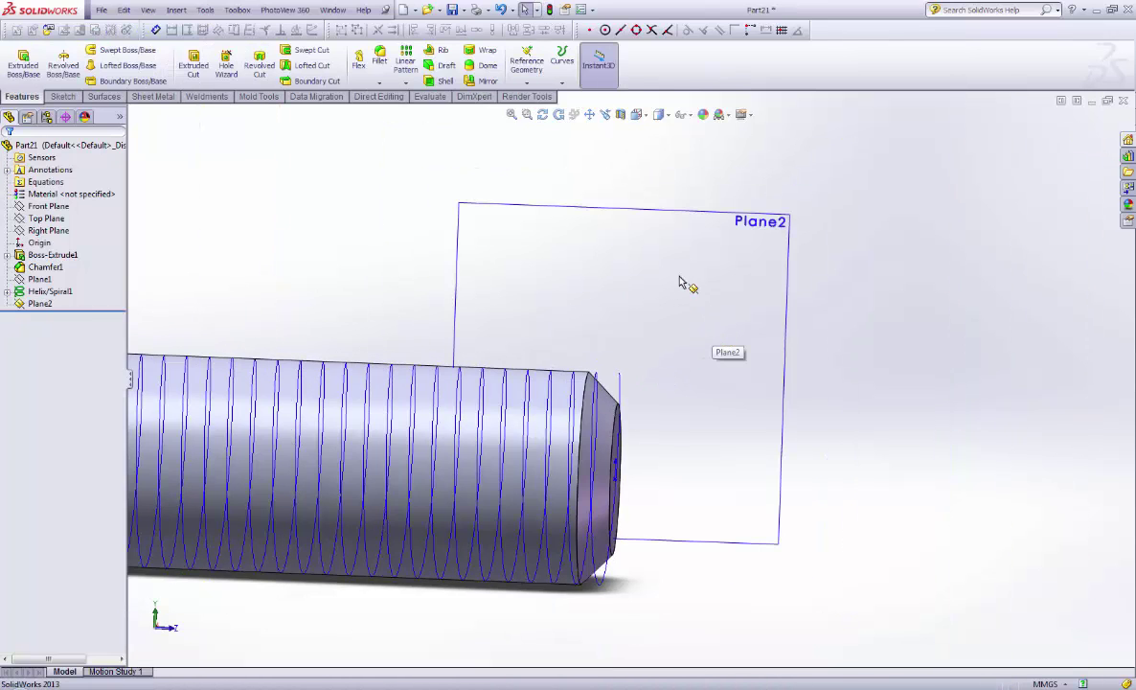
right_click(759, 228)
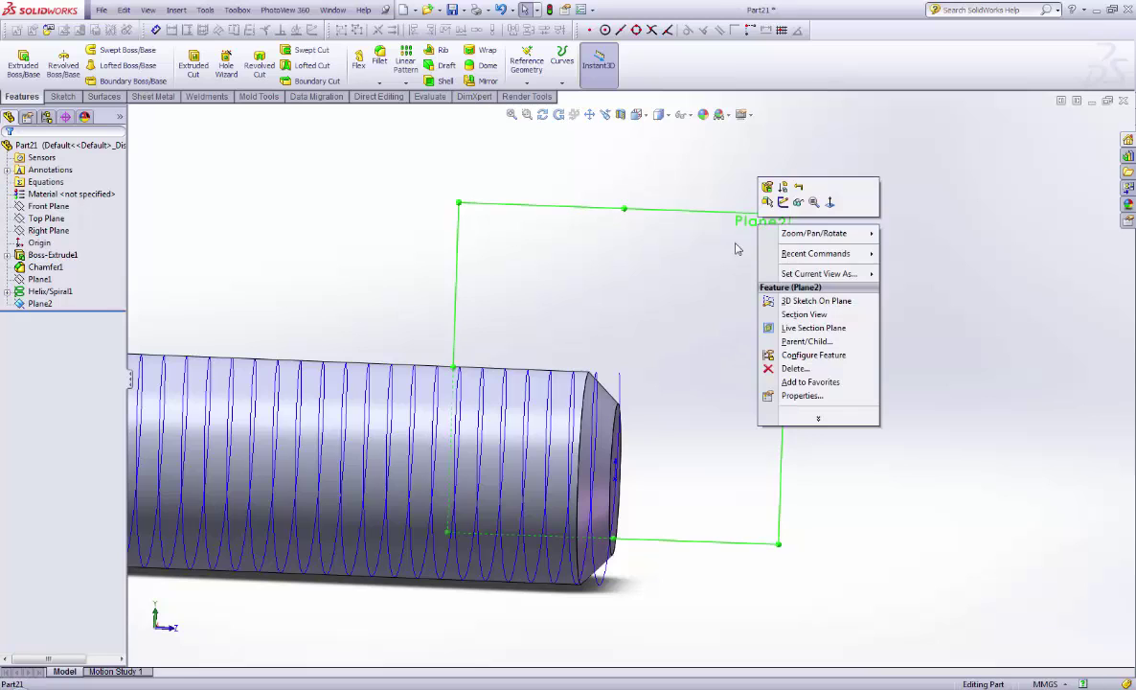
left_click(783, 203)
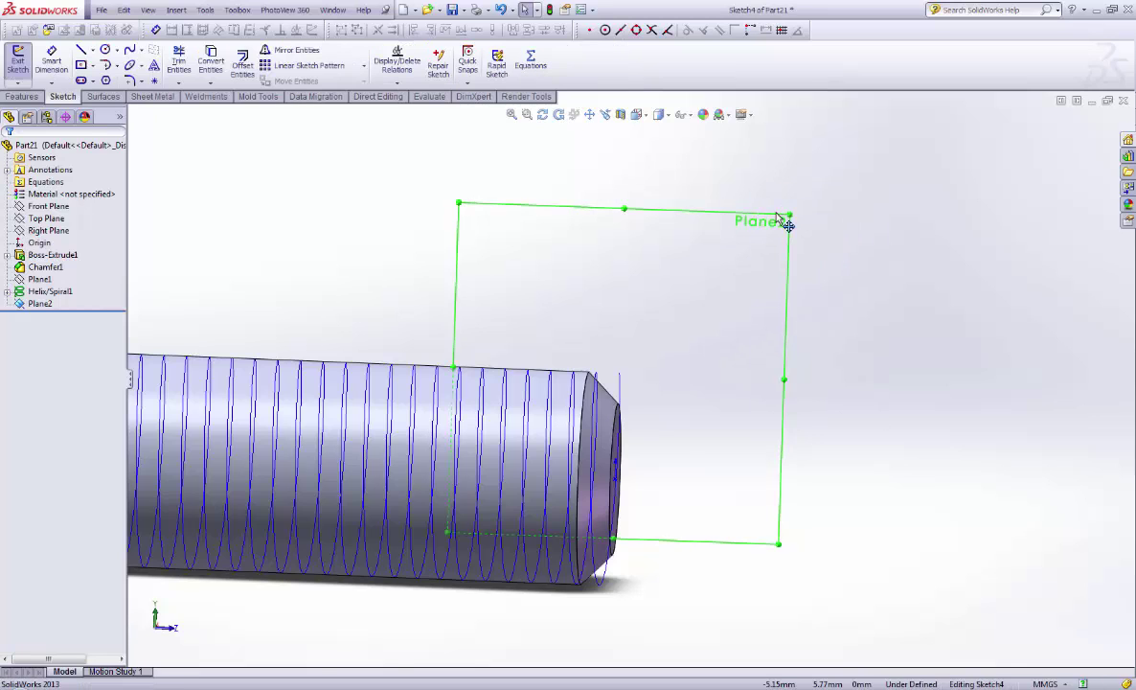
left_click(154, 80)
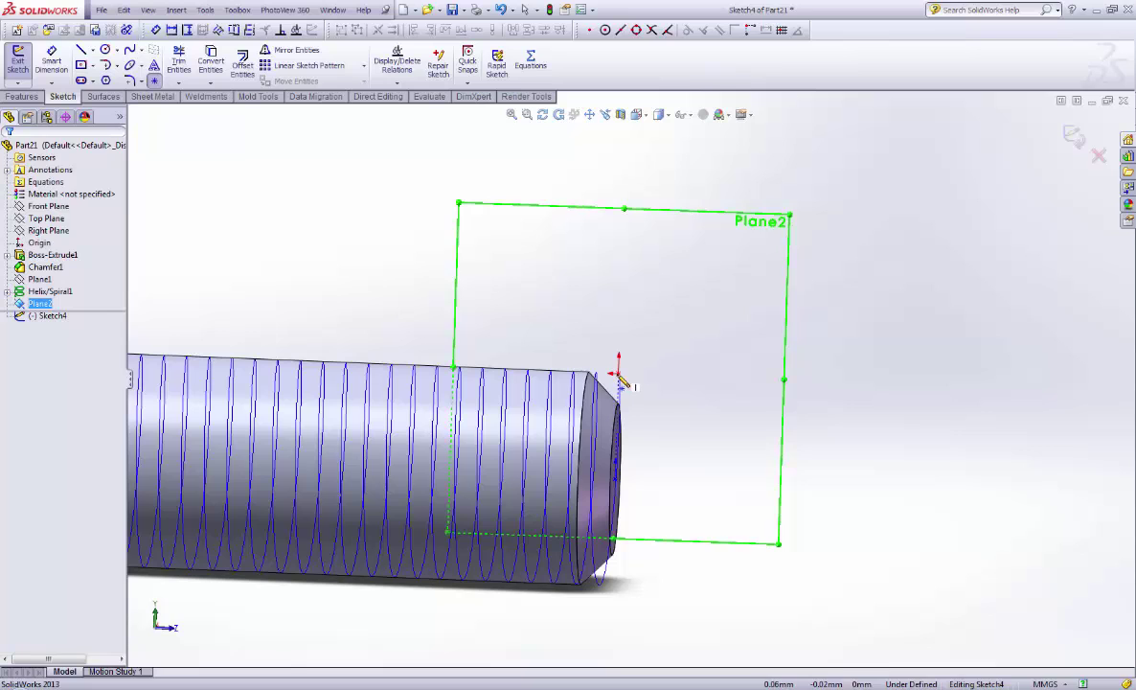
scroll(621, 381, "down", 3)
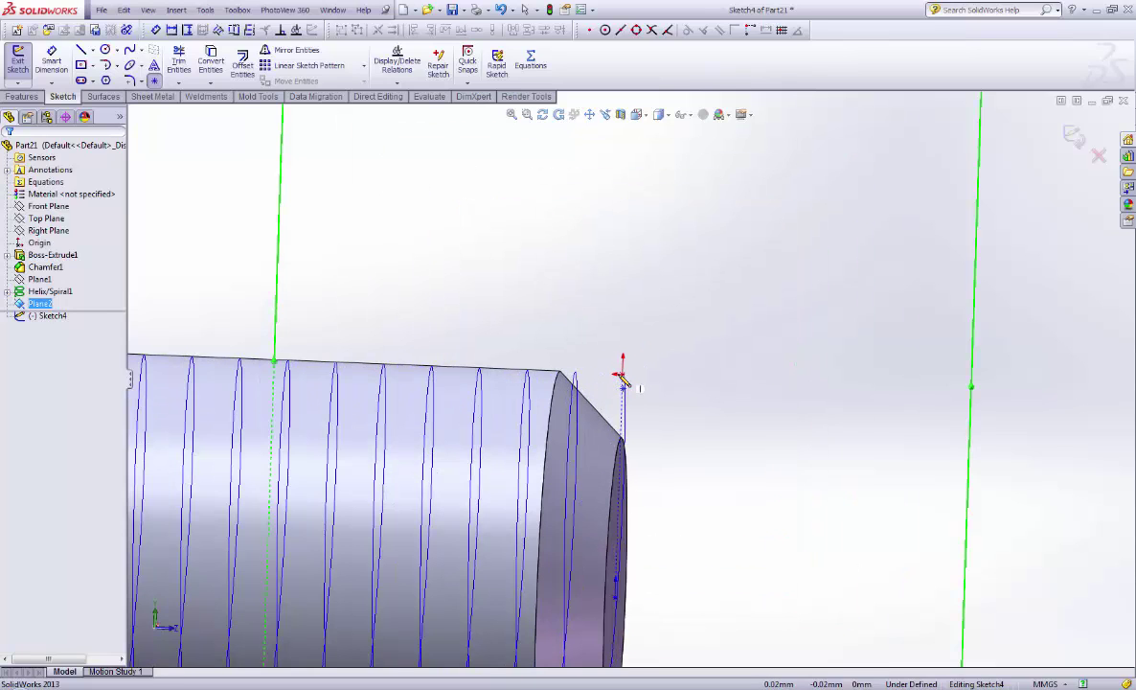
left_click(753, 288)
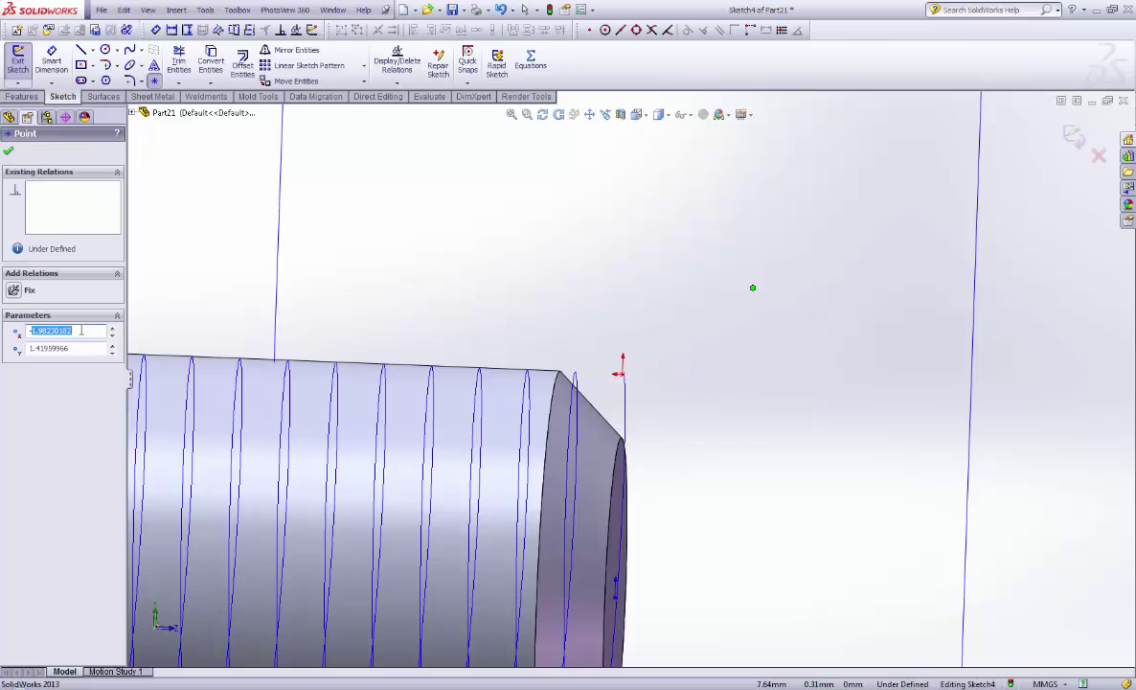
Step: Set both the X and Y coordinates of the sketch point to 0 and accept it
type("0")
key("Return")
left_click_drag(92, 349, 3, 357)
type("0")
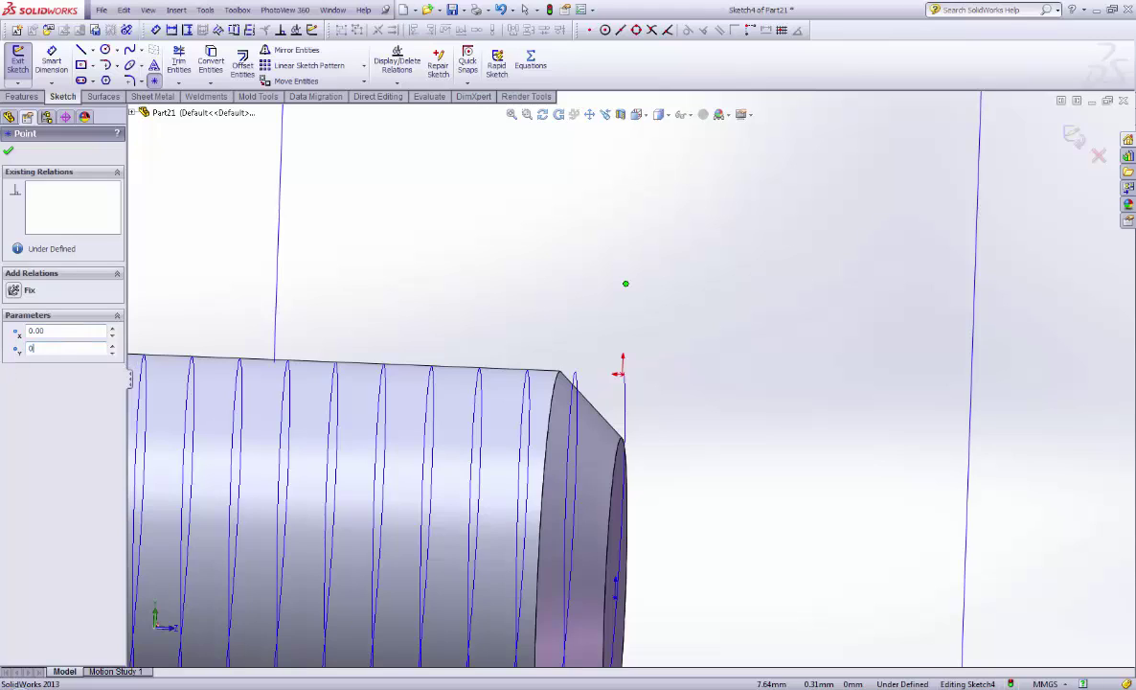
key("Return")
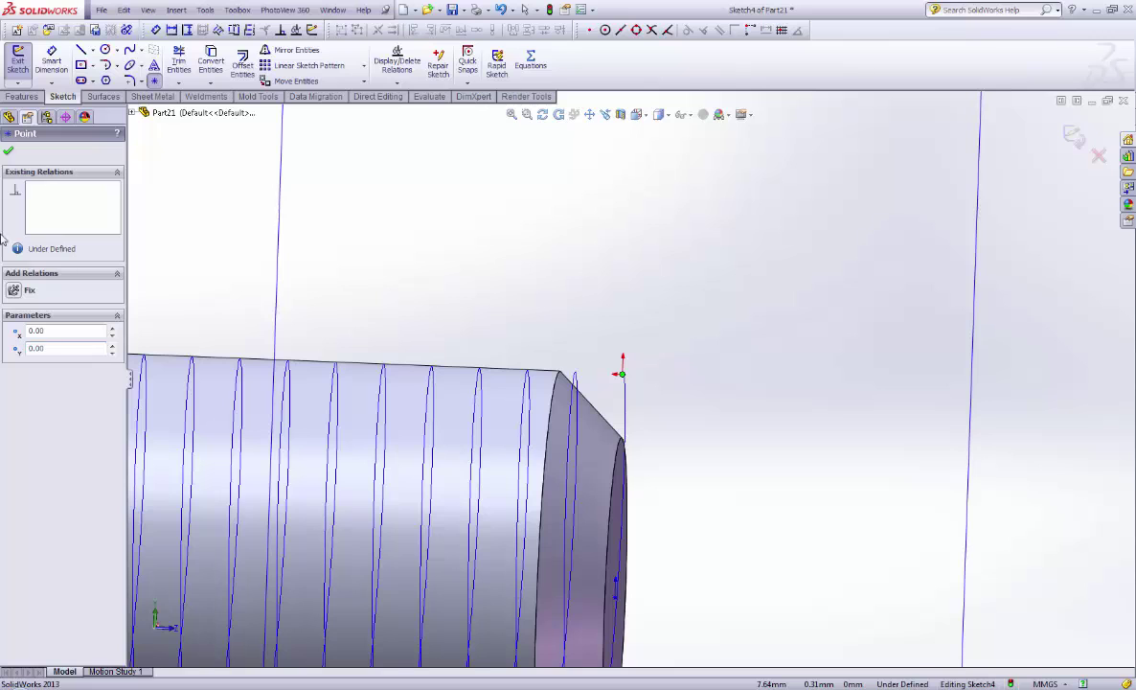
left_click(7, 151)
Step: Insert the block file External ISO Metric Thread.SLDBLK into the sketch, placing it on the point at the sketch origin
key("ctrl+8")
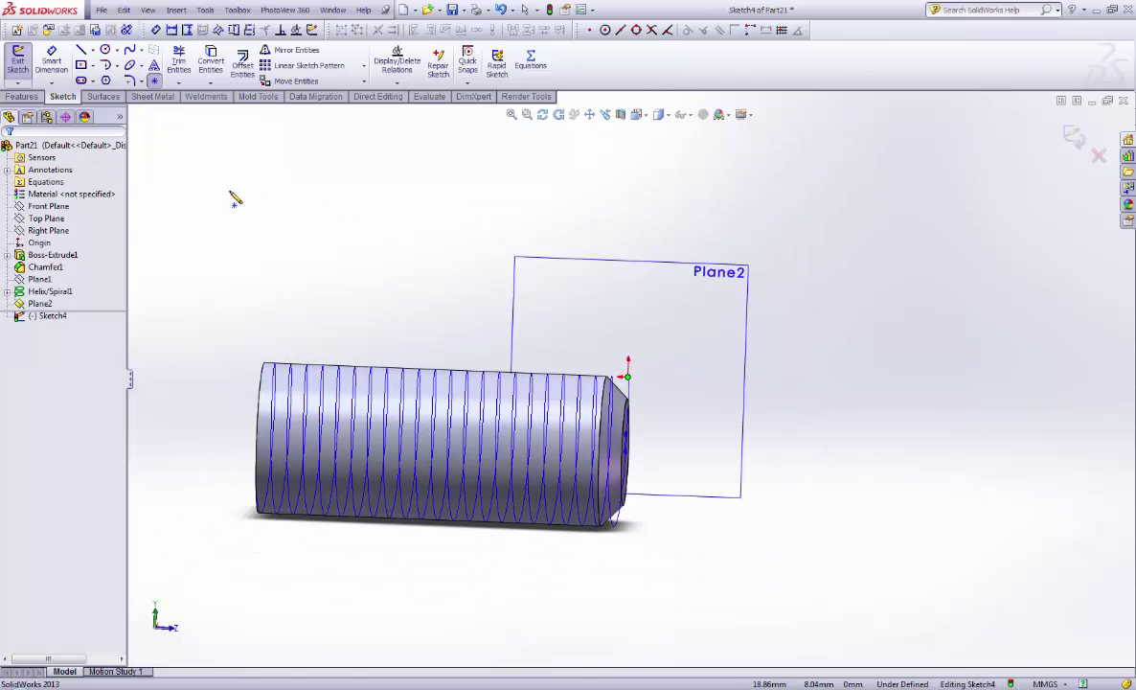
left_click(48, 29)
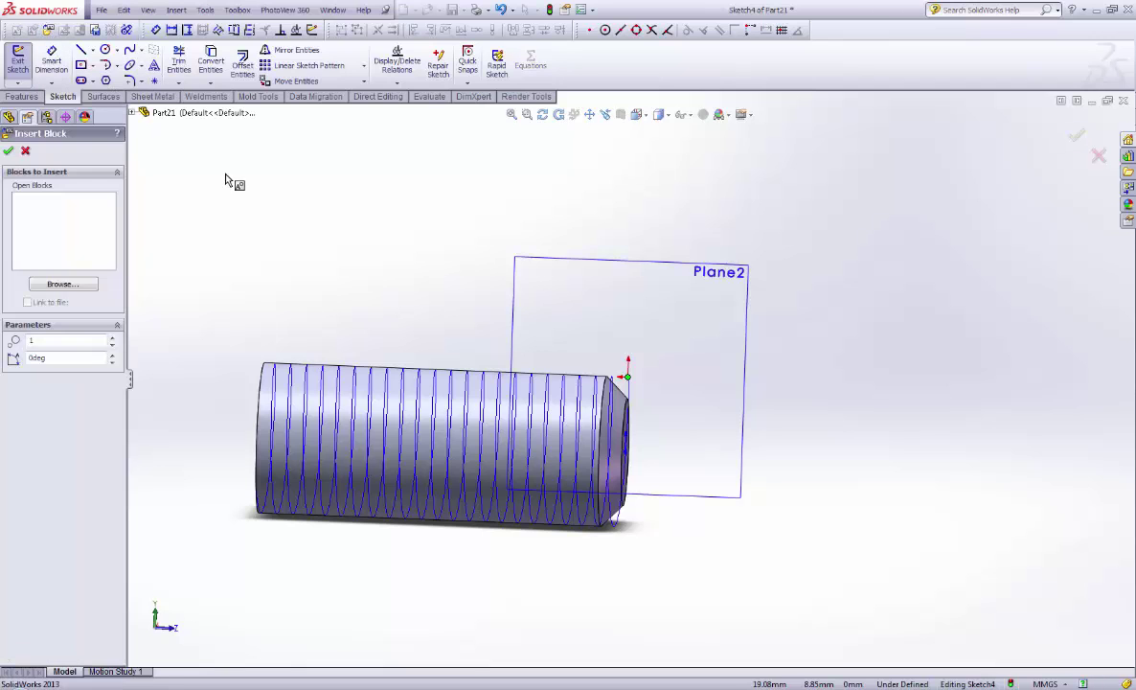
left_click(77, 283)
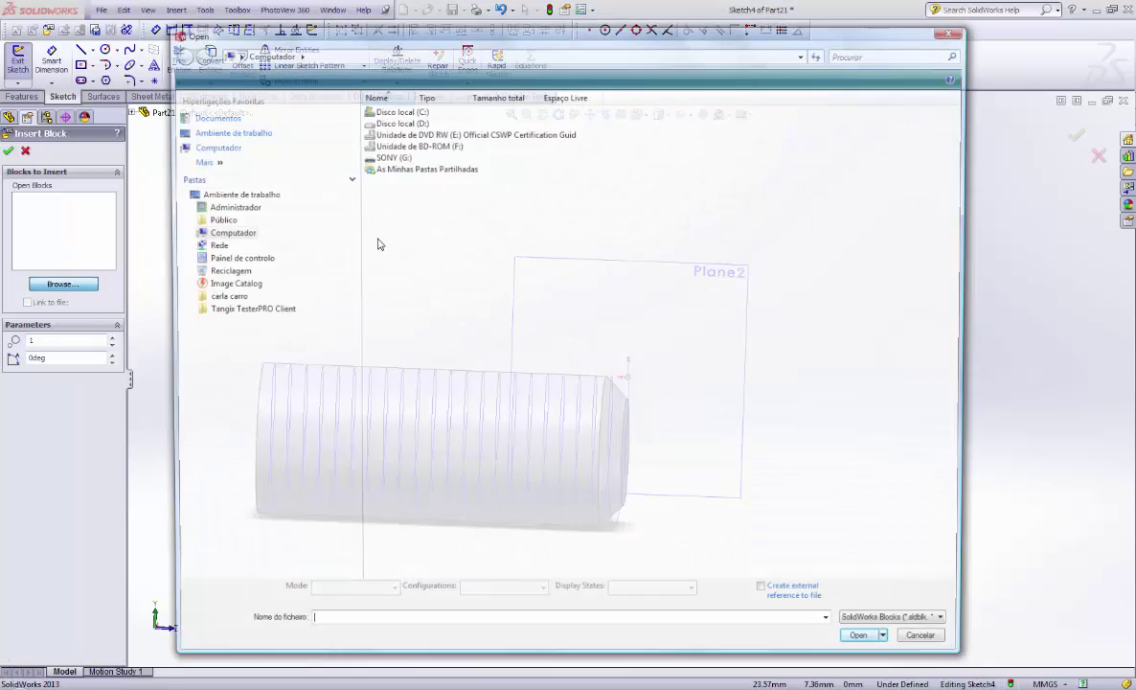
left_click(218, 133)
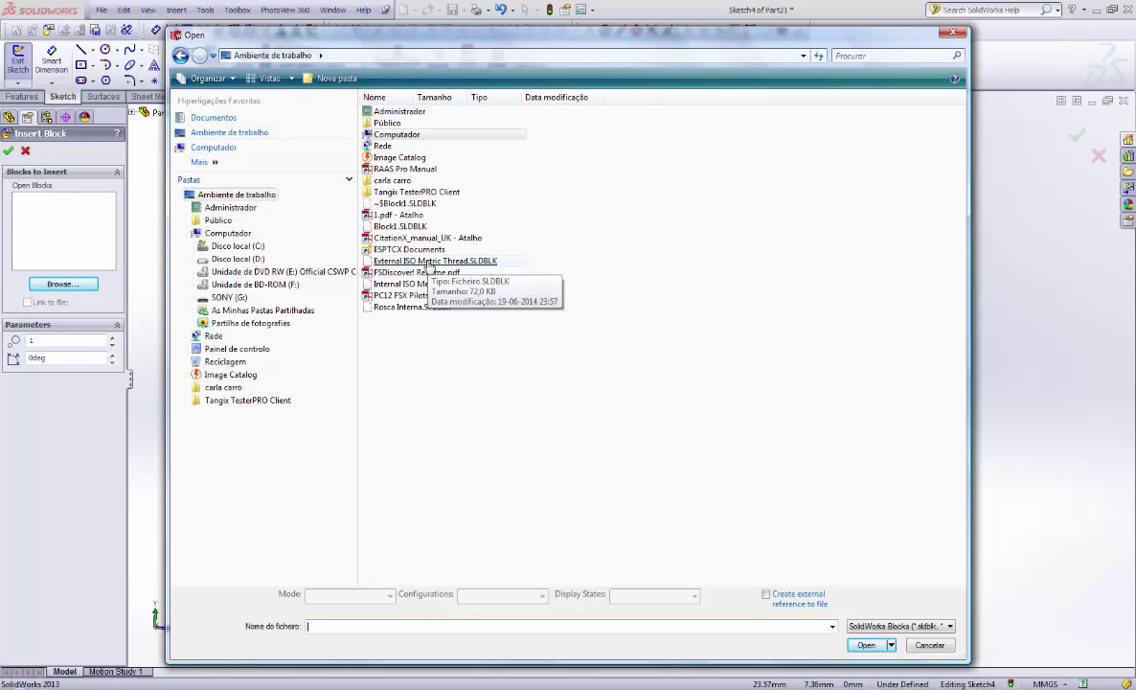
double_click(433, 261)
scroll(675, 388, "down", 5)
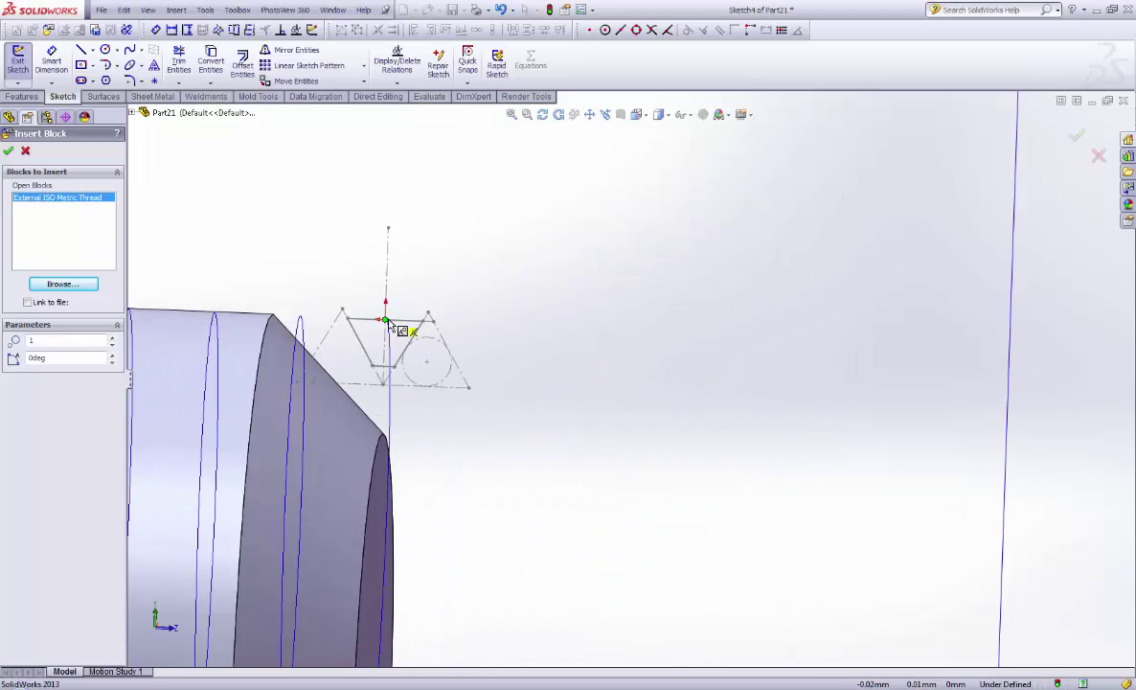
left_click(384, 320)
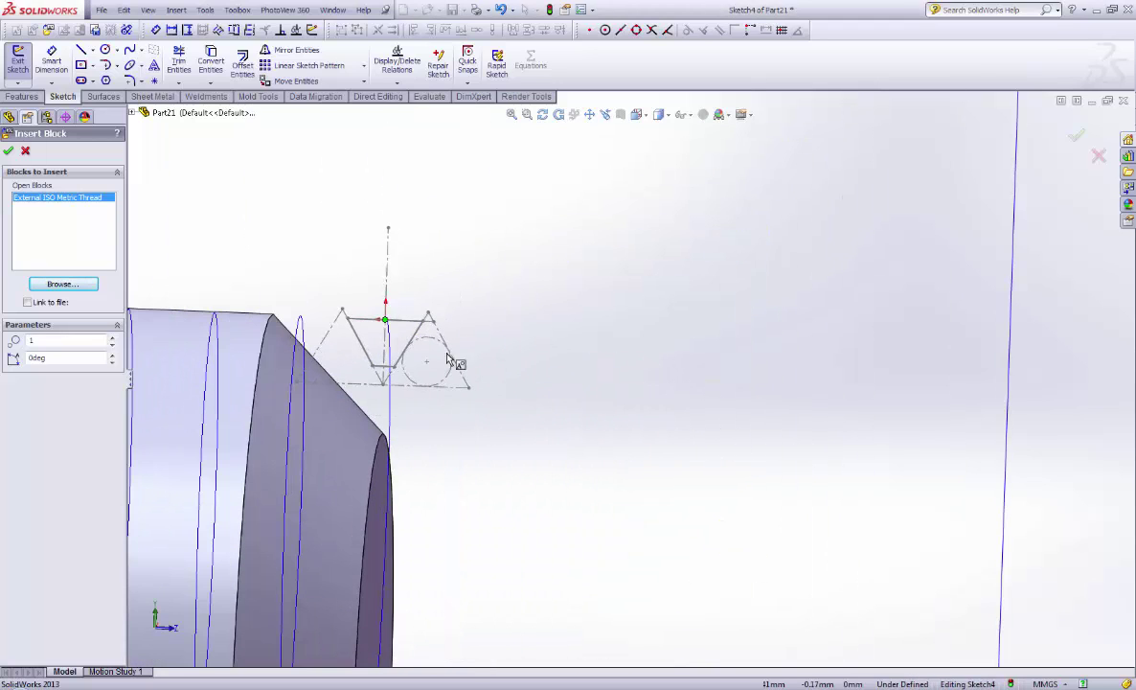
left_click(11, 152)
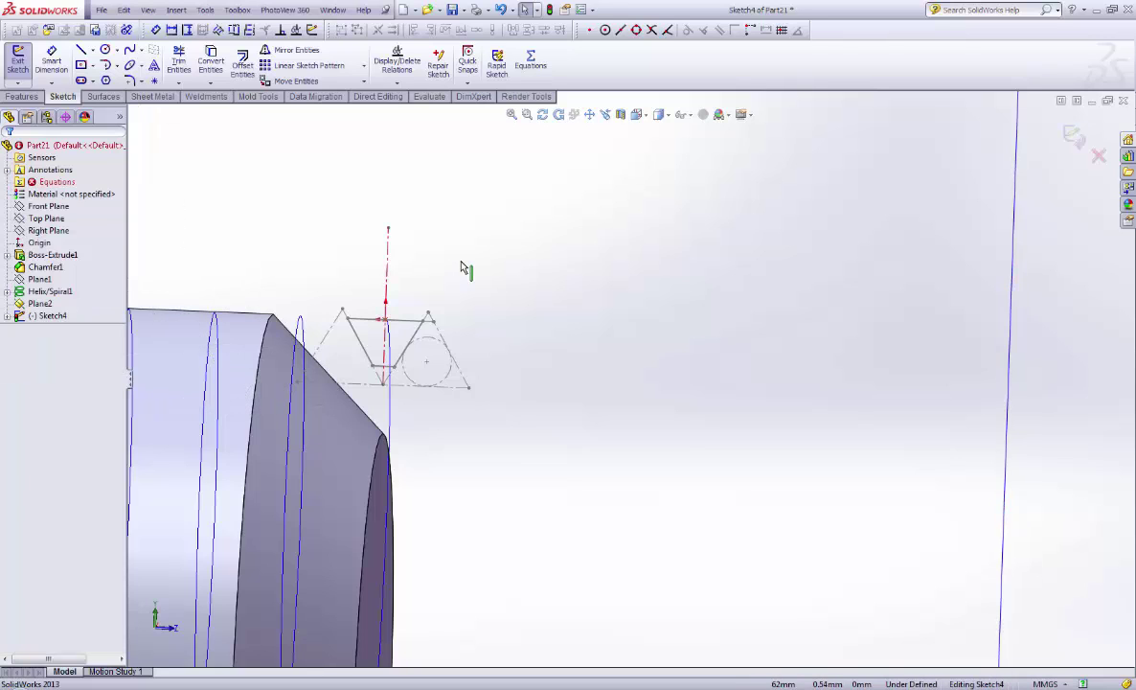
Step: Exit the thread profile sketch and dismiss the equation error report
scroll(547, 287, "up", 4)
scroll(547, 286, "up", 2)
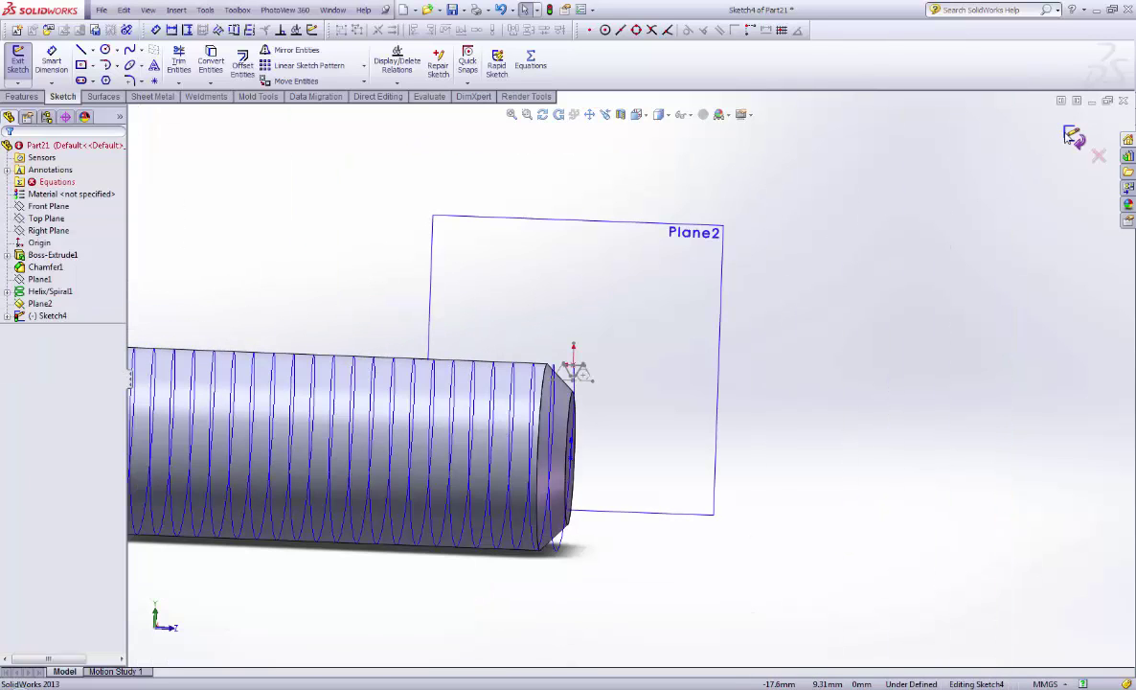
left_click(1073, 137)
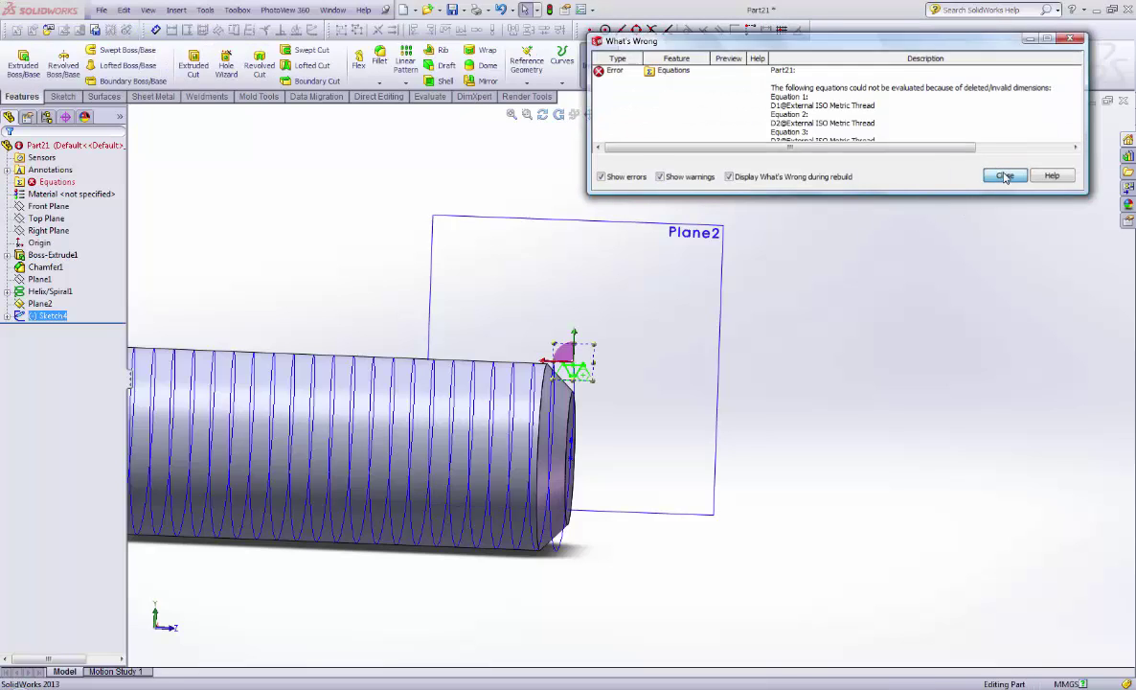
left_click(1005, 176)
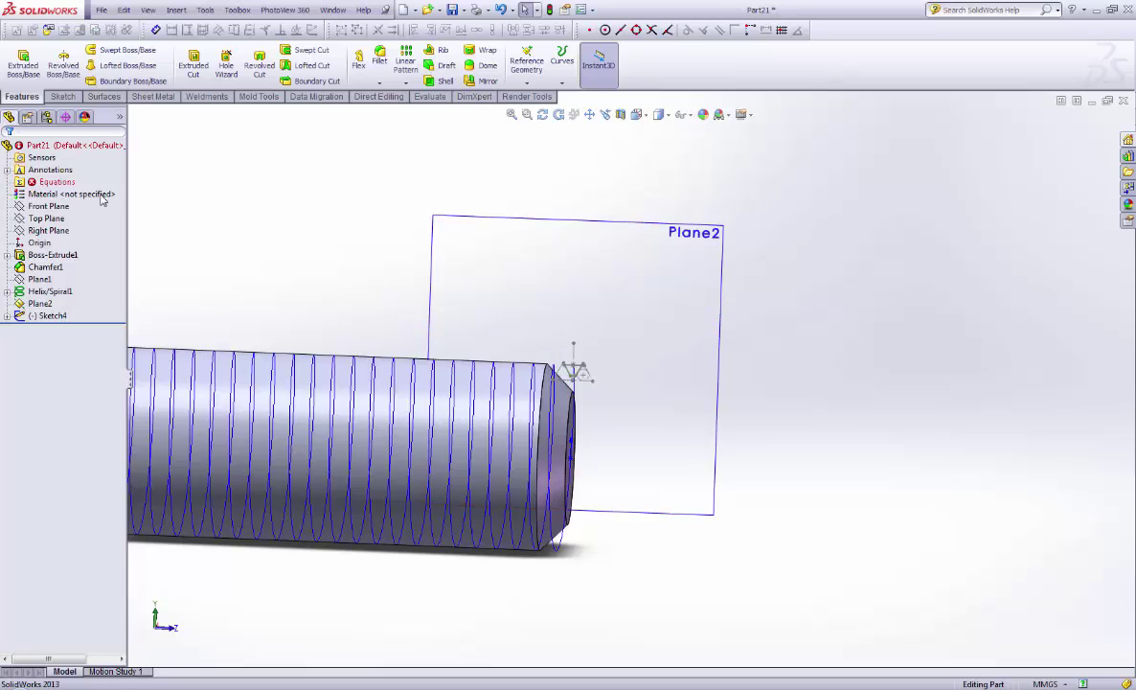
Step: Try to delete the three External ISO Metric Thread equations from the part and dismiss the error report
left_click(17, 182)
right_click(45, 182)
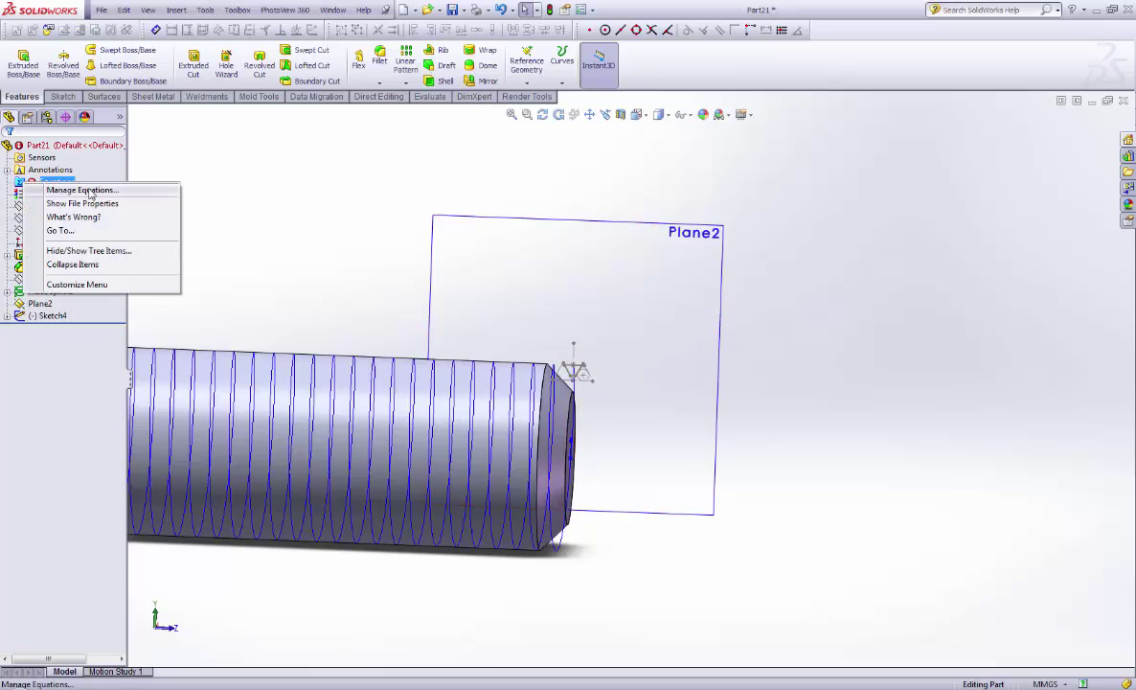
left_click(87, 190)
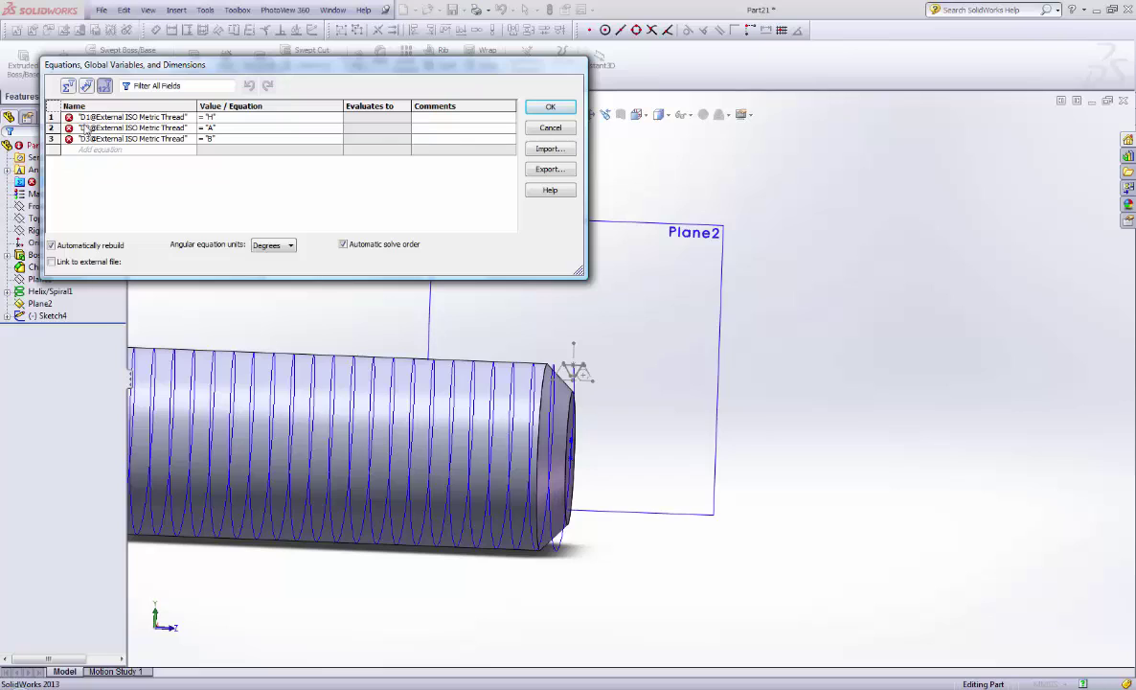
left_click(51, 117)
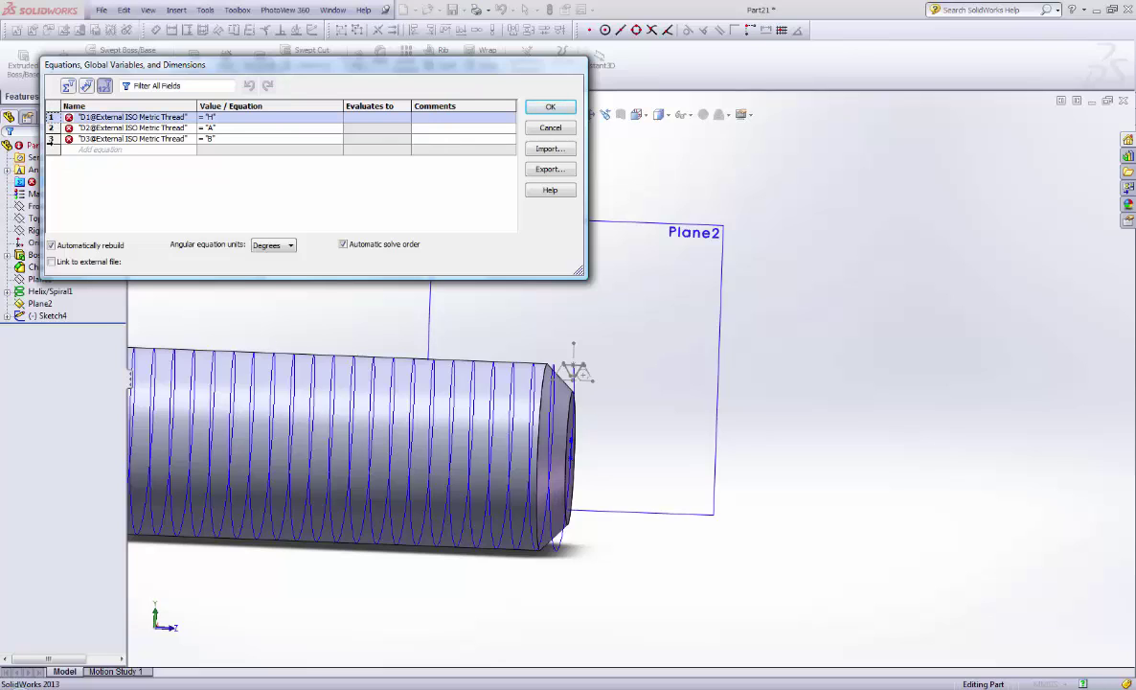
left_click(50, 139, "shift")
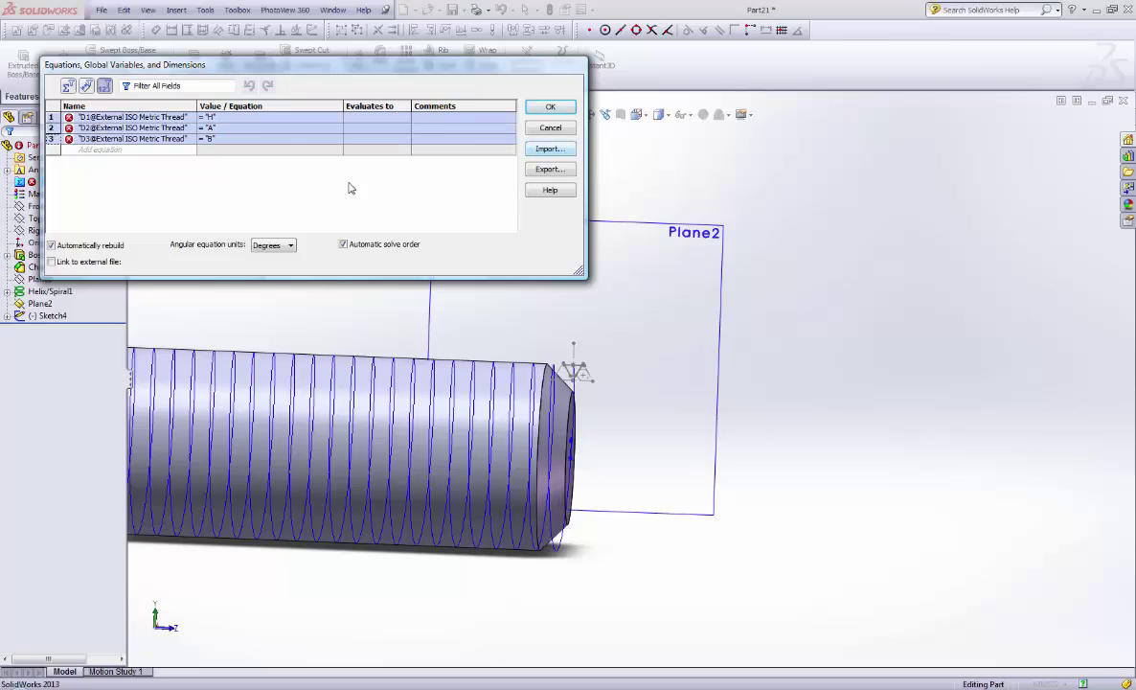
key("Delete")
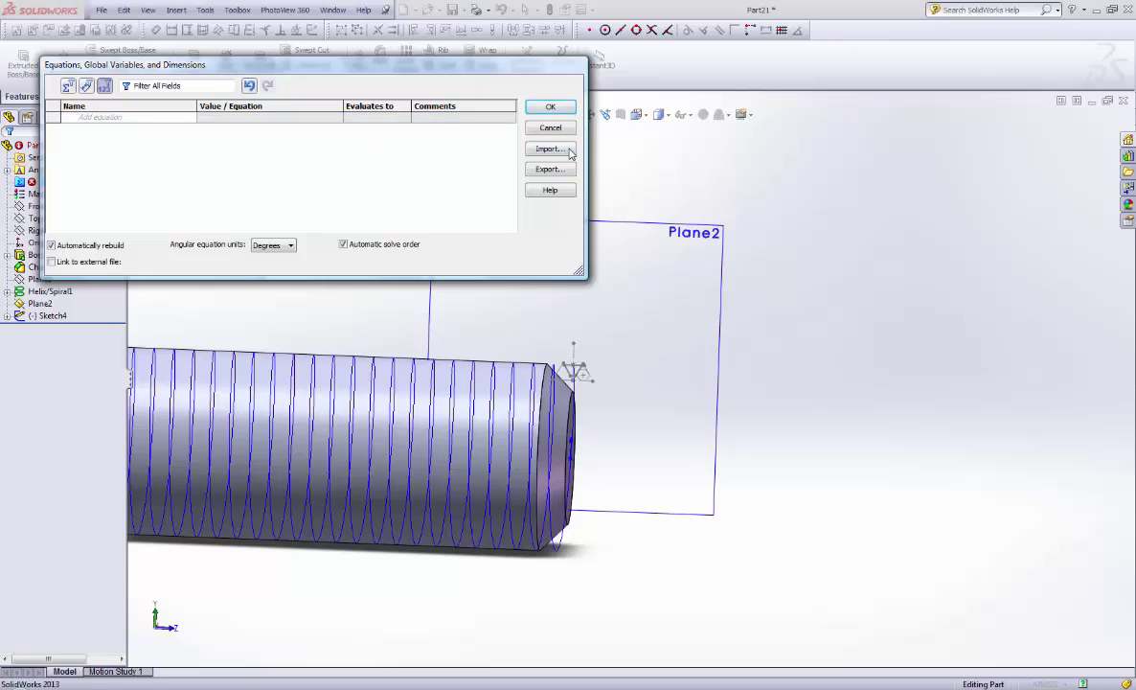
left_click(550, 107)
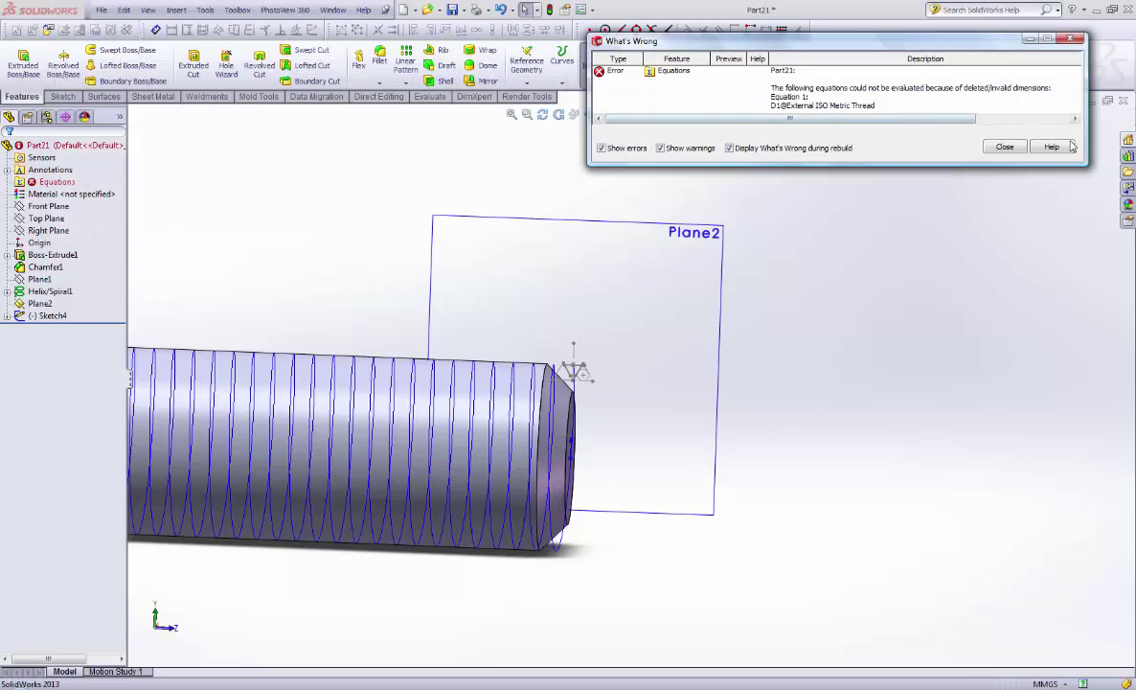
left_click(1012, 147)
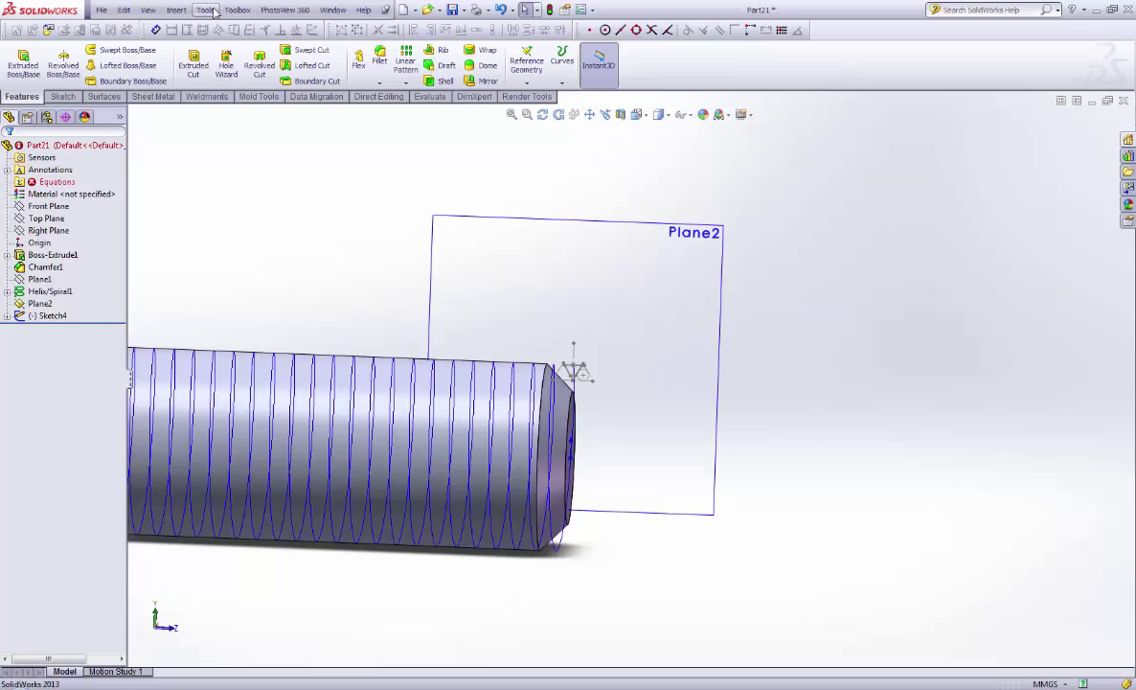
Step: Delete the three External ISO Metric Thread equations from the part's equation list
left_click(205, 9)
left_click(247, 447)
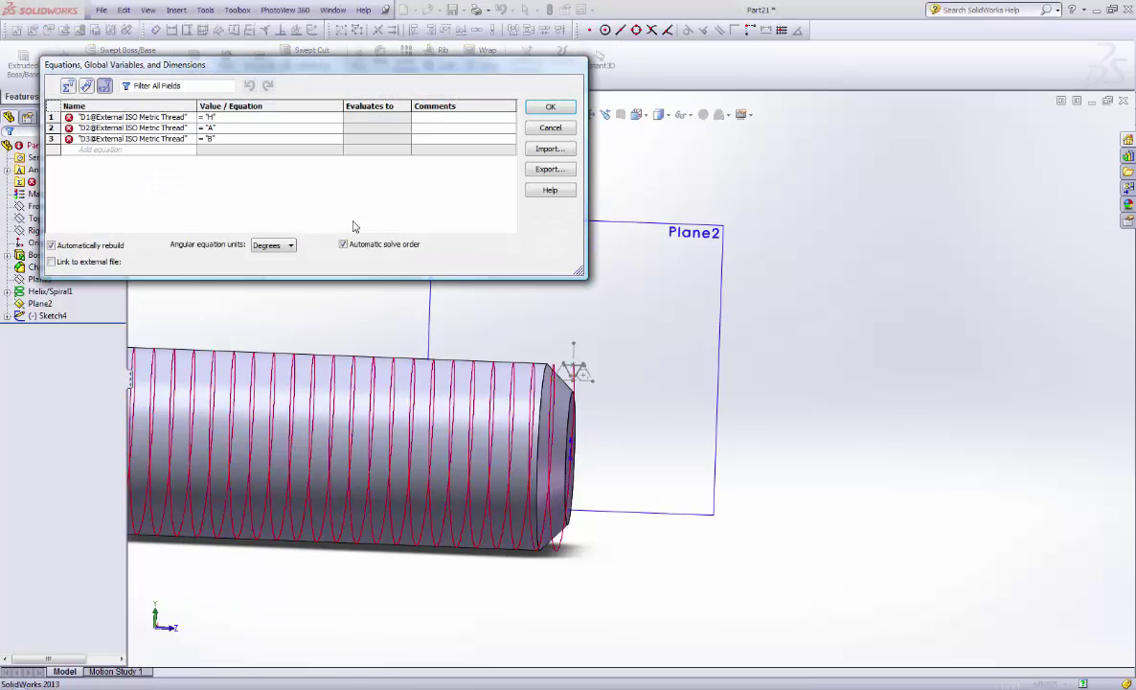
left_click(52, 126)
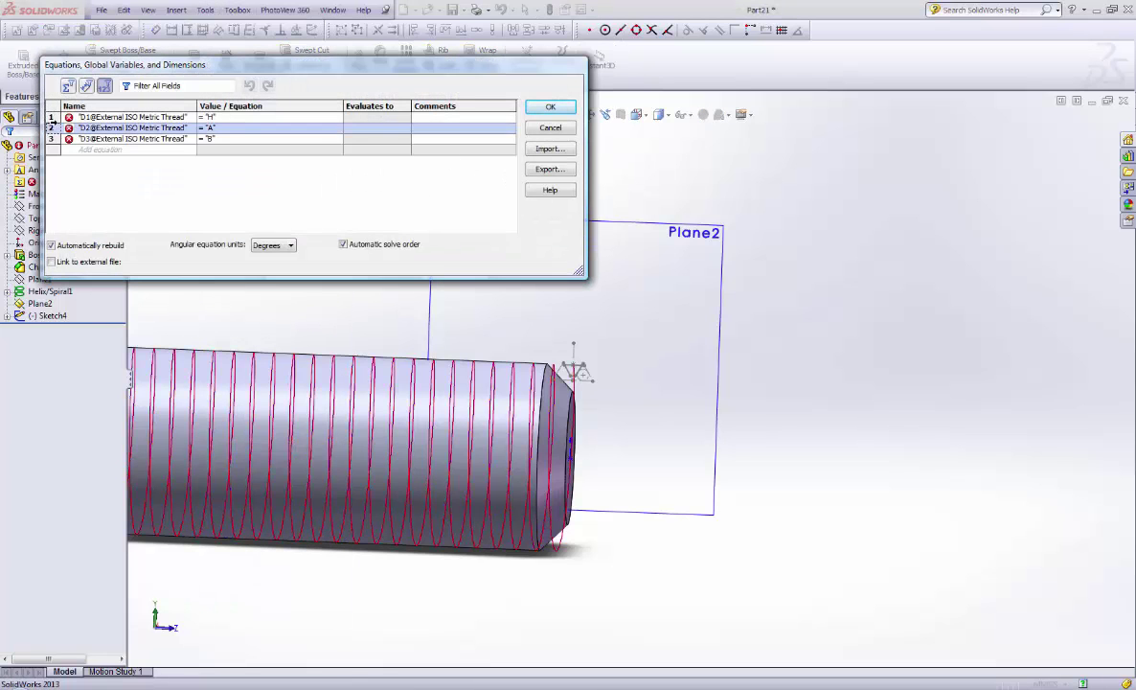
left_click(55, 107)
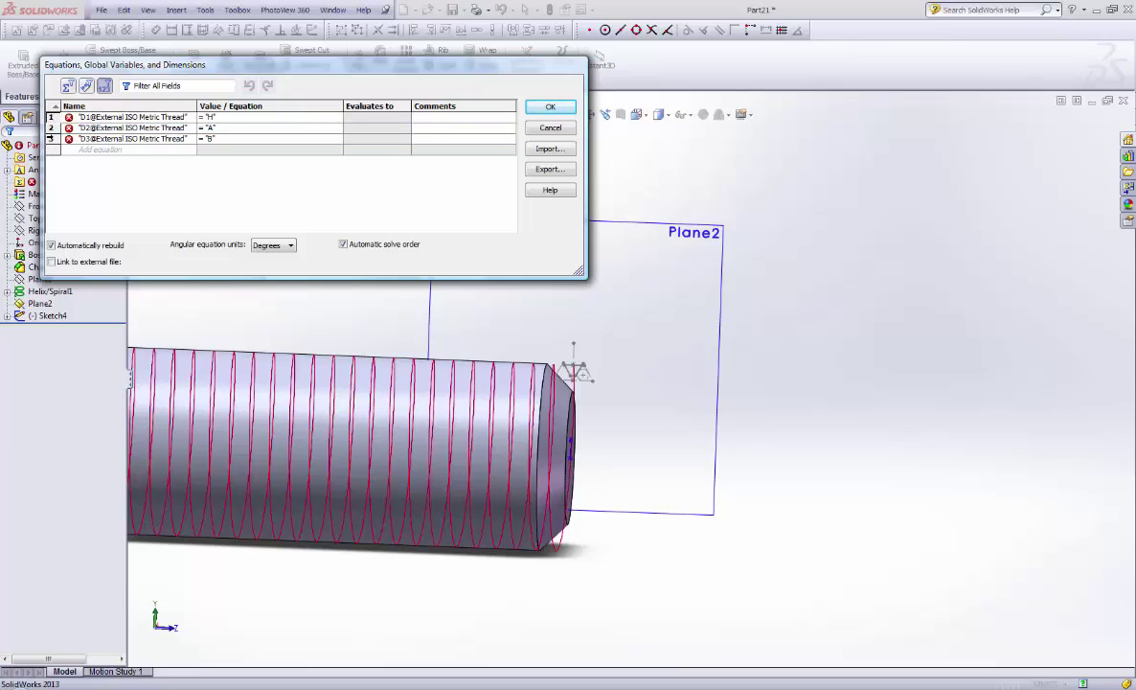
left_click(51, 138, "shift")
key("Delete")
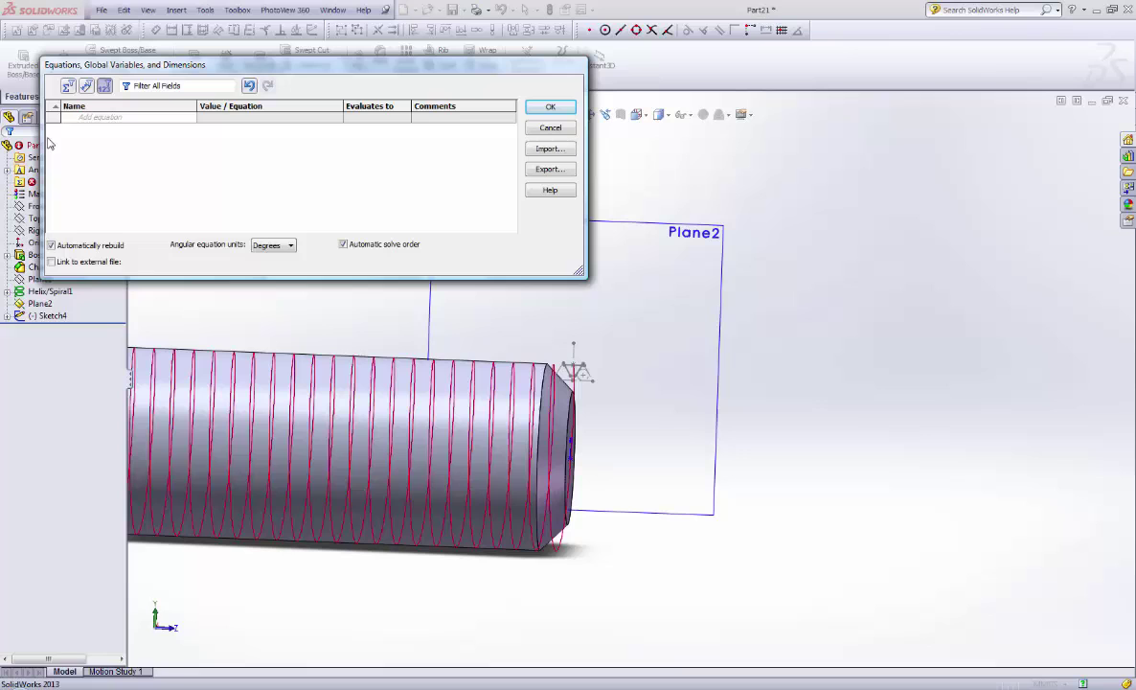
Step: Import all equations from ISO External Metric Thread.txt without linking to the file, and accept the equation list
left_click(550, 149)
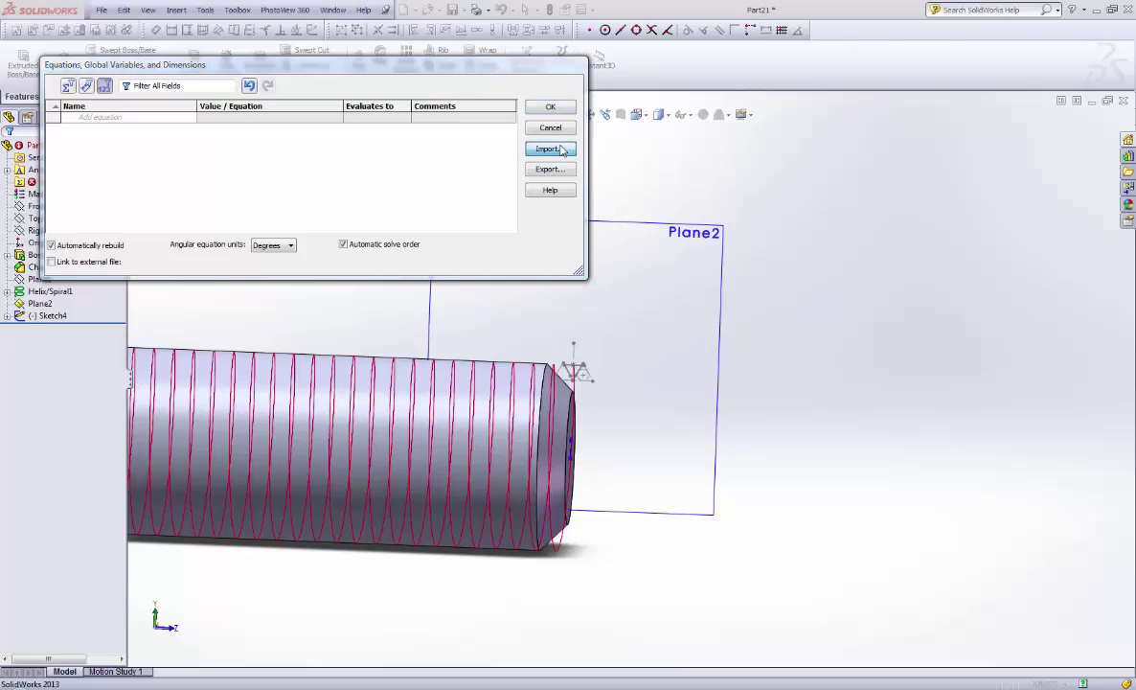
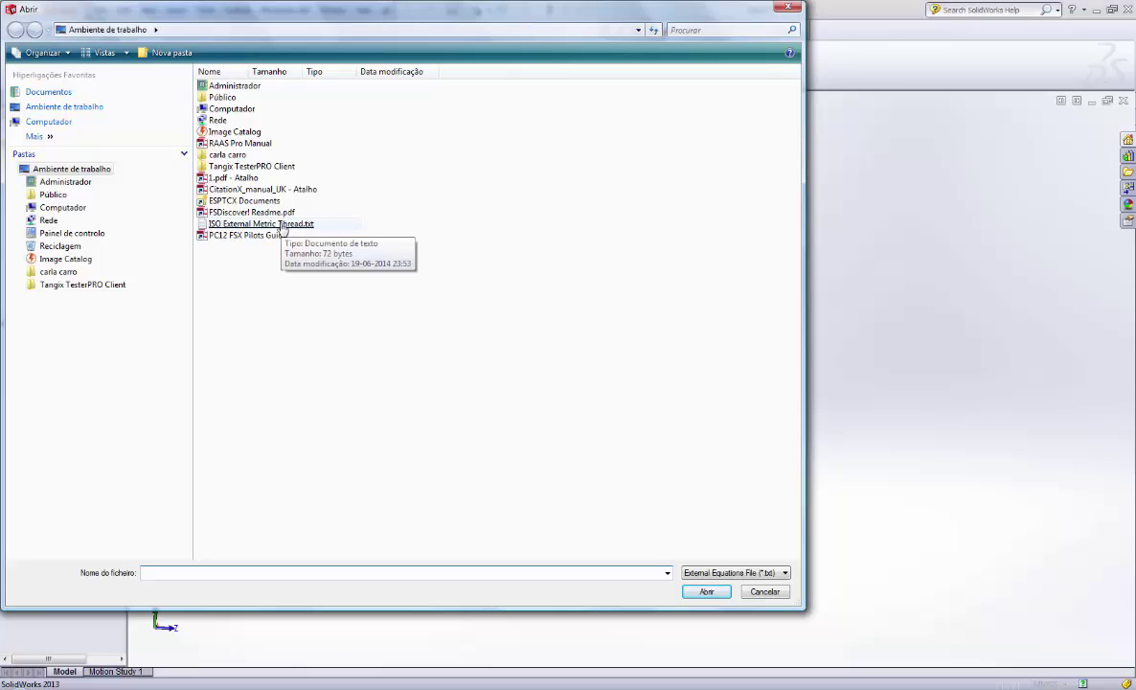
double_click(260, 223)
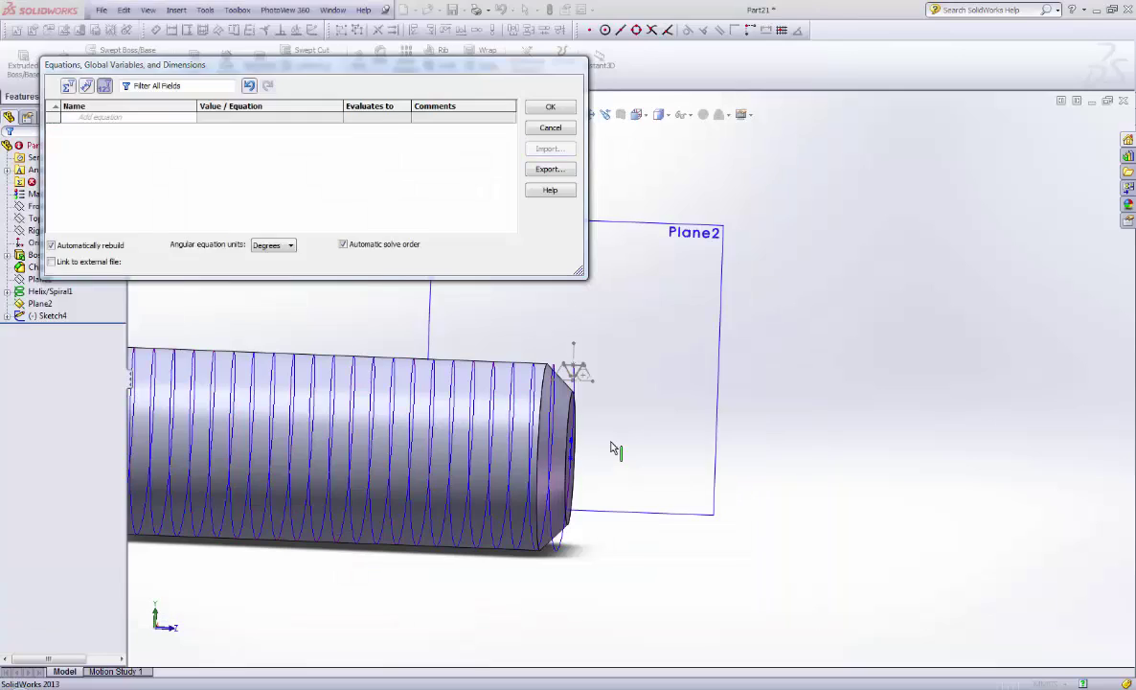
left_click(63, 151)
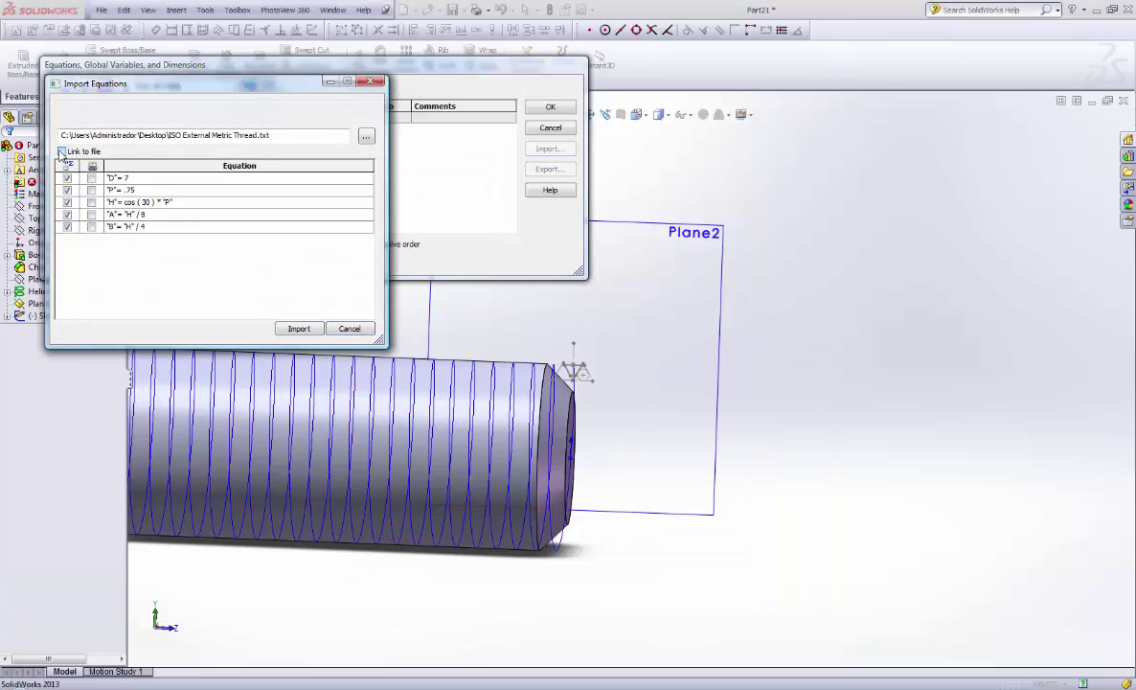
left_click(298, 330)
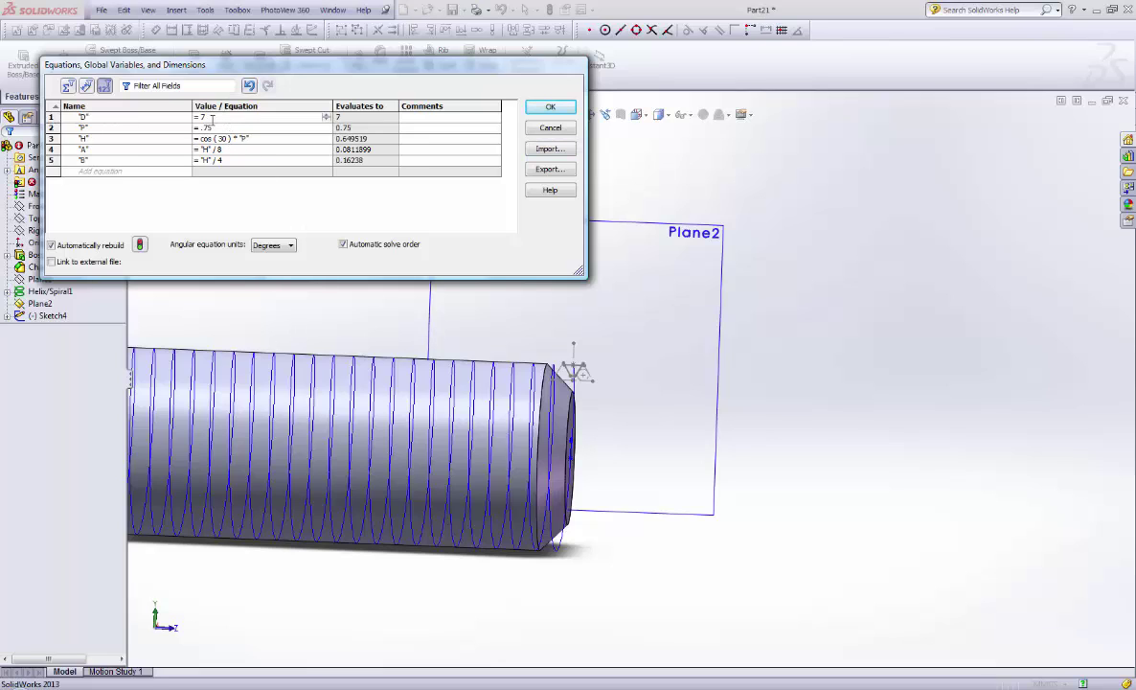
left_click(222, 129)
left_click(342, 135)
left_click(542, 113)
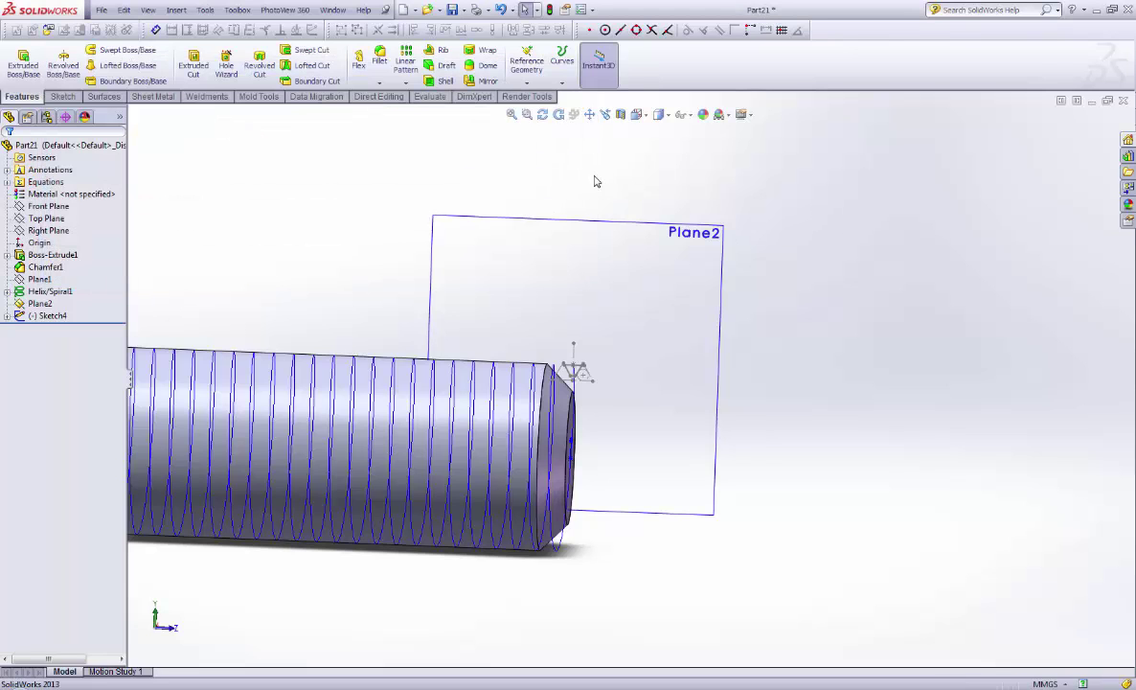
Step: Delete the External ISO Metric Thread block from Sketch4 and confirm the deletion
scroll(608, 407, "down", 5)
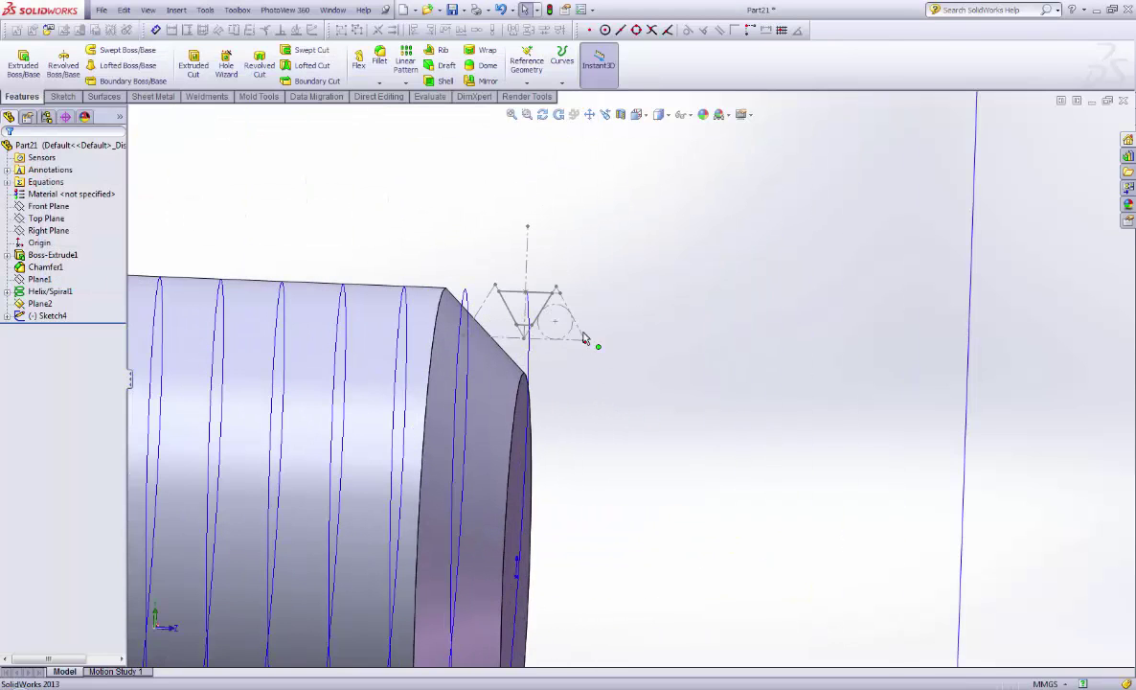
left_click(543, 300)
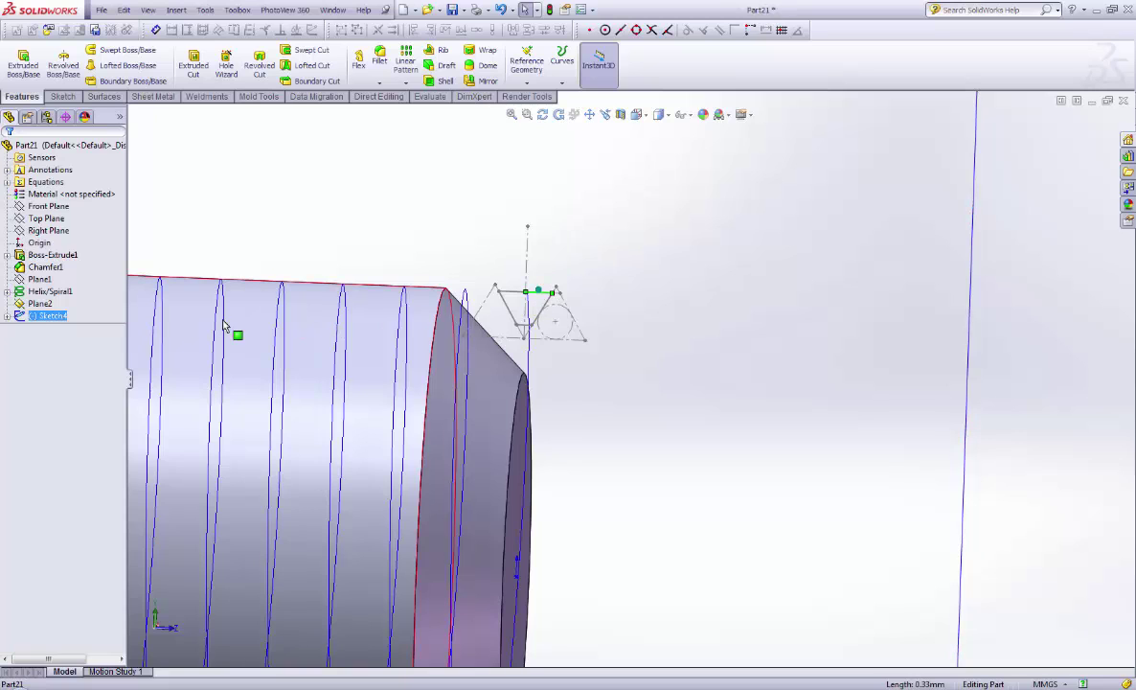
right_click(35, 327)
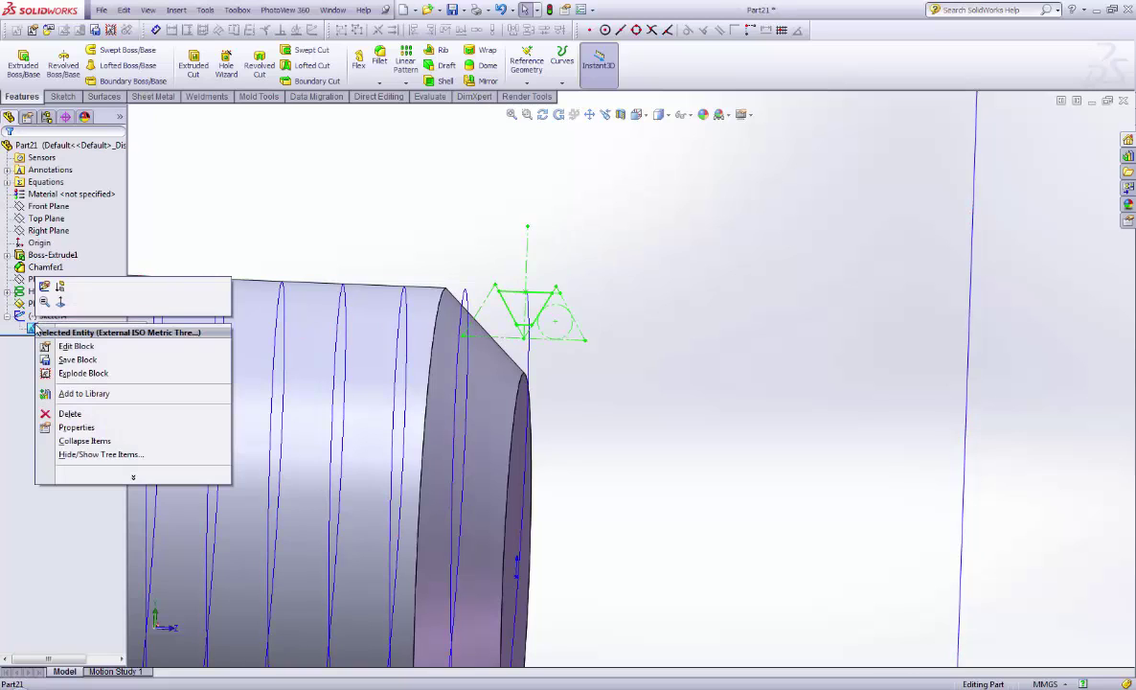
left_click(69, 413)
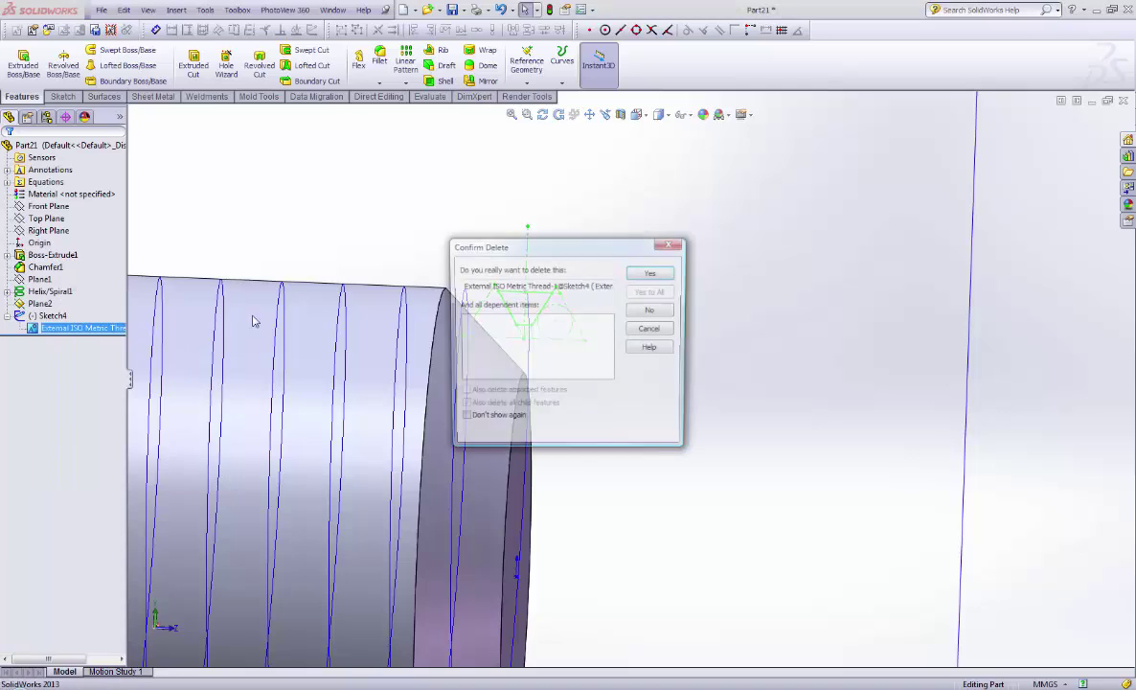
left_click(652, 272)
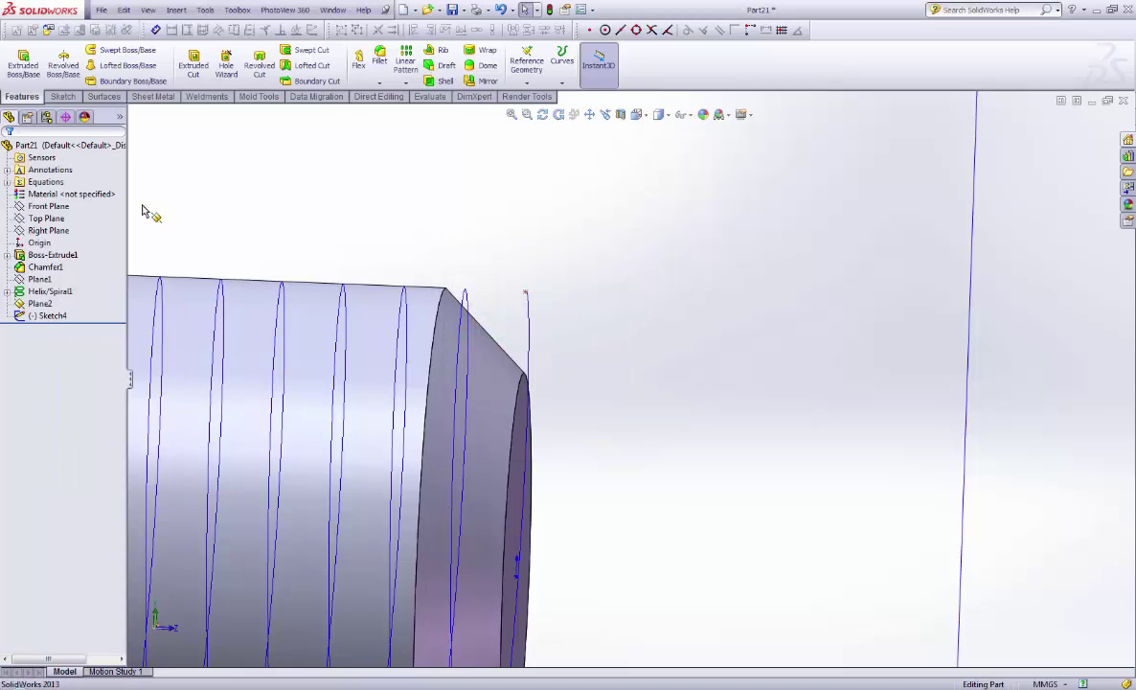
Step: Insert Block1 in a new sketch on Plane2, placing it on the sketch origin at the helix start
left_click(47, 29)
scroll(774, 375, "up", 5)
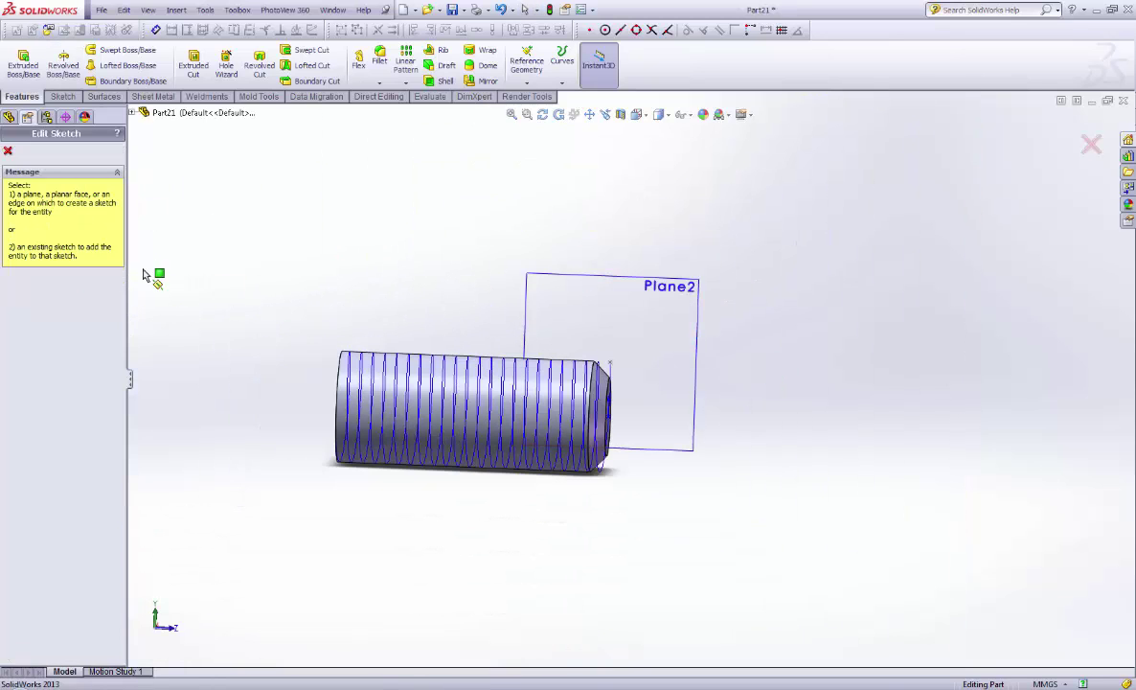
left_click(689, 293)
scroll(632, 378, "down", 6)
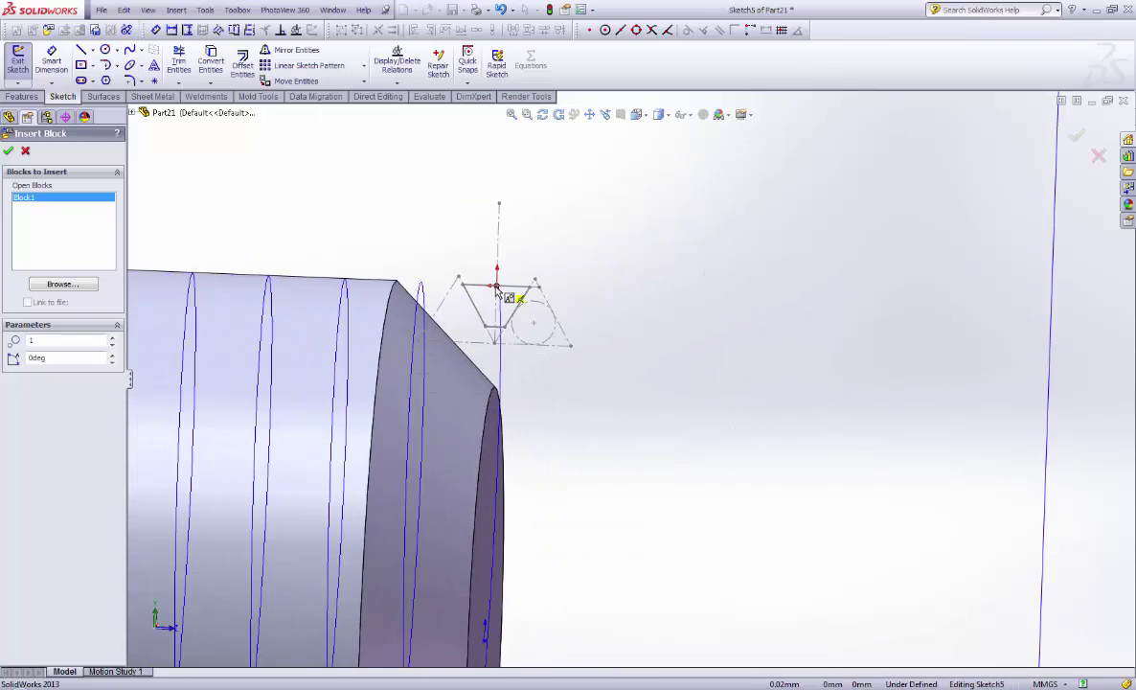
left_click(497, 286)
left_click(182, 277)
left_click(7, 151)
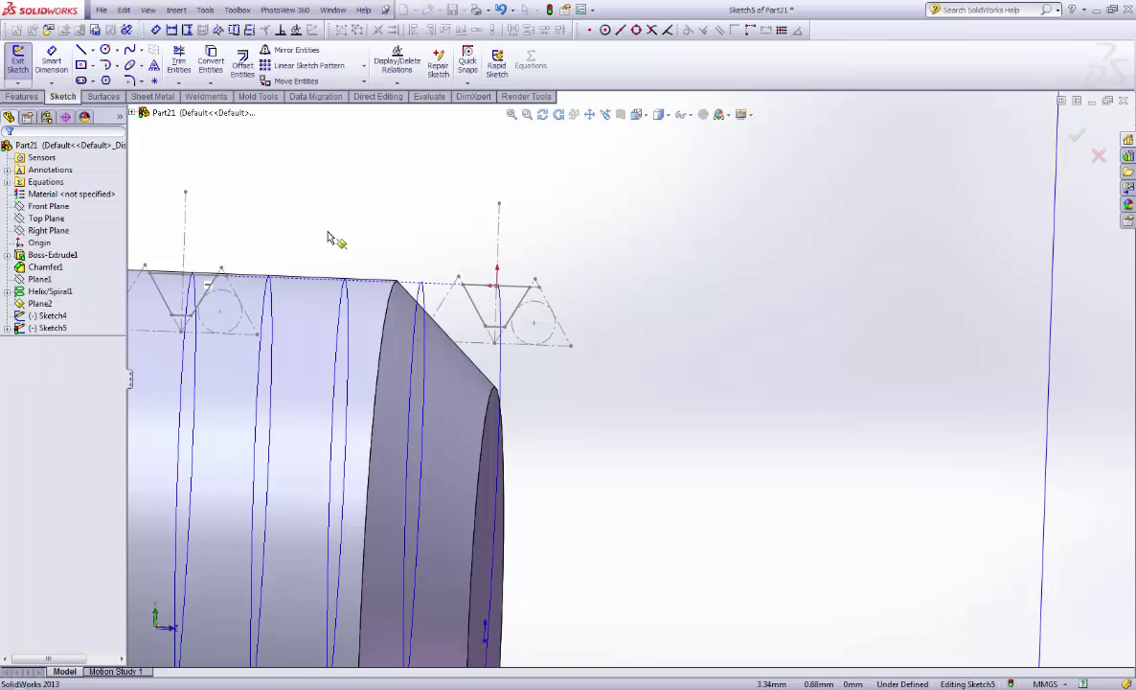
Step: Check the block's alignment with the helix start point and exit the sketch
scroll(603, 316, "up", 4)
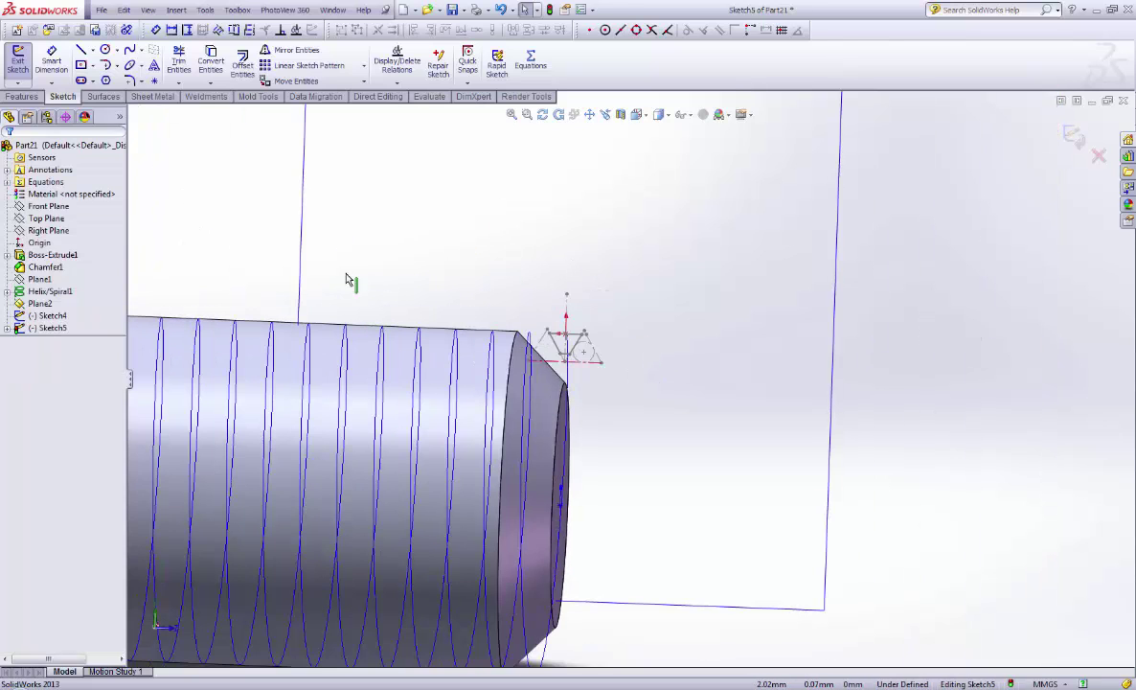
scroll(575, 350, "down", 8)
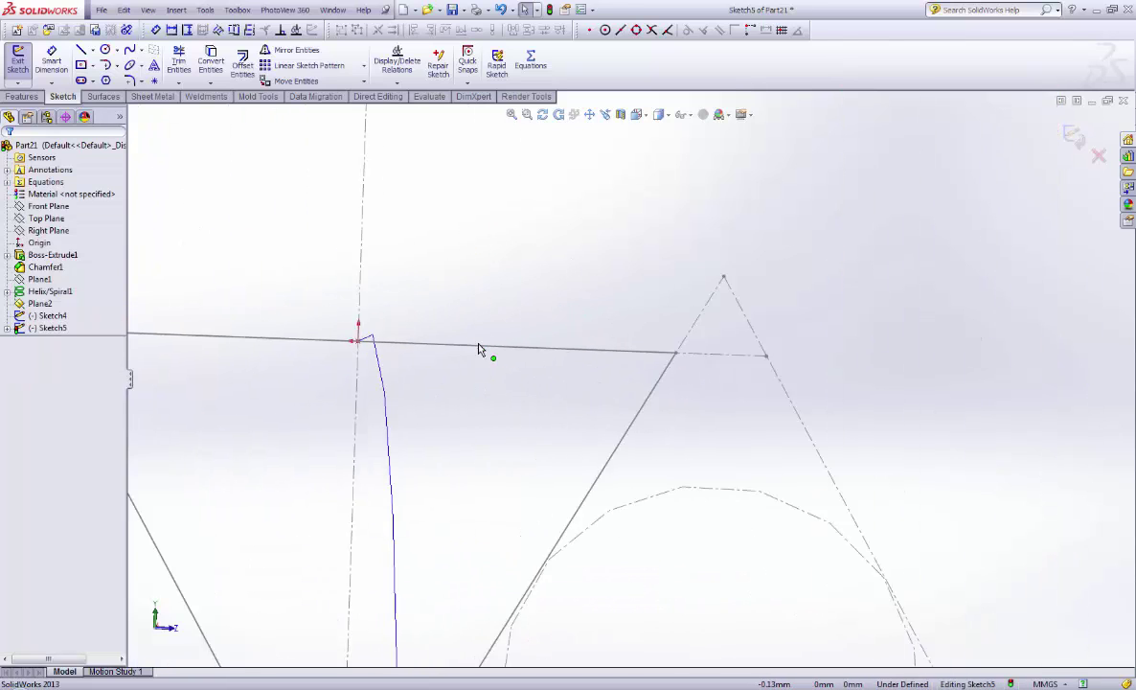
scroll(329, 355, "down", 5)
scroll(471, 353, "up", 8)
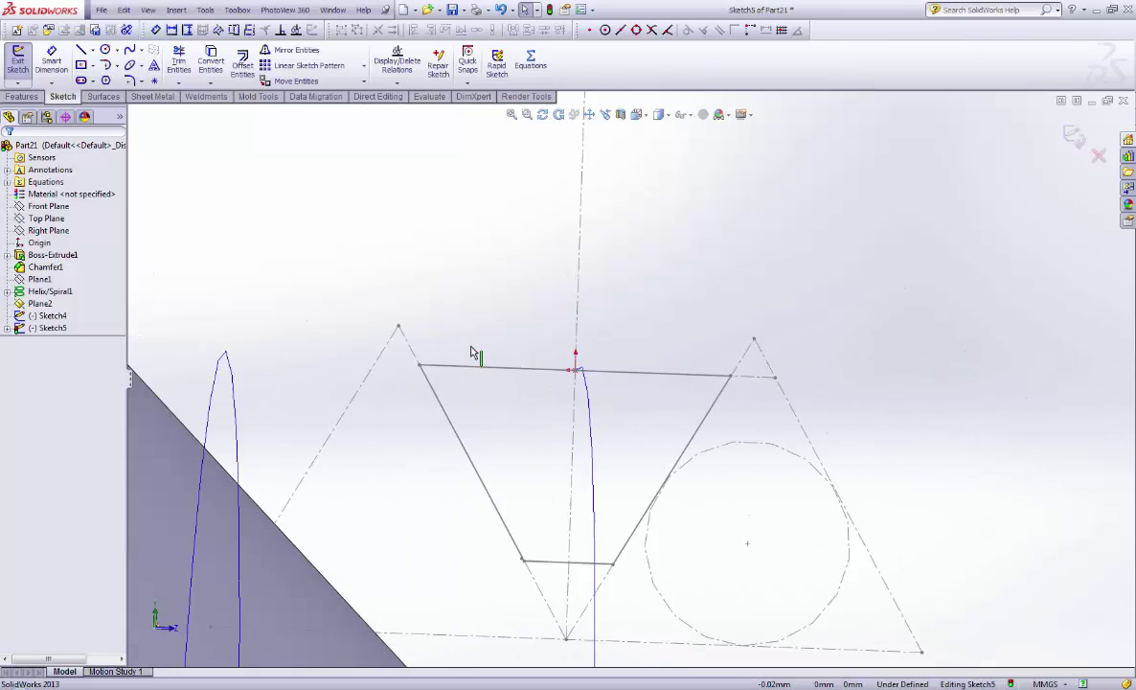
scroll(473, 355, "up", 10)
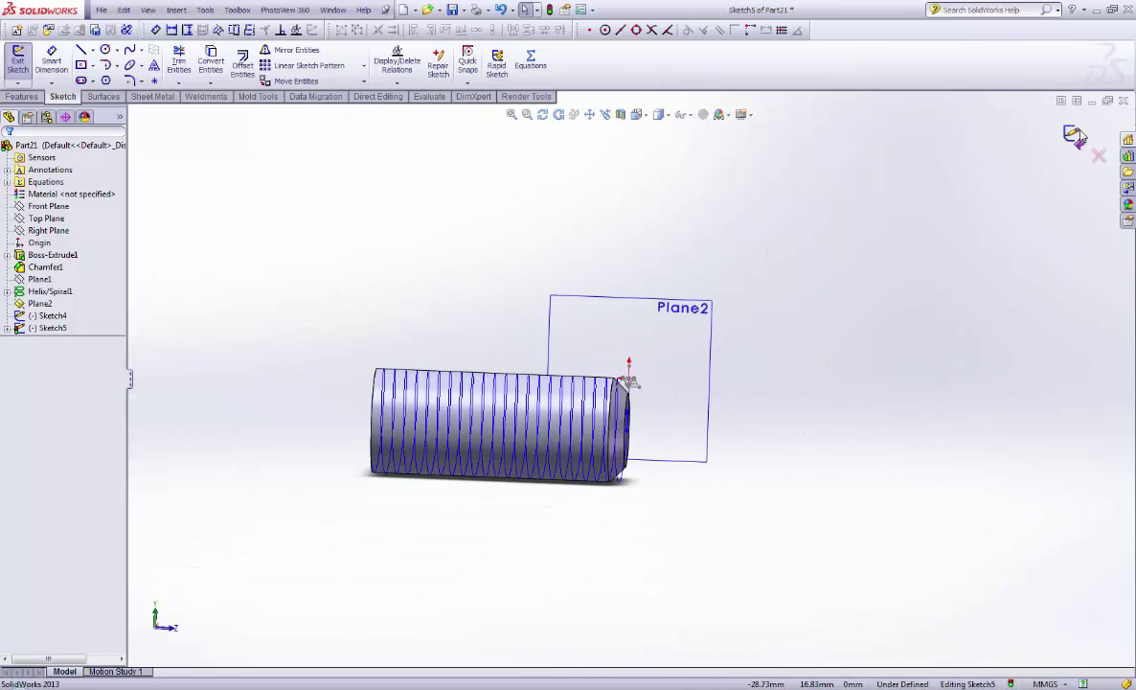
left_click(1075, 135)
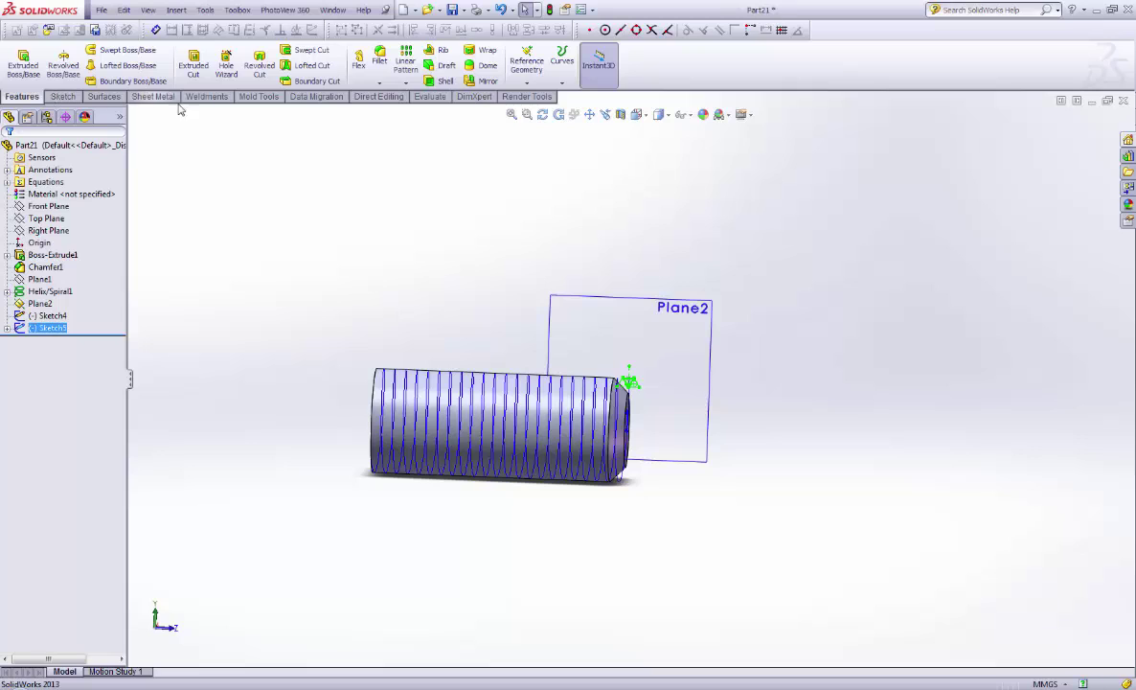
Step: Try to create a swept cut with Sketch5 as the profile and Helix/Spiral1 as the path
left_click(310, 50)
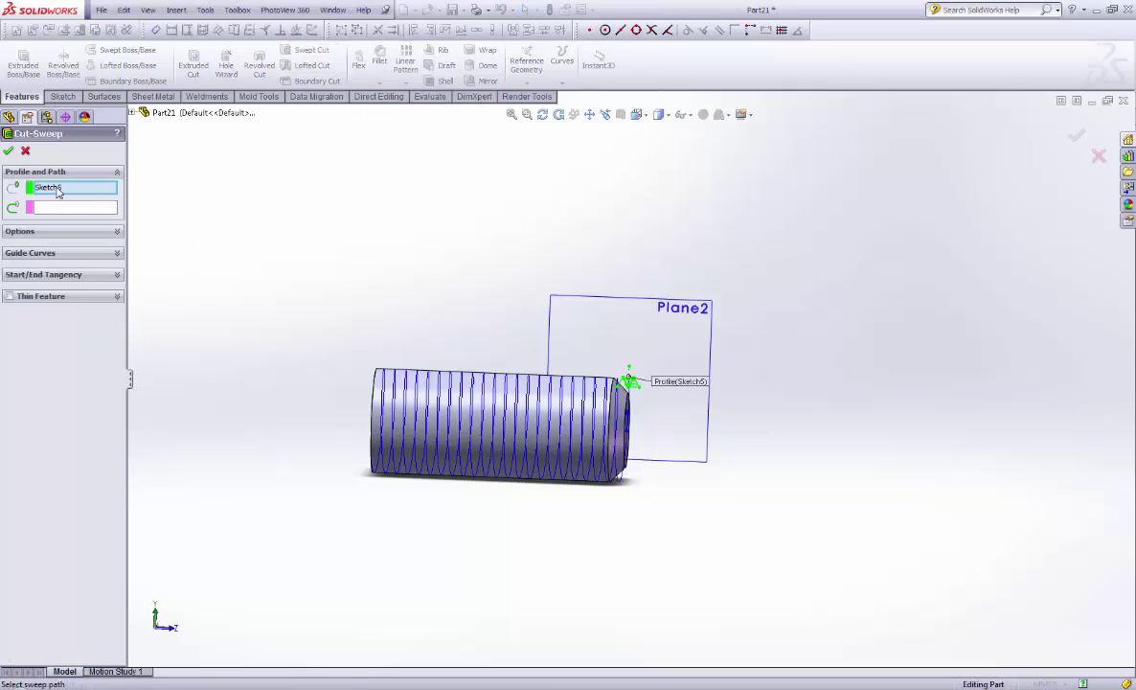
left_click(57, 191)
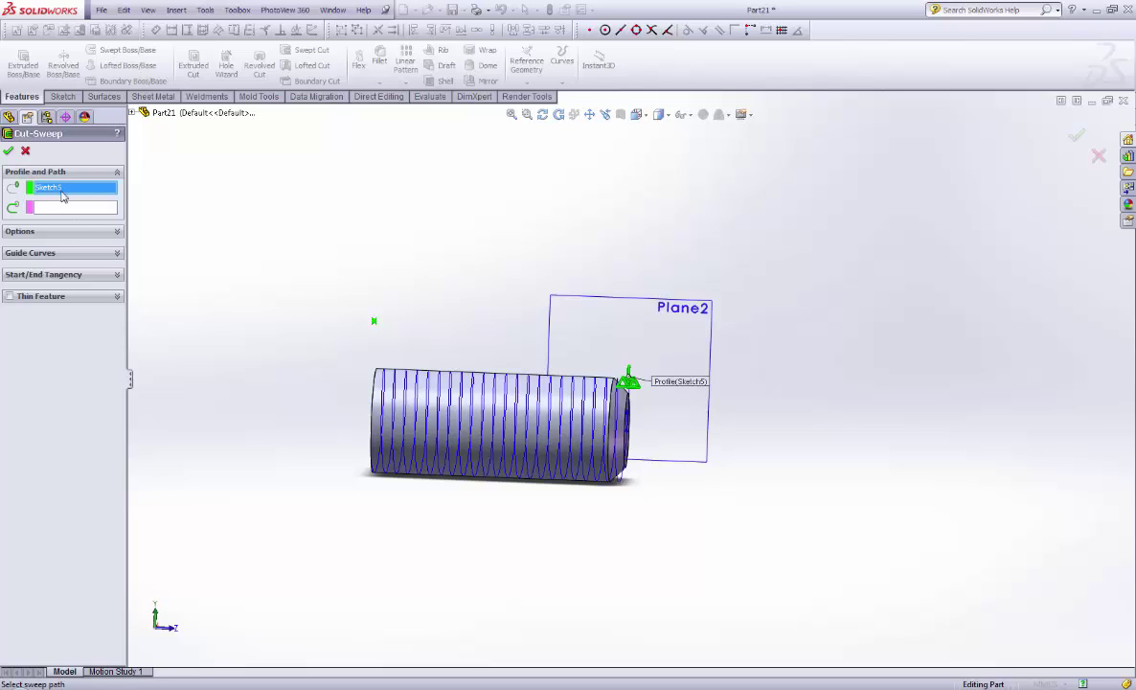
scroll(655, 413, "down", 6)
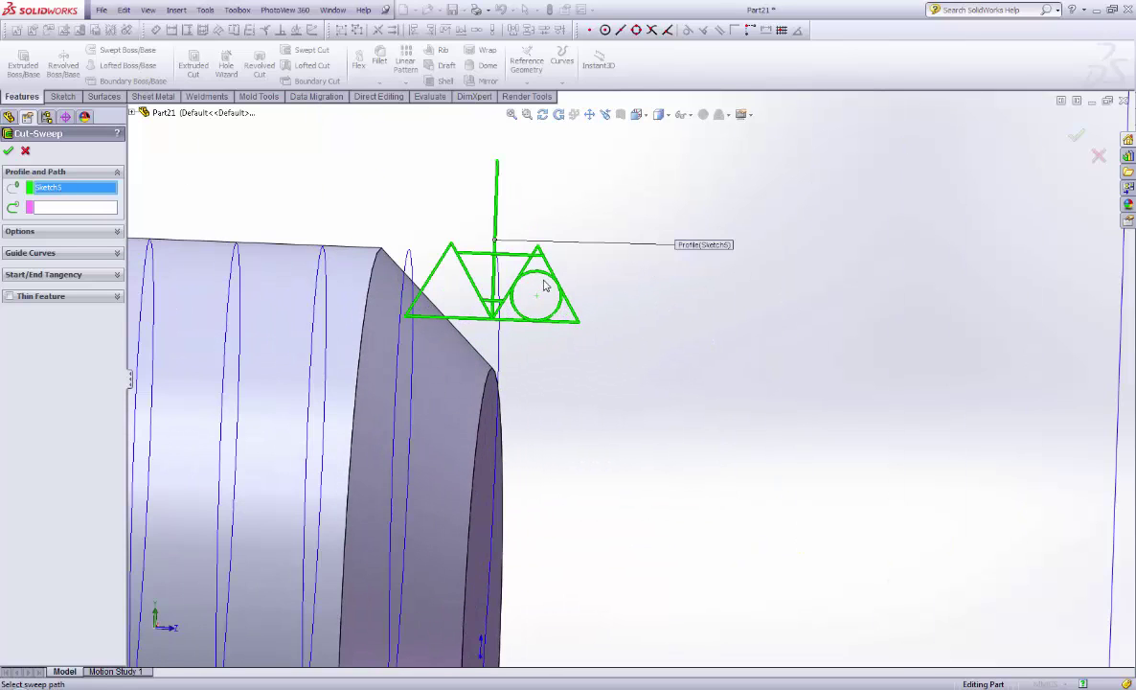
scroll(544, 285, "up", 3)
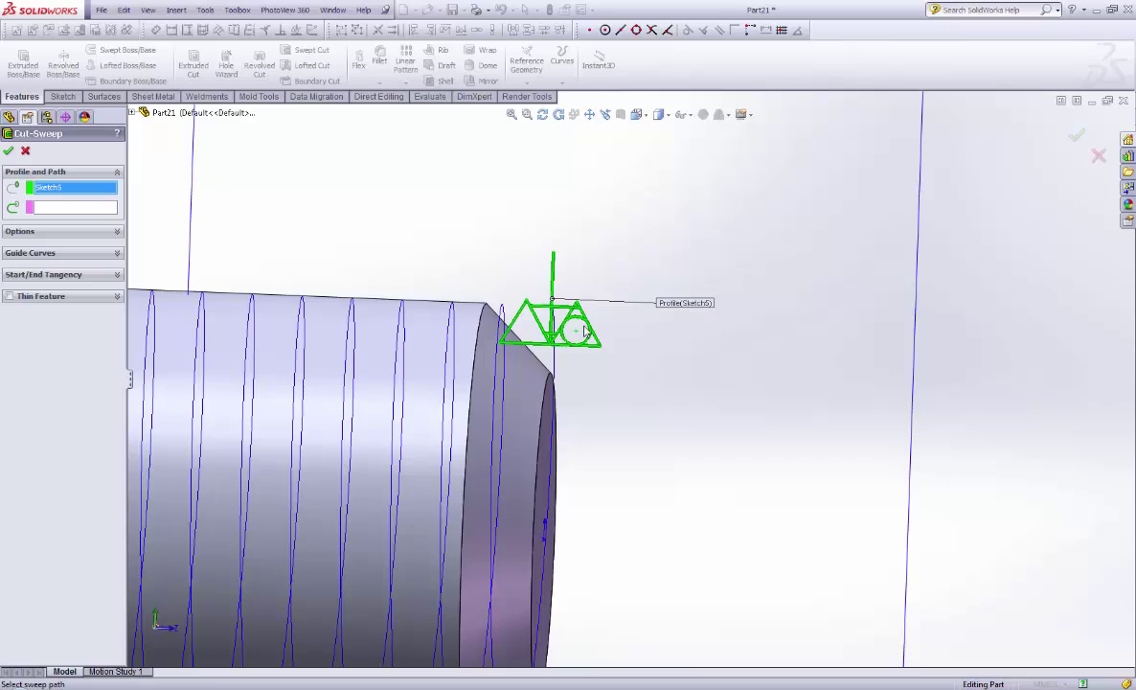
left_click(48, 209)
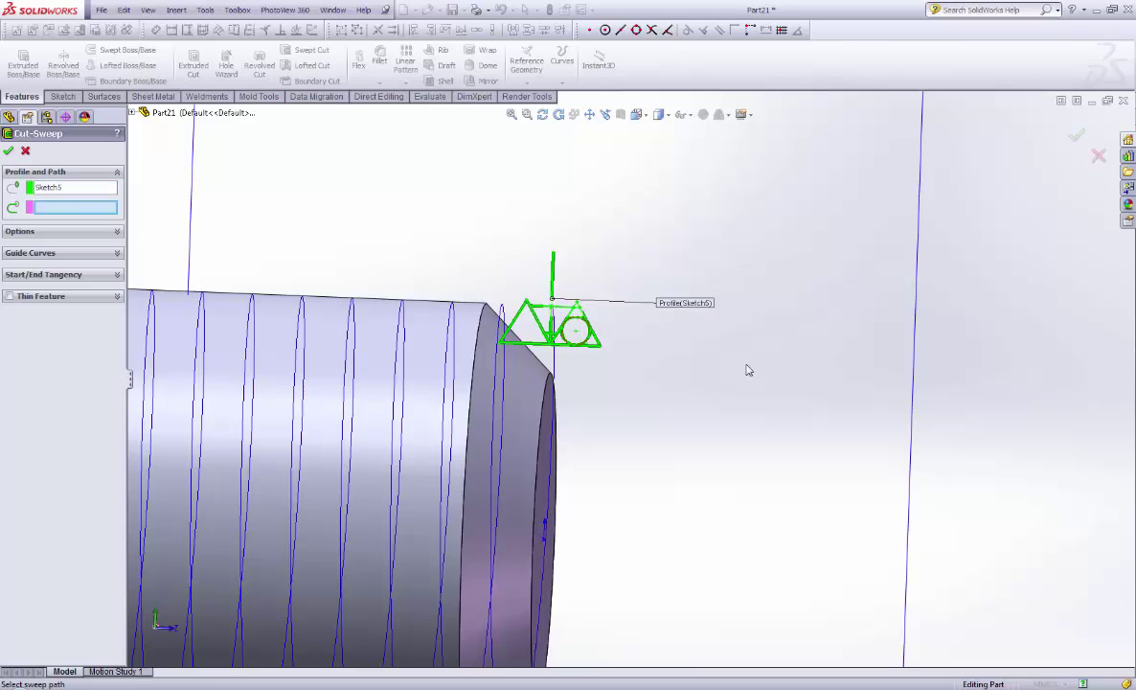
scroll(651, 383, "up", 3)
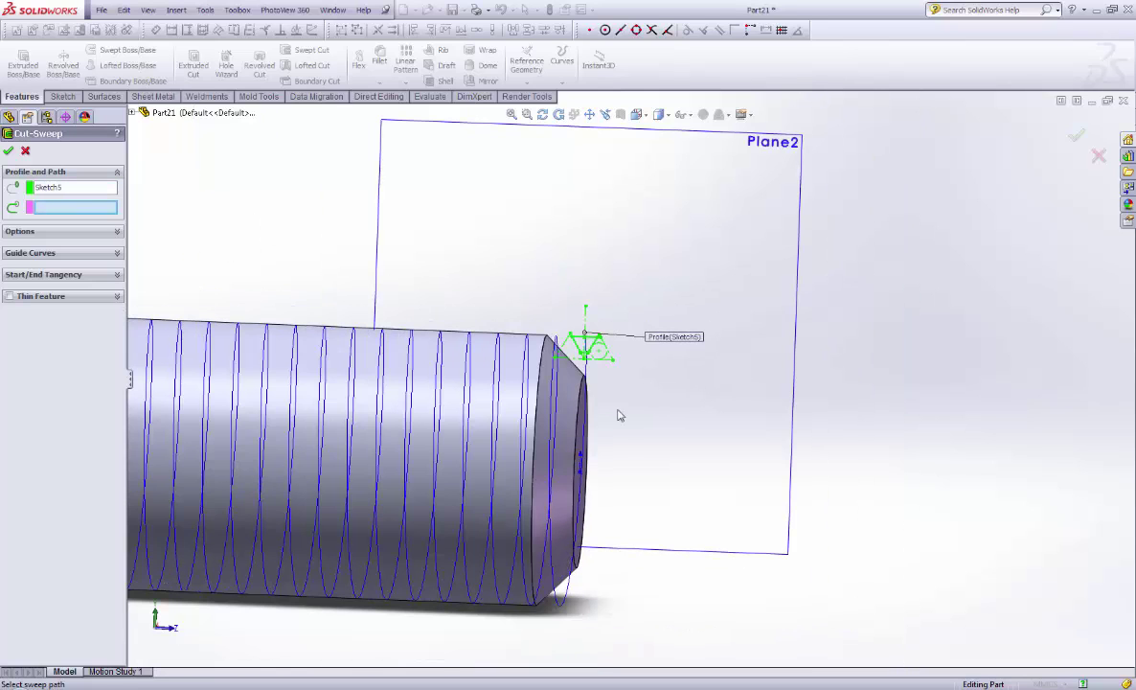
left_click(560, 377)
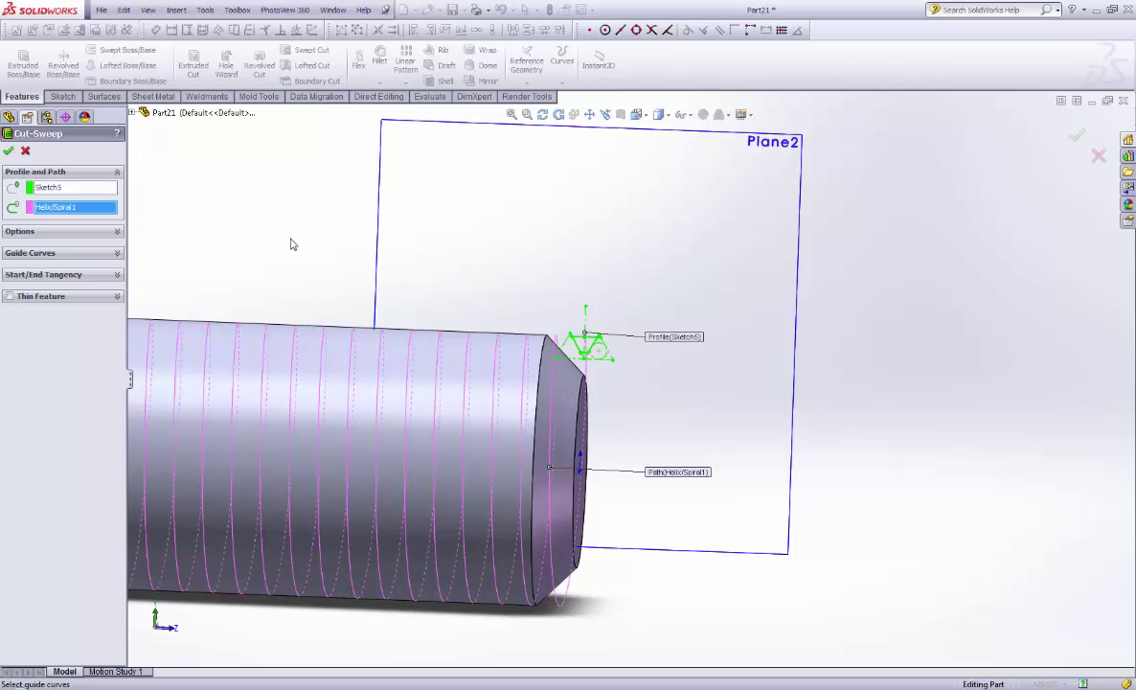
key("f")
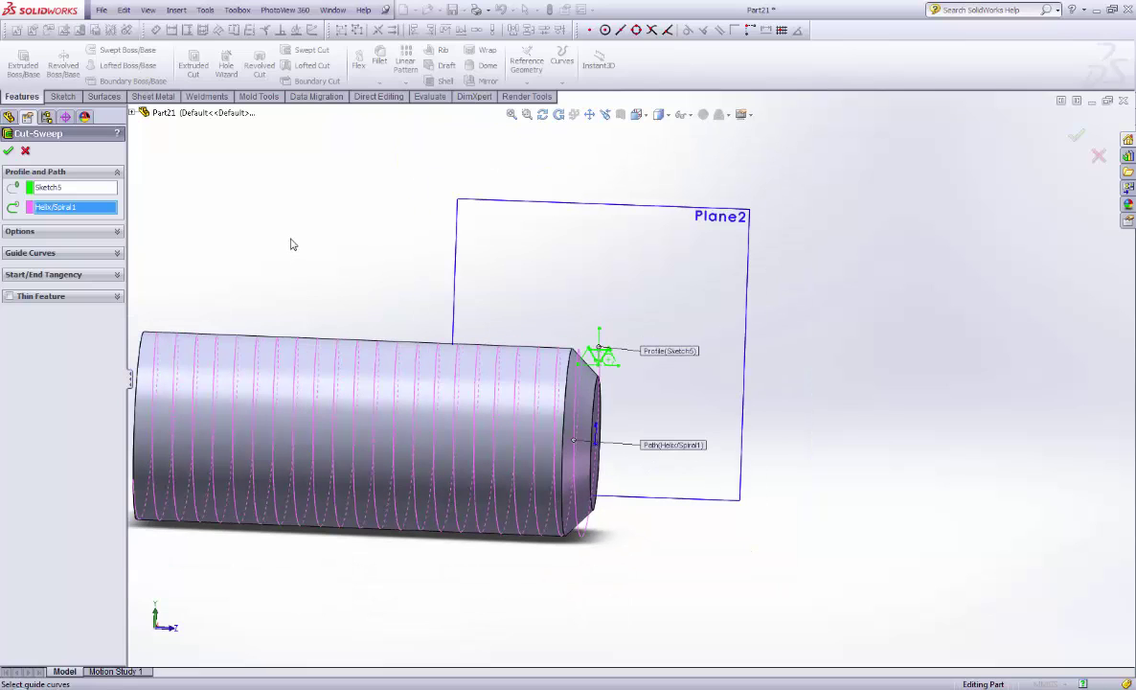
left_click(7, 150)
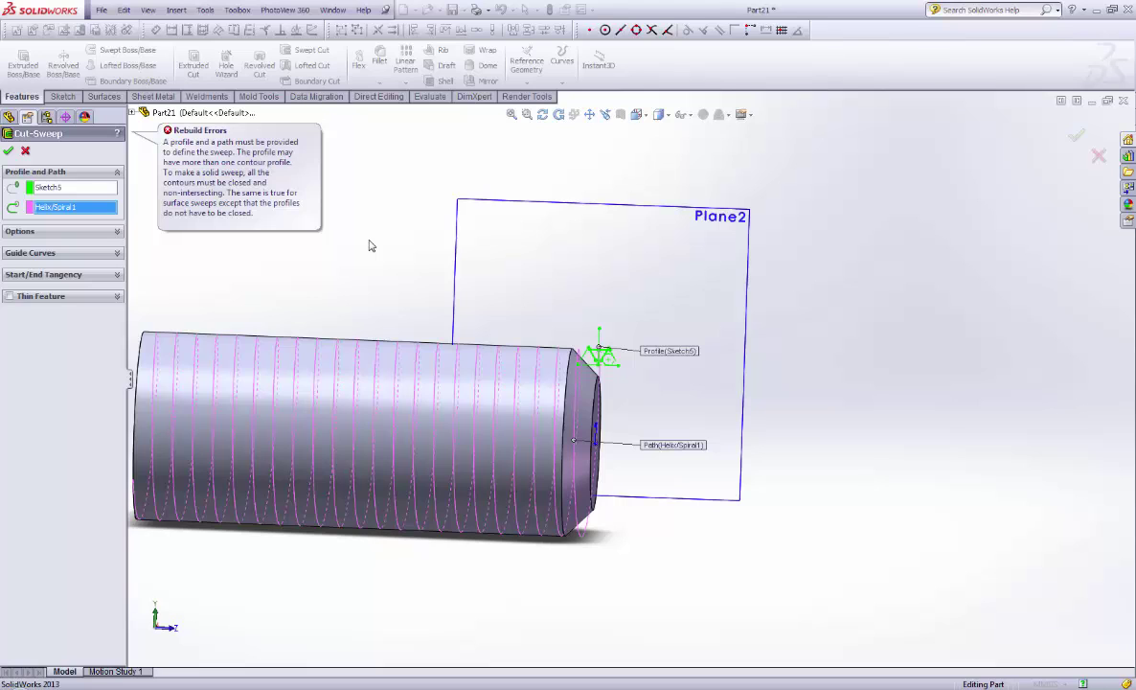
left_click(48, 187)
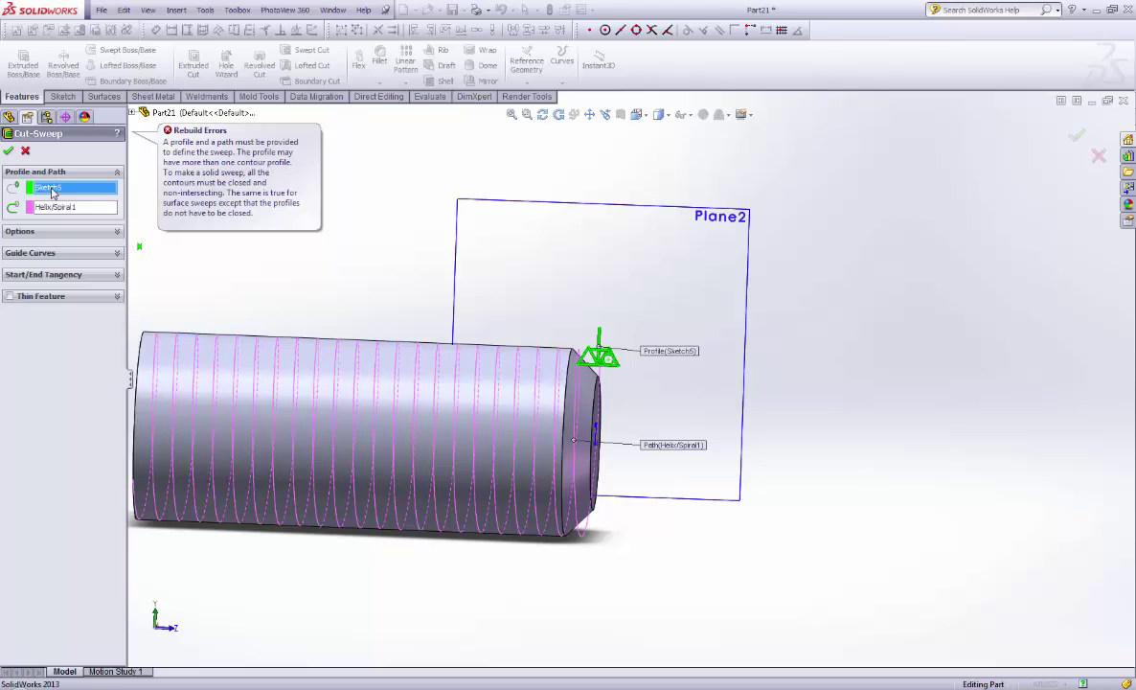
right_click(50, 188)
left_click(91, 210)
scroll(627, 356, "down", 6)
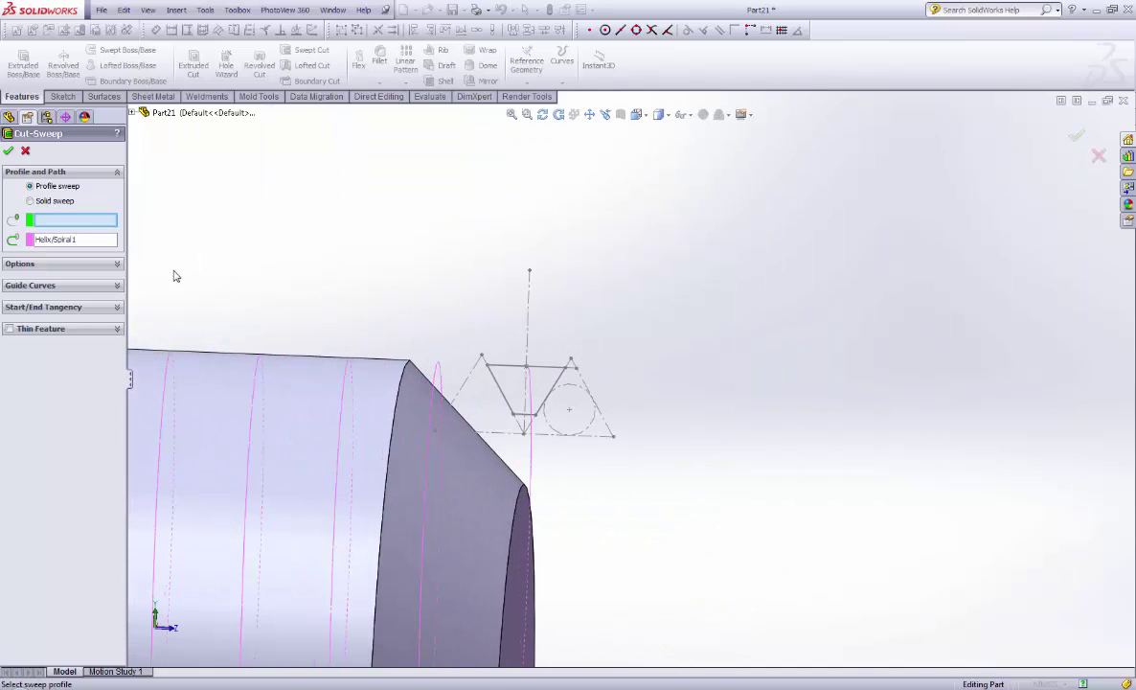
left_click(554, 388)
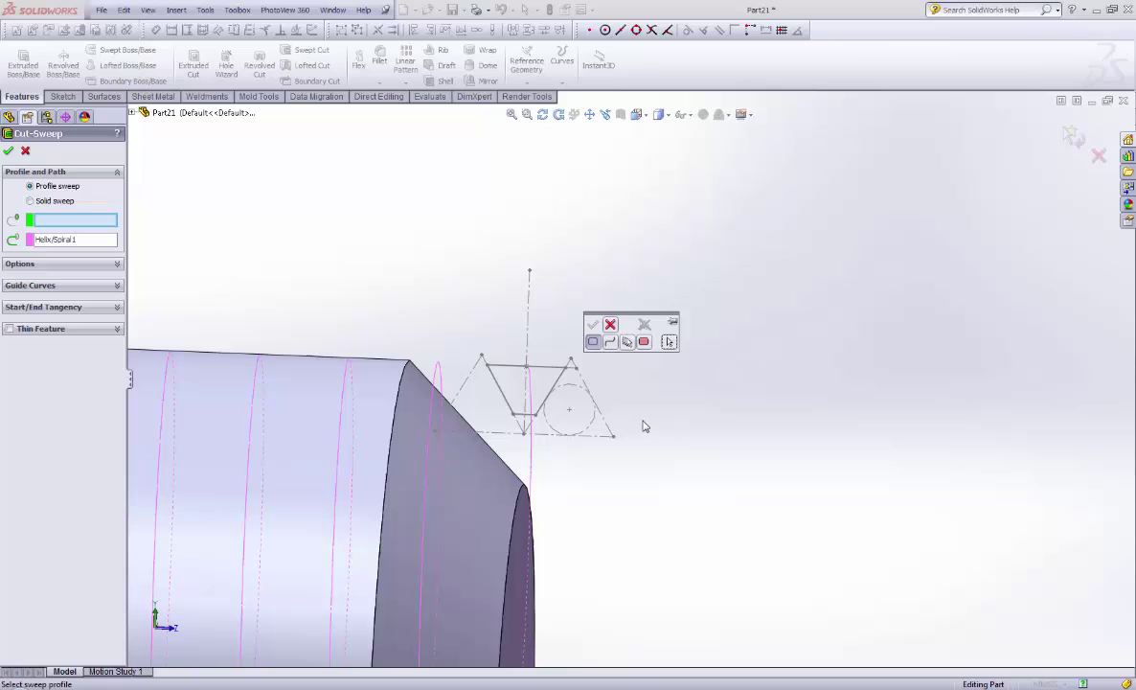
left_click(593, 341)
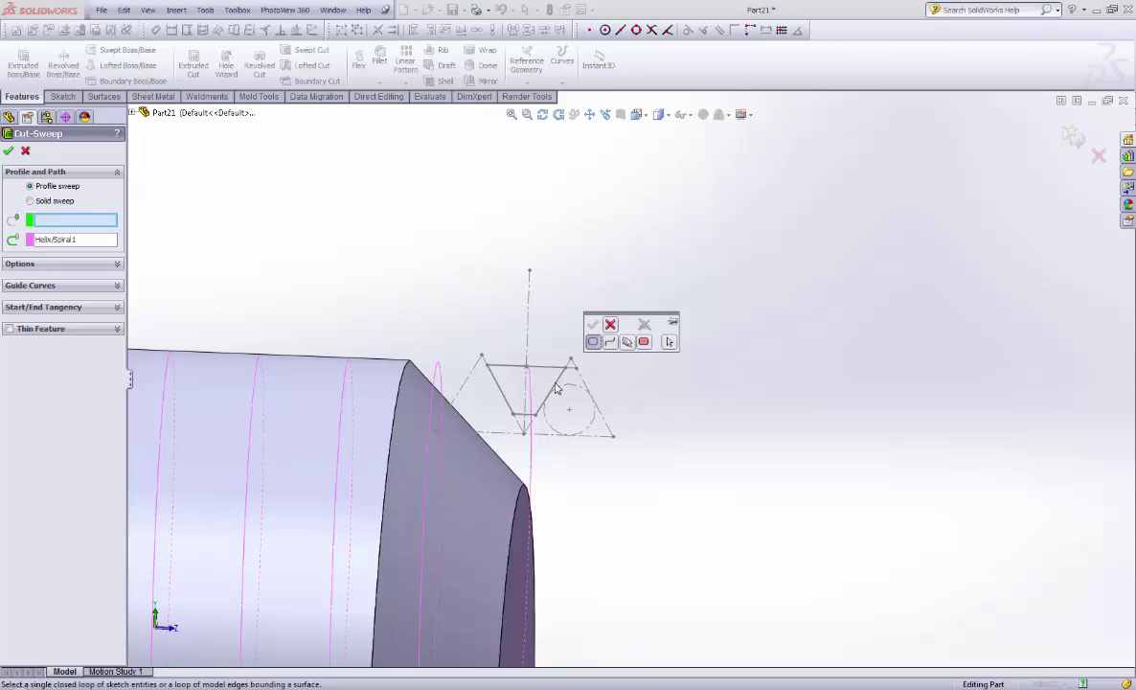
left_click(133, 113)
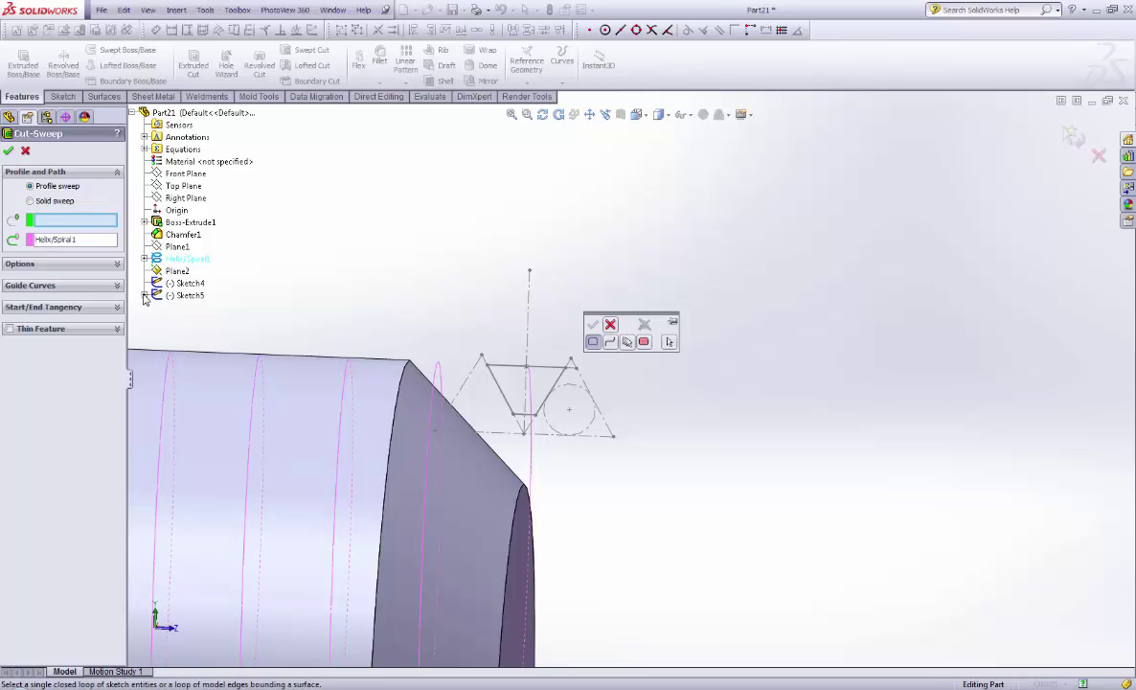
left_click(610, 325)
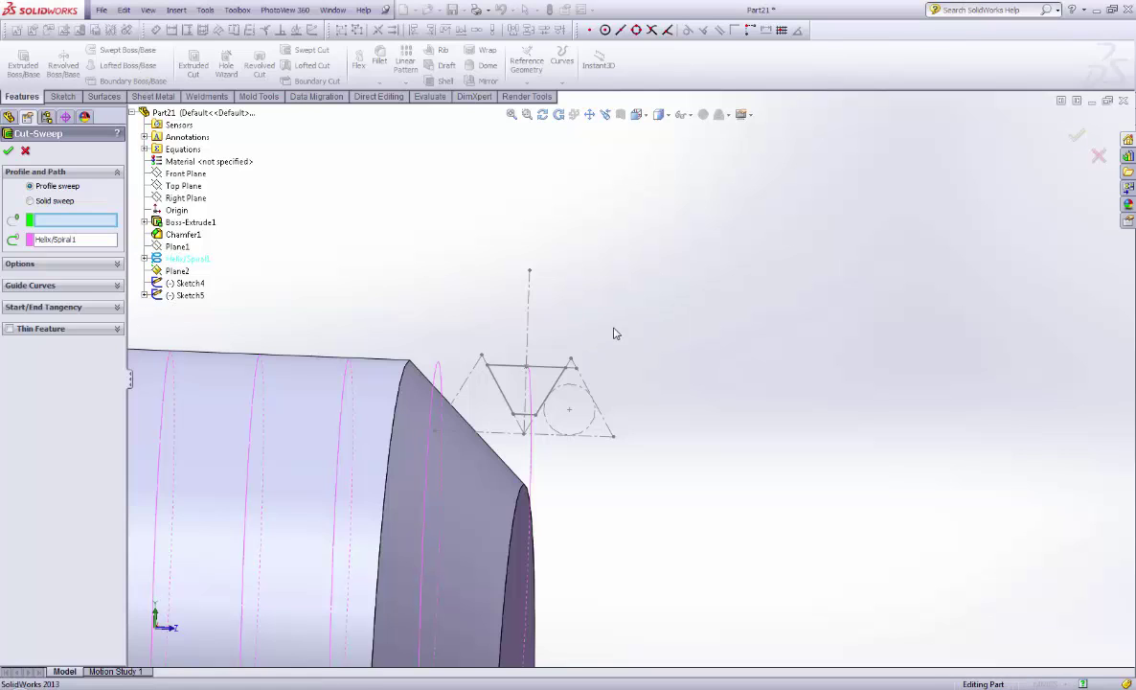
left_click(145, 296)
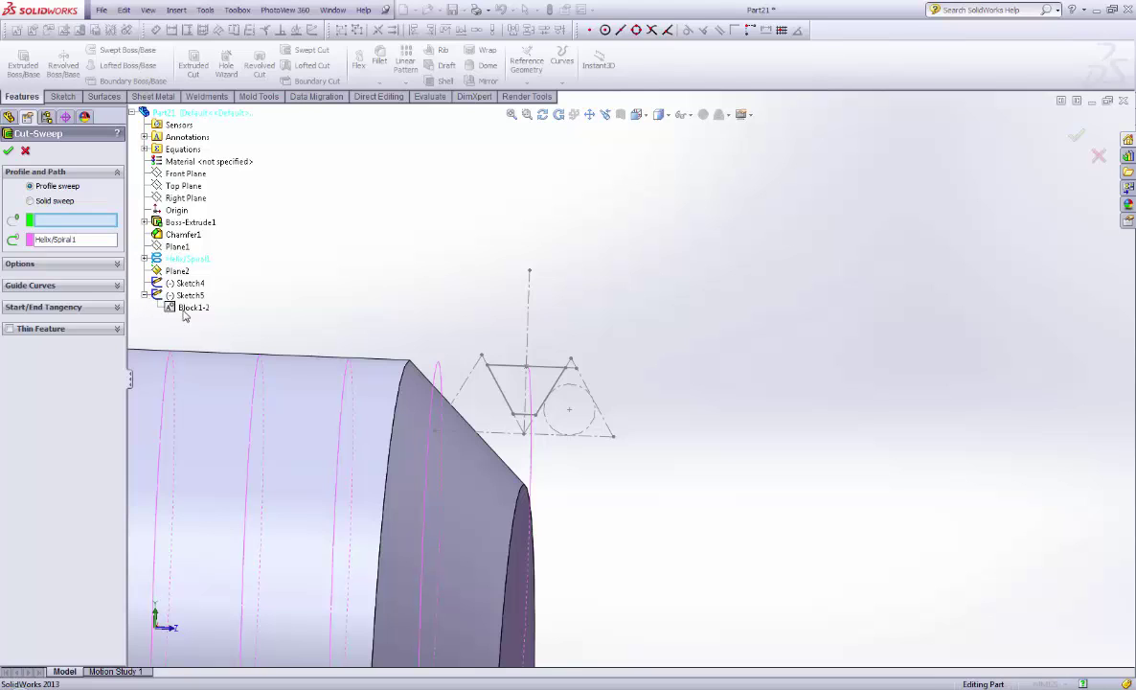
left_click(186, 313)
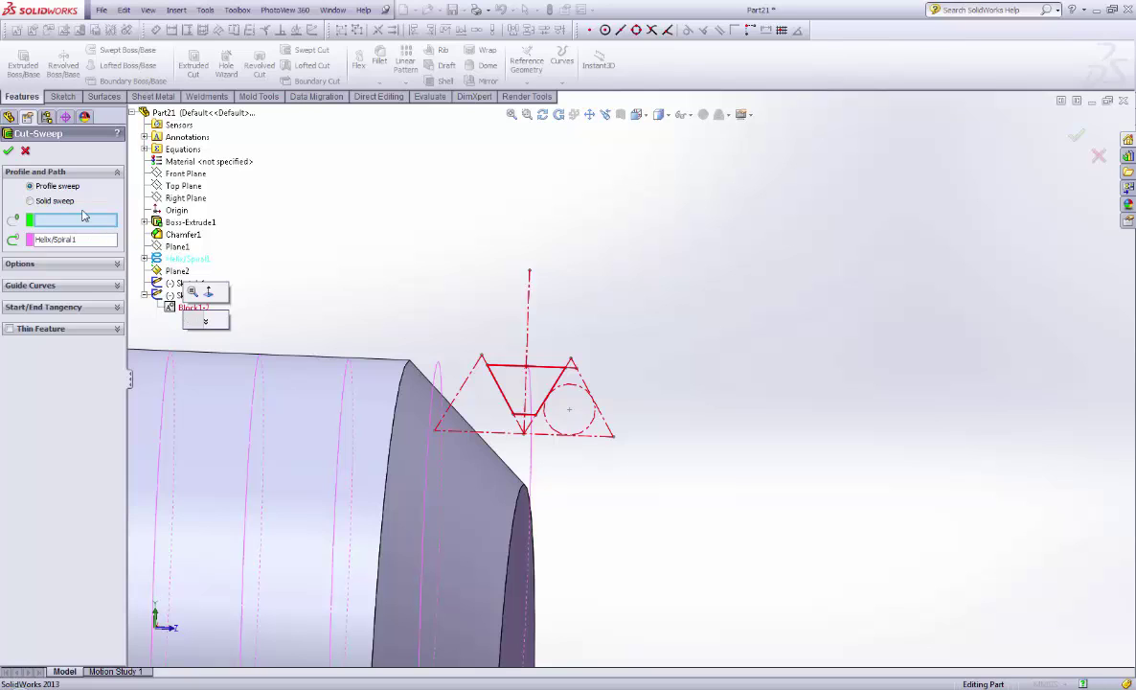
left_click(196, 317)
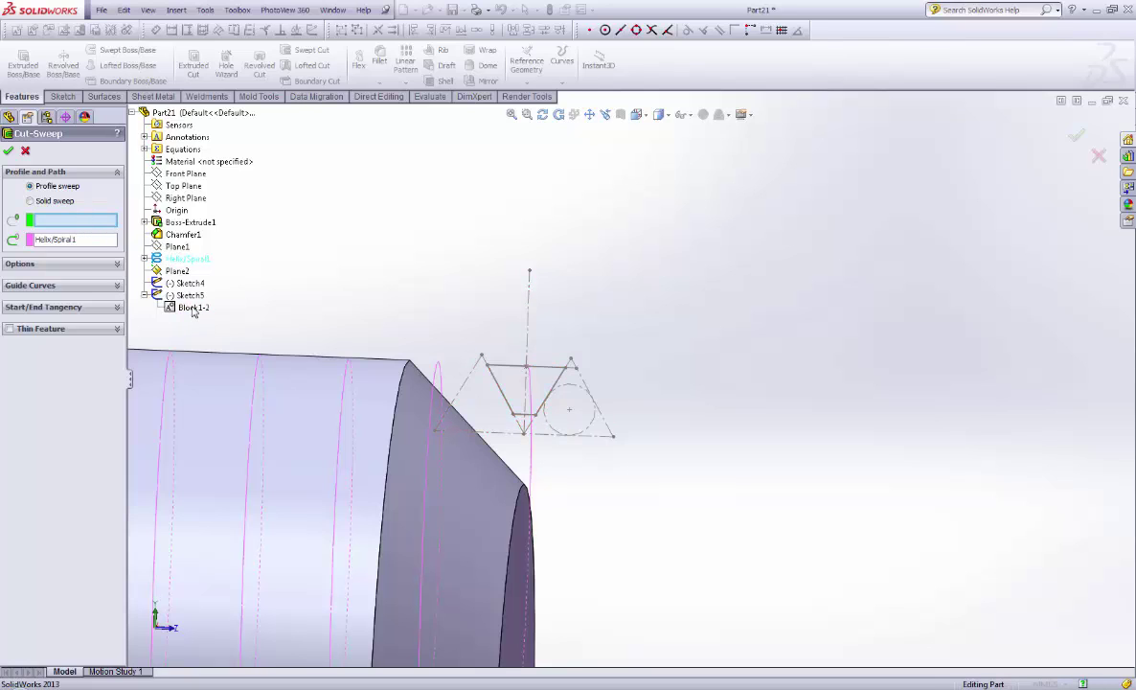
left_click(26, 152)
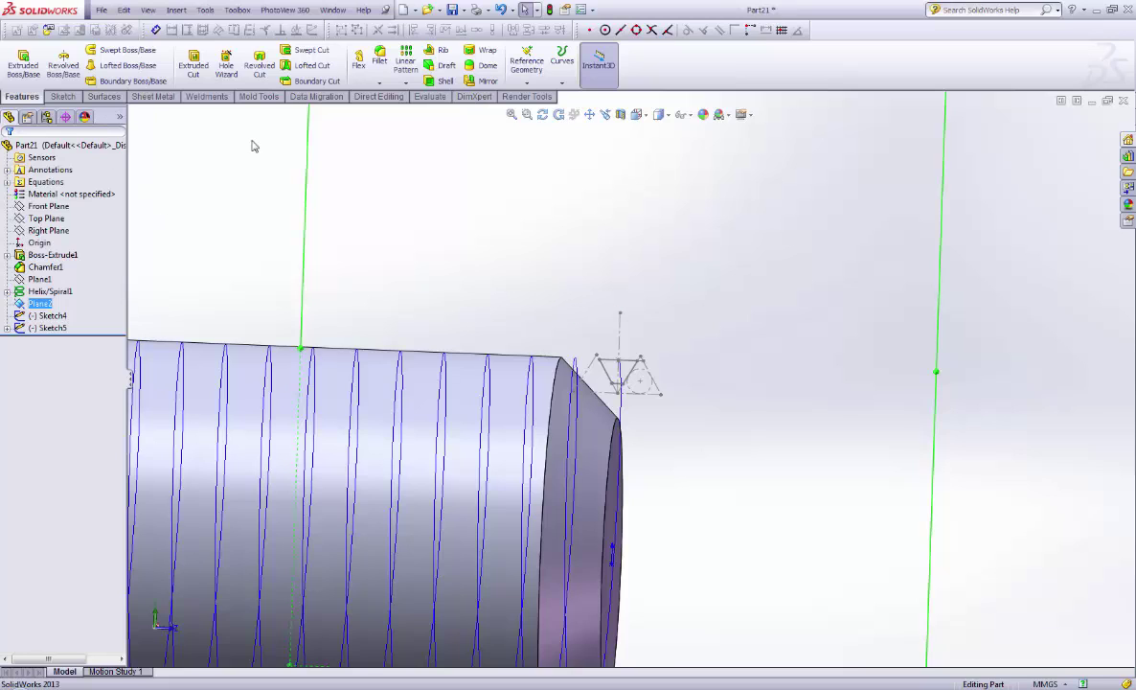
Step: Create a swept cut using the trapezoidal region of the thread block as the profile and Helix/Spiral1 as the path
left_click(308, 50)
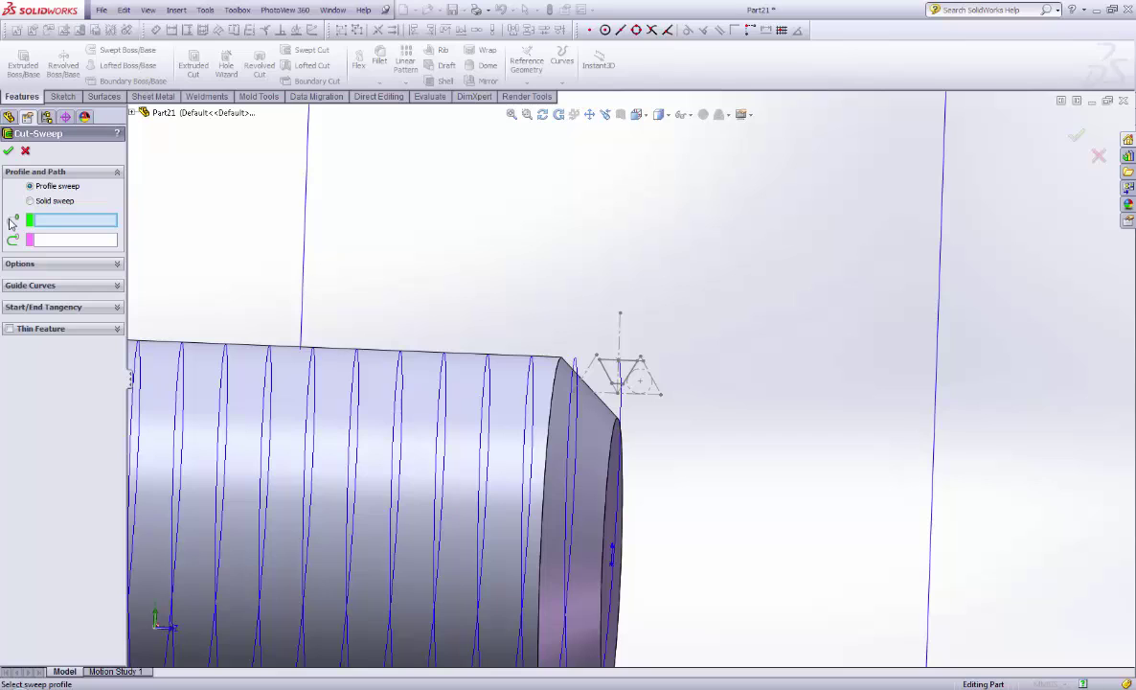
scroll(613, 356, "down", 3)
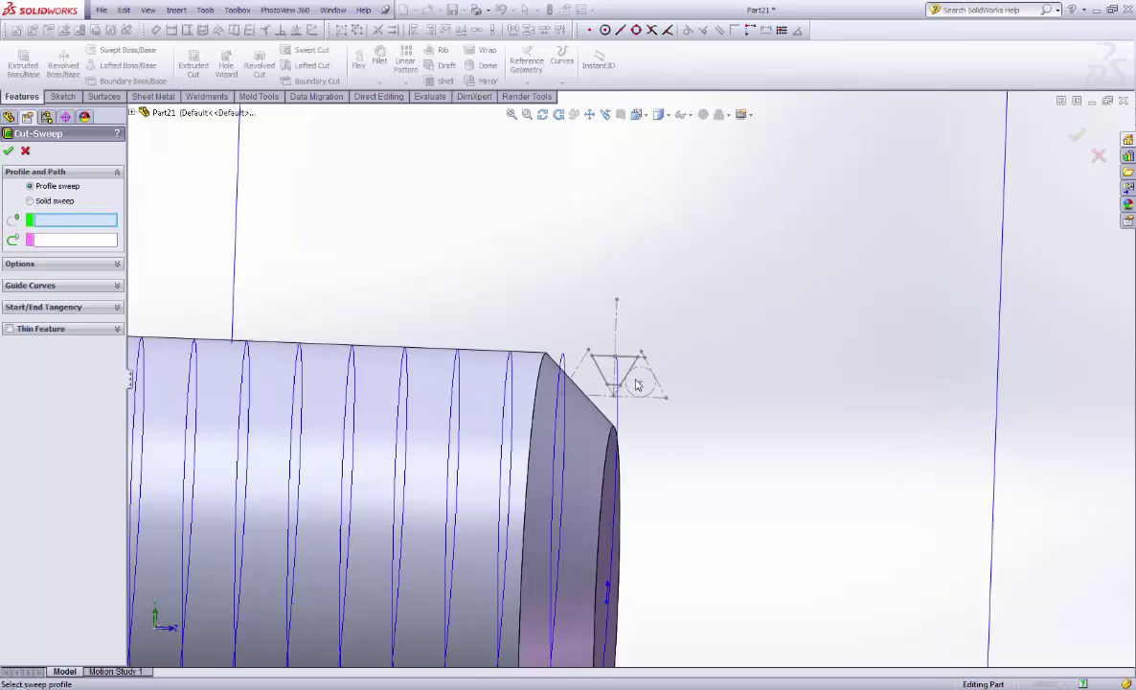
left_click(630, 351)
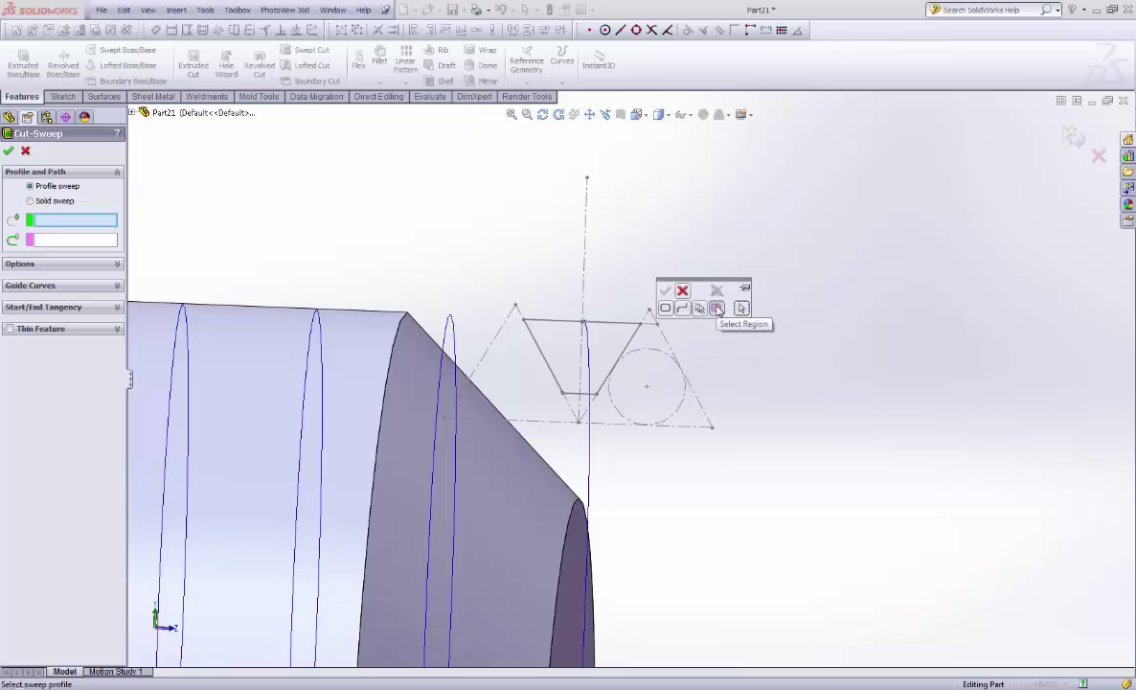
left_click(717, 309)
left_click(618, 352)
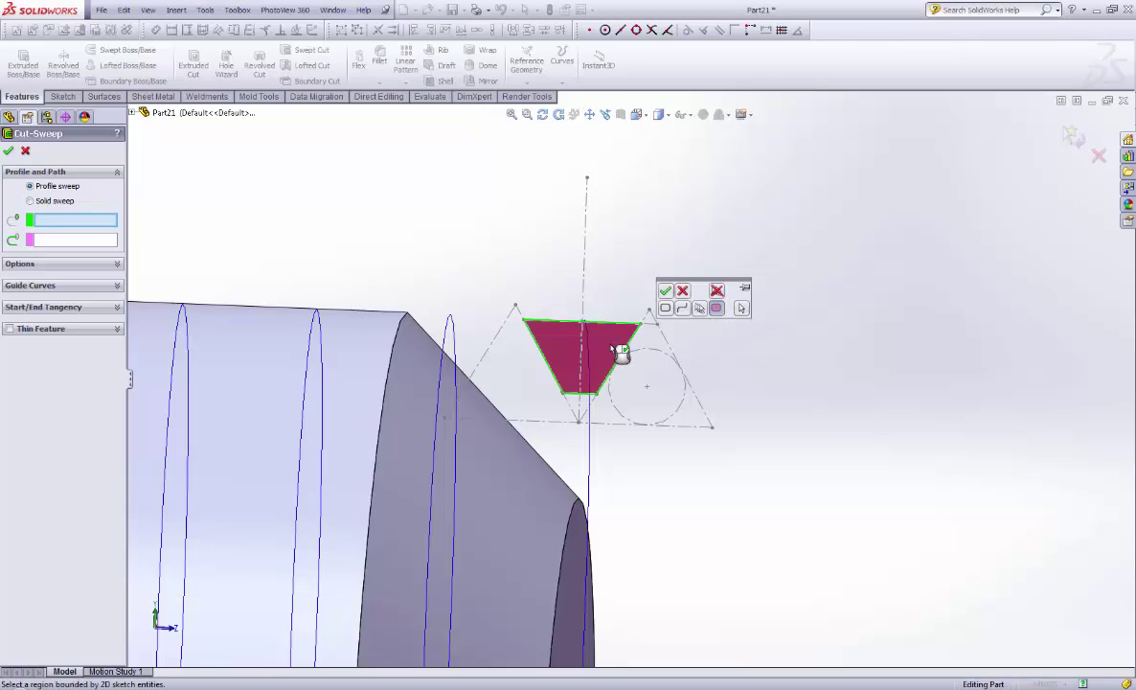
left_click(666, 292)
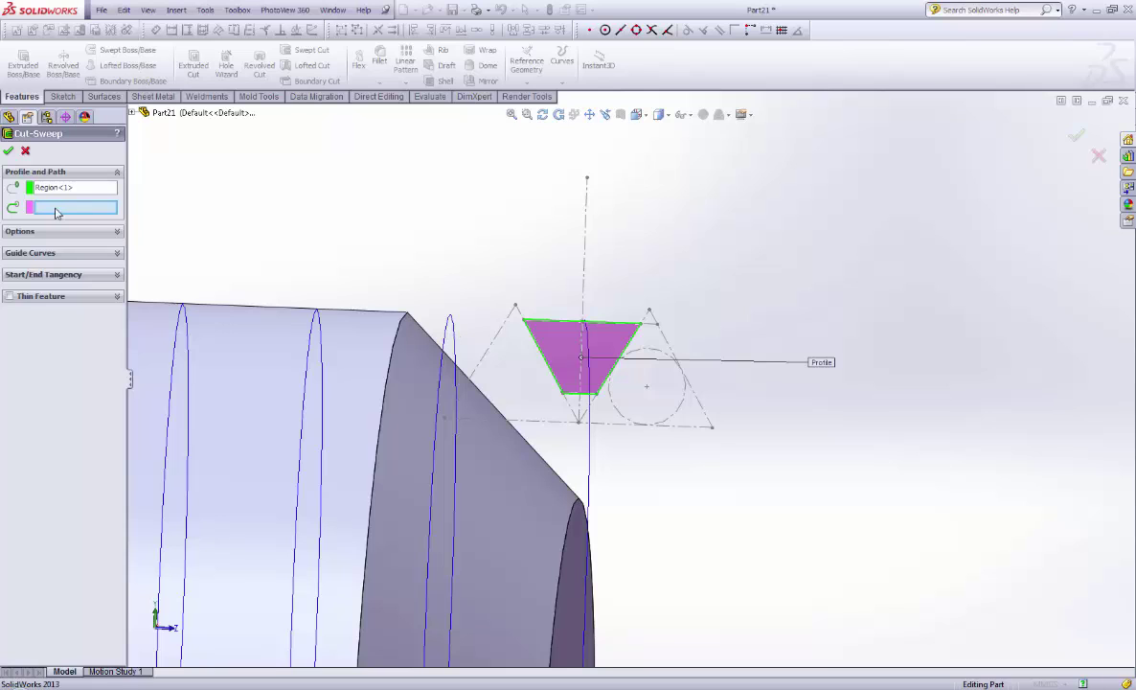
left_click(589, 456)
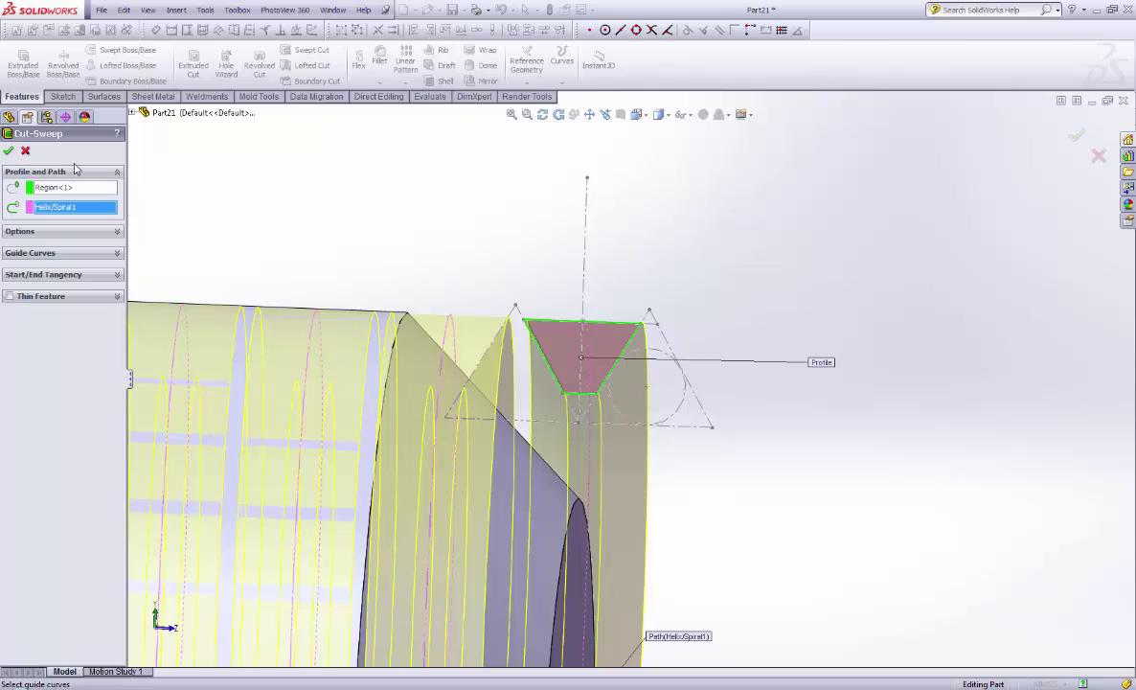
left_click(9, 151)
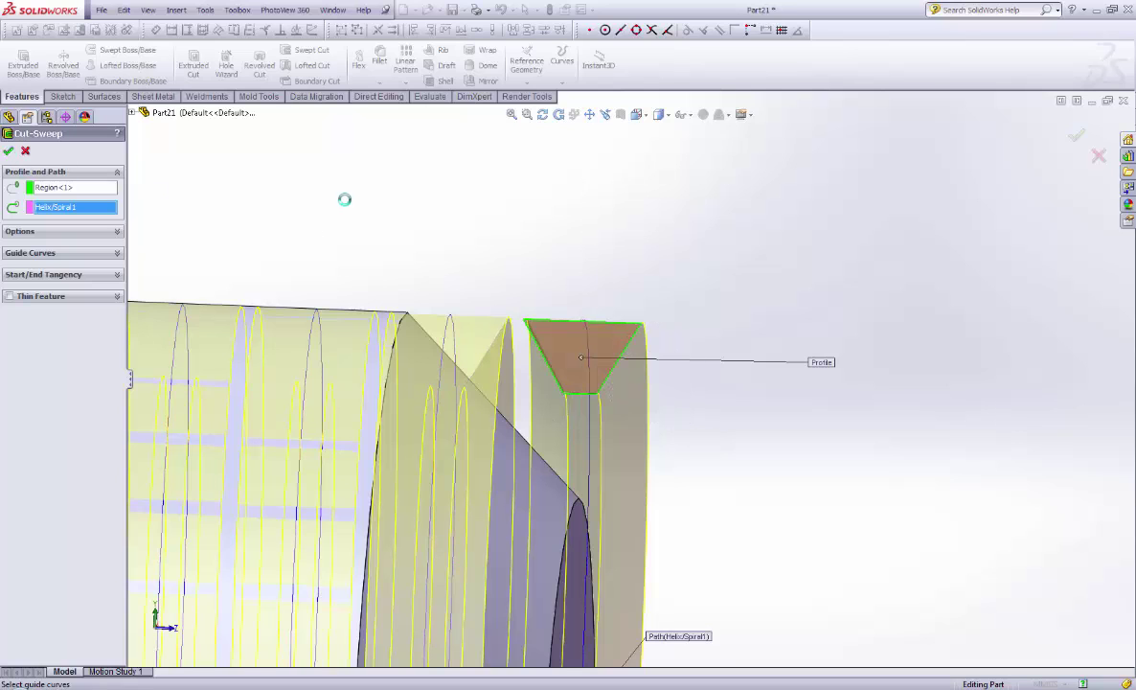
Step: Hide Sketch4 and Plane2 in the threaded rod model
scroll(350, 207, "up", 4)
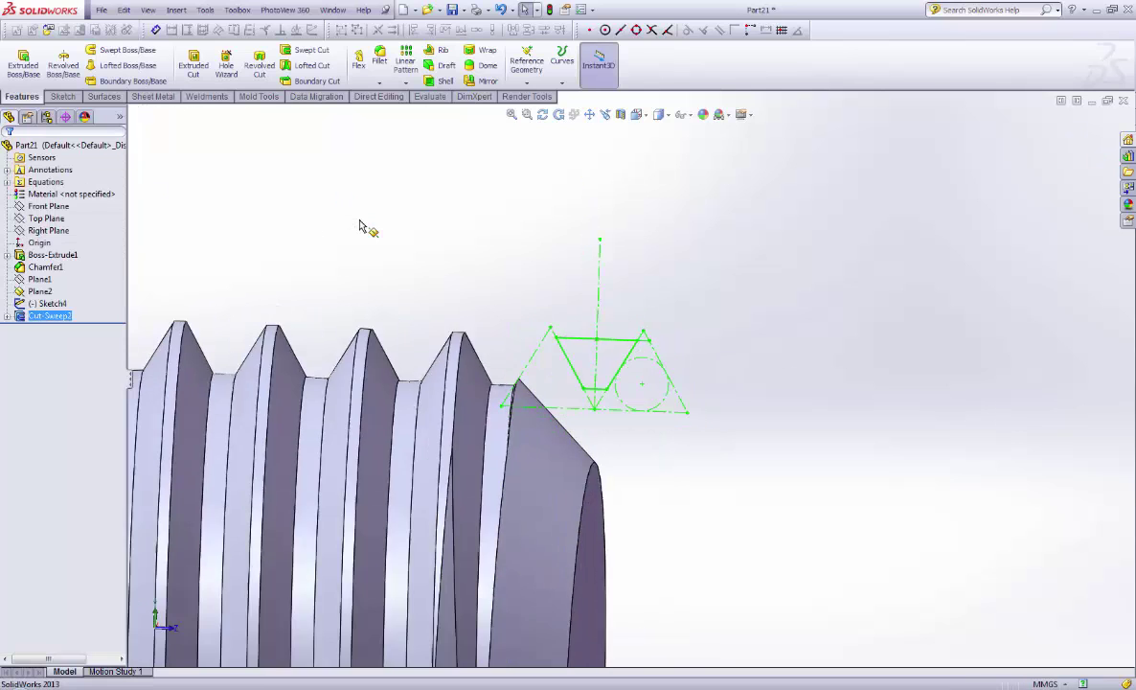
left_click(7, 316)
left_click(434, 263)
middle_click_drag(388, 274, 757, 335)
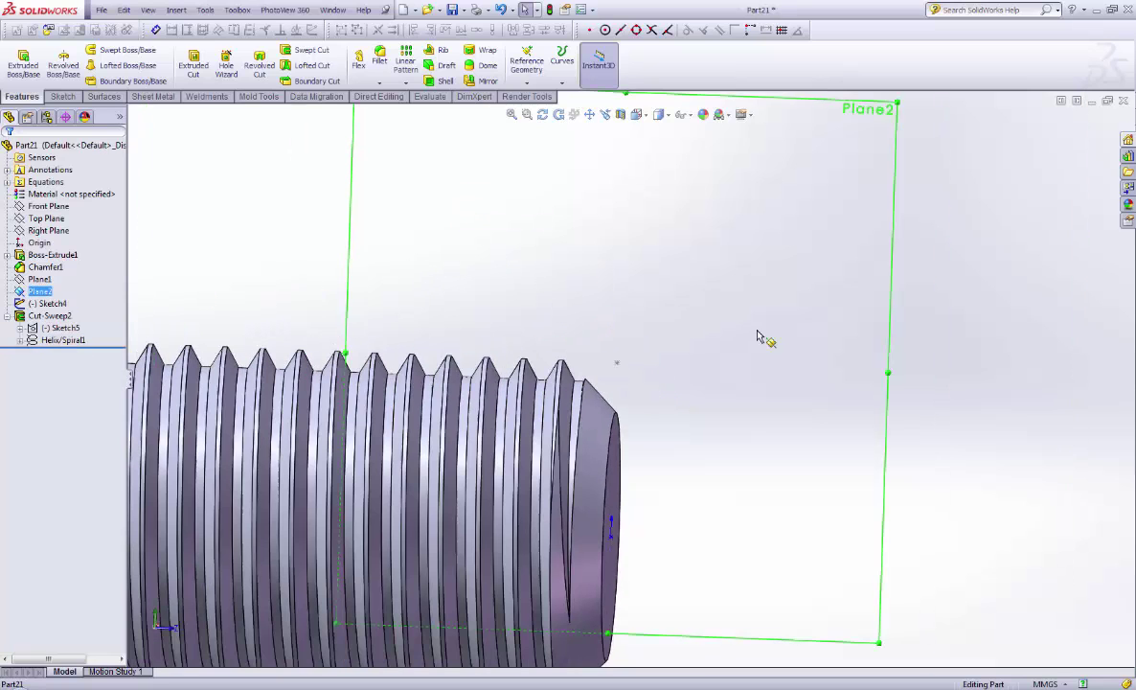
right_click(617, 367)
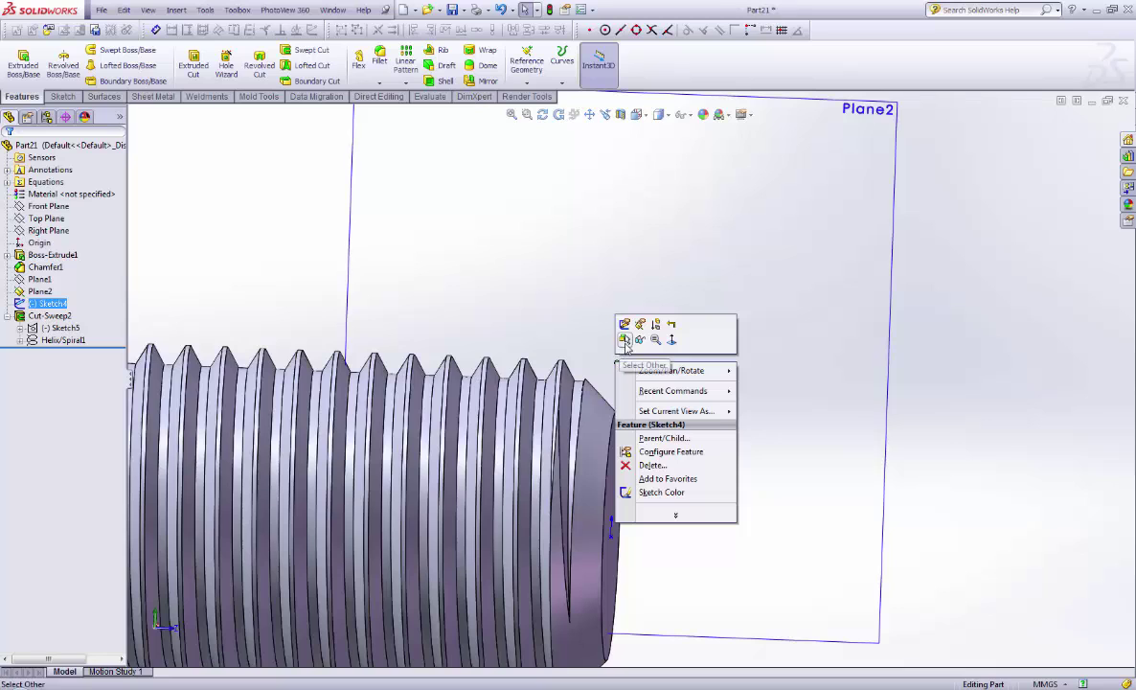
left_click(767, 326)
left_click(875, 319)
right_click(884, 238)
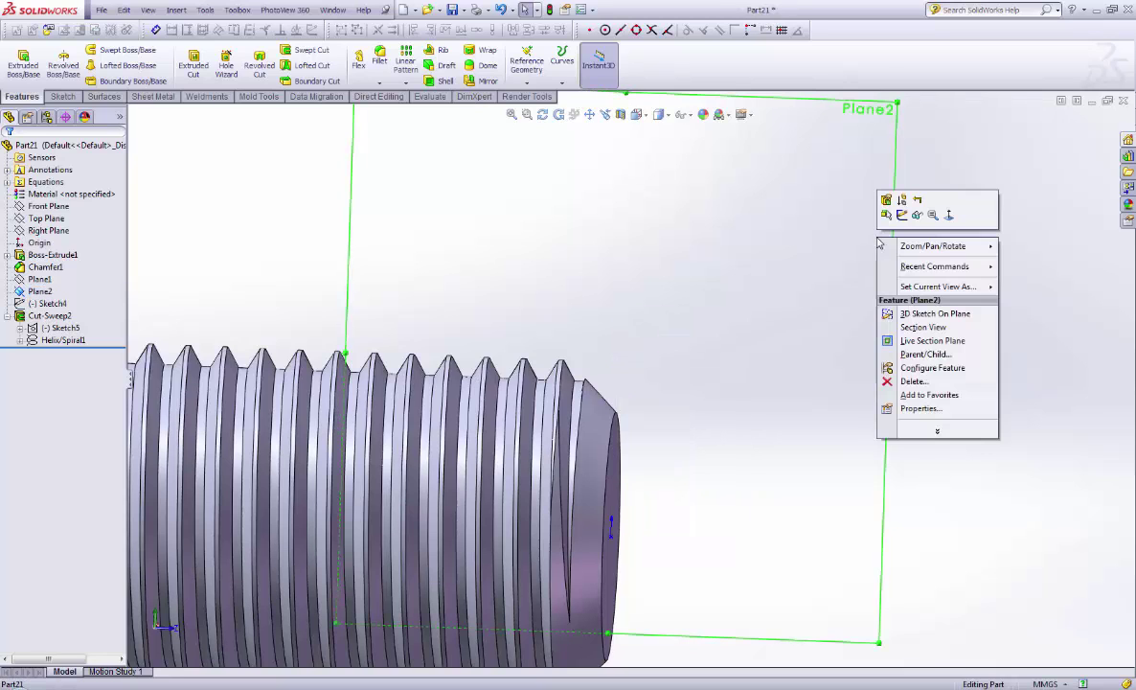
left_click(925, 224)
Step: Examine the cut thread along the rod and at the chamfered end from several angles
scroll(812, 332, "up", 5)
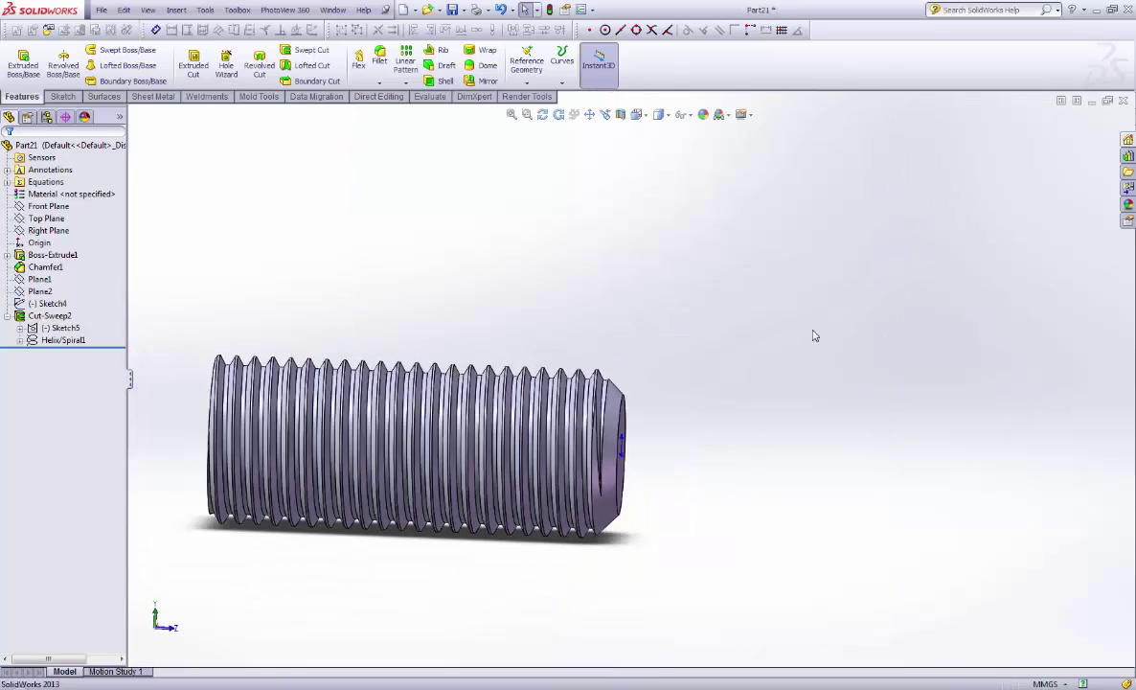
middle_click_drag(651, 394, 567, 458)
scroll(656, 306, "down", 5)
scroll(656, 306, "up", 5)
scroll(800, 223, "down", 4)
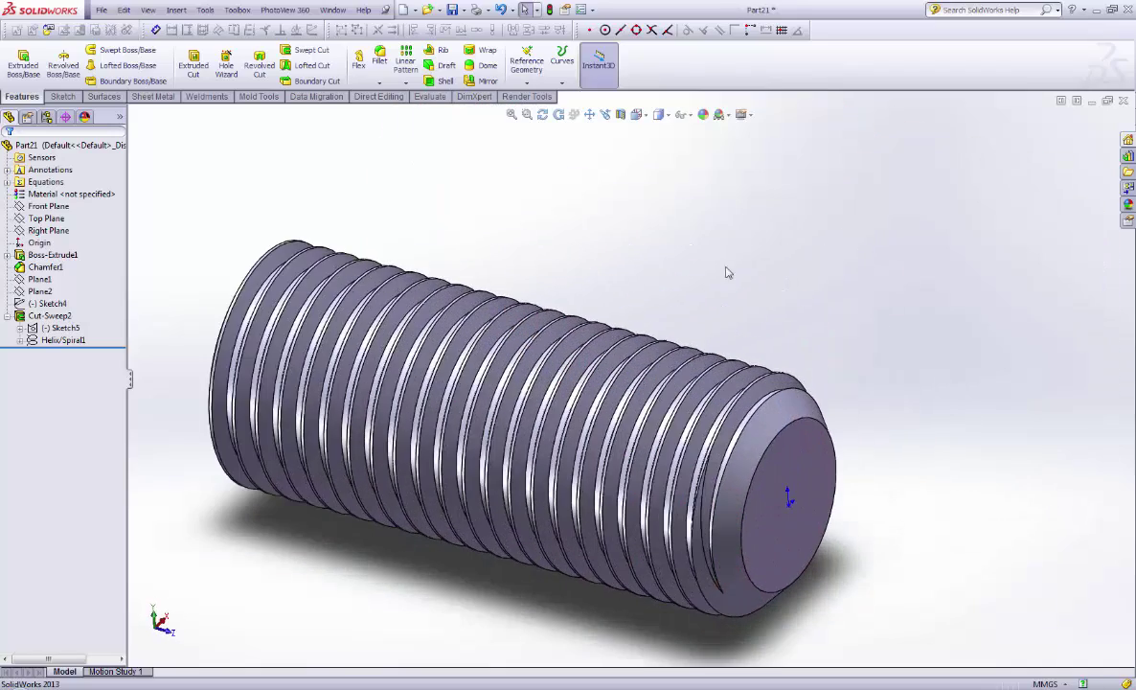
middle_click_drag(712, 281, 755, 194)
key("Escape")
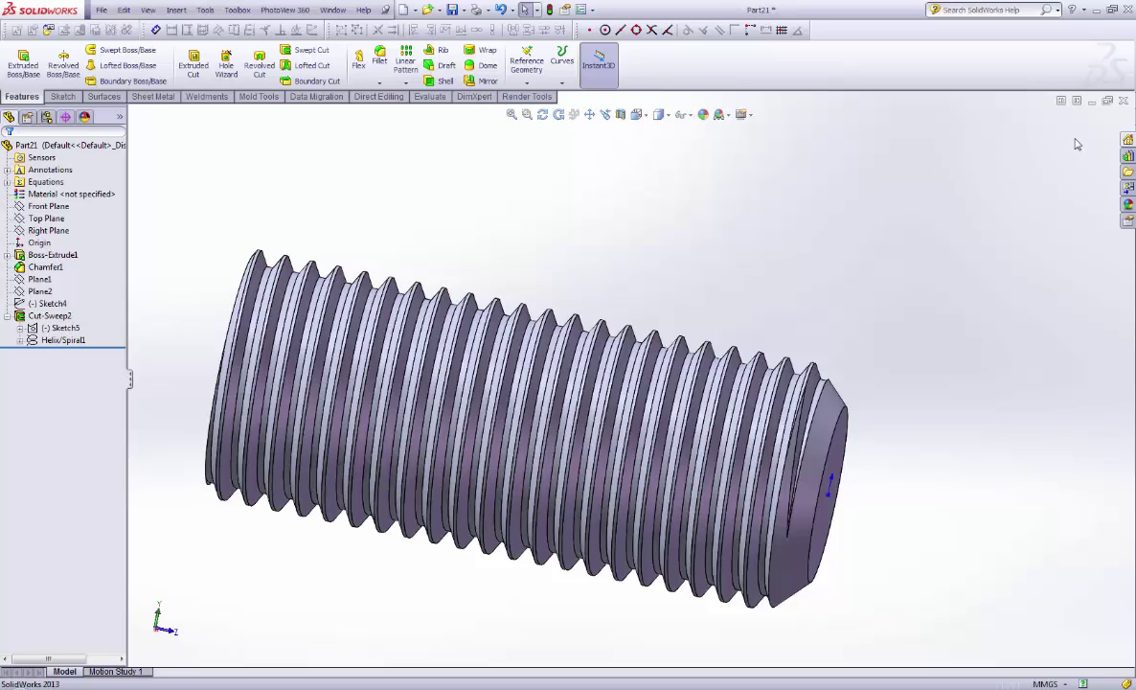
Step: Close the threaded rod part without saving and create a new part document
left_click(1123, 102)
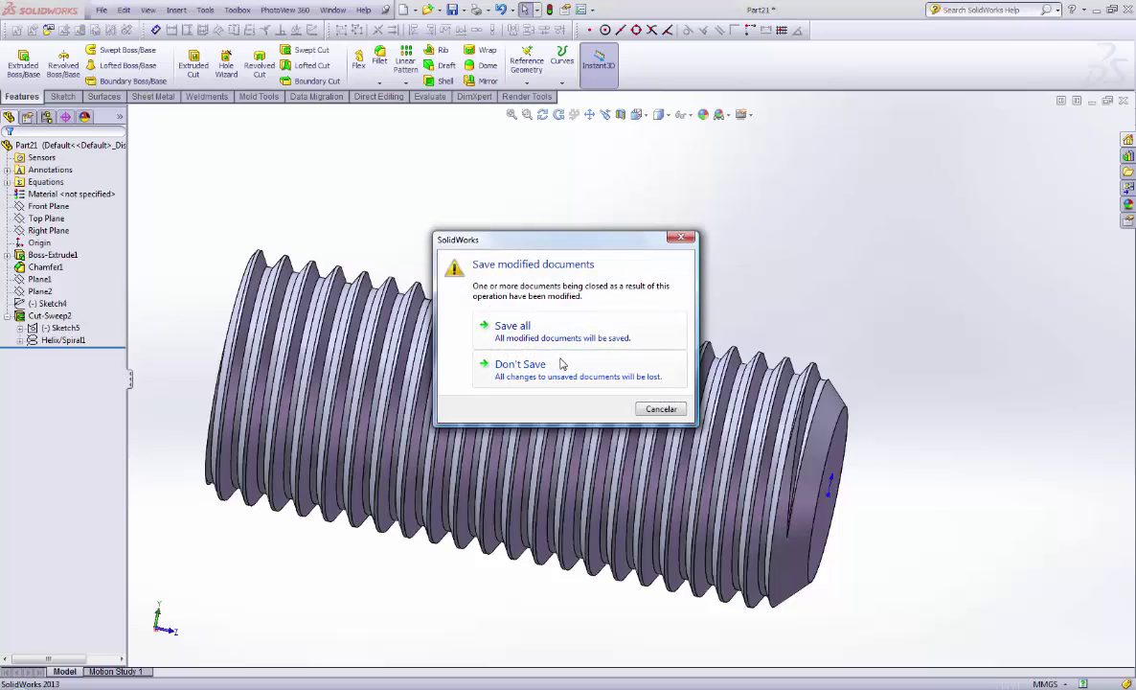
left_click(561, 372)
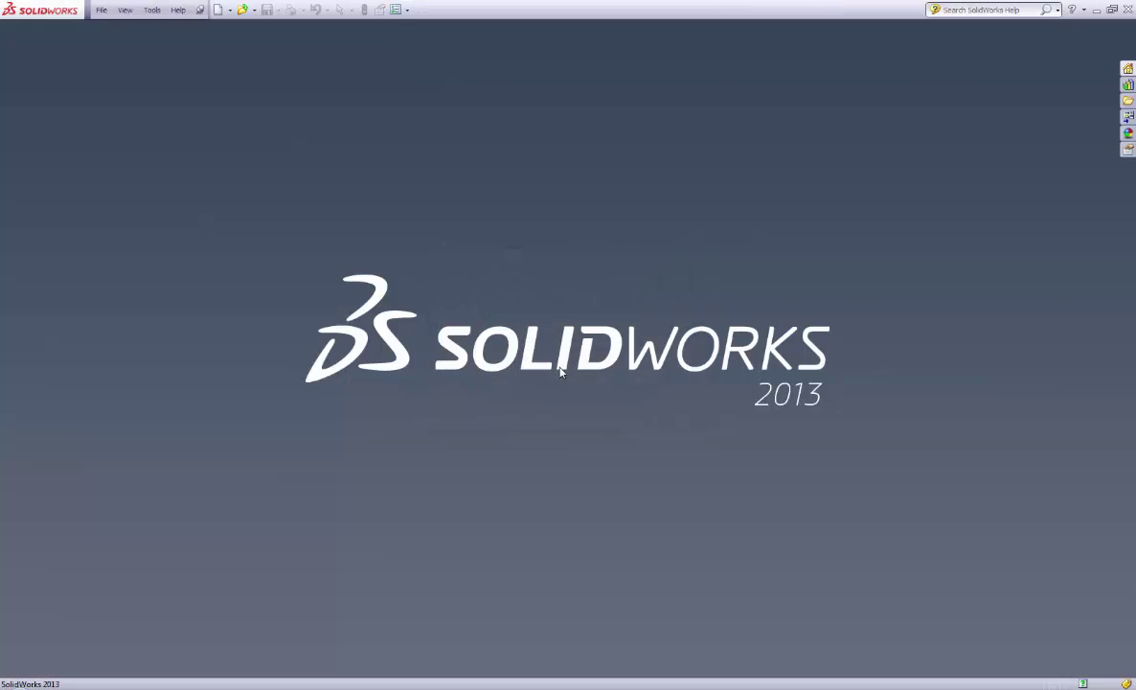
left_click(220, 10)
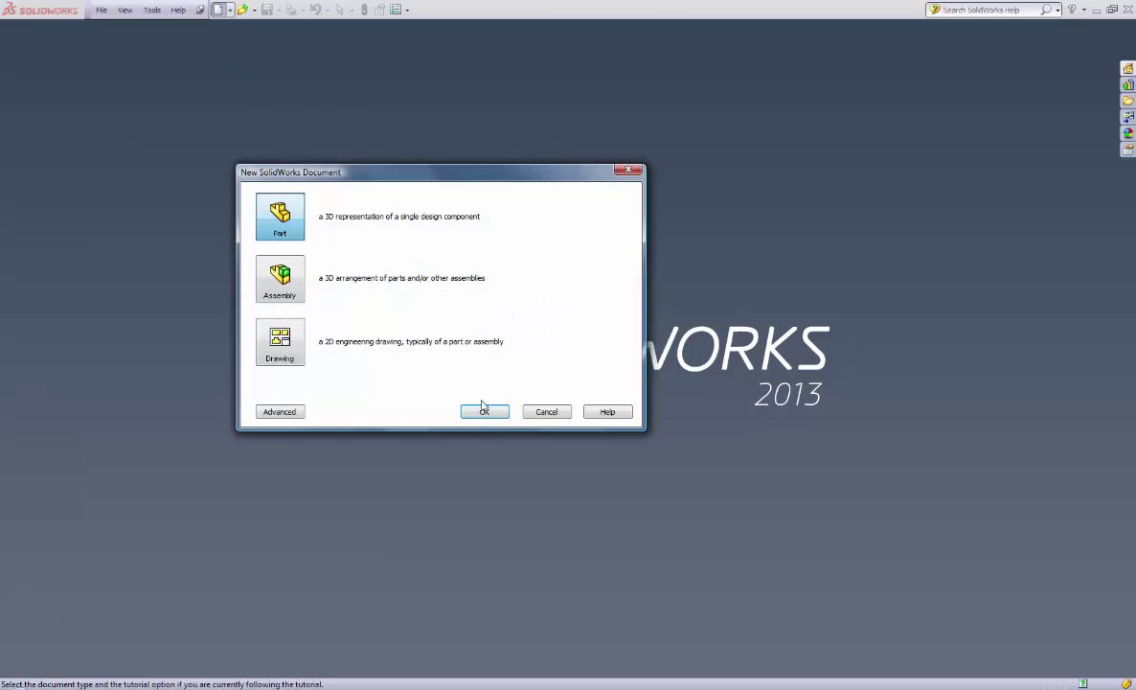
left_click(485, 413)
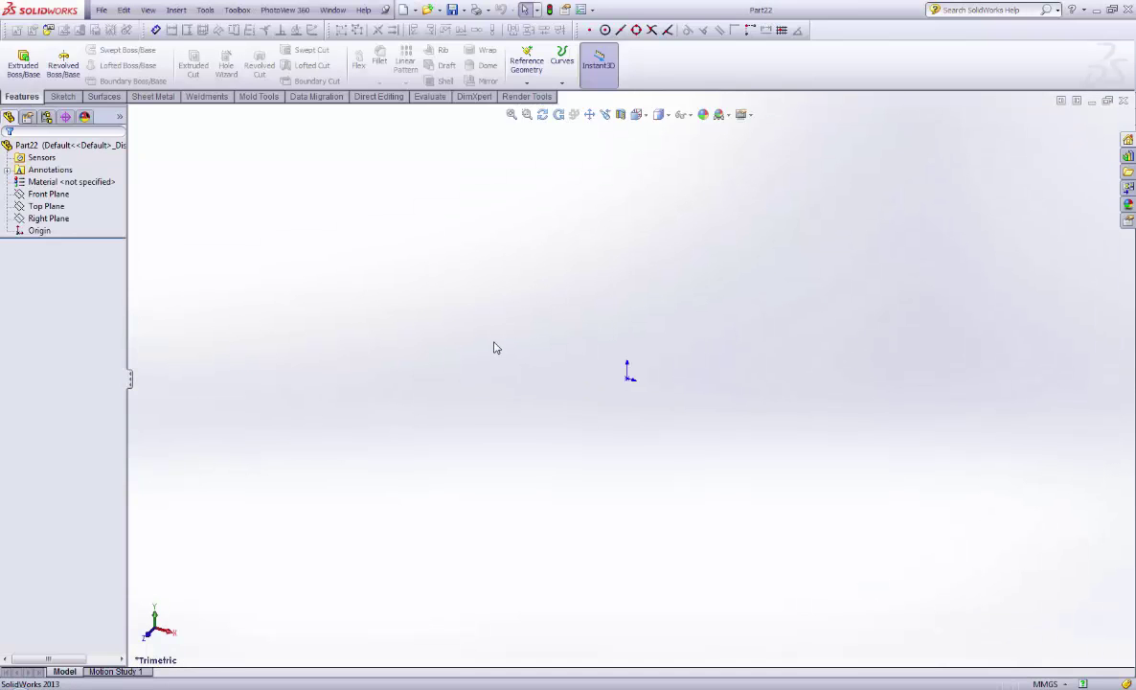
Step: Orient the new part to the Front view and start a sketch on the Front Plane
left_click(637, 114)
left_click(654, 166)
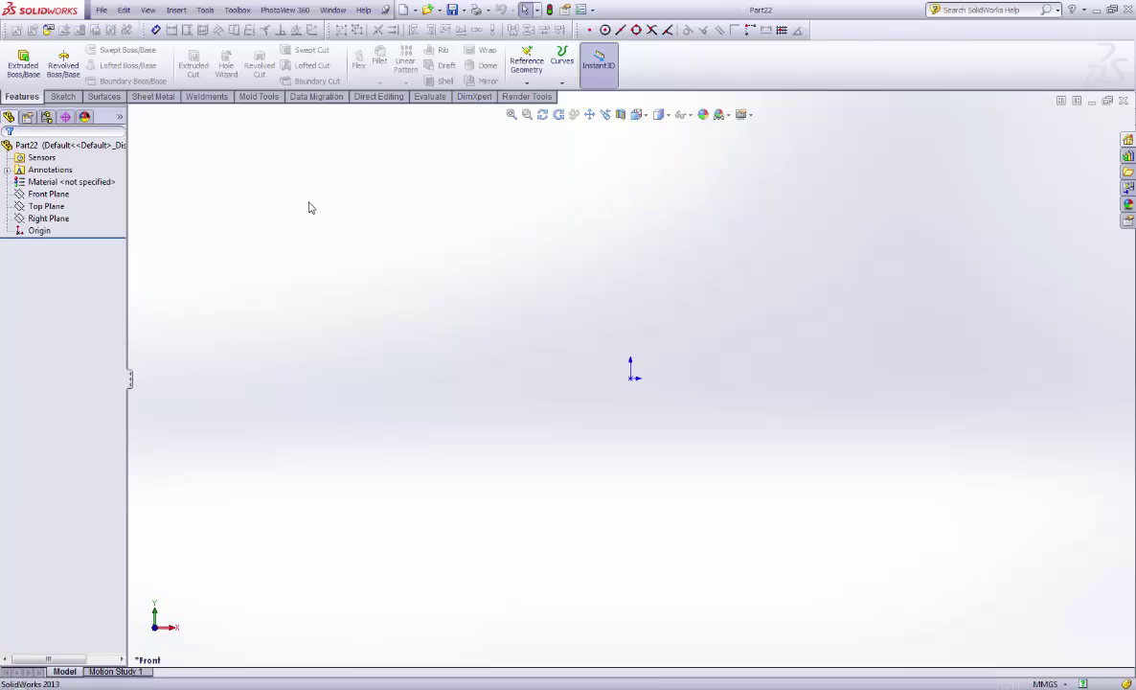
left_click(63, 97)
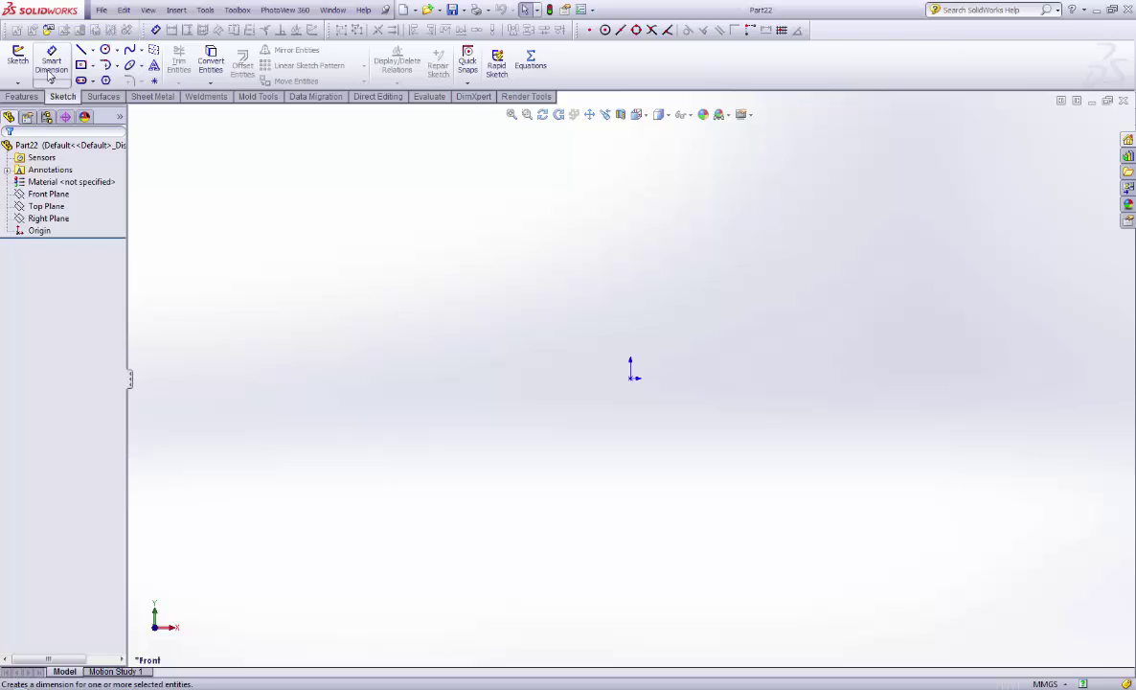
left_click(19, 57)
left_click(436, 252)
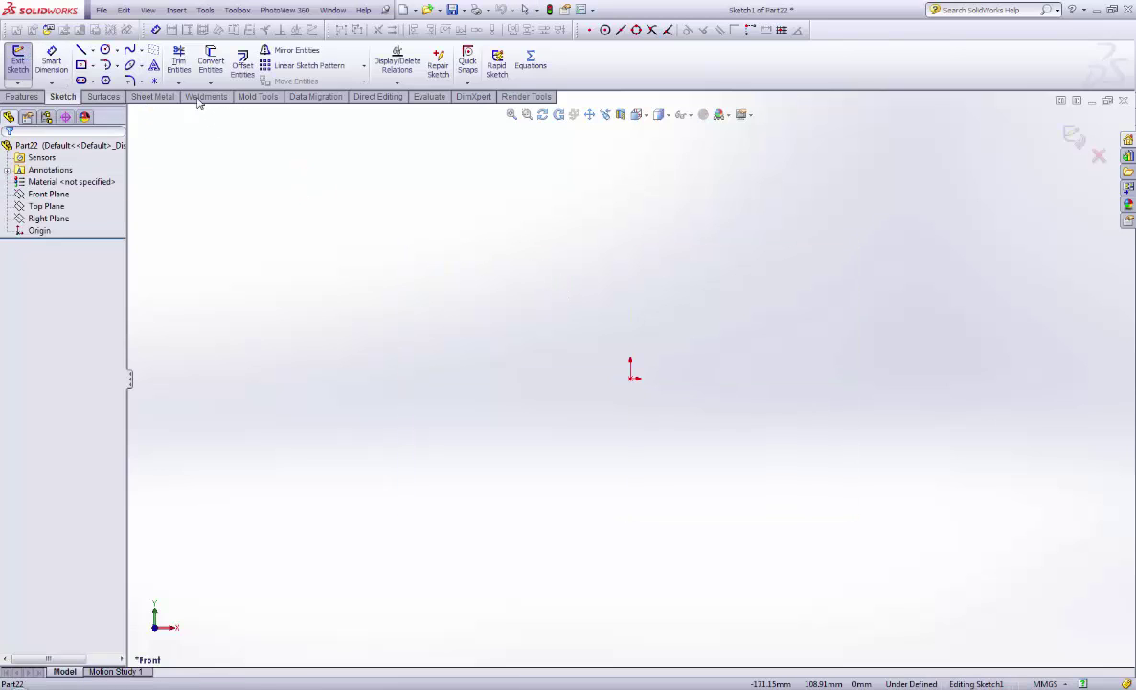
Step: Draw two concentric circles centred on the origin, the outer with a radius of about 9.6 mm and a smaller one inside
left_click(105, 51)
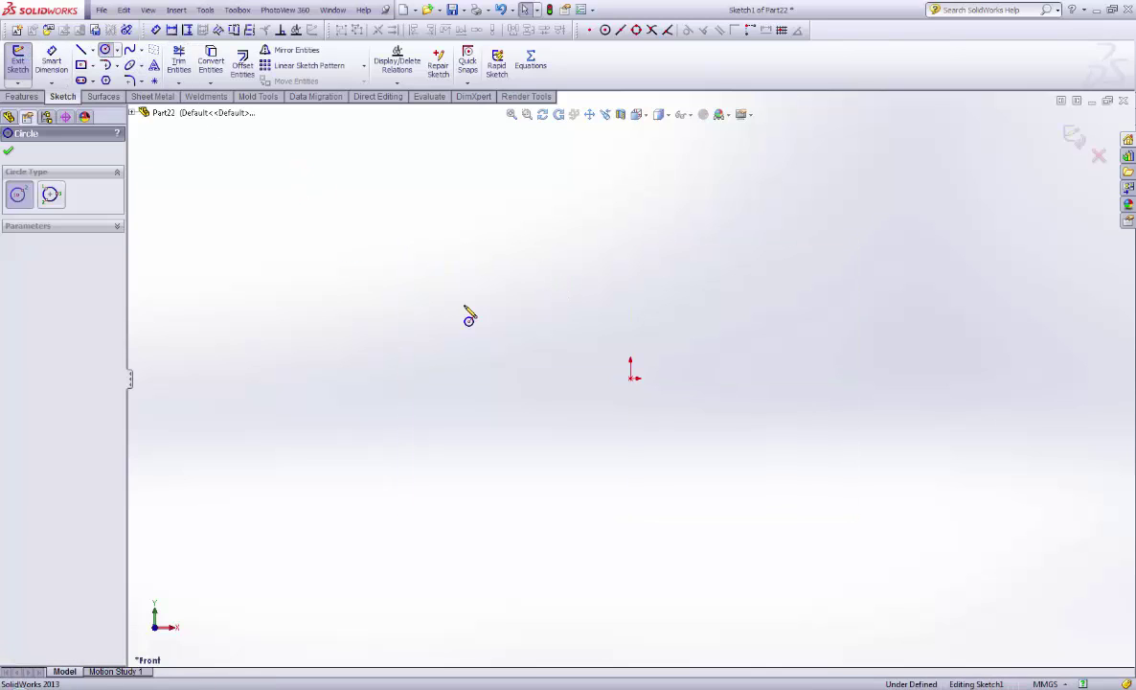
left_click(630, 376)
left_click(646, 391)
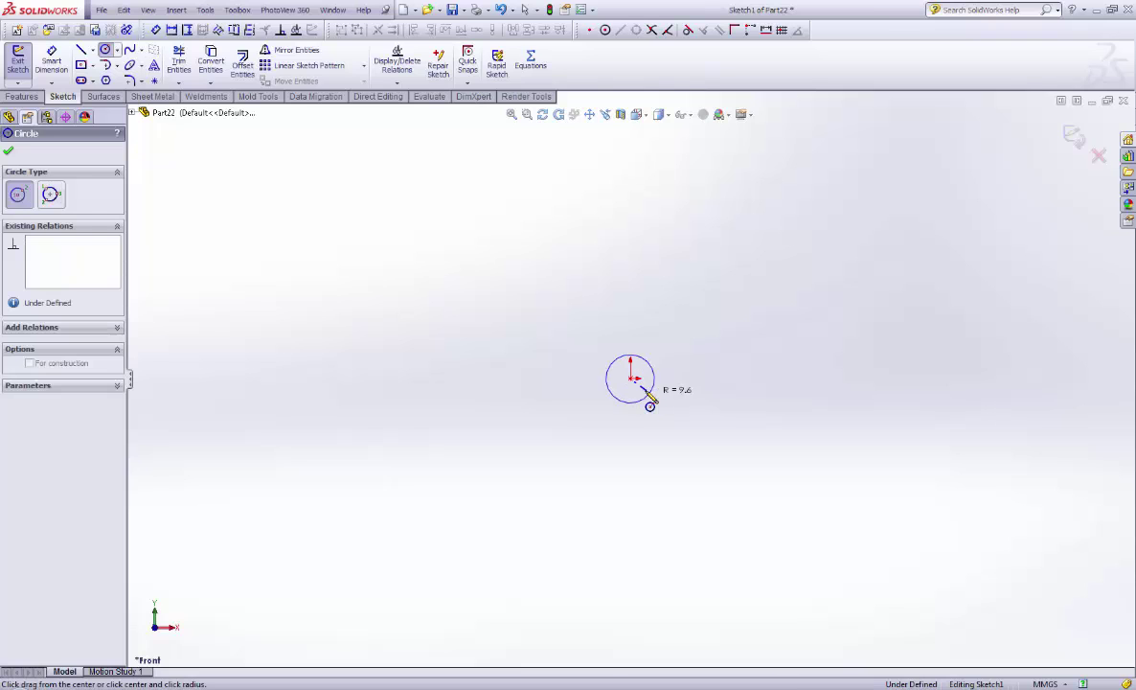
scroll(637, 383, "down", 3)
scroll(637, 369, "down", 4)
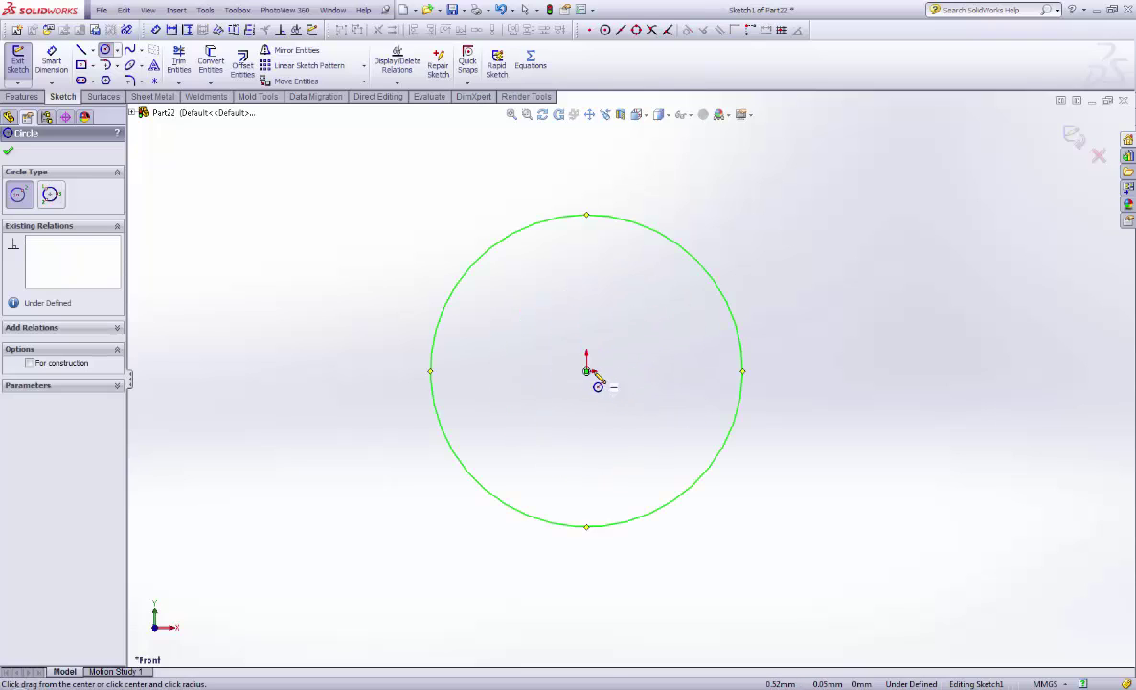
left_click(587, 371)
left_click(647, 428)
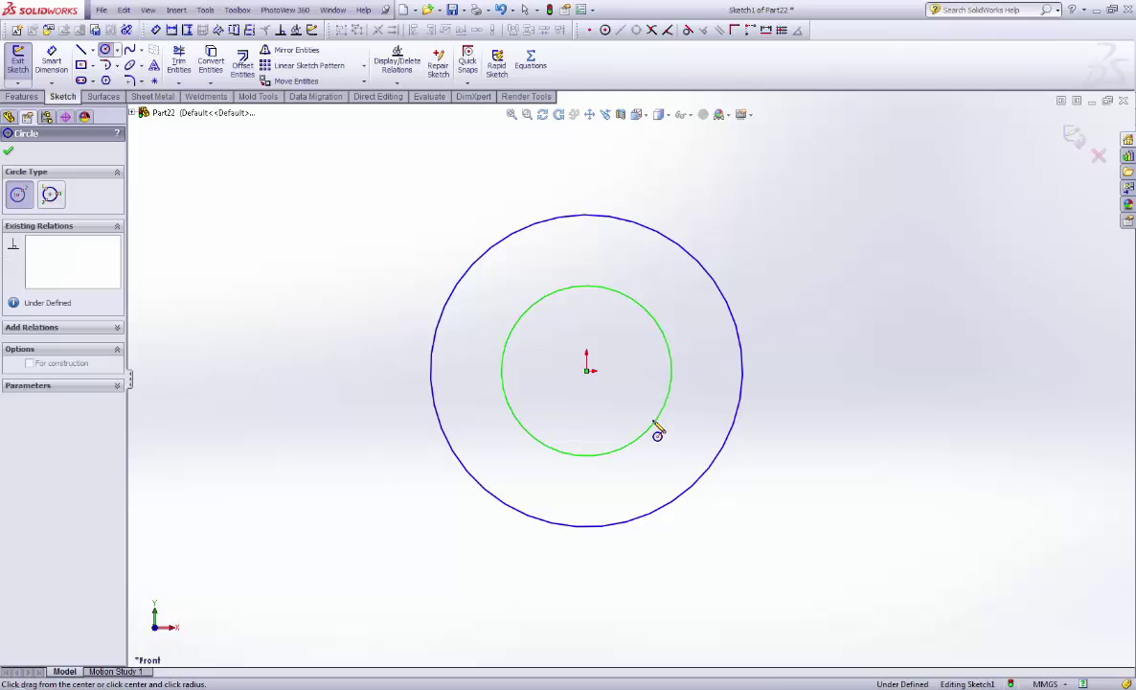
Step: Dimension the inner circle's diameter to 8 mm
left_click(51, 61)
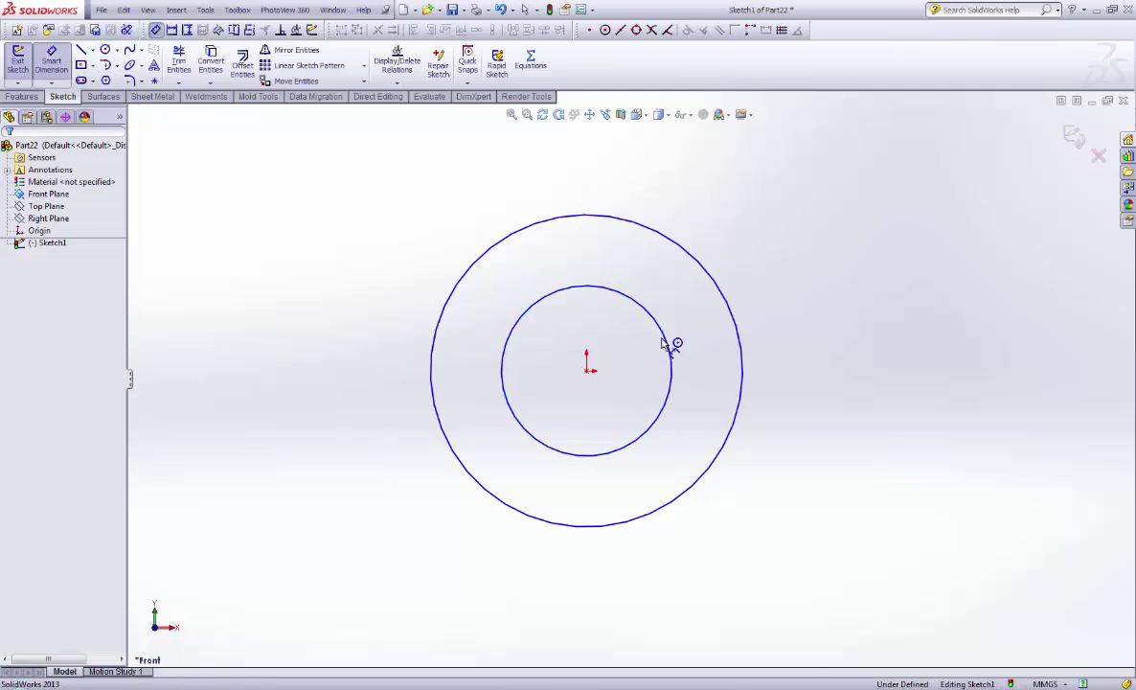
left_click(664, 344)
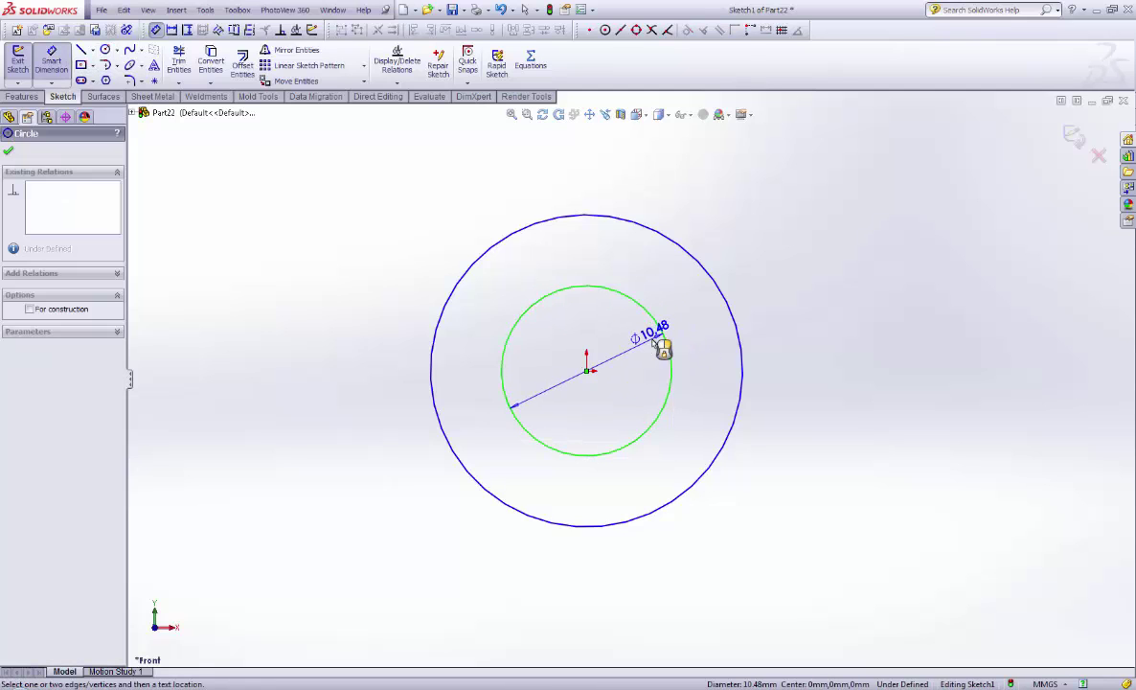
left_click(648, 361)
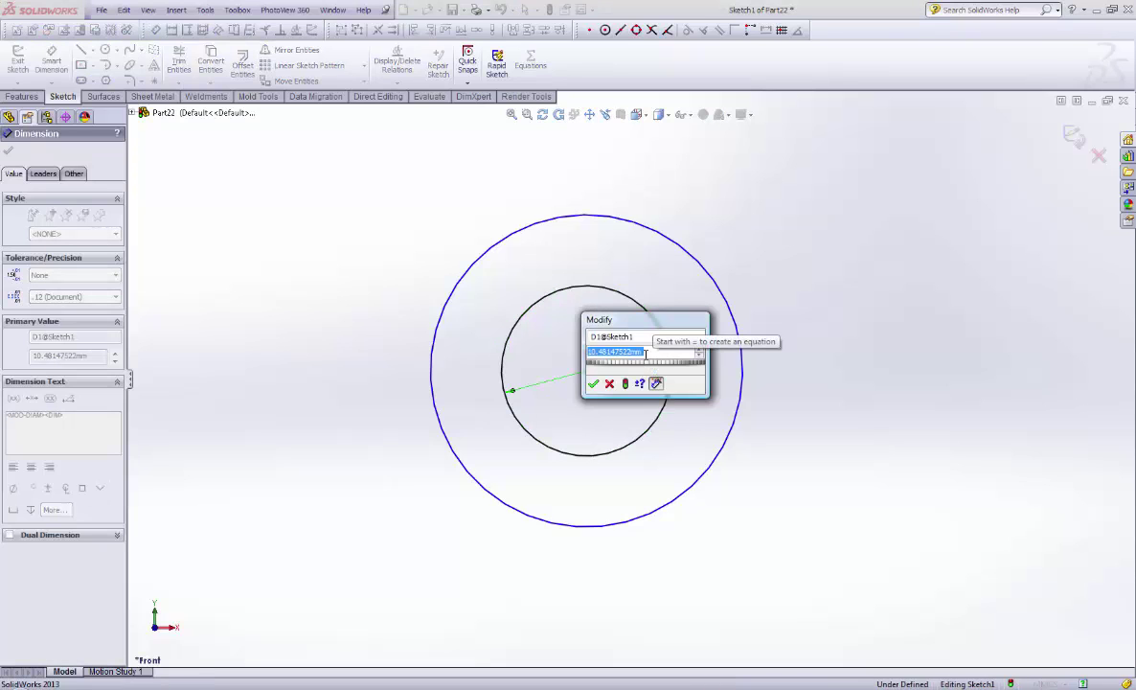
type("8")
key("Return")
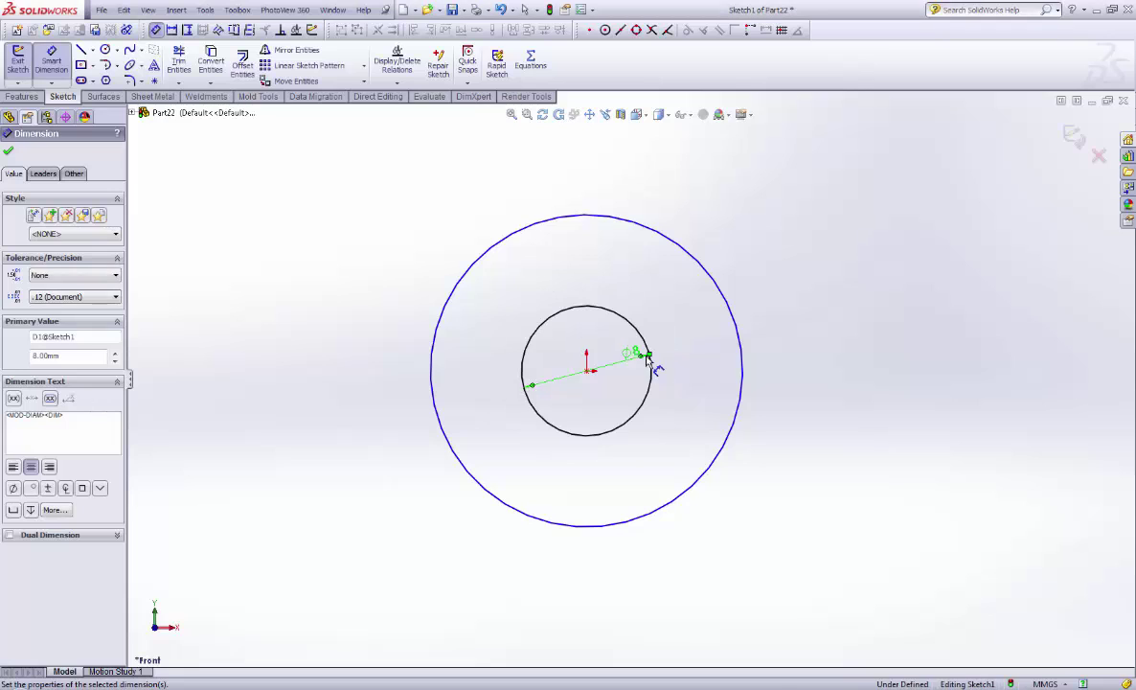
Step: Dimension the outer circle's diameter to 10 mm and finish dimensioning
left_click(741, 320)
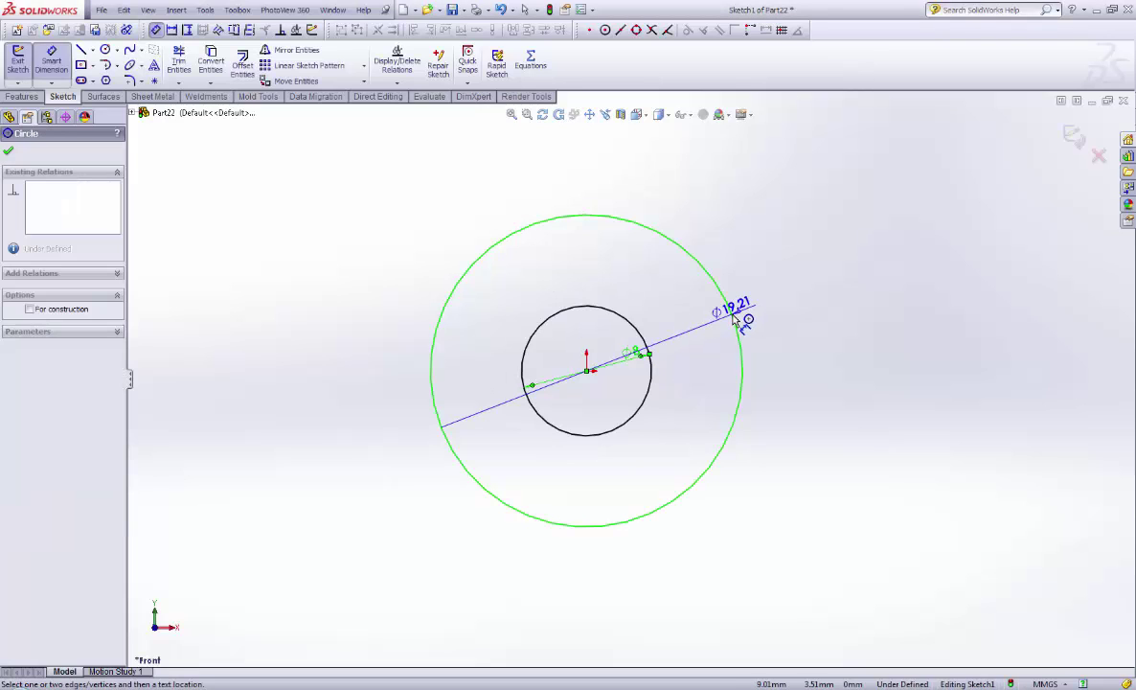
left_click(718, 326)
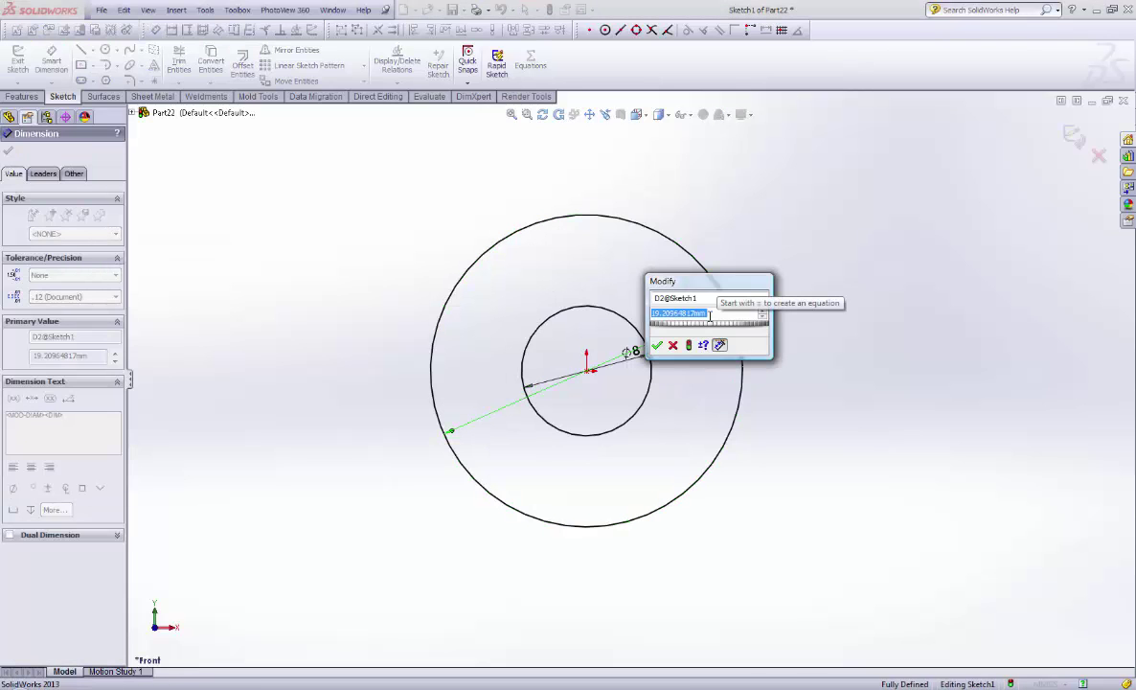
type("10")
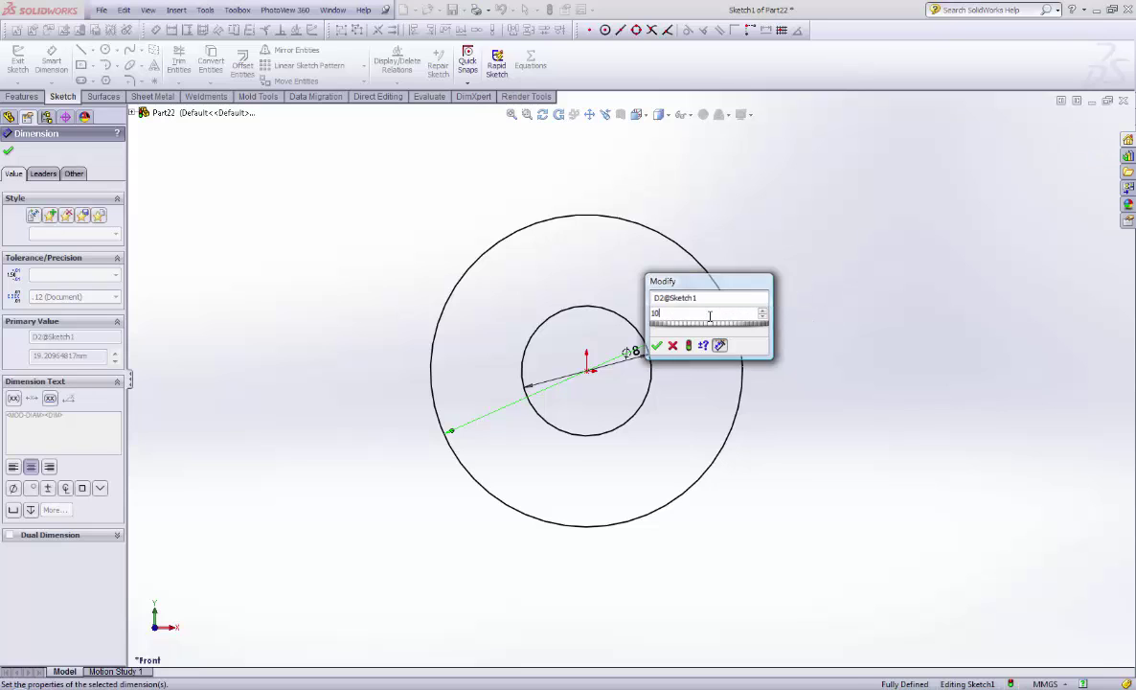
key("Return")
left_click(9, 151)
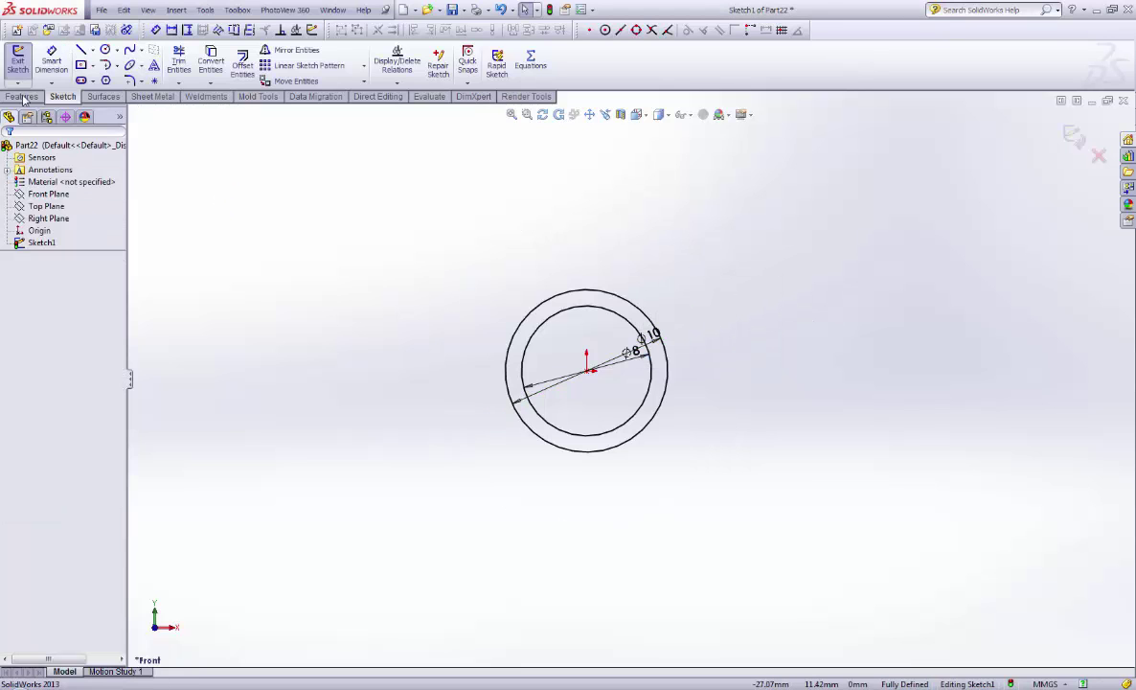
Step: Extrude the ring profile 17 mm with the Mid Plane end condition to form a tube
left_click(23, 97)
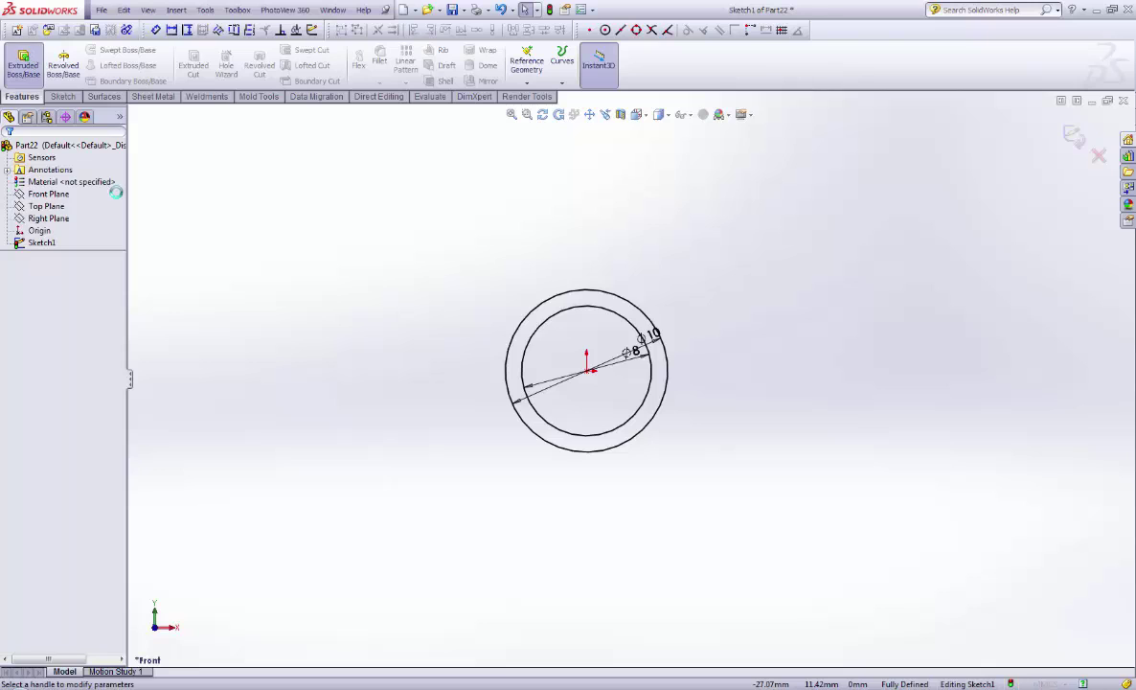
left_click(23, 65)
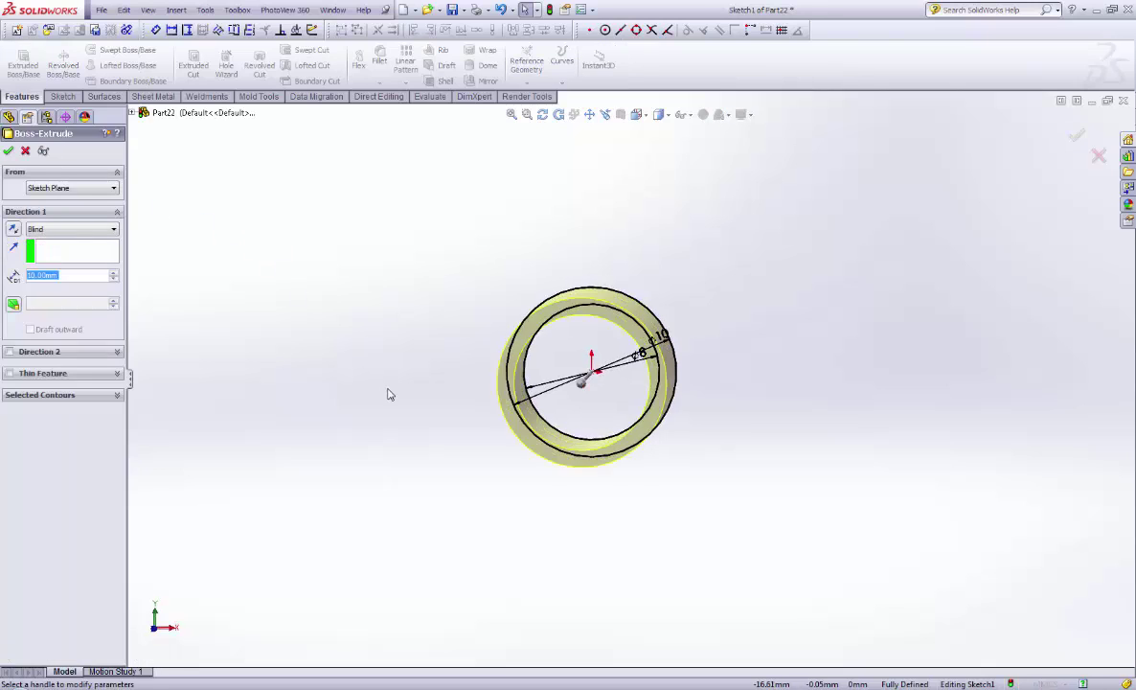
left_click(71, 232)
left_click(59, 280)
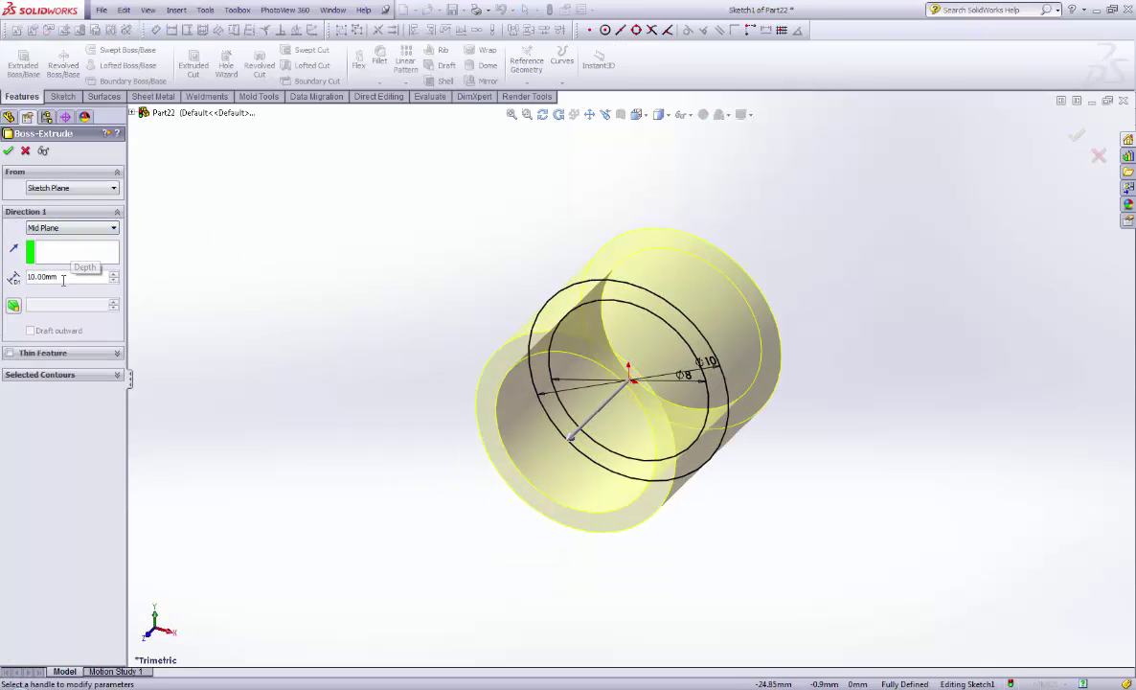
left_click_drag(23, 276, 12, 263)
type("1")
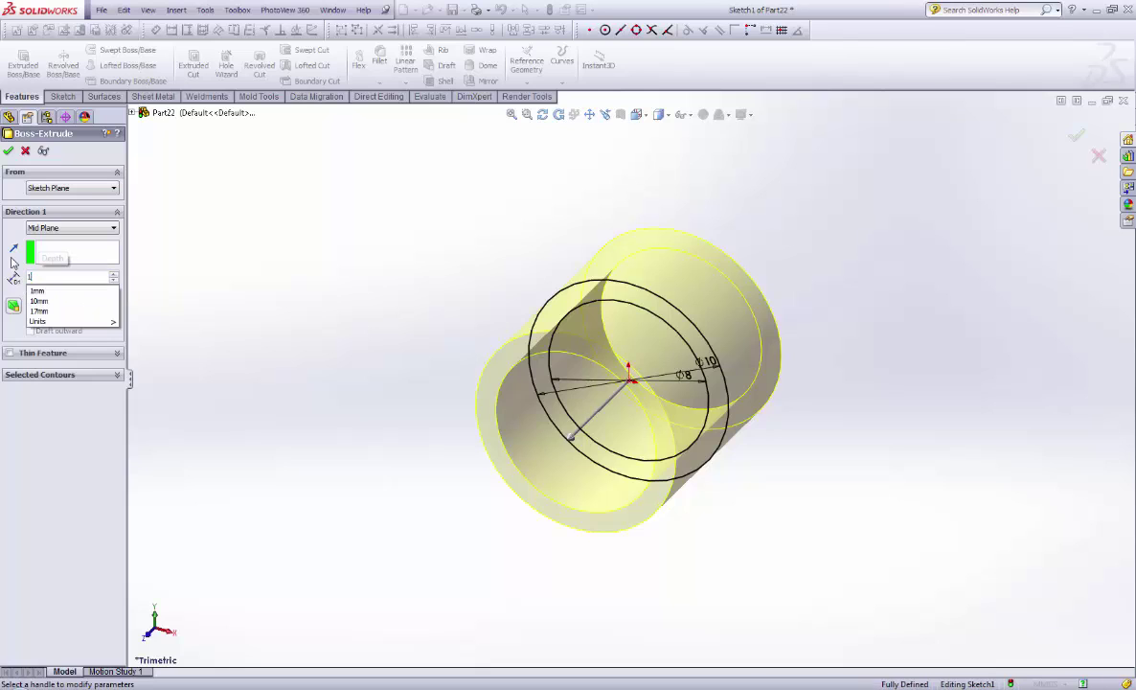
type("7")
key("Return")
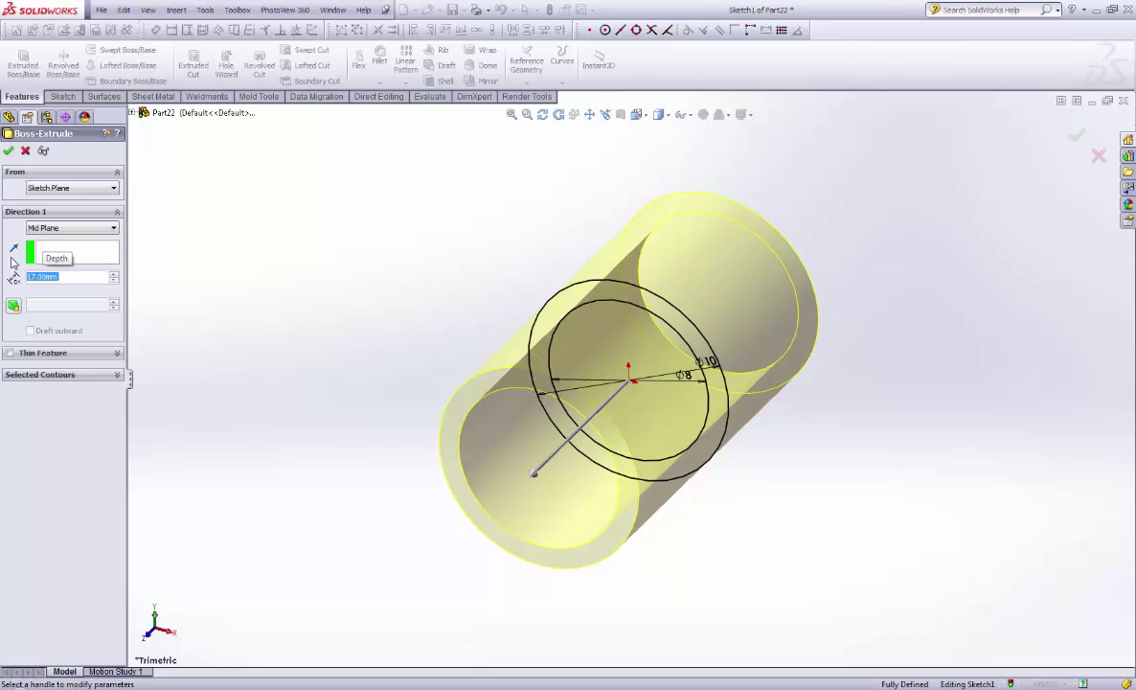
left_click(8, 151)
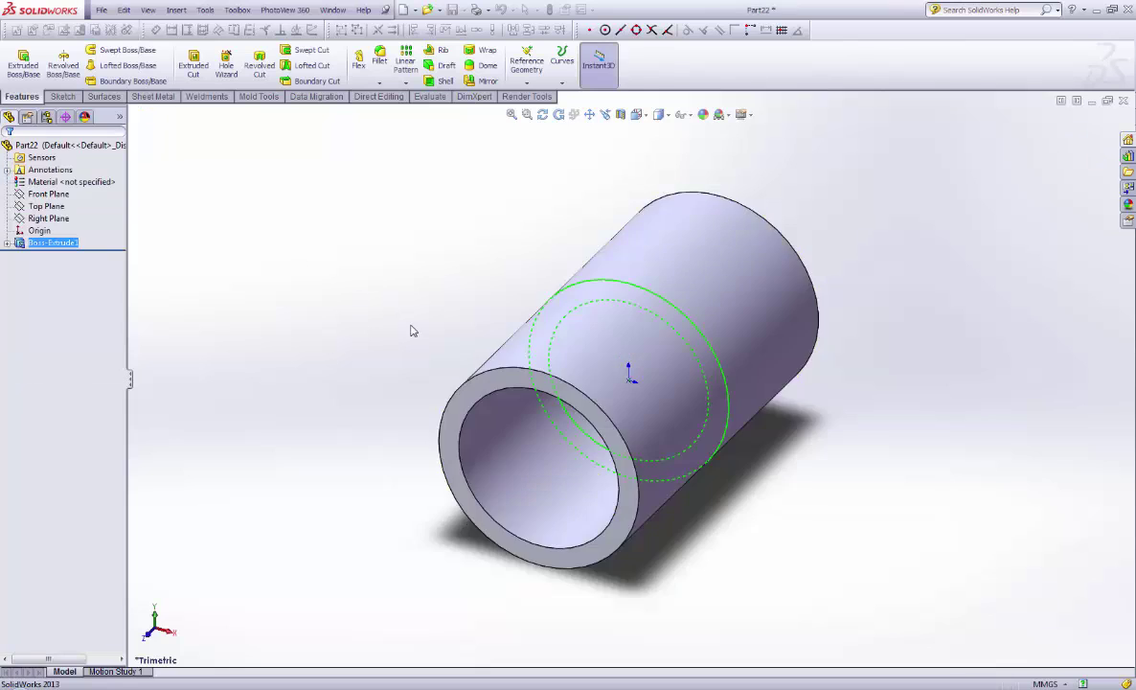
left_click(609, 507)
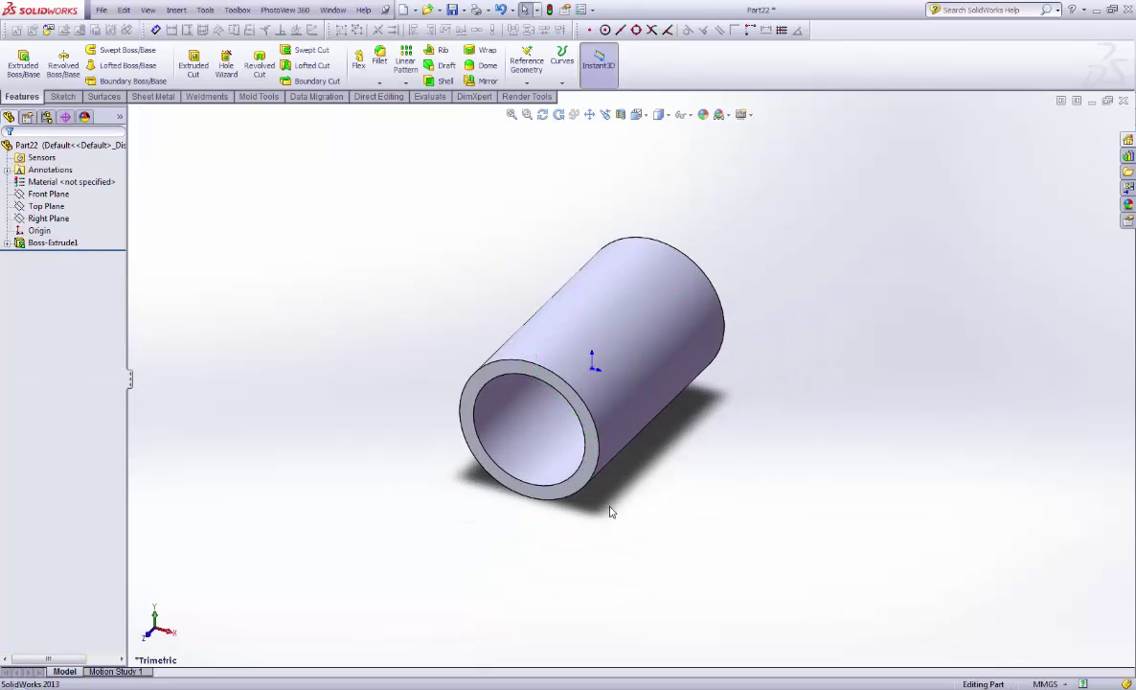
mouse_move(609, 507)
middle_mouse_down()
mouse_move(674, 467)
mouse_move(642, 447)
middle_mouse_up()
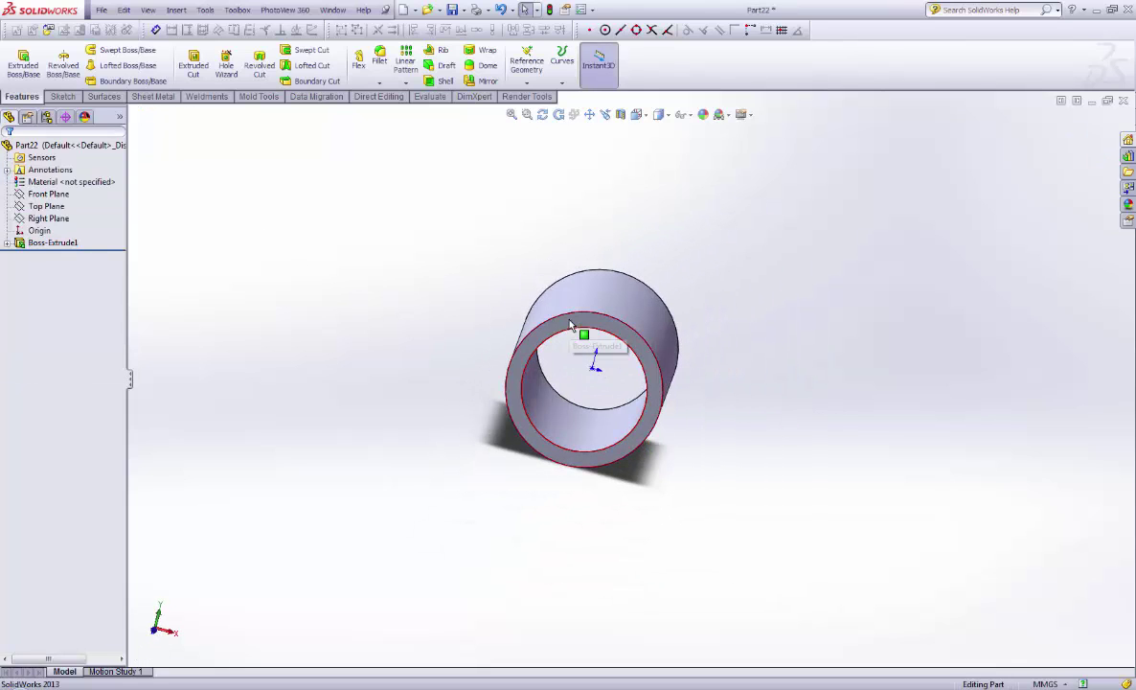
right_click(572, 326)
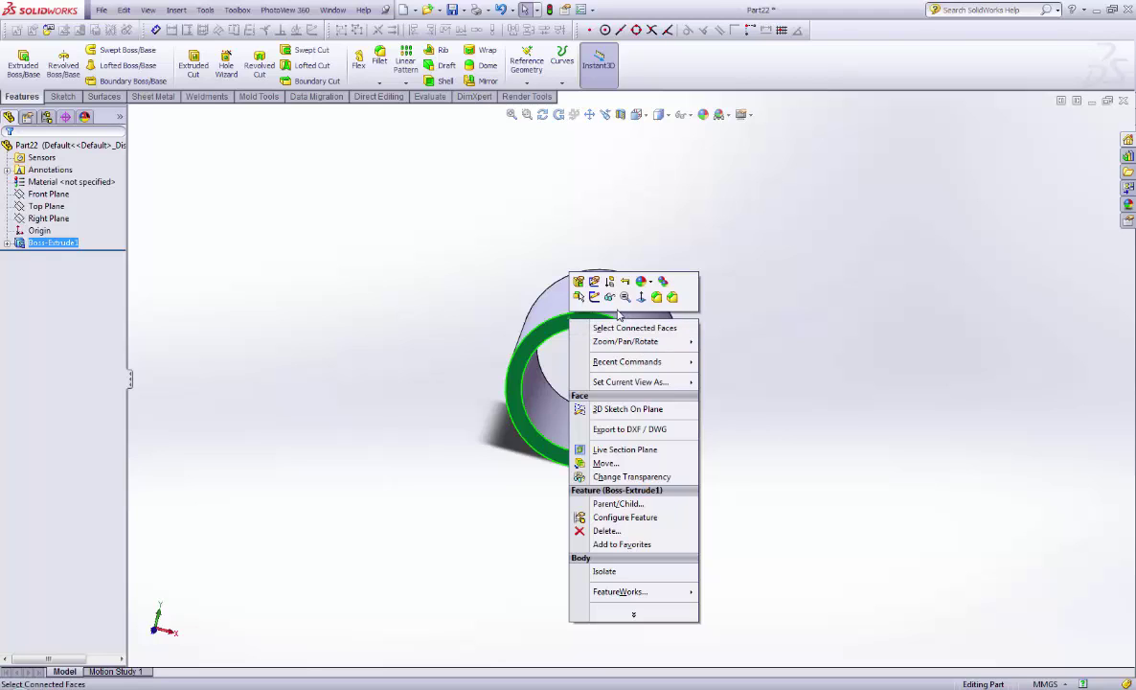
left_click(526, 82)
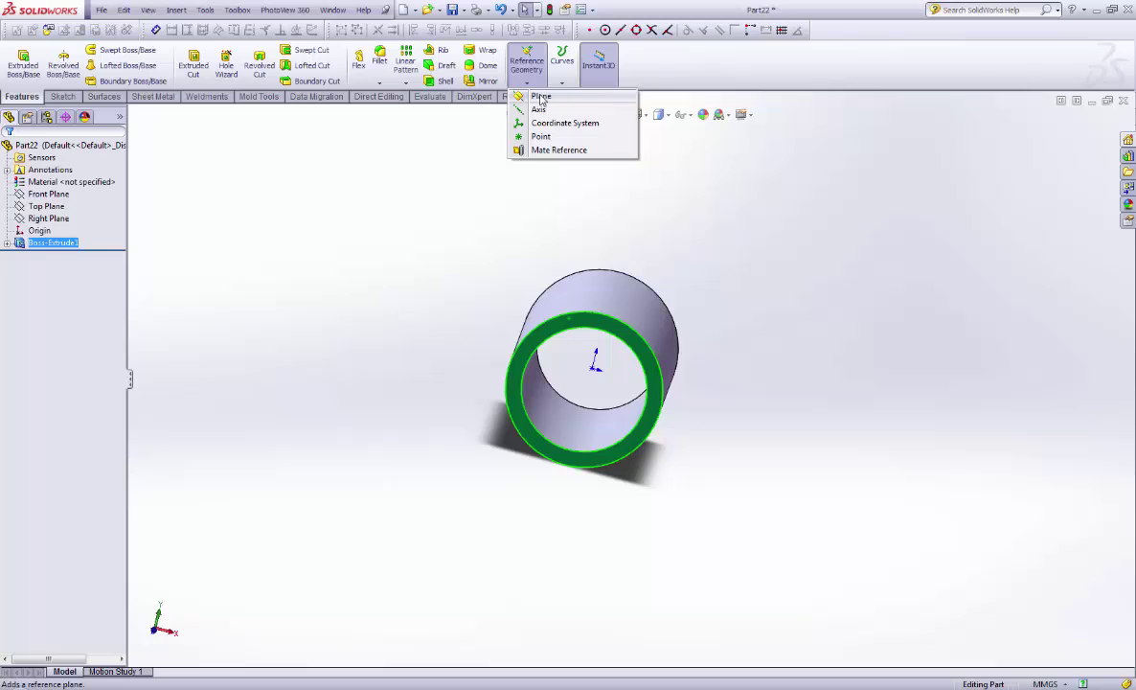
left_click(447, 221)
Step: Create a reference plane coincident with the tube's front annular end face
left_click(526, 82)
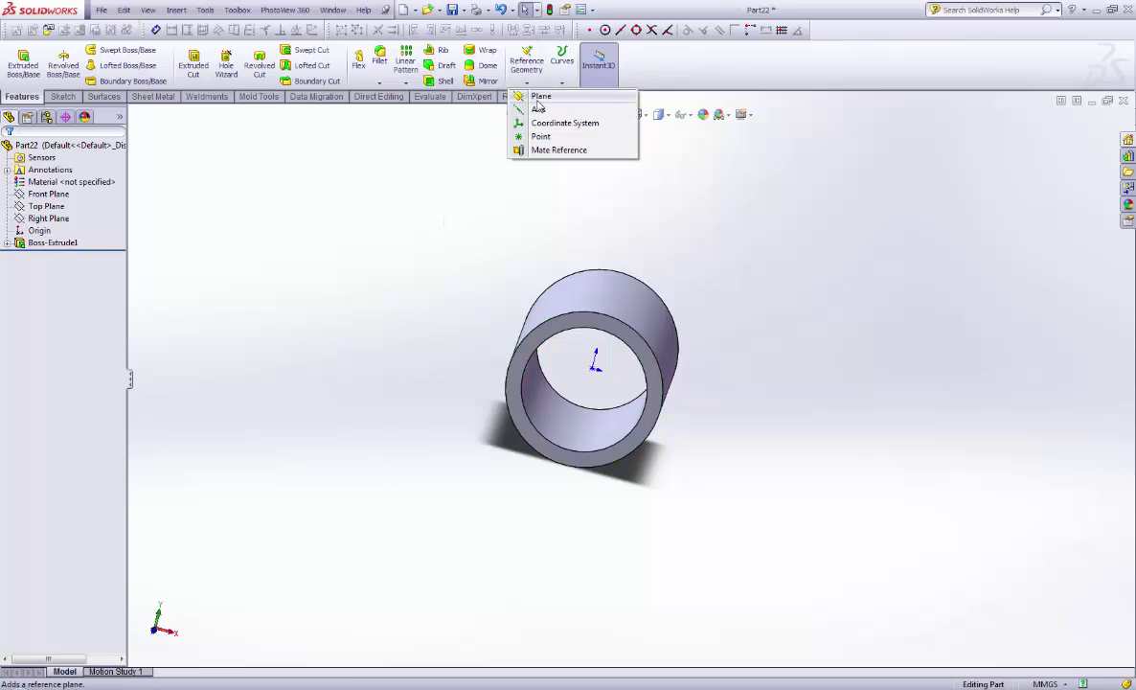
left_click(542, 96)
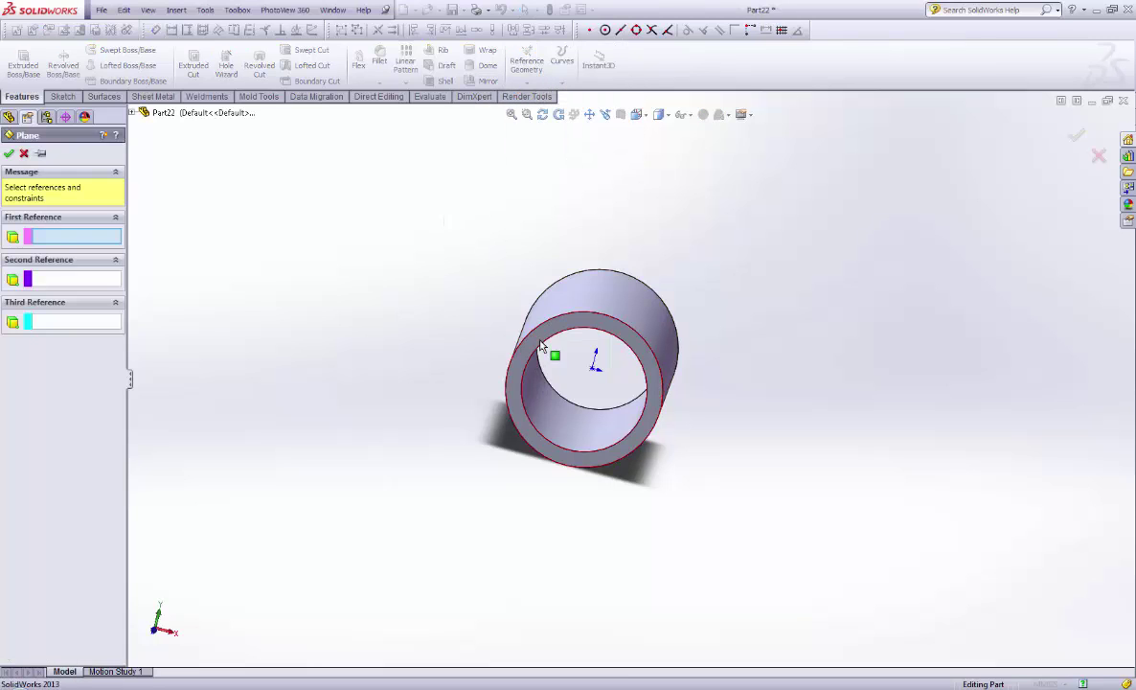
left_click(564, 328)
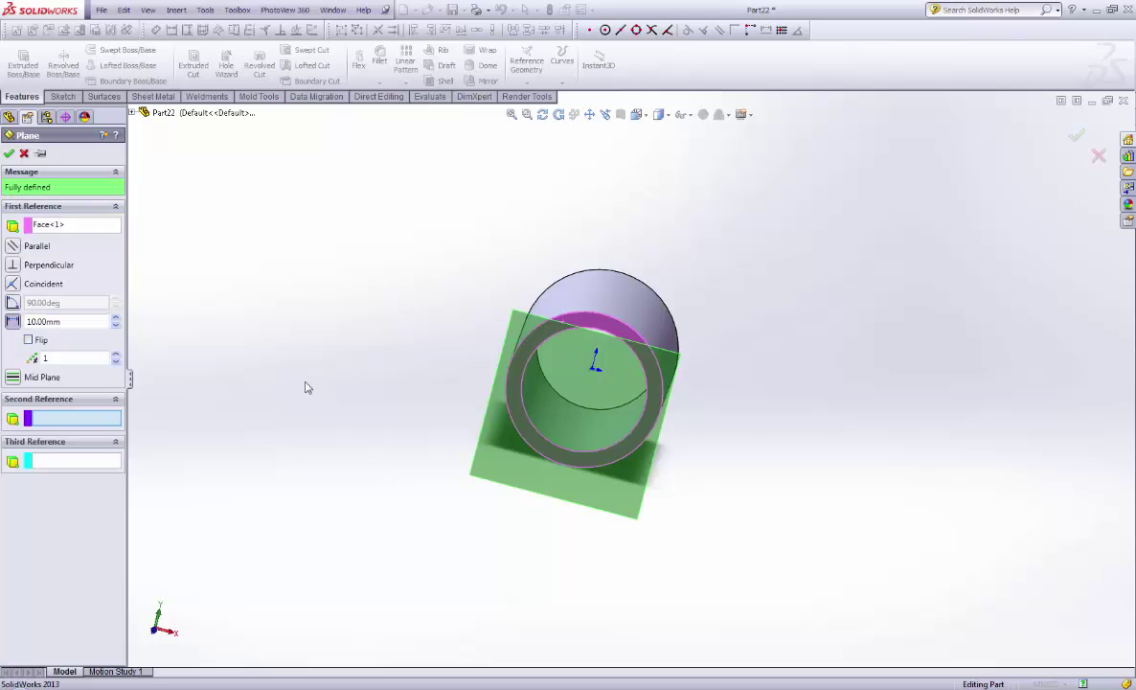
middle_click_drag(306, 388, 380, 391)
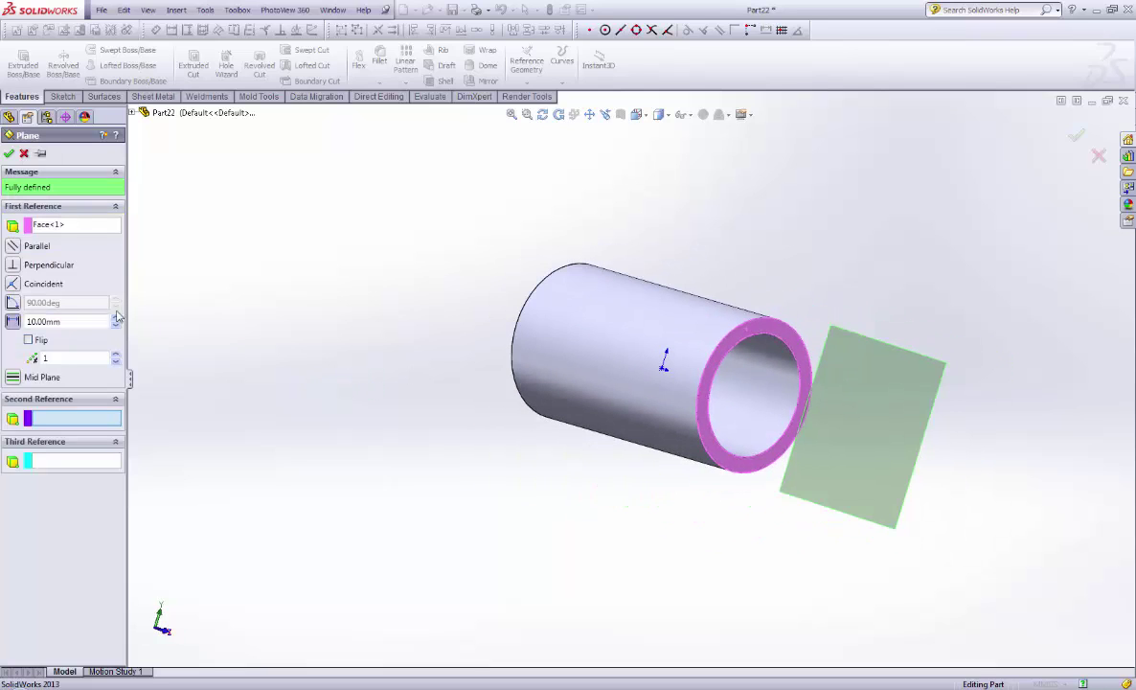
left_click(34, 284)
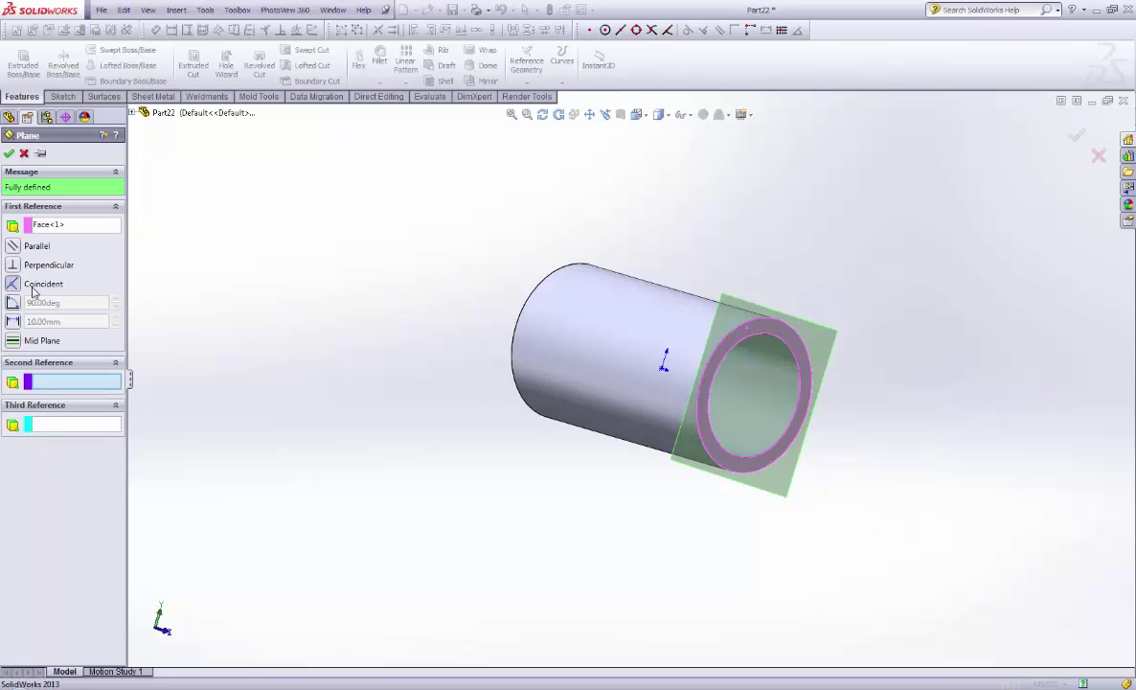
left_click(8, 155)
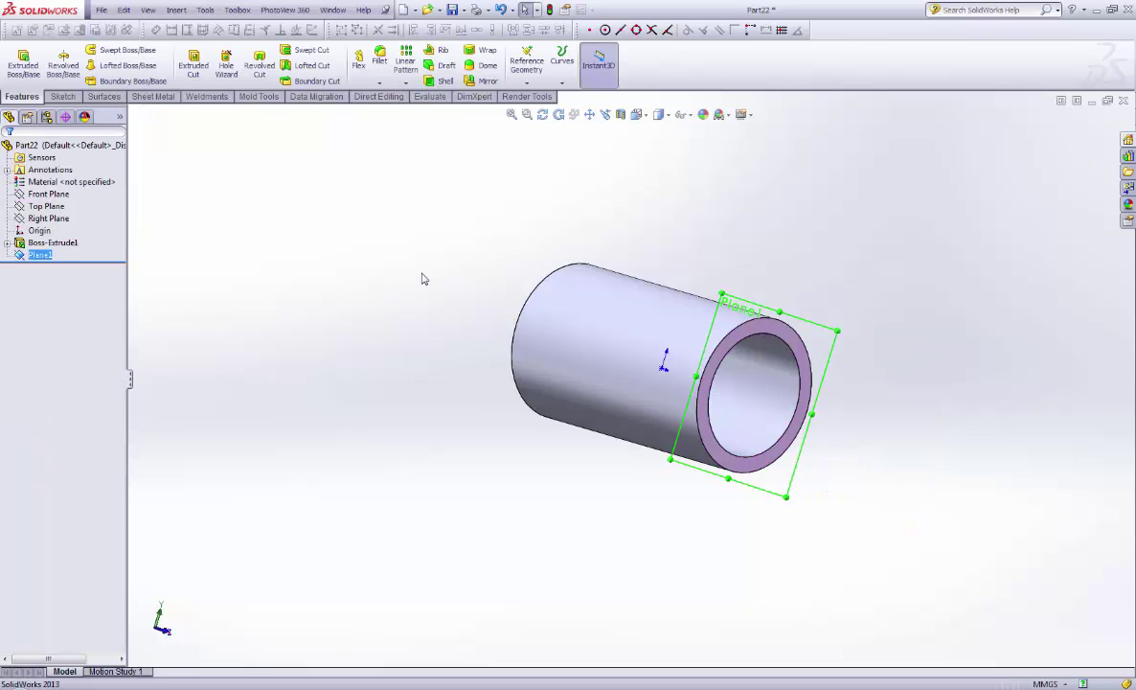
Step: Orient the view normal to the new reference plane and start a sketch on it
right_click(738, 311)
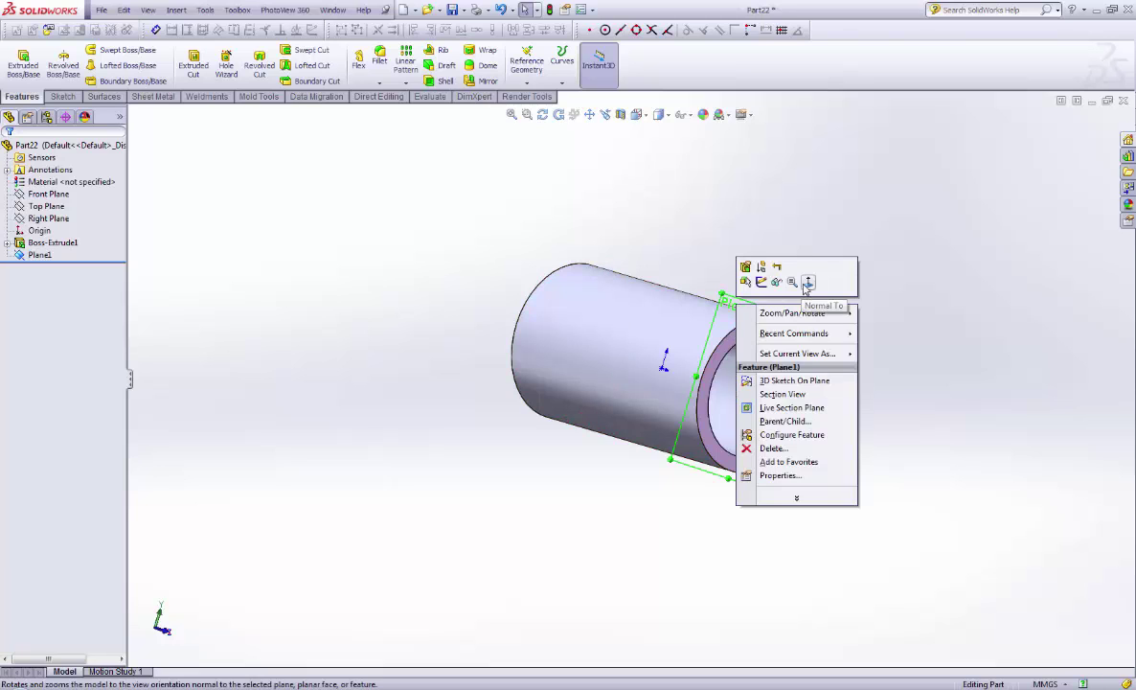
left_click(805, 284)
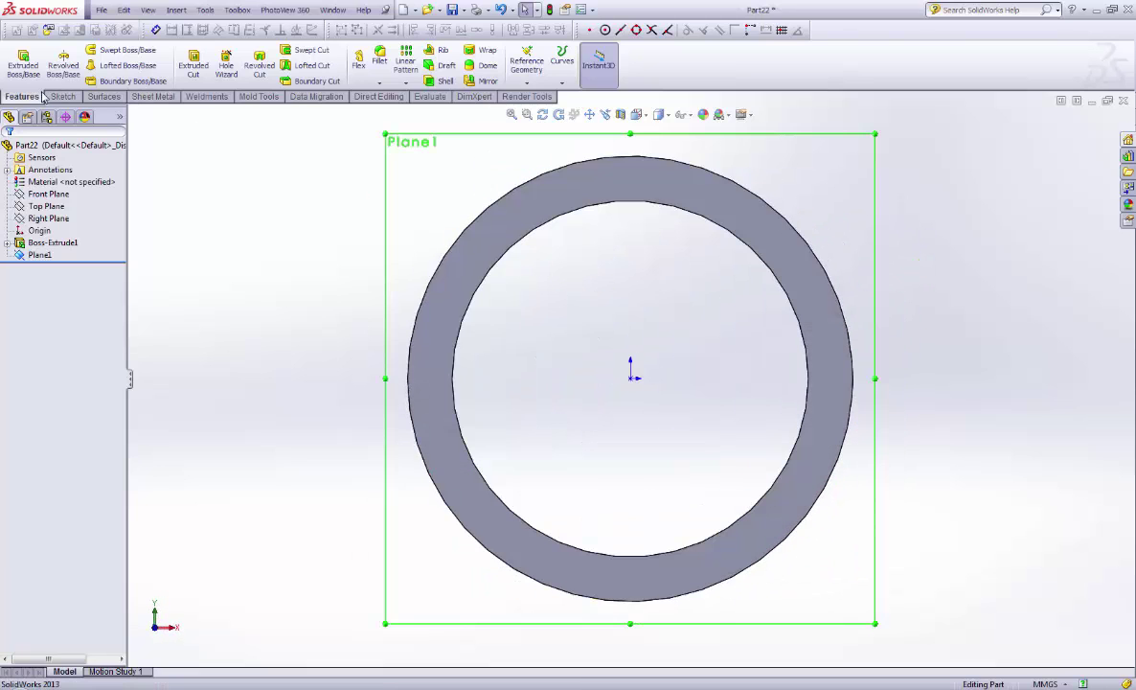
left_click(57, 97)
left_click(18, 60)
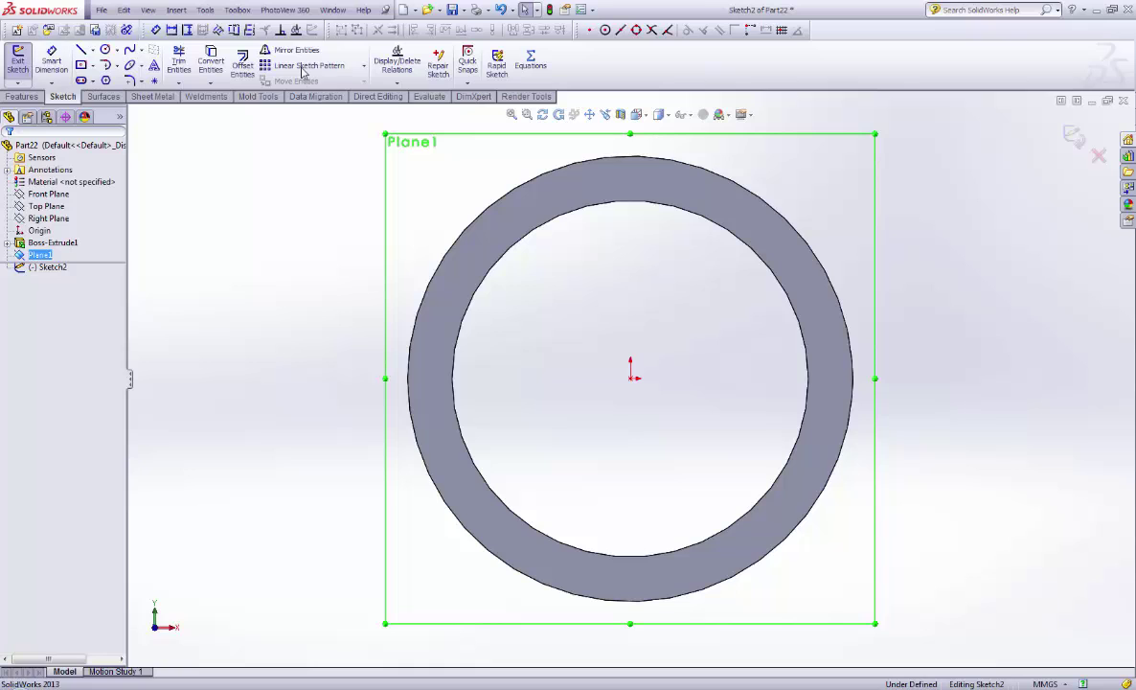
Step: Convert the tube's inner circular edge into a sketch circle and exit the sketch
left_click(211, 57)
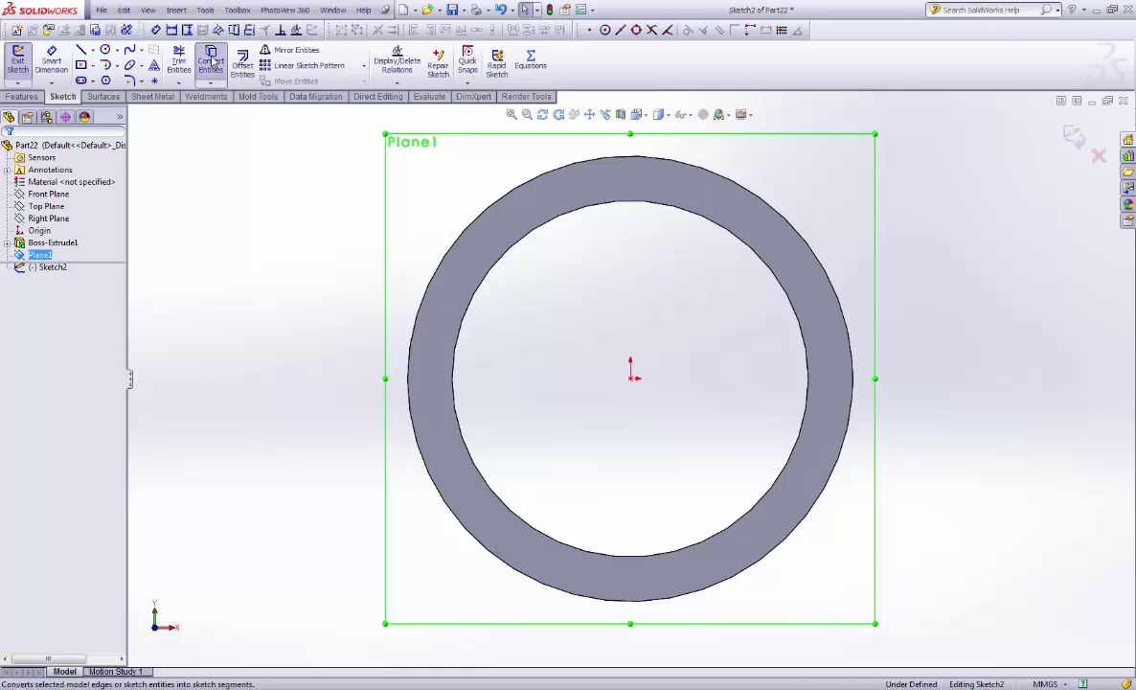
left_click(516, 244)
left_click(9, 154)
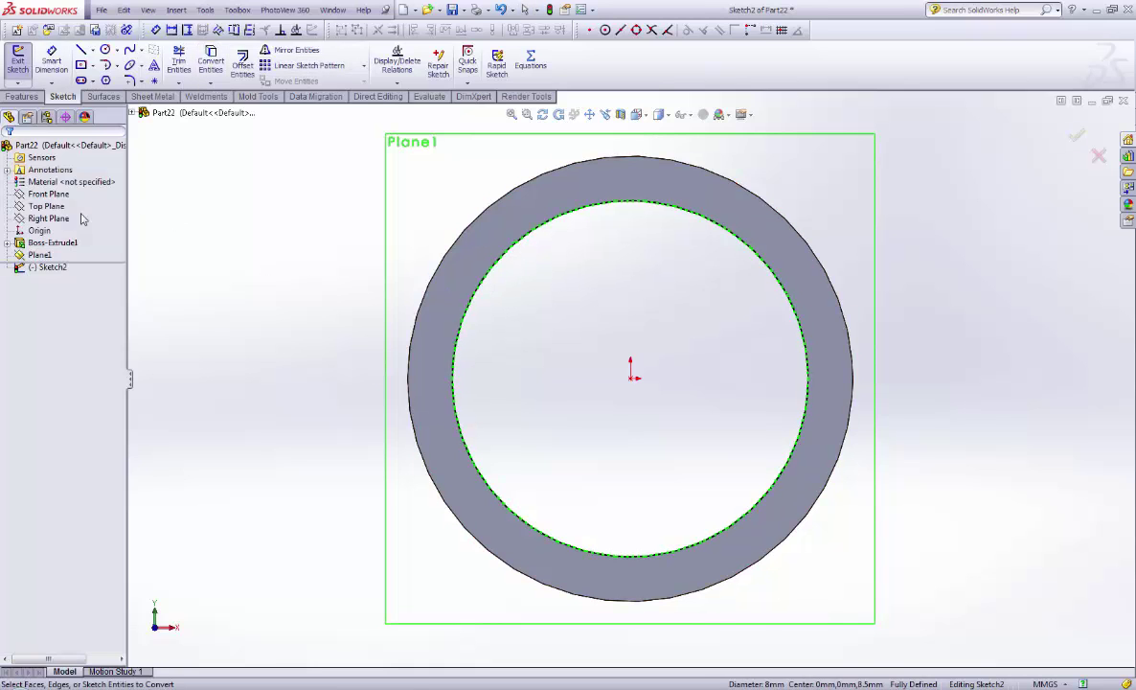
key("z")
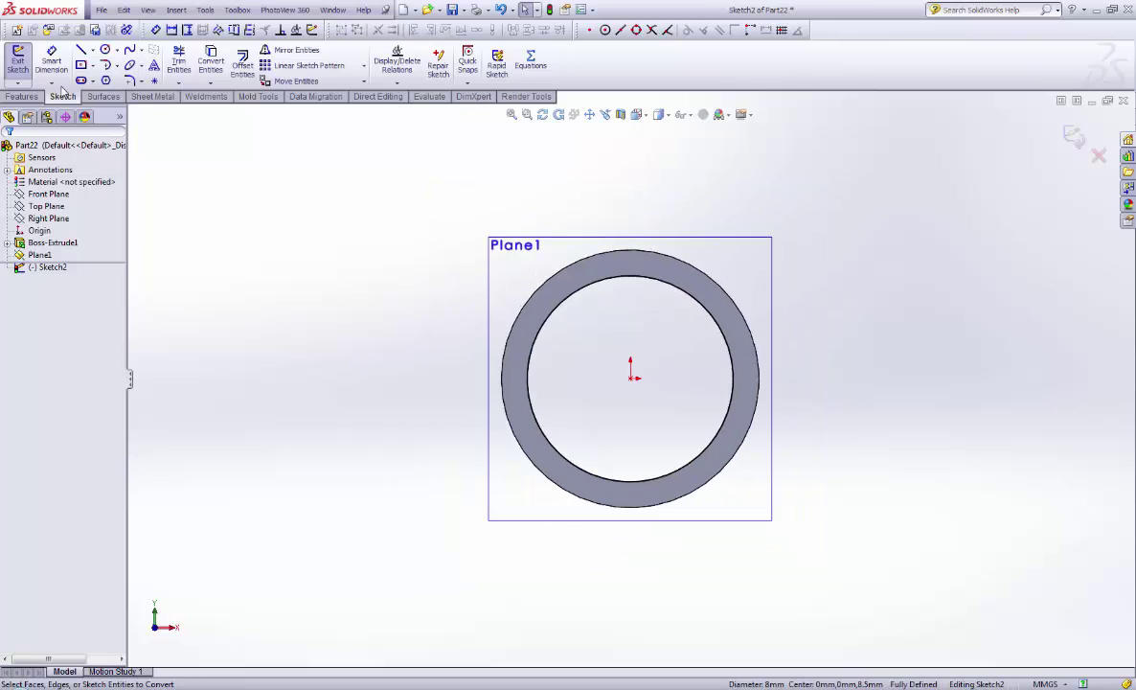
left_click(1073, 139)
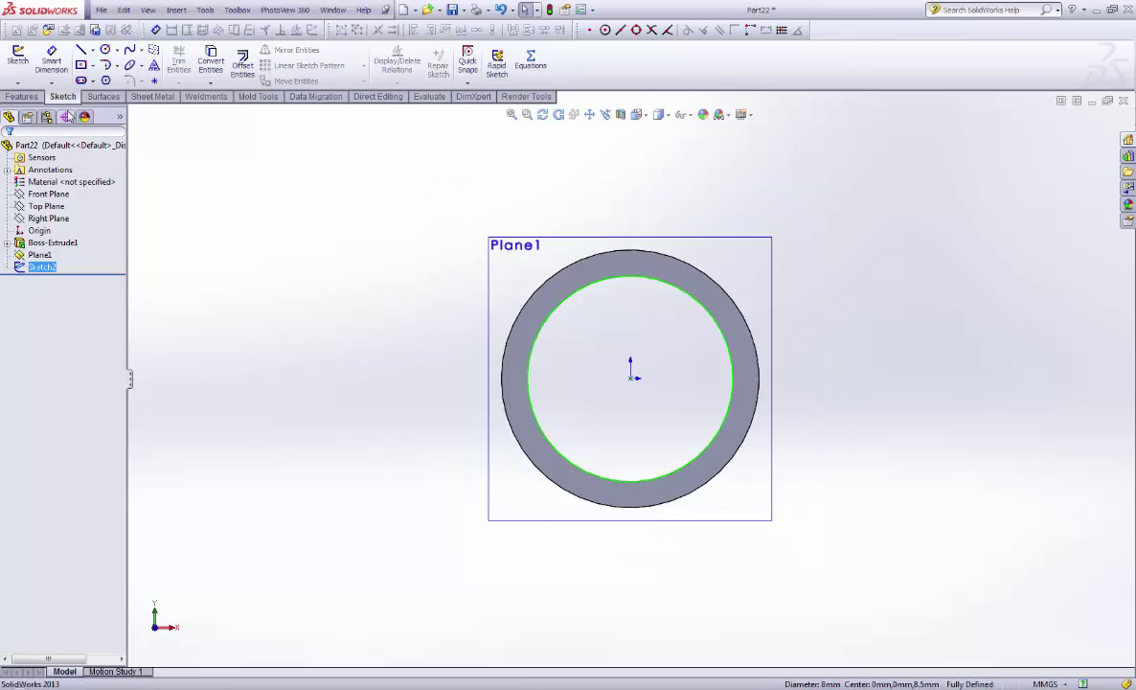
Step: Create a clockwise helix from the bore circle with 17 mm height, 0.75 mm constant pitch, reversed direction and 90° start angle
left_click(29, 97)
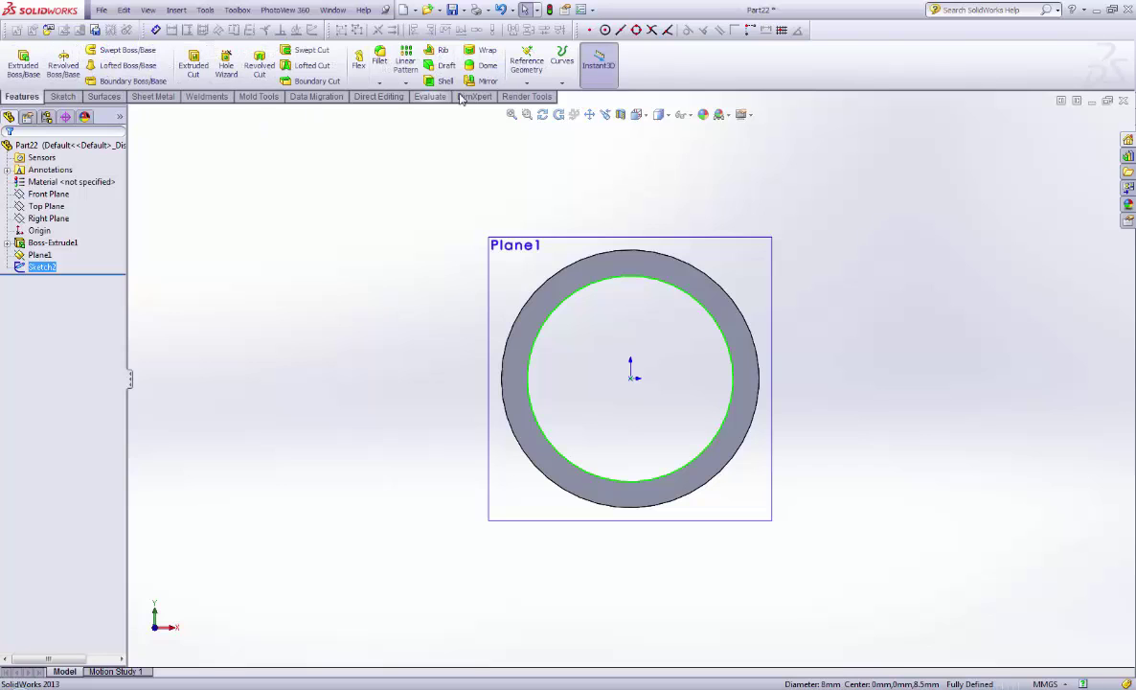
left_click(563, 84)
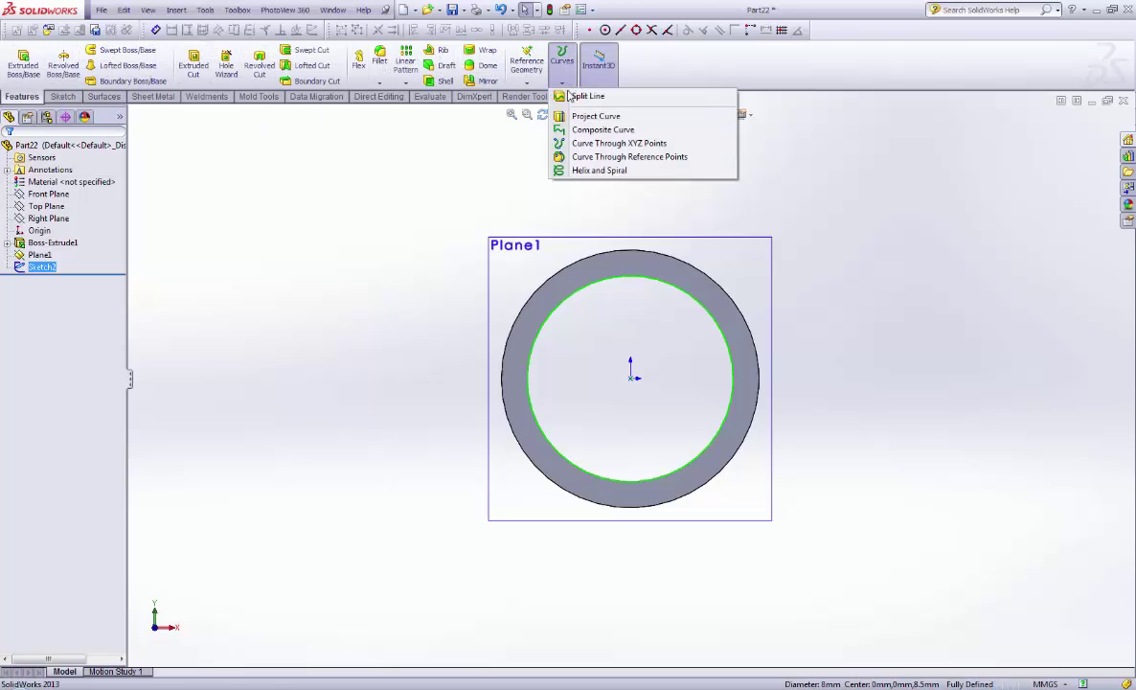
left_click(551, 159)
middle_click_drag(384, 304, 491, 368)
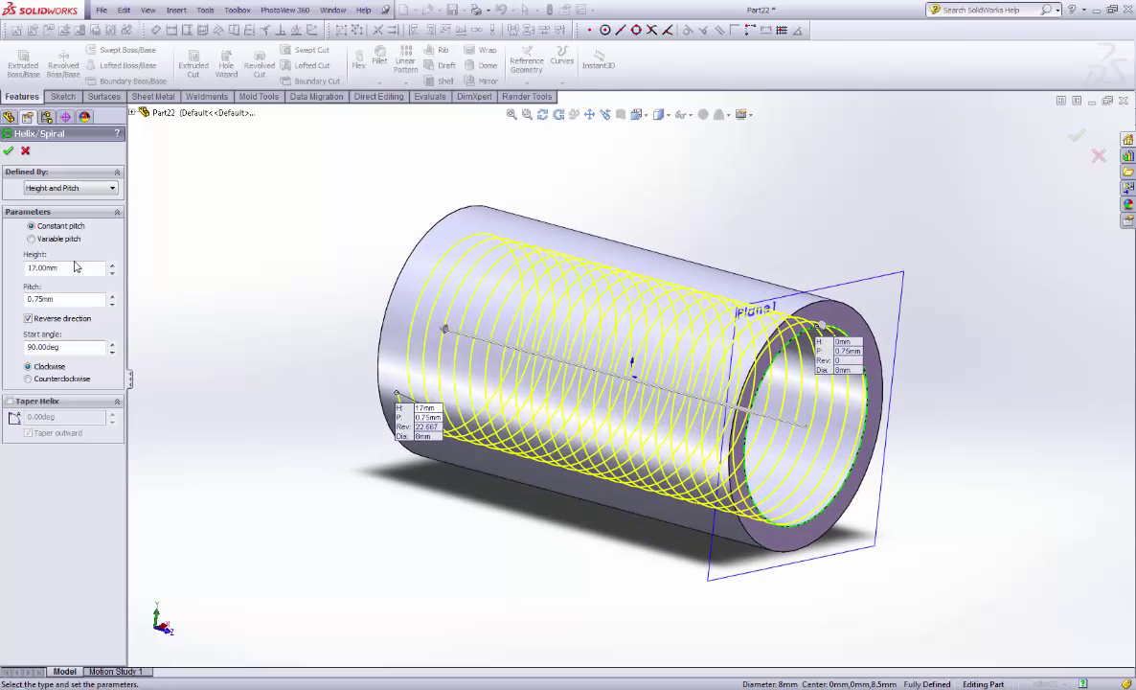
left_click(83, 190)
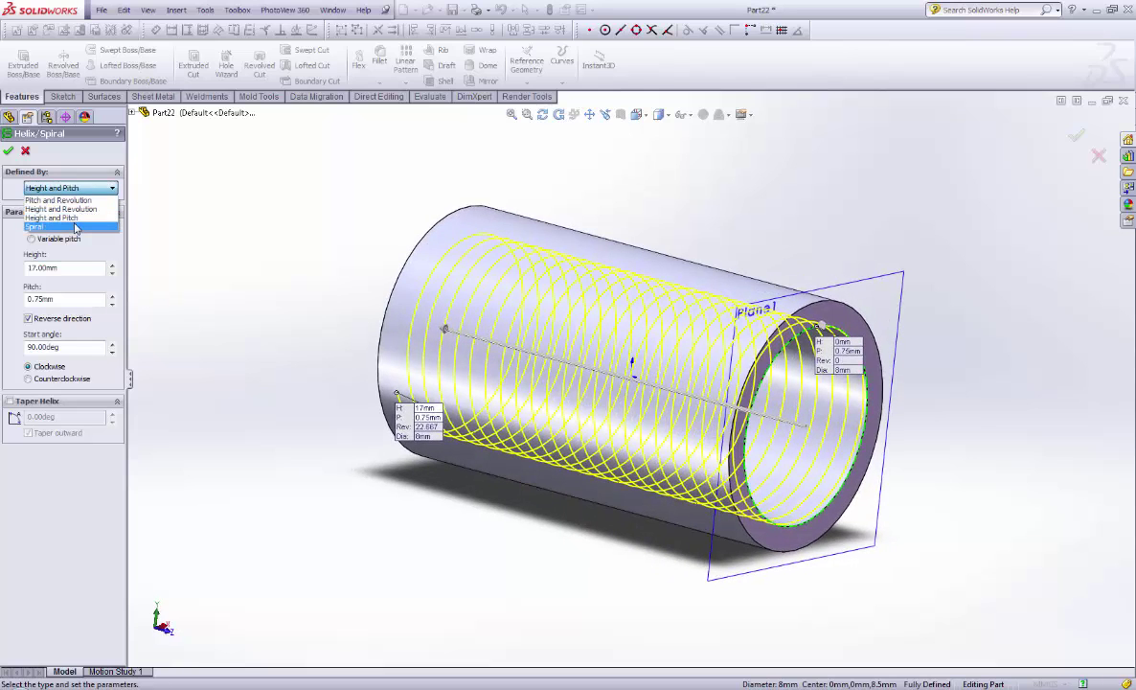
left_click(50, 438)
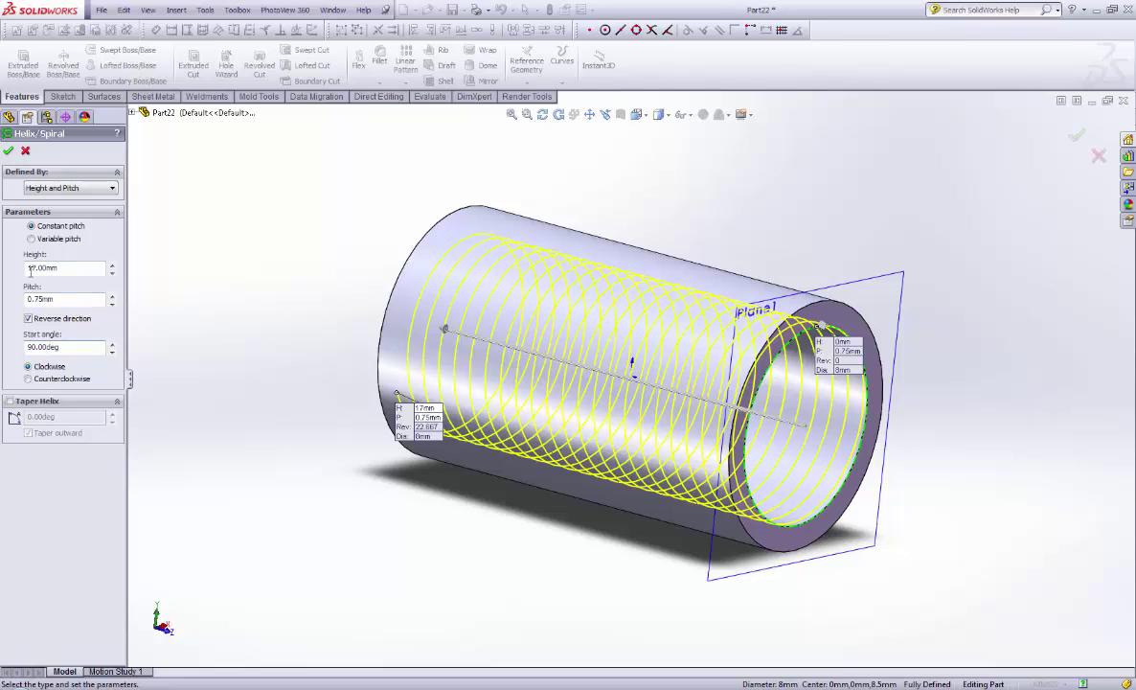
left_click(9, 151)
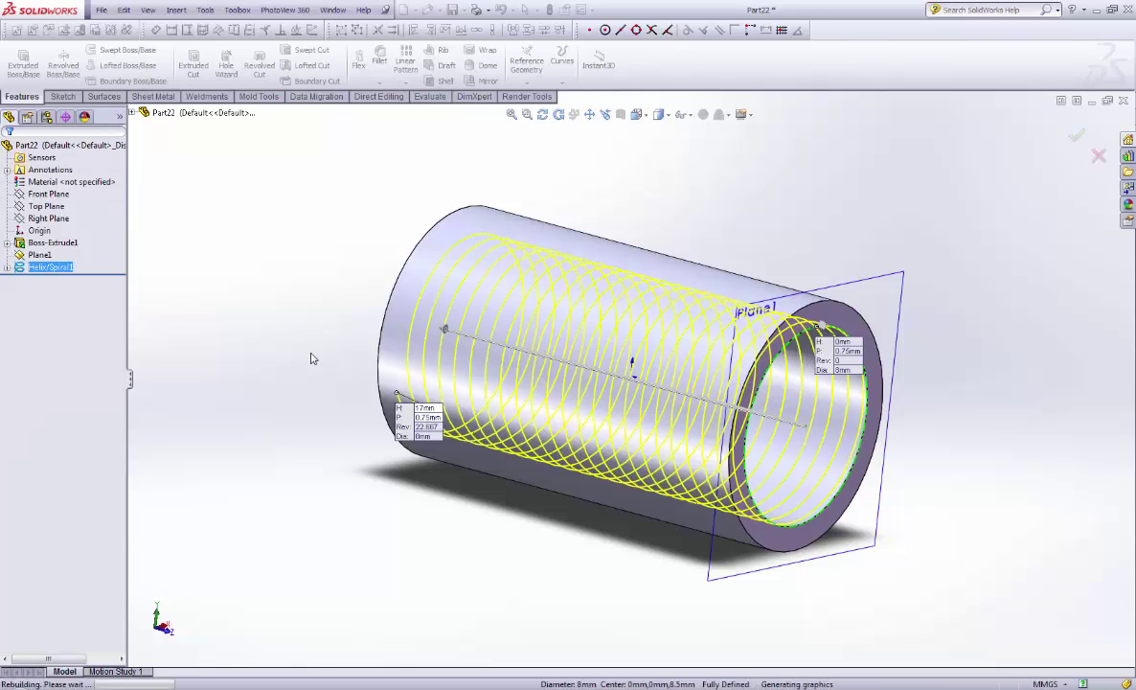
Step: Hide the reference plane on the tube's front face
scroll(918, 386, "down", 3)
left_click(918, 318)
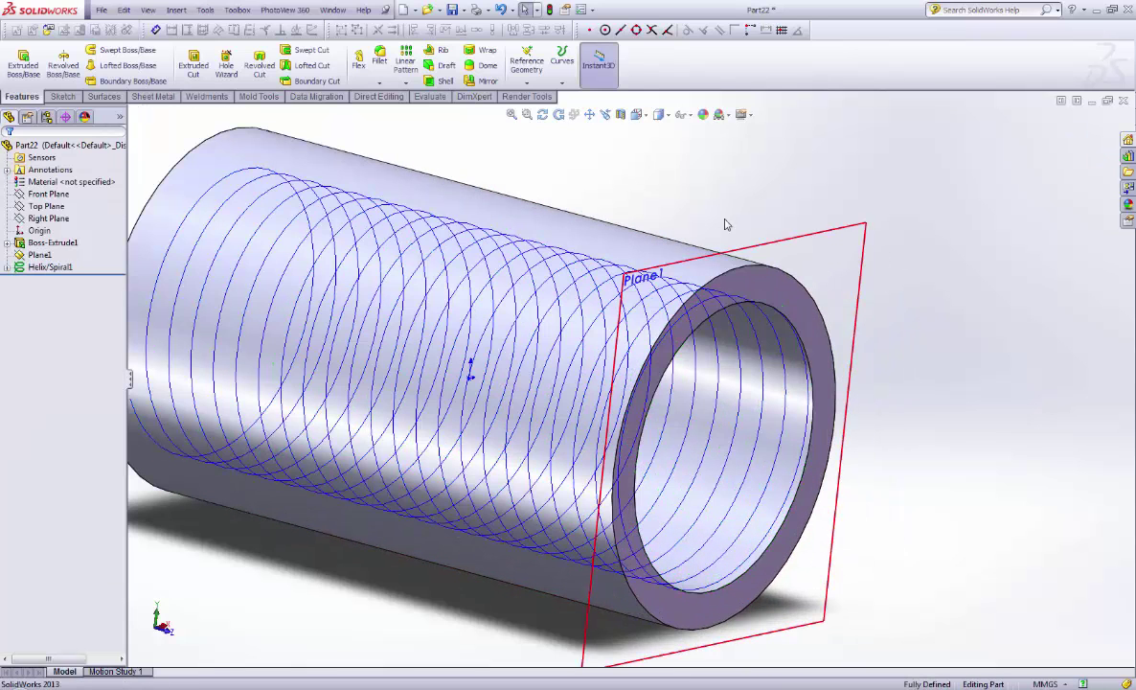
right_click(822, 256)
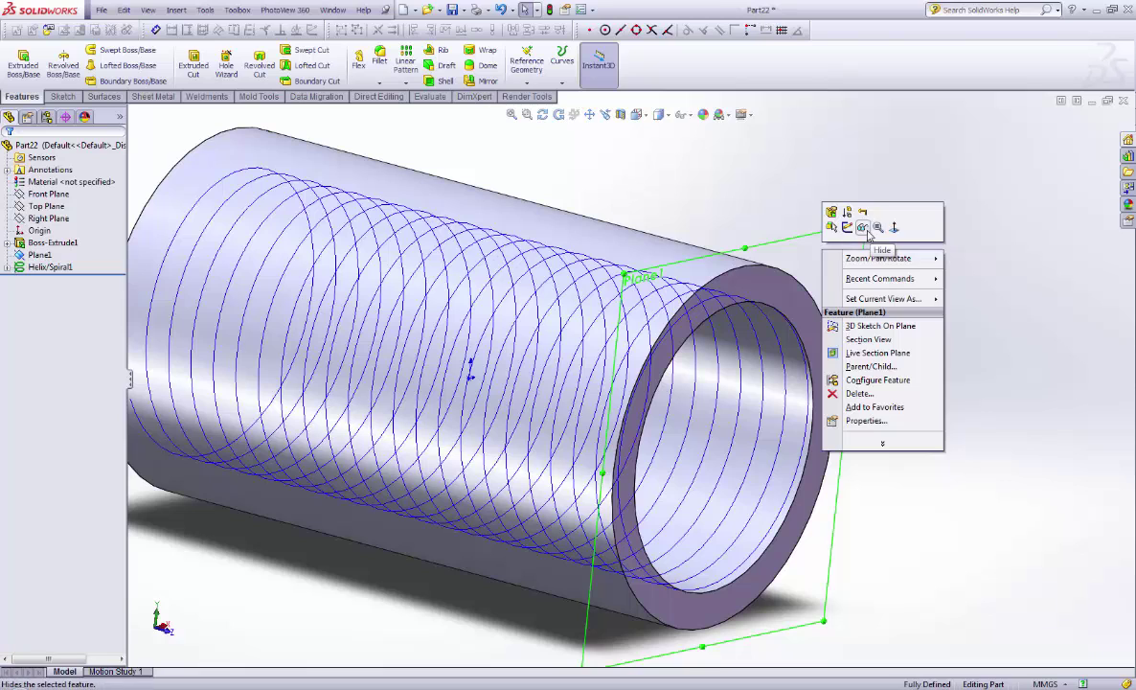
left_click(853, 225)
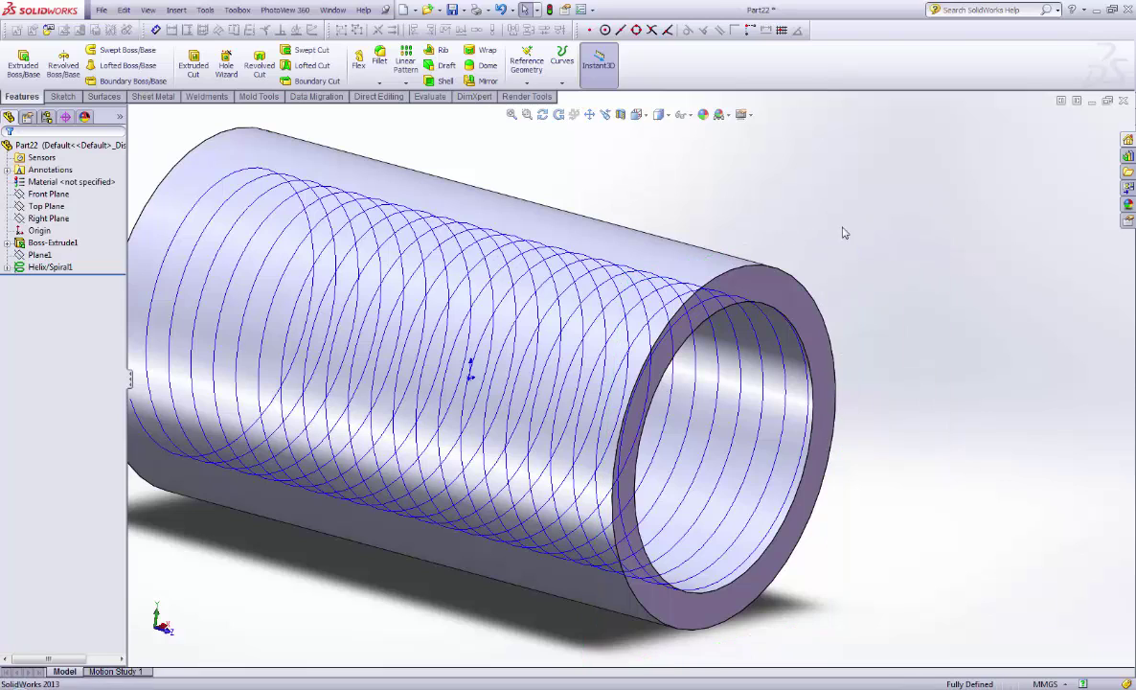
Step: Create a reference plane perpendicular to the helix and coincident with its start point at the tube's front face
left_click(527, 84)
left_click(540, 97)
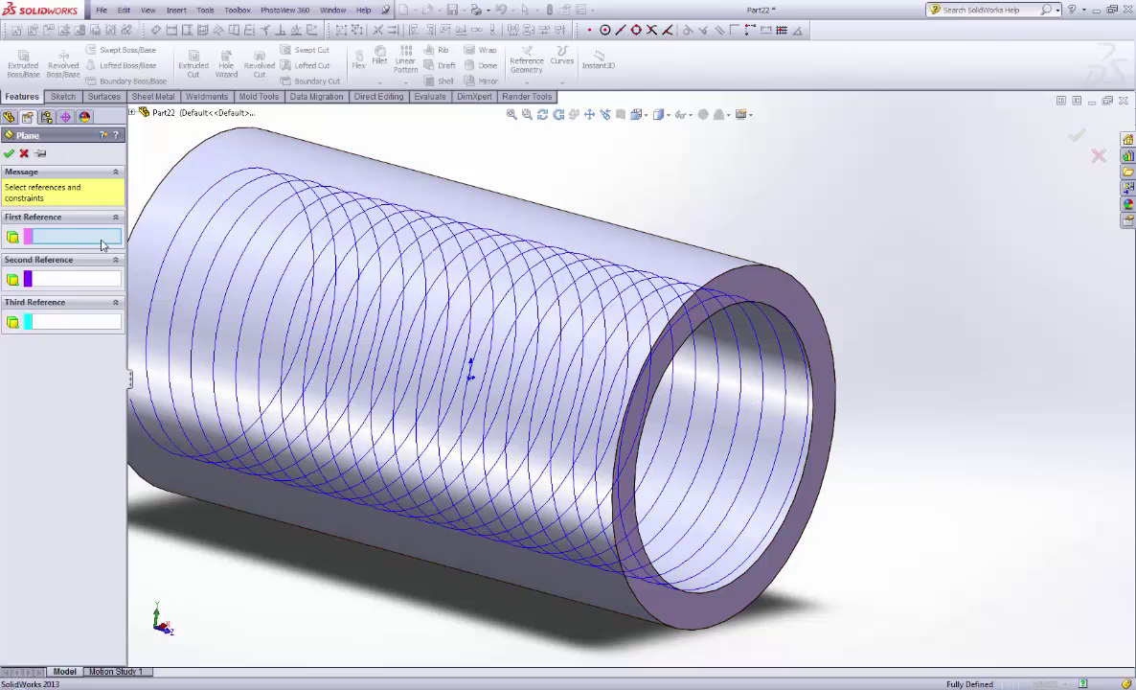
left_click(748, 392)
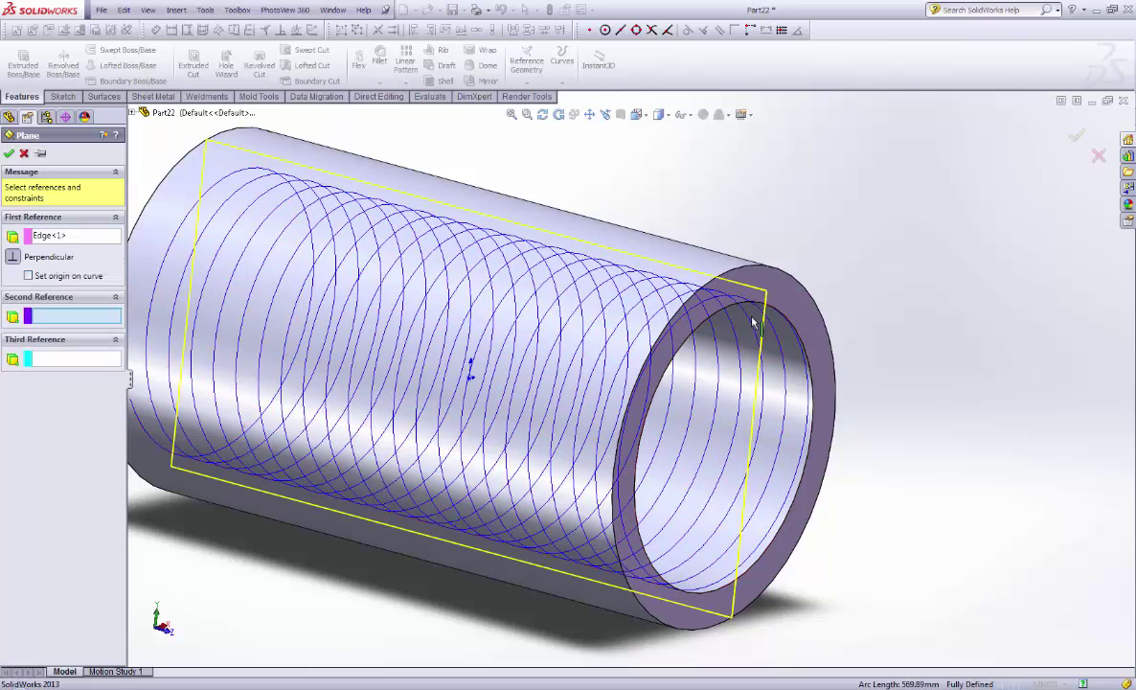
scroll(661, 338, "down", 5)
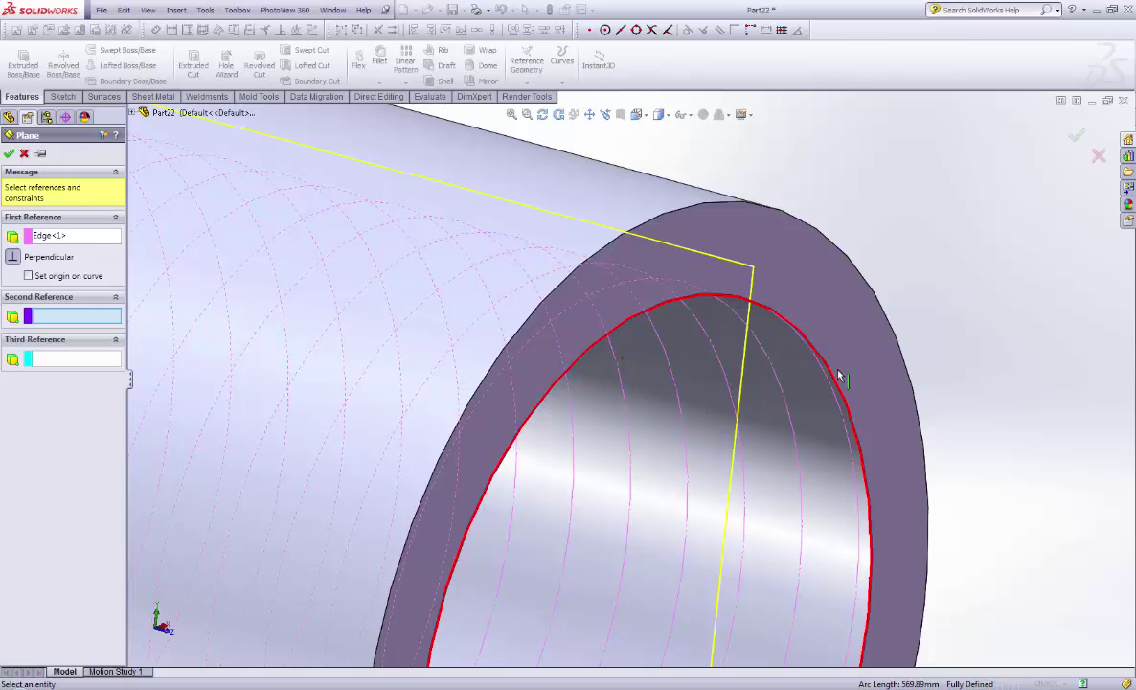
scroll(838, 375, "up", 5)
scroll(747, 503, "down", 4)
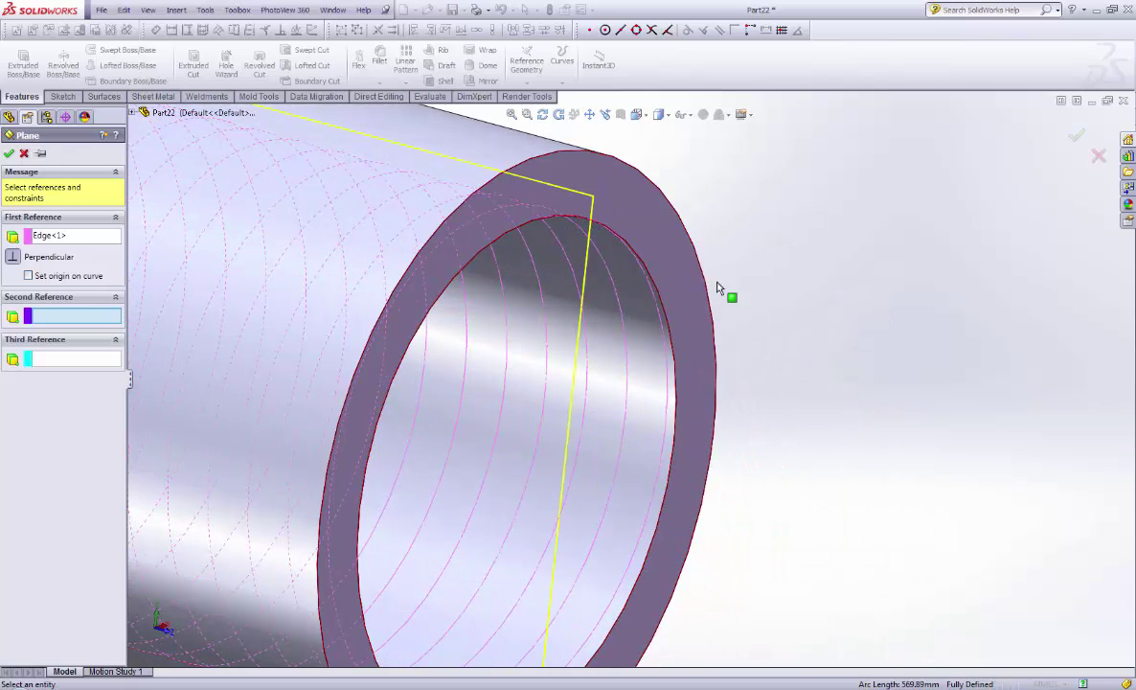
middle_click_drag(721, 288, 742, 397)
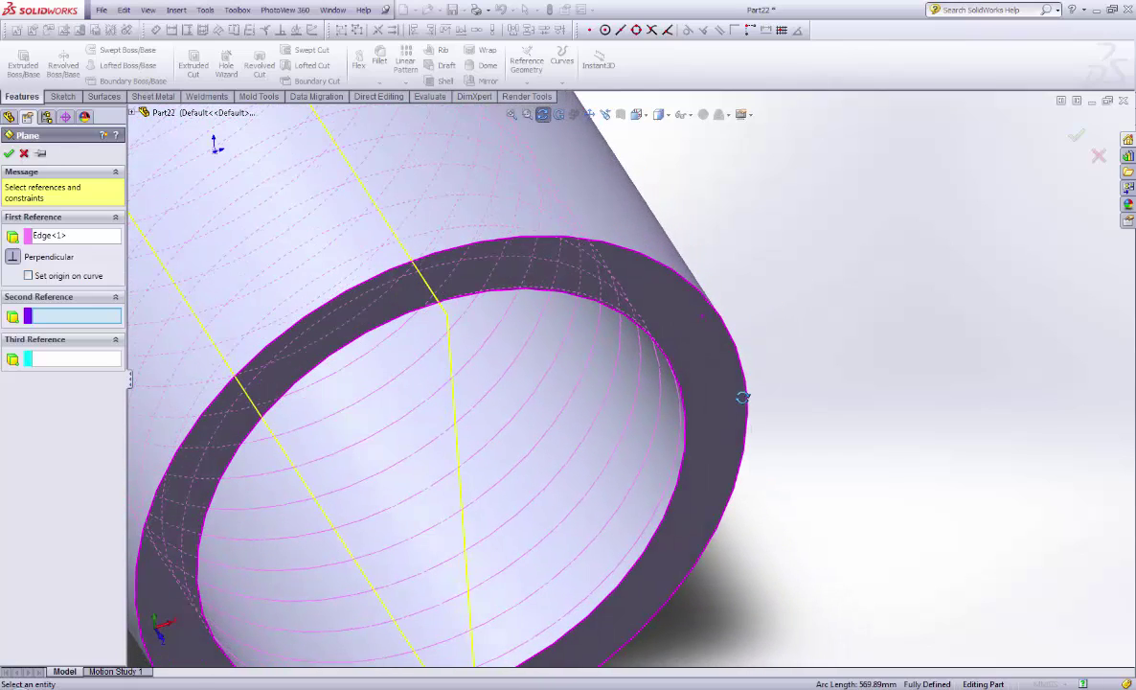
left_click(429, 310)
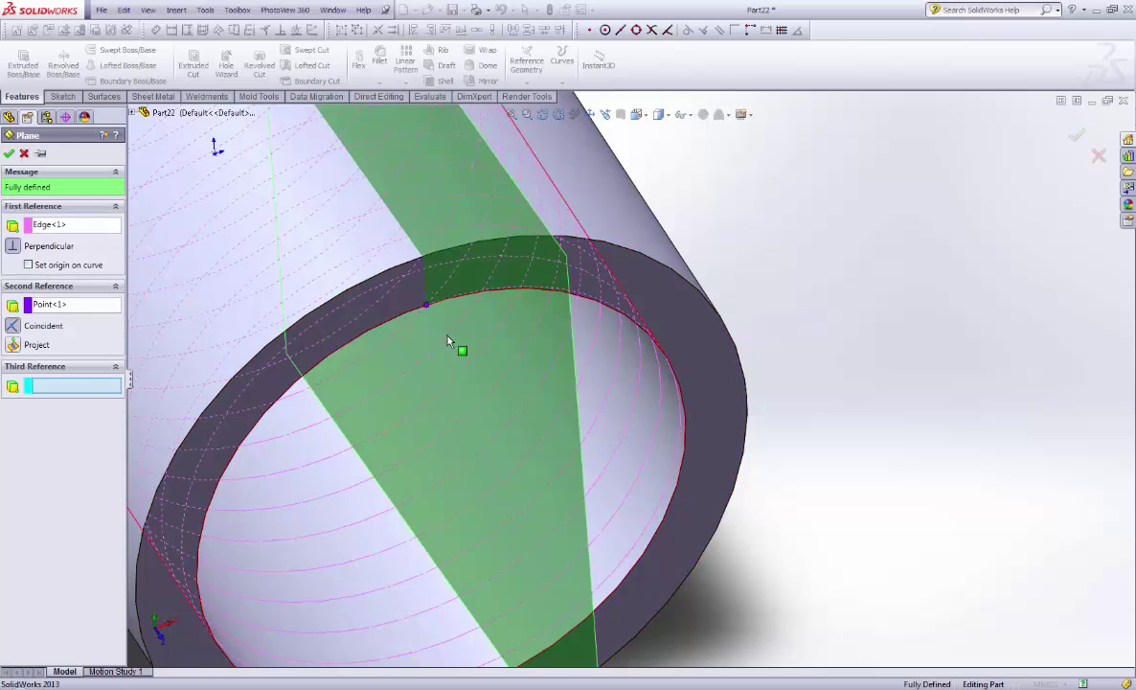
scroll(415, 311, "down", 5)
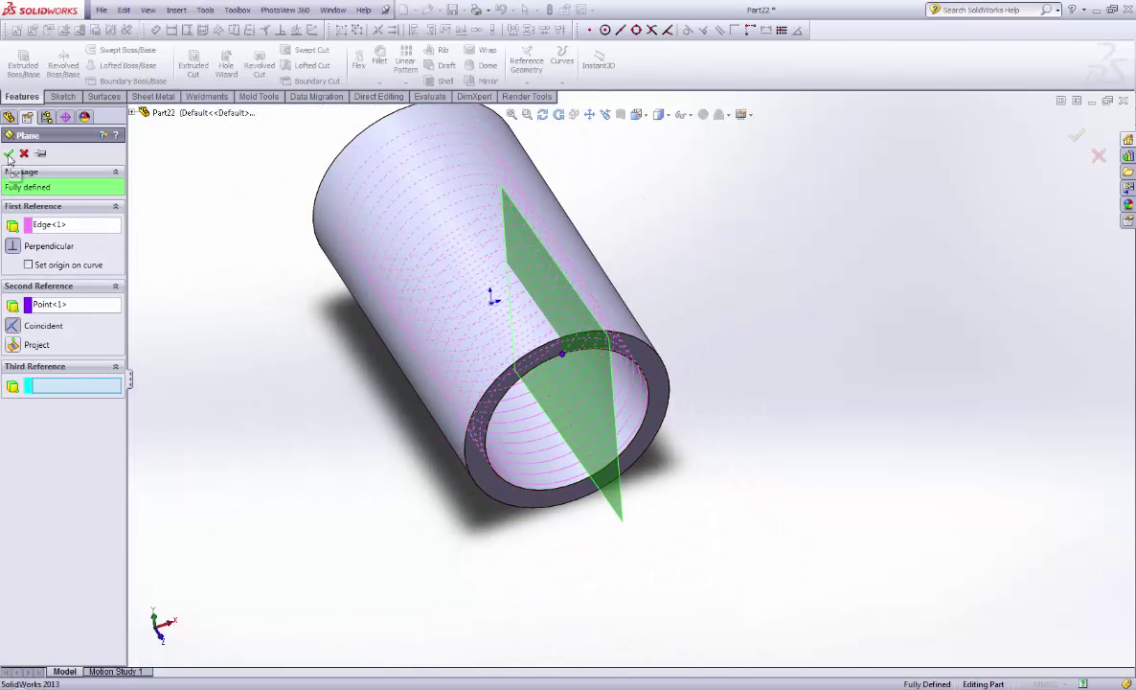
left_click(9, 154)
Step: Import all thread equations from the external file ISO External Metric Thread.txt as global variables
middle_click_drag(753, 422, 866, 352)
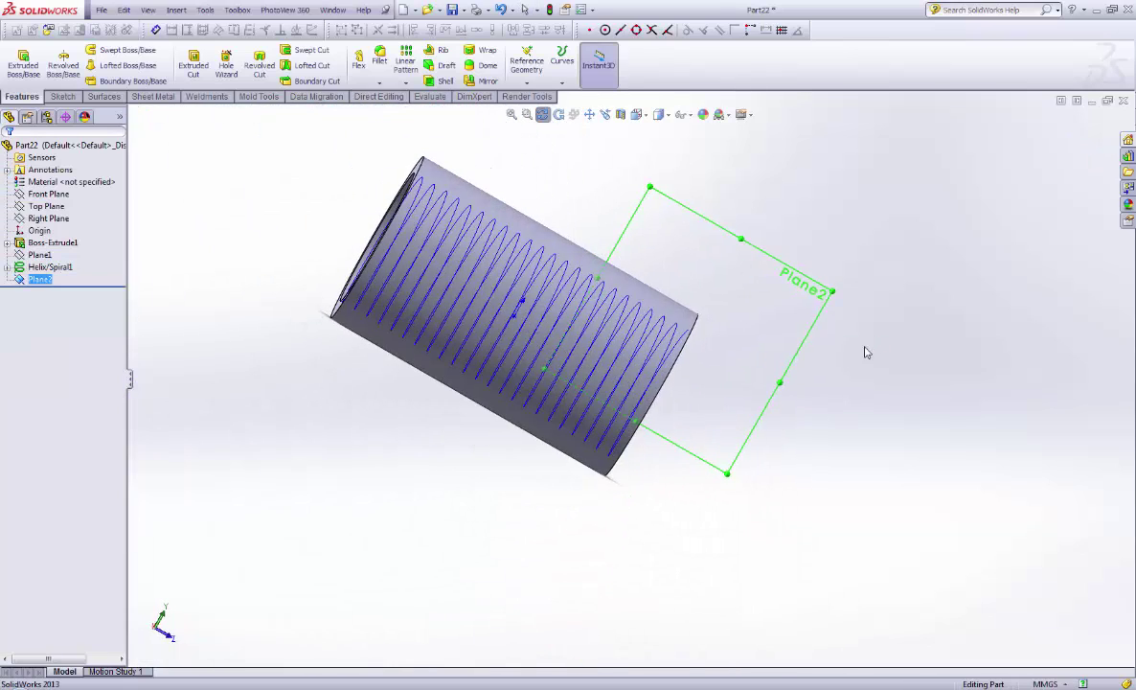
right_click(814, 286)
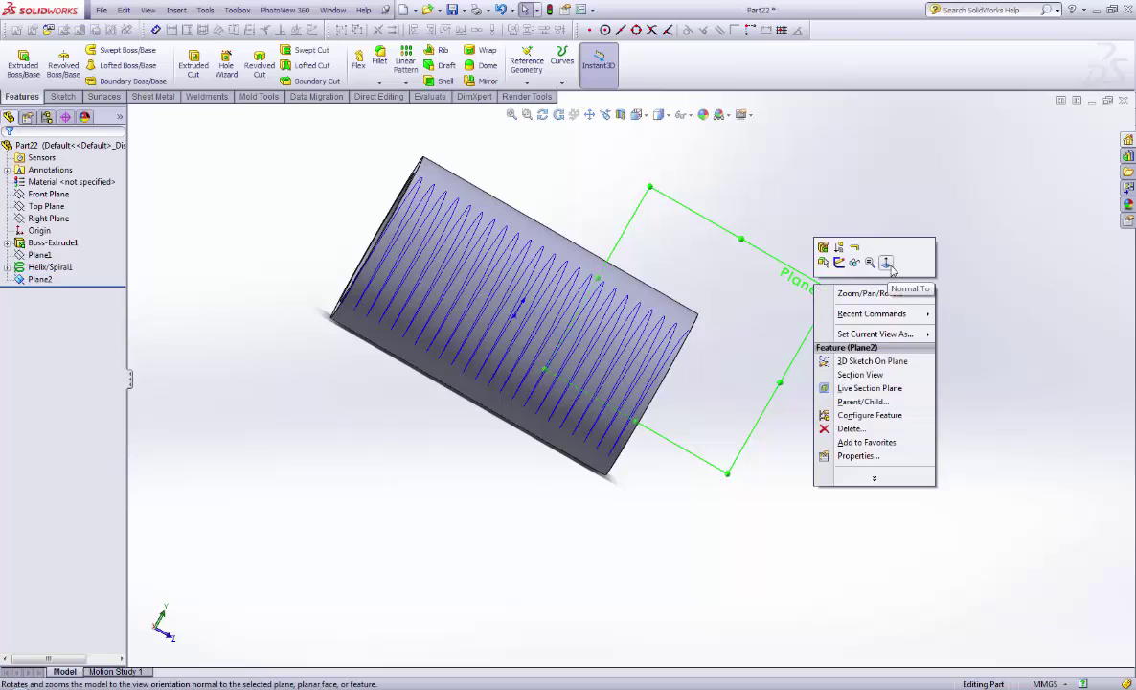
left_click(887, 264)
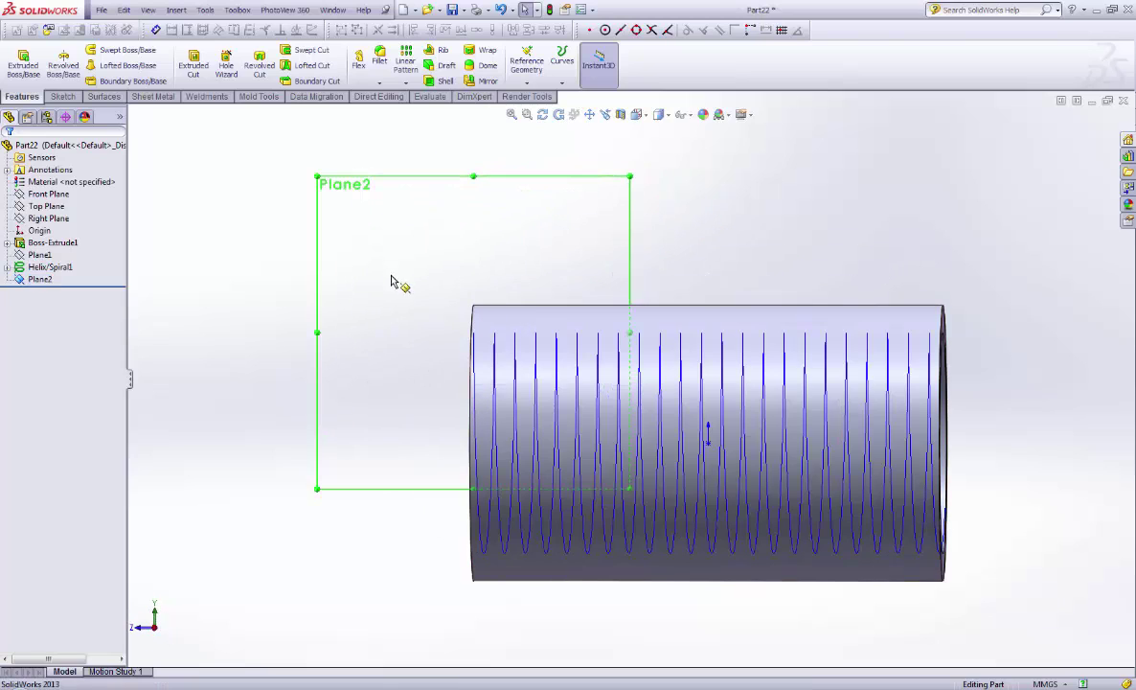
middle_click_drag(238, 303, 946, 341)
scroll(946, 341, "down", 3)
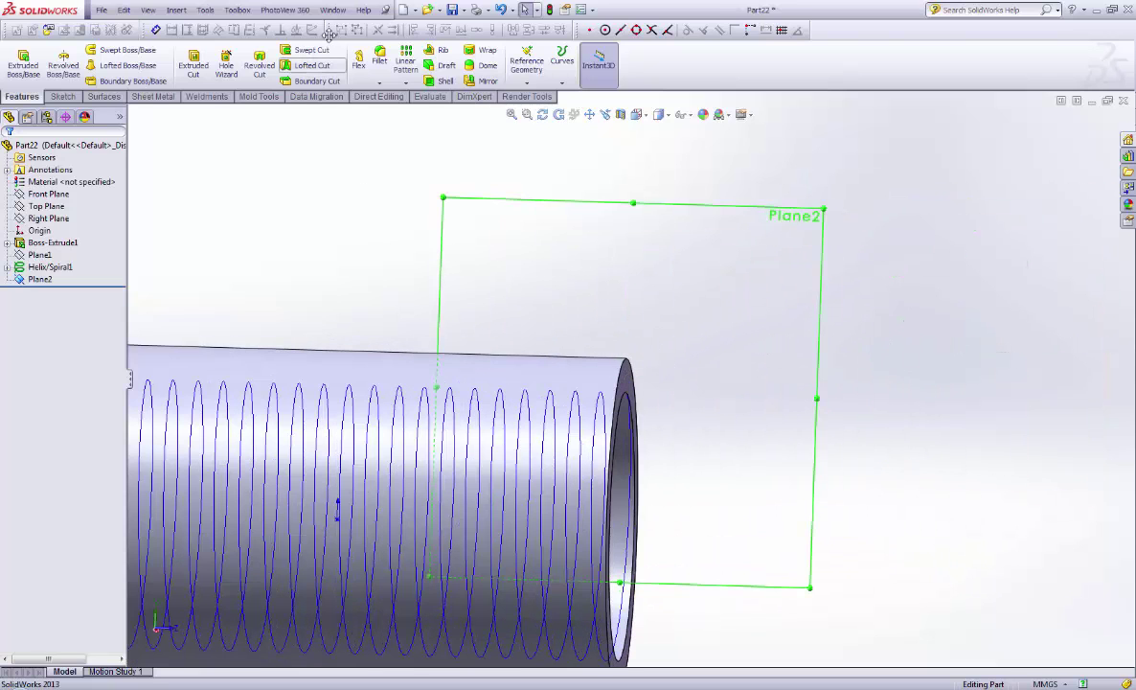
left_click(205, 10)
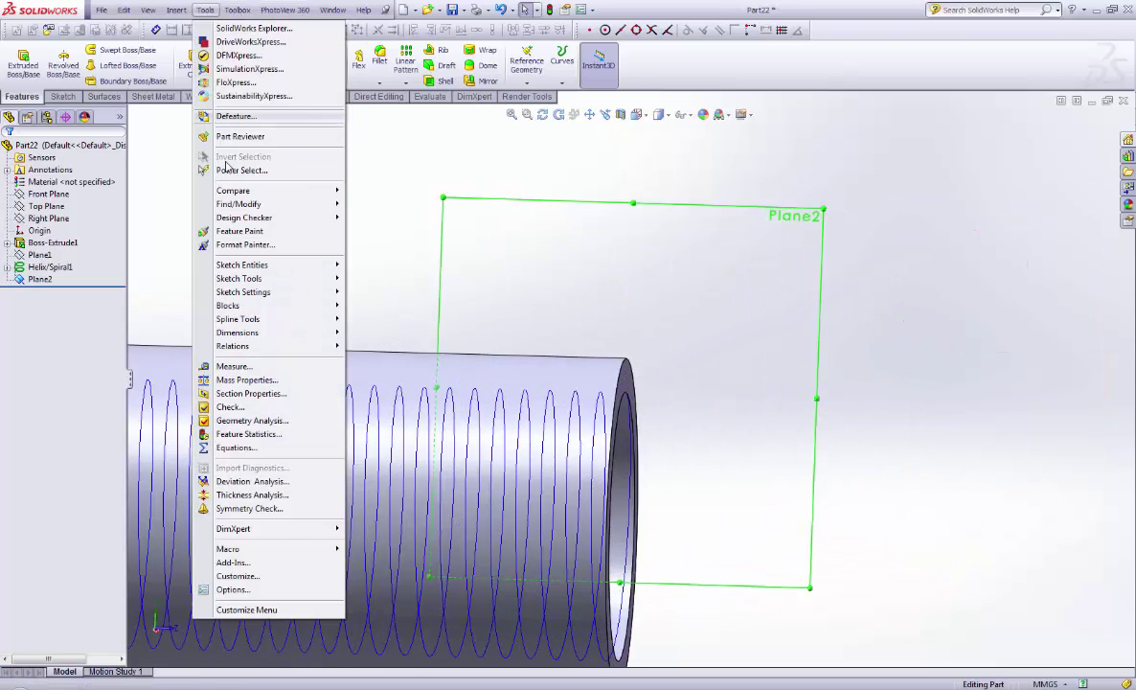
left_click(233, 448)
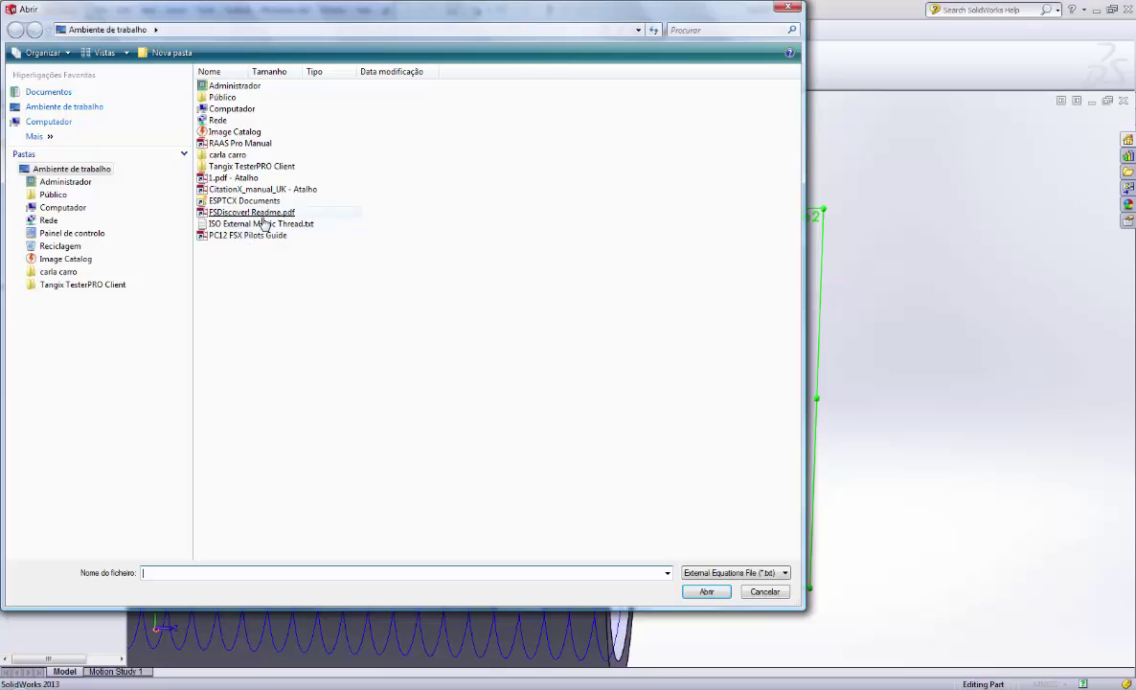
double_click(247, 223)
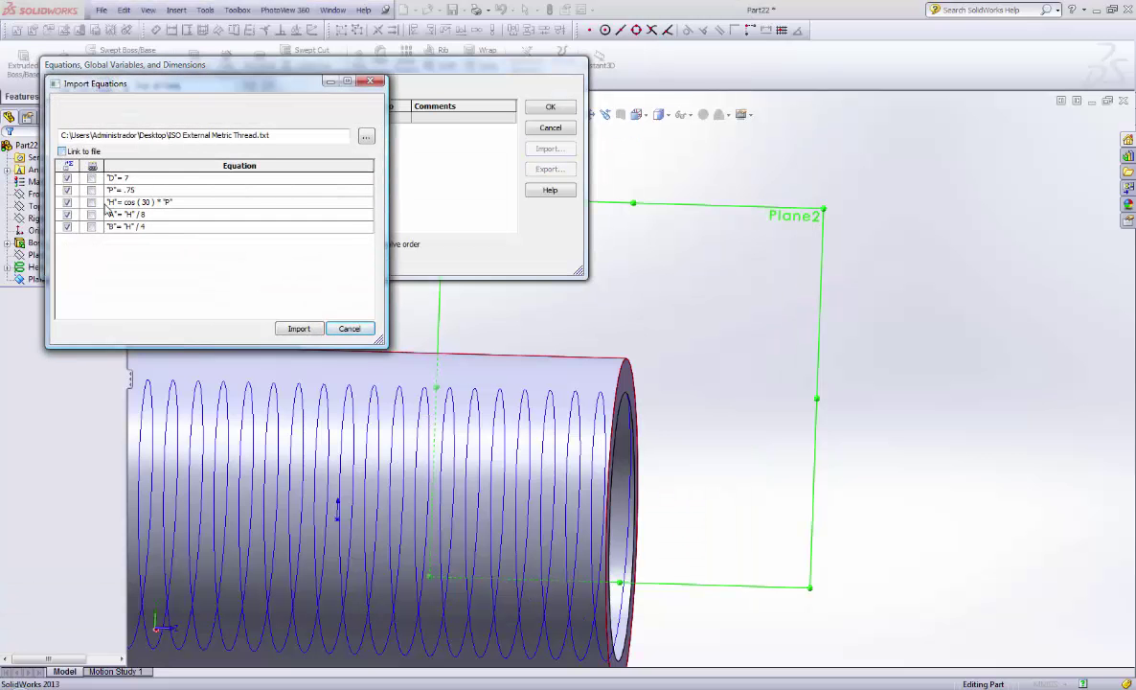
left_click(299, 328)
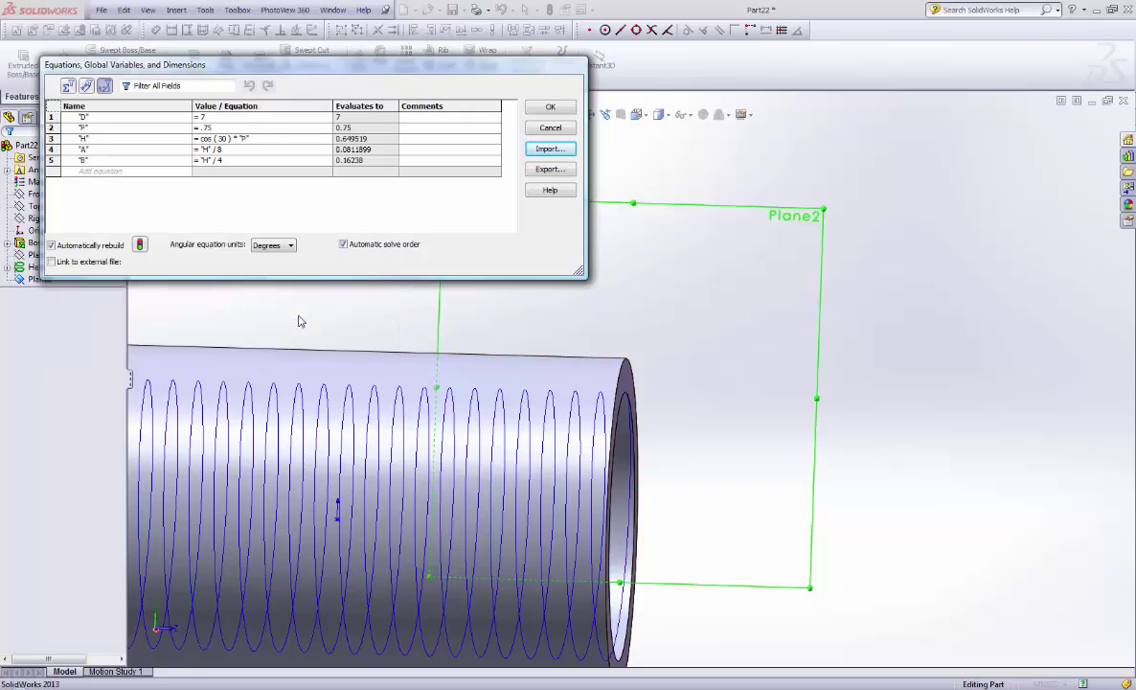
Step: Set the global variable D to 8 and accept the equations
left_click(205, 117)
key("BackSpace")
type("8")
key("Return")
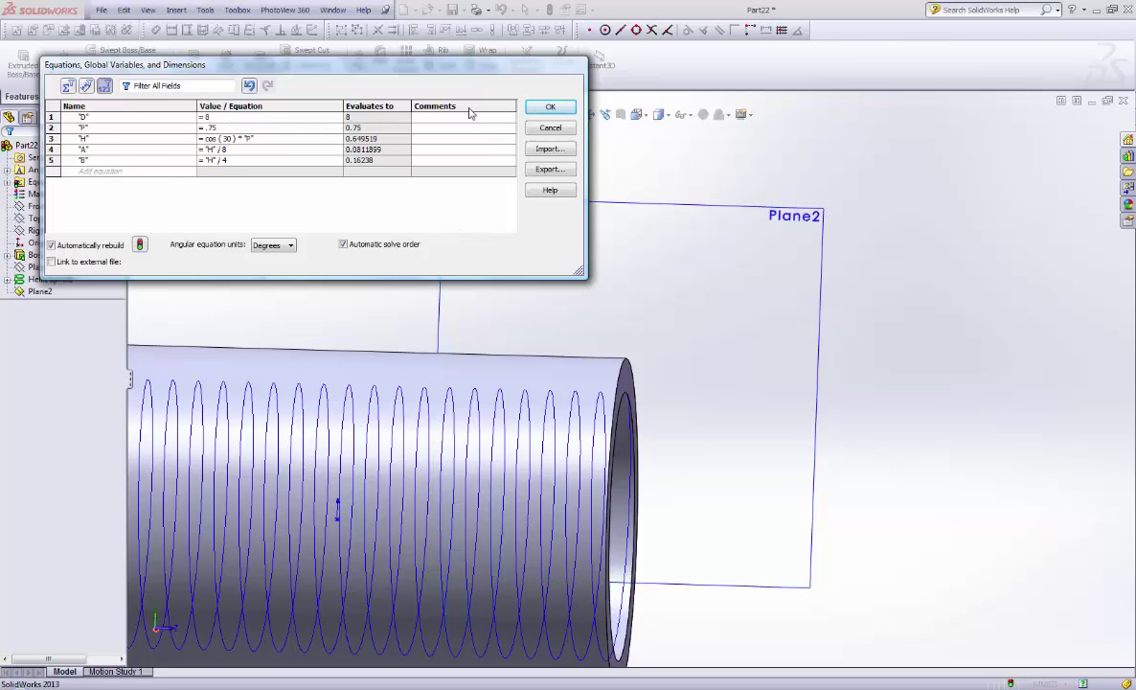
left_click(543, 108)
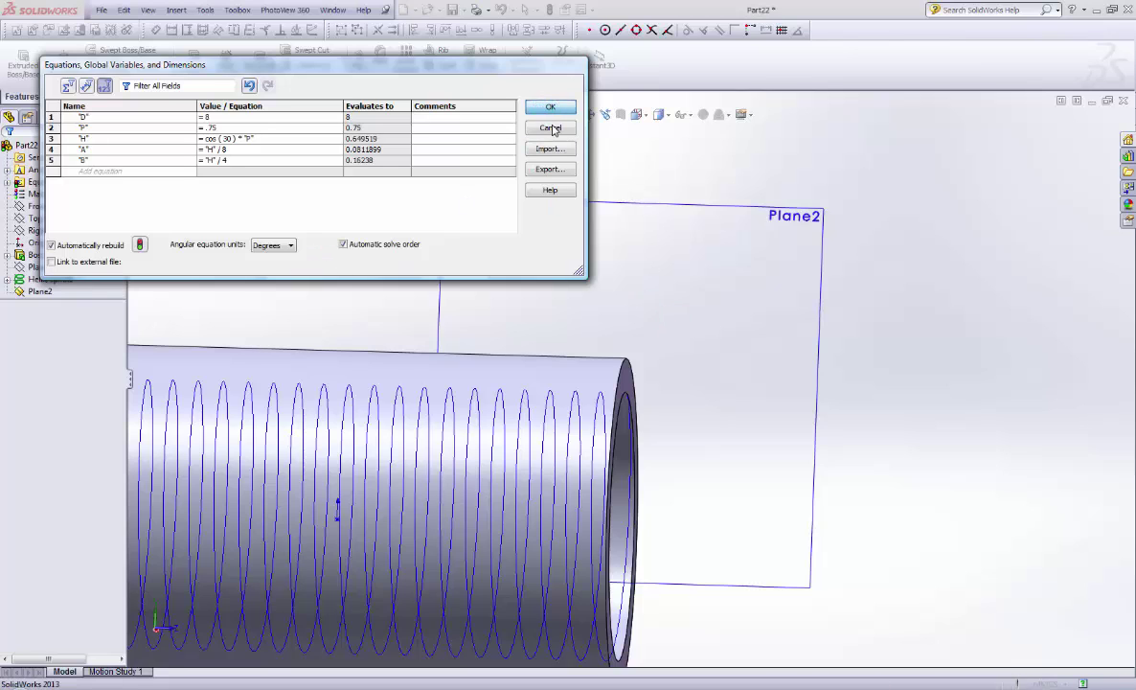
Step: Start a sketch on the plane perpendicular to the helix
left_click(64, 59)
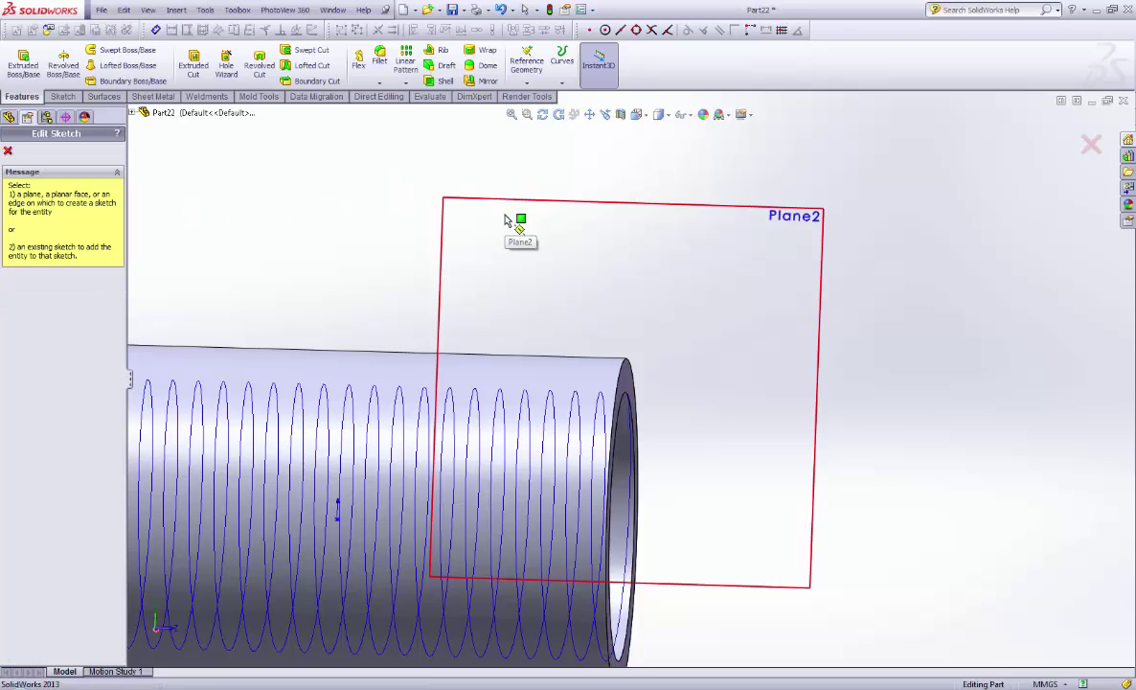
left_click(806, 230)
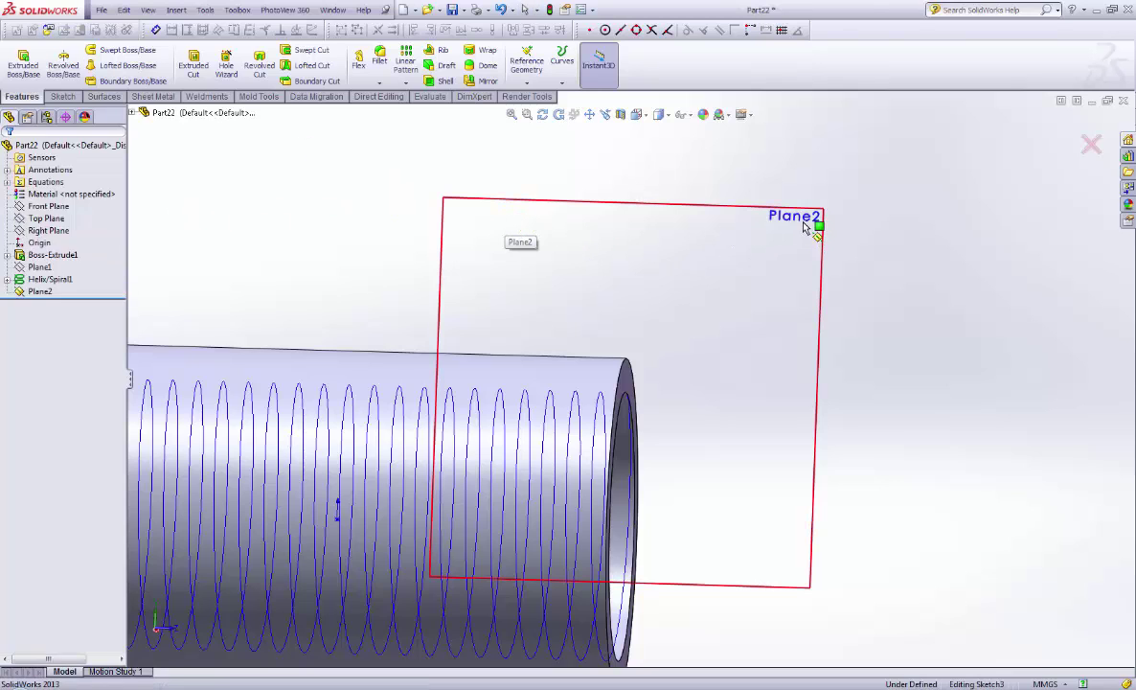
left_click(64, 283)
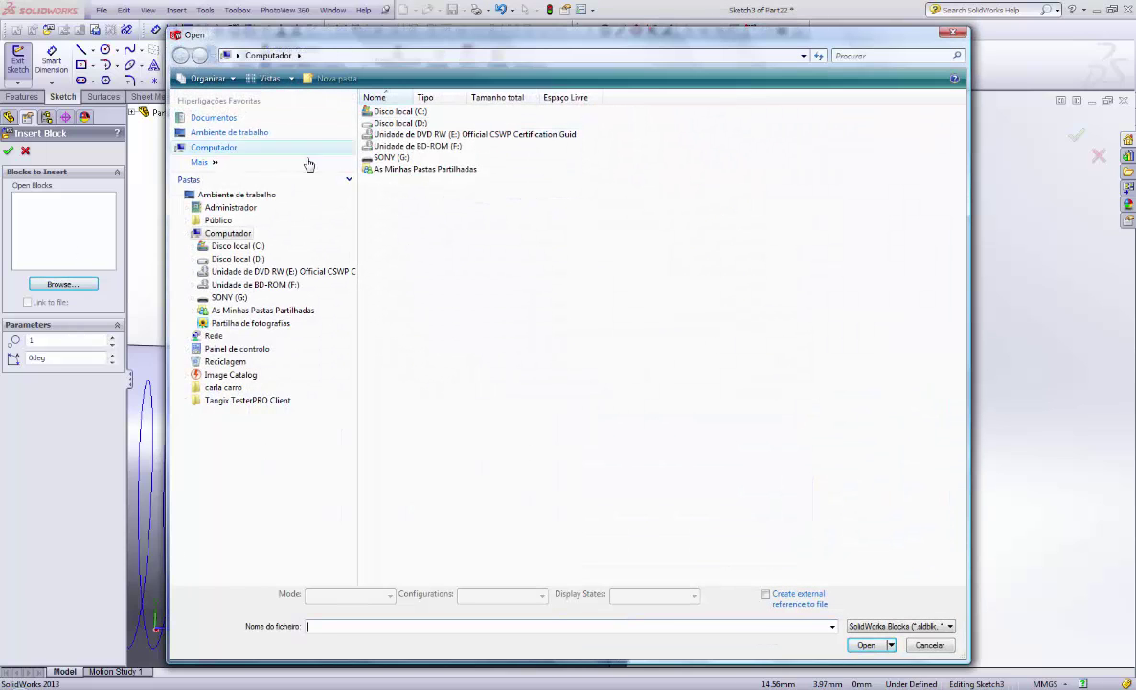
left_click(229, 132)
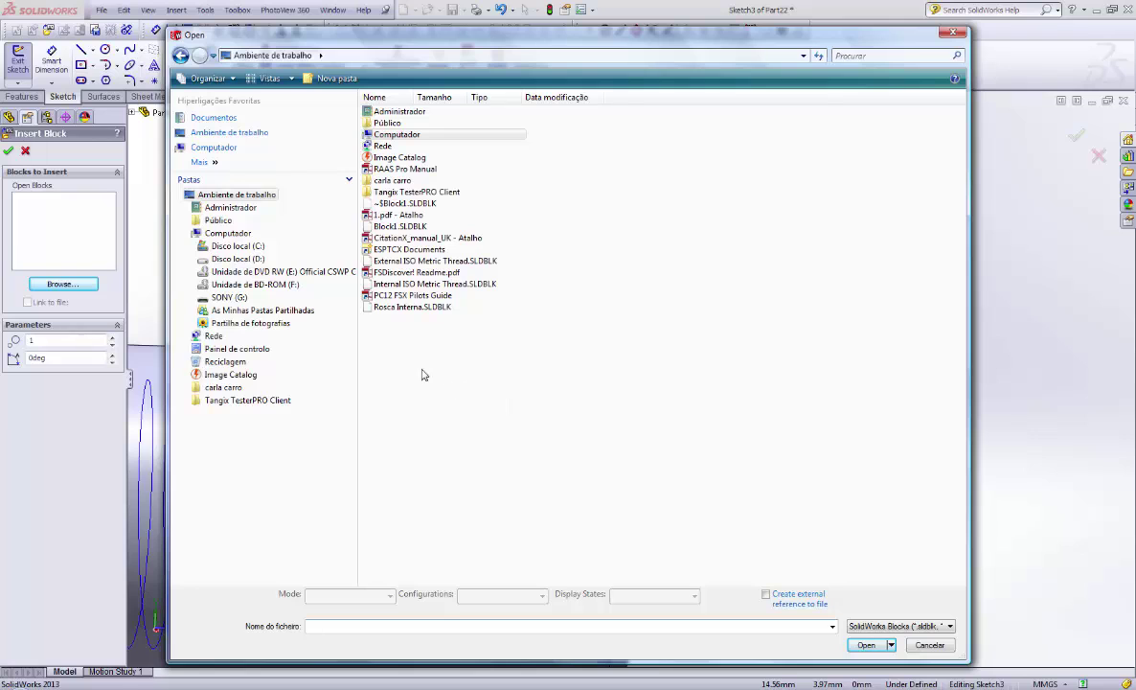
double_click(405, 284)
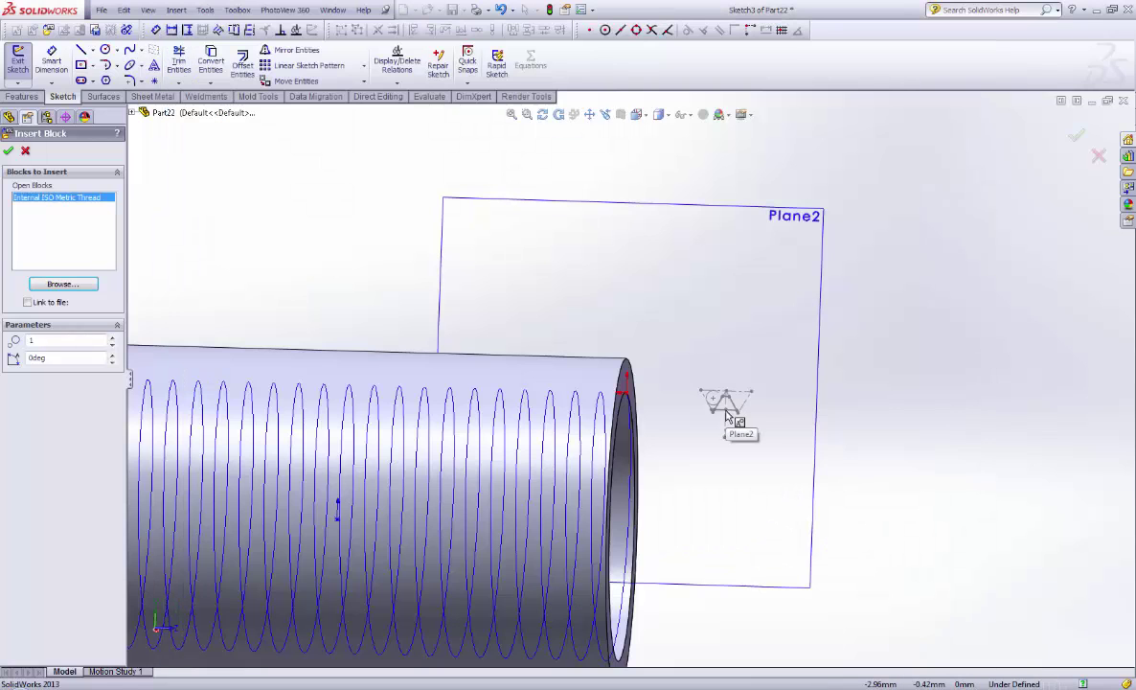
scroll(728, 414, "down", 3)
scroll(725, 414, "up", 3)
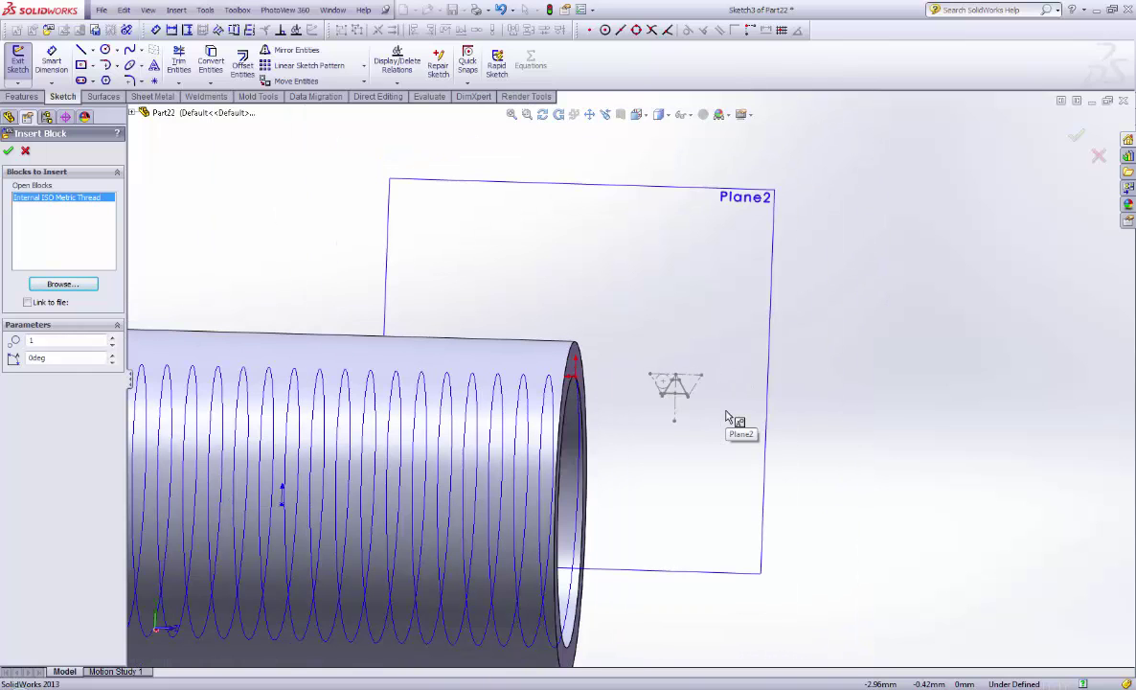
key("Escape")
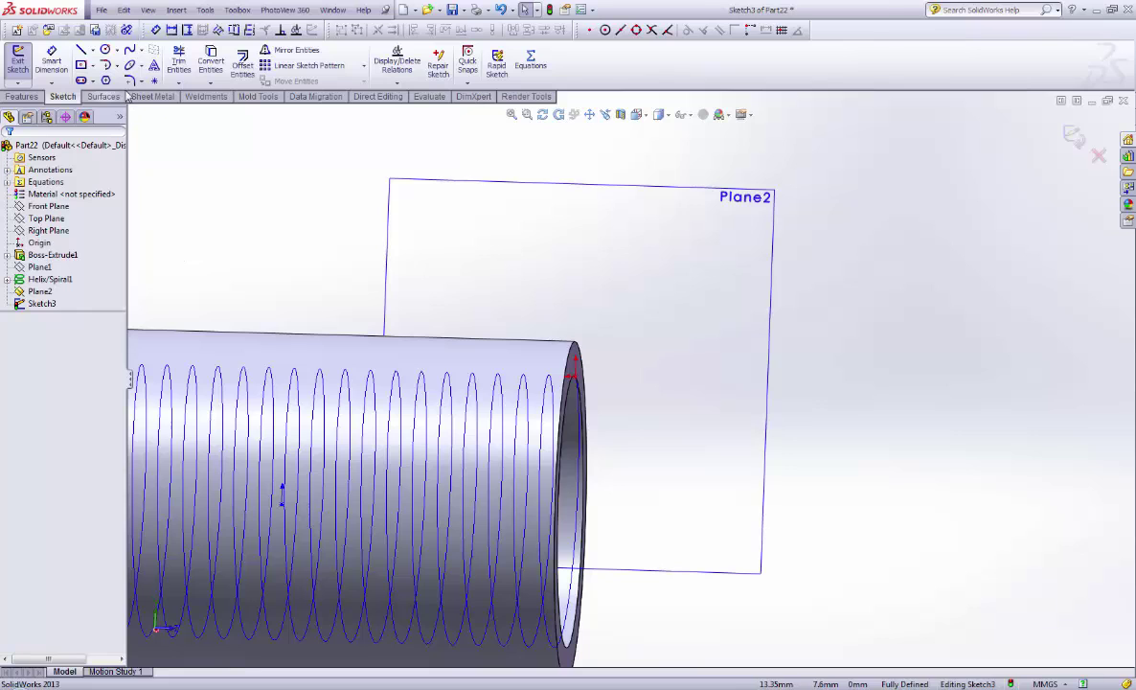
Step: Place a sketch point coincident with the sketch origin at the helix's start on the bore edge
left_click(153, 81)
scroll(594, 388, "down", 5)
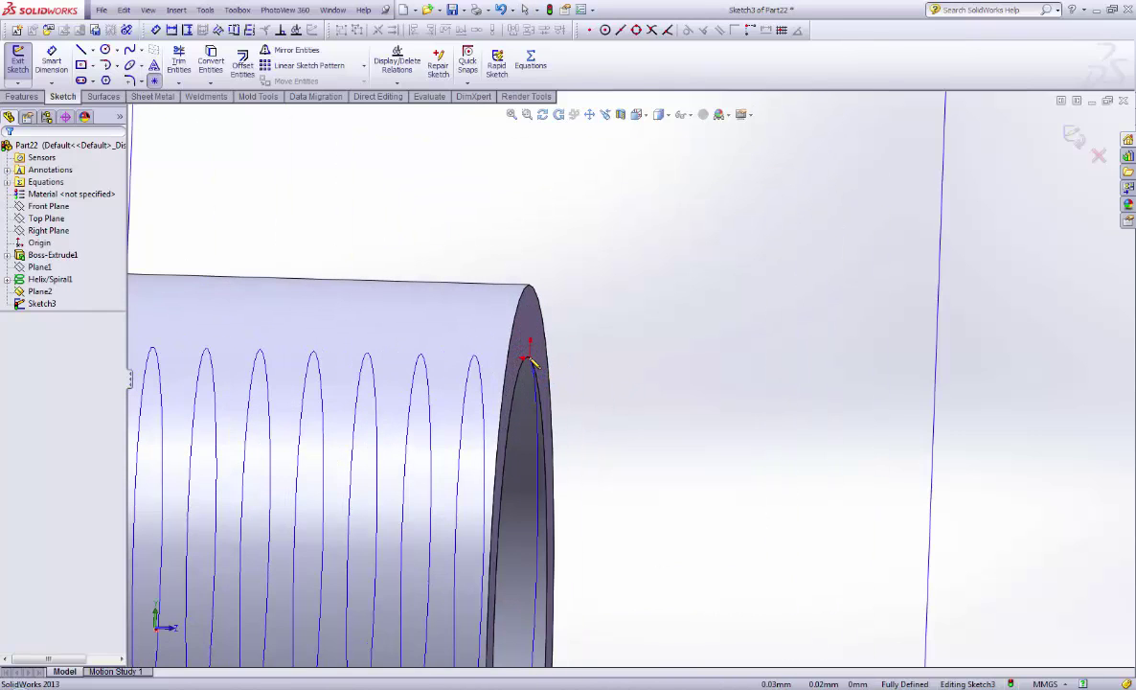
left_click(529, 359)
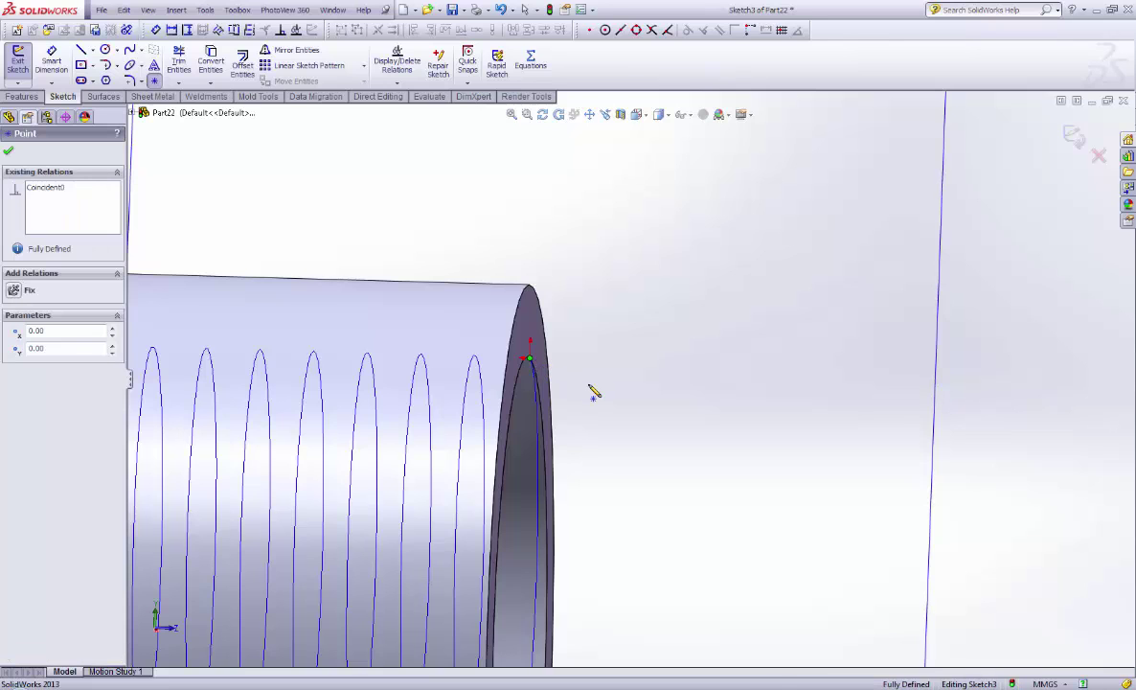
Step: Insert the Internal ISO Metric Thread block with its base midpoint at the helix start and finish the sketch
key("Escape")
scroll(599, 402, "up", 2)
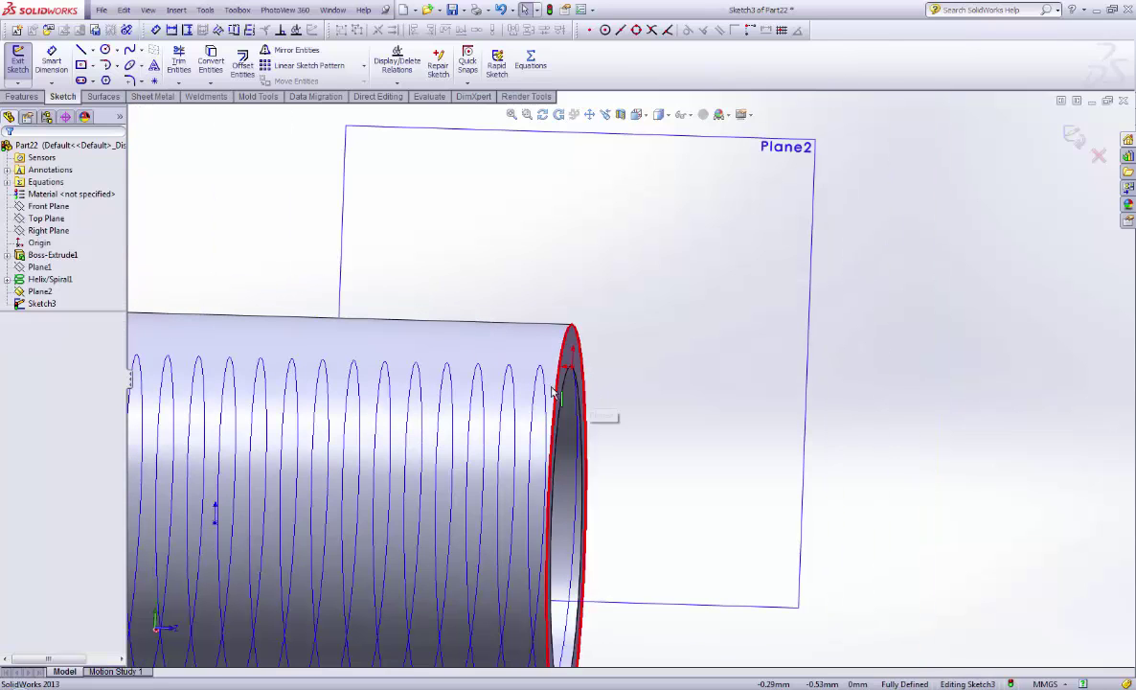
left_click(48, 30)
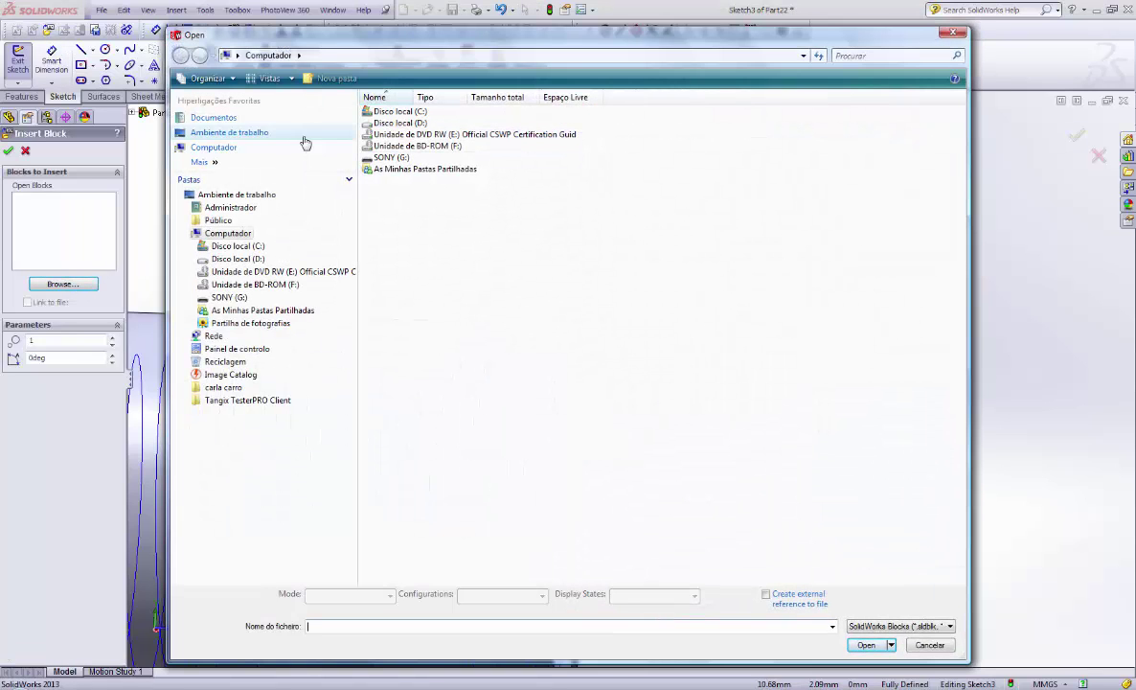
left_click(230, 133)
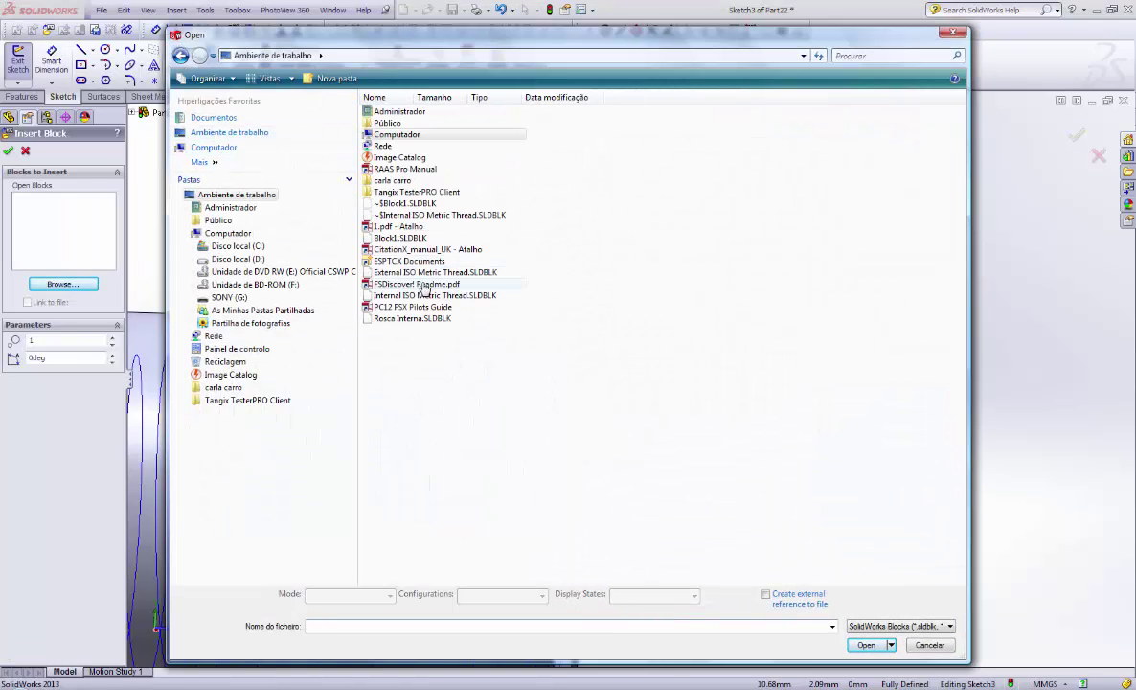
left_click(408, 297)
double_click(409, 297)
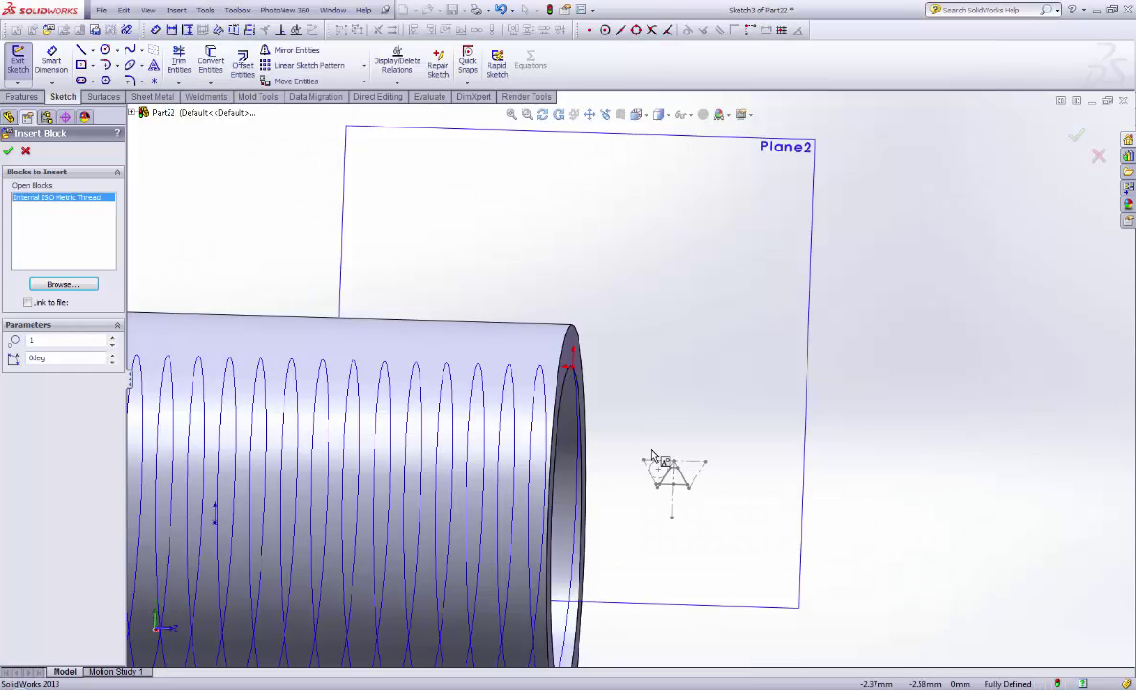
scroll(654, 393, "down", 6)
scroll(601, 393, "down", 1)
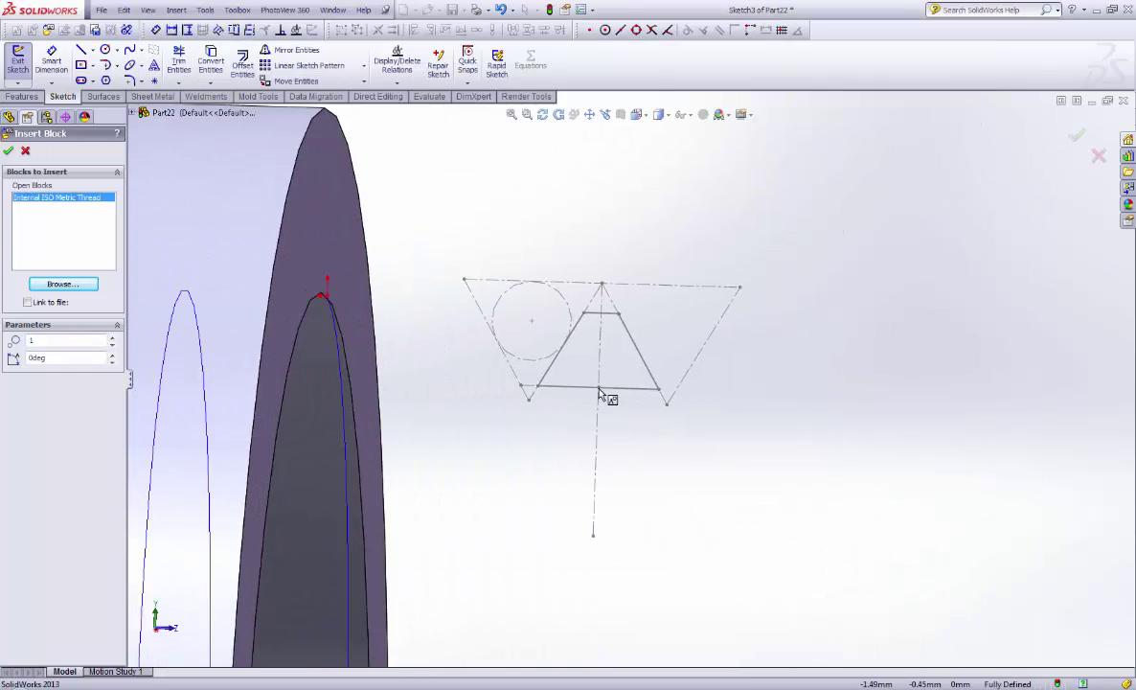
left_click(342, 304)
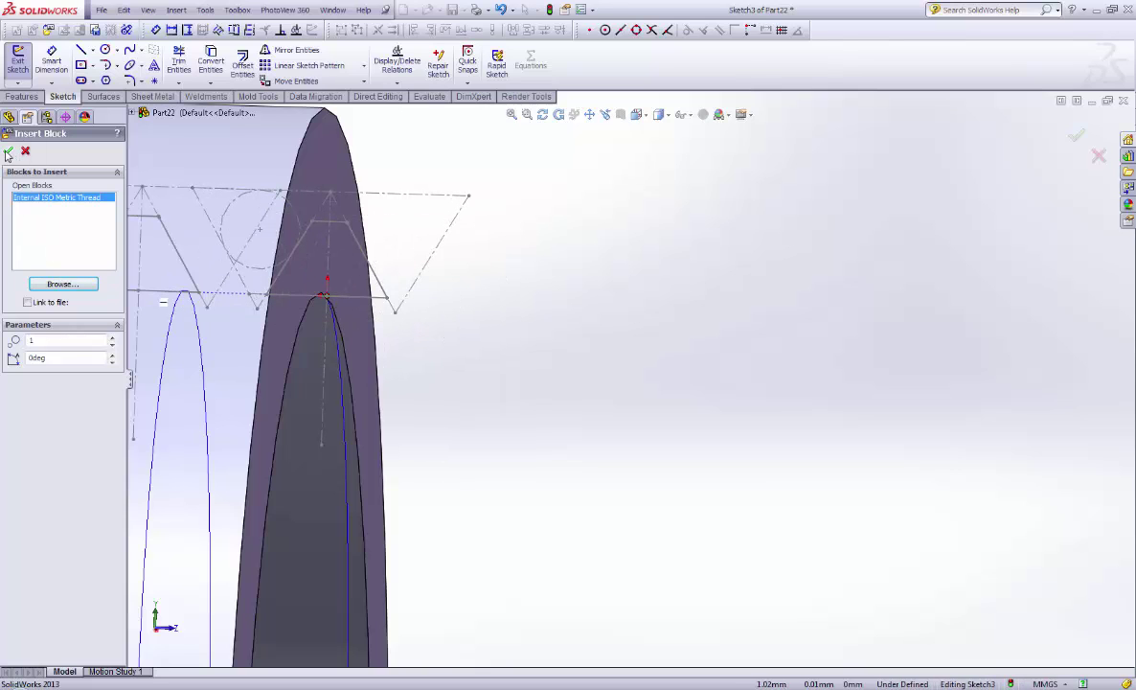
left_click(9, 152)
scroll(611, 324, "up", 8)
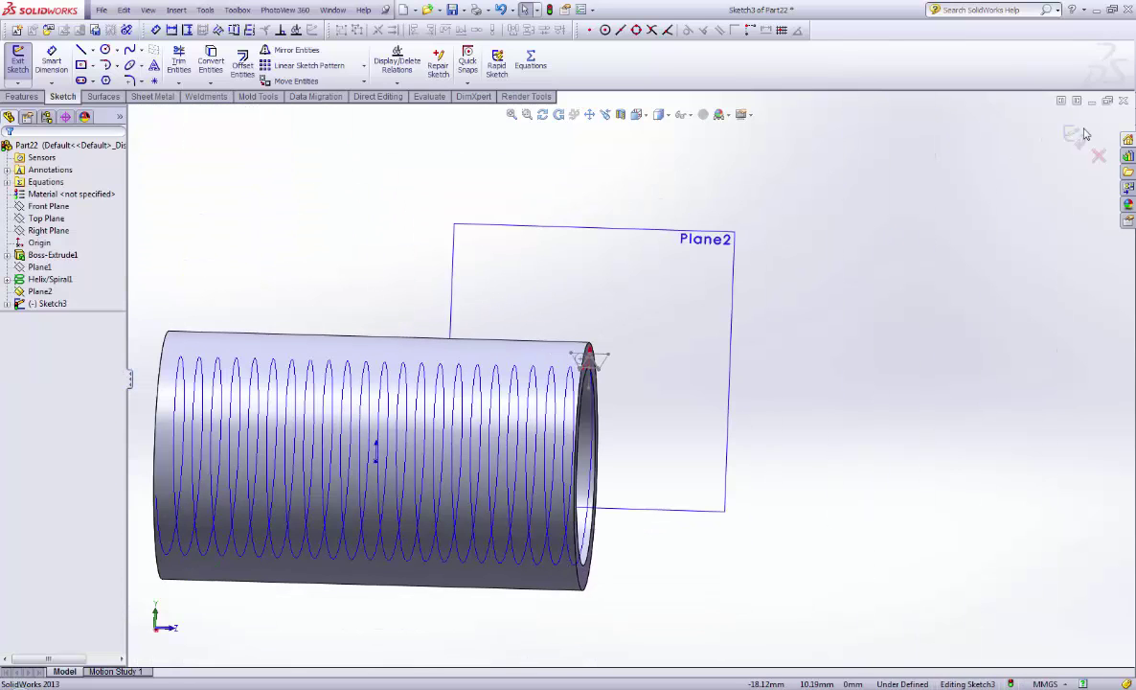
left_click(1074, 135)
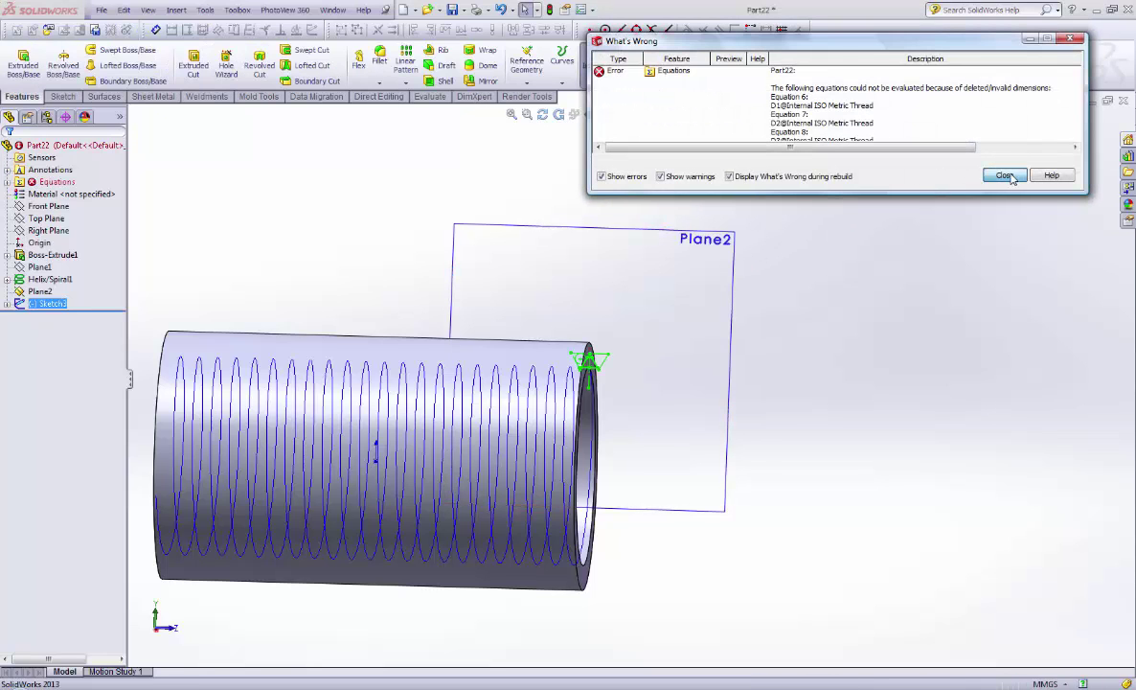
Step: Delete the three invalid Internal ISO Metric Thread dimension equations, keeping the global variables D, P, H, A and B
left_click(1004, 177)
right_click(85, 182)
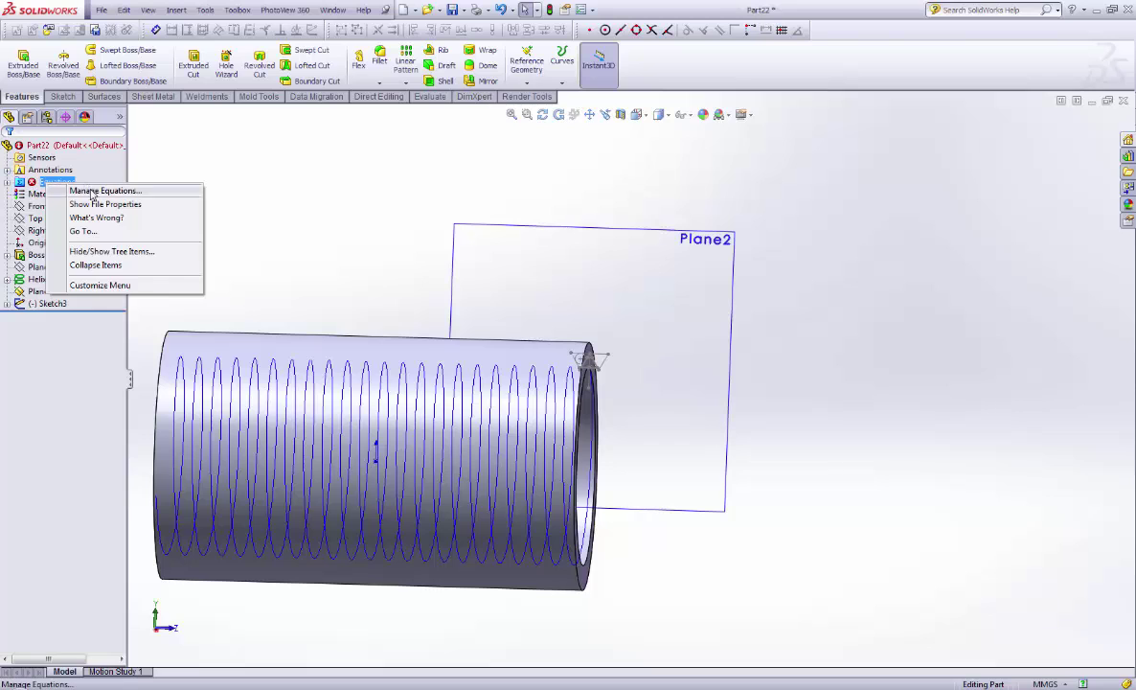
left_click(96, 191)
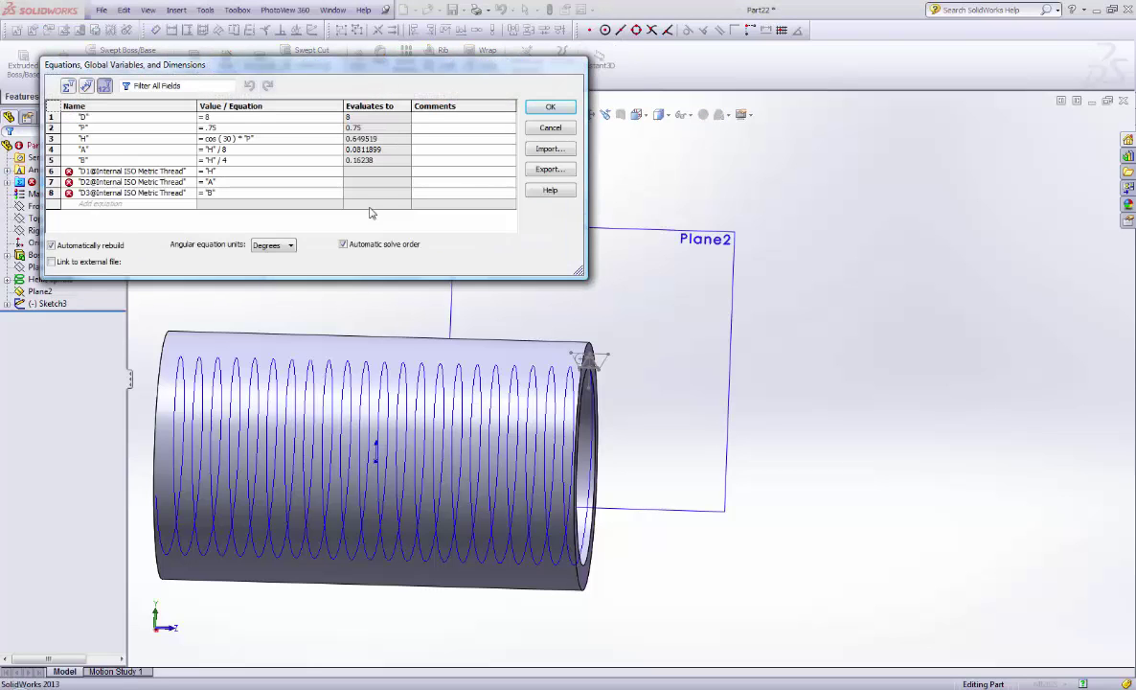
left_click(50, 170)
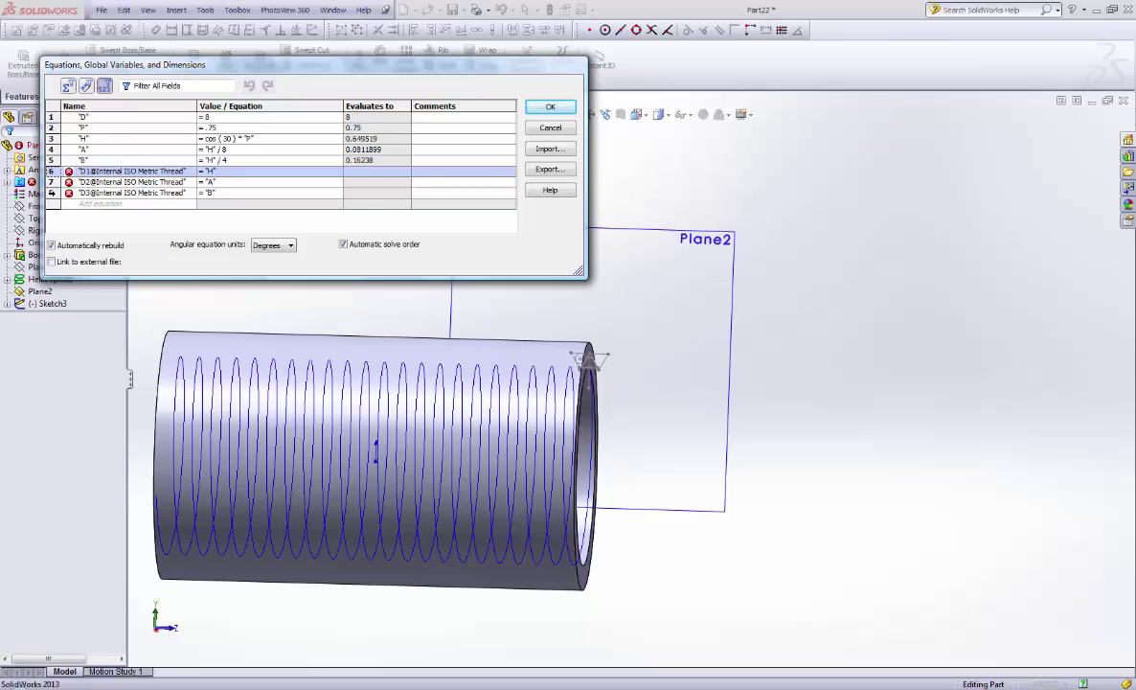
left_click_drag(50, 170, 52, 192)
key("Delete")
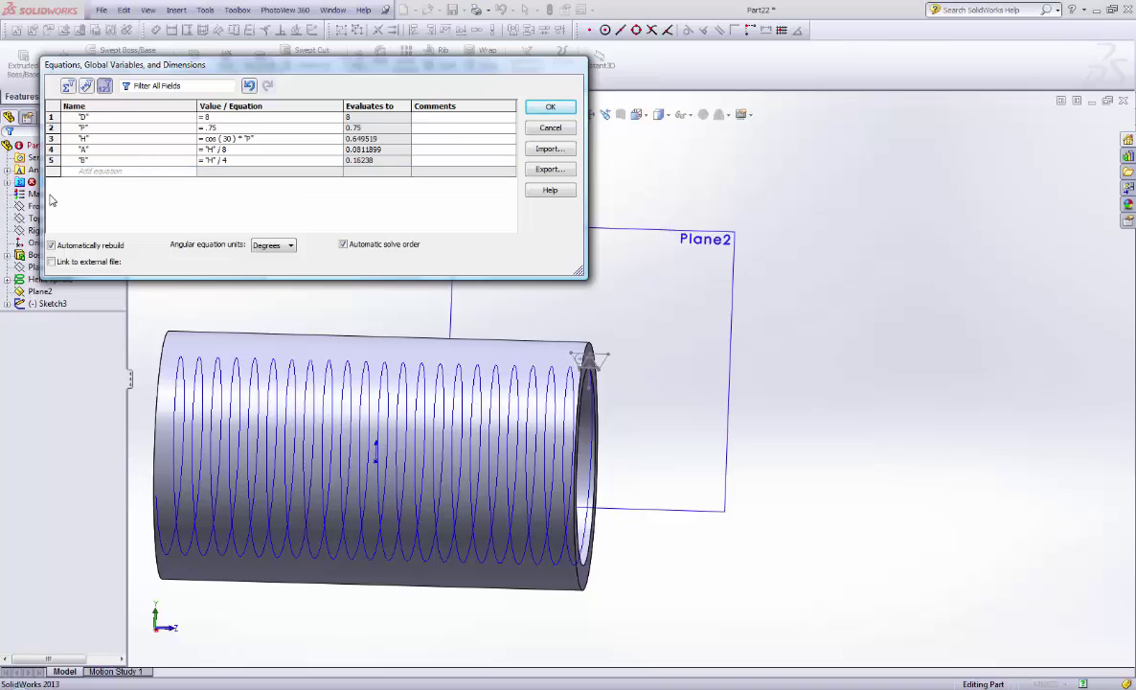
left_click(550, 109)
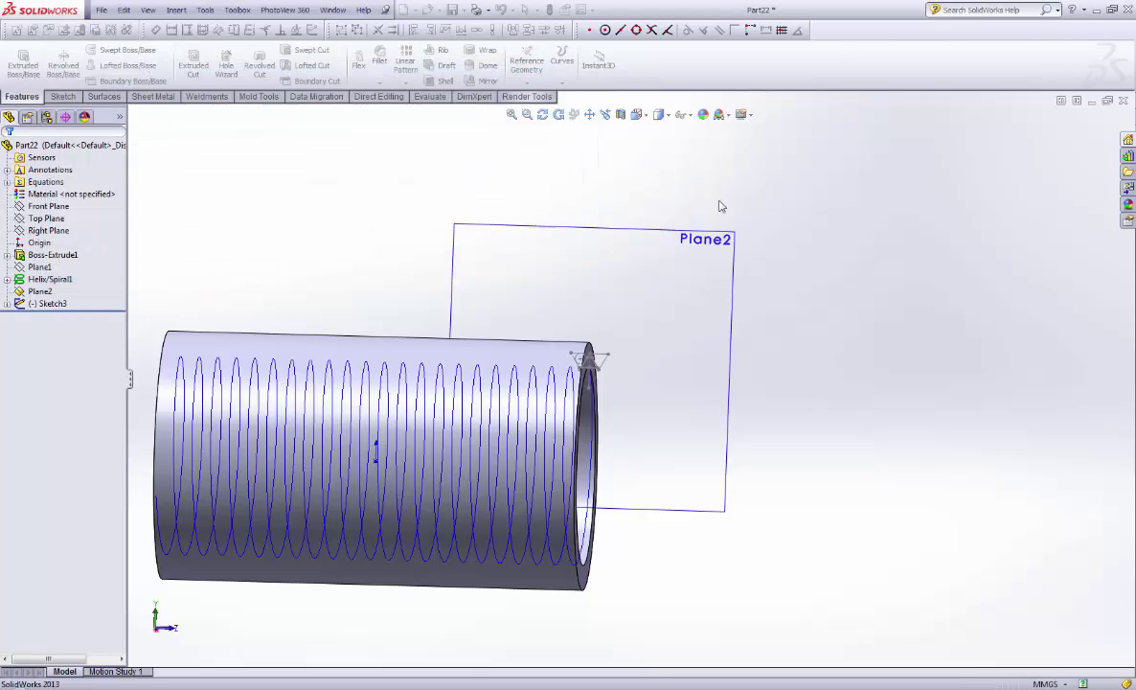
Step: Open the inserted Internal ISO Metric Thread block for editing within its profile sketch
scroll(614, 369, "down", 10)
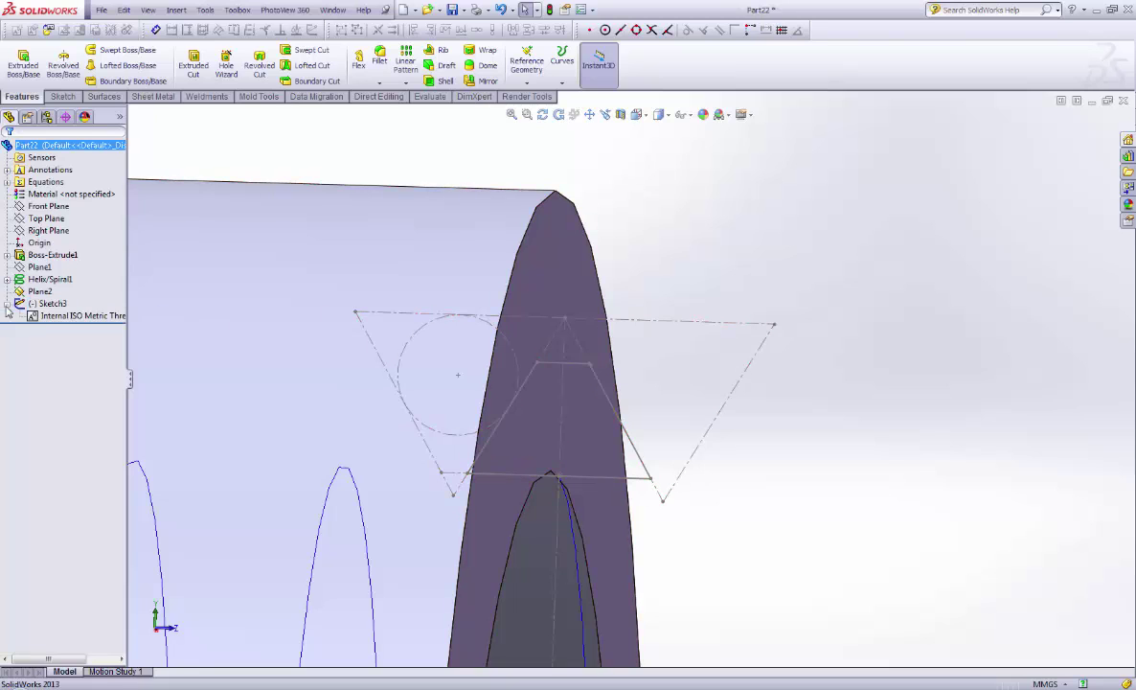
right_click(48, 318)
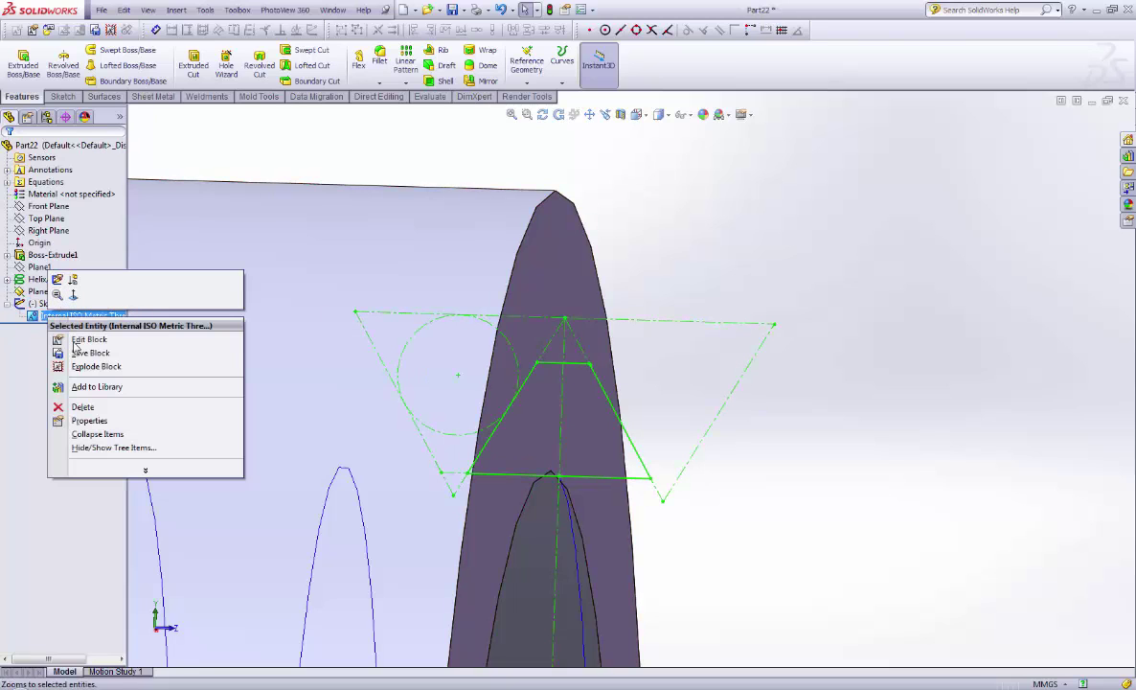
left_click(57, 278)
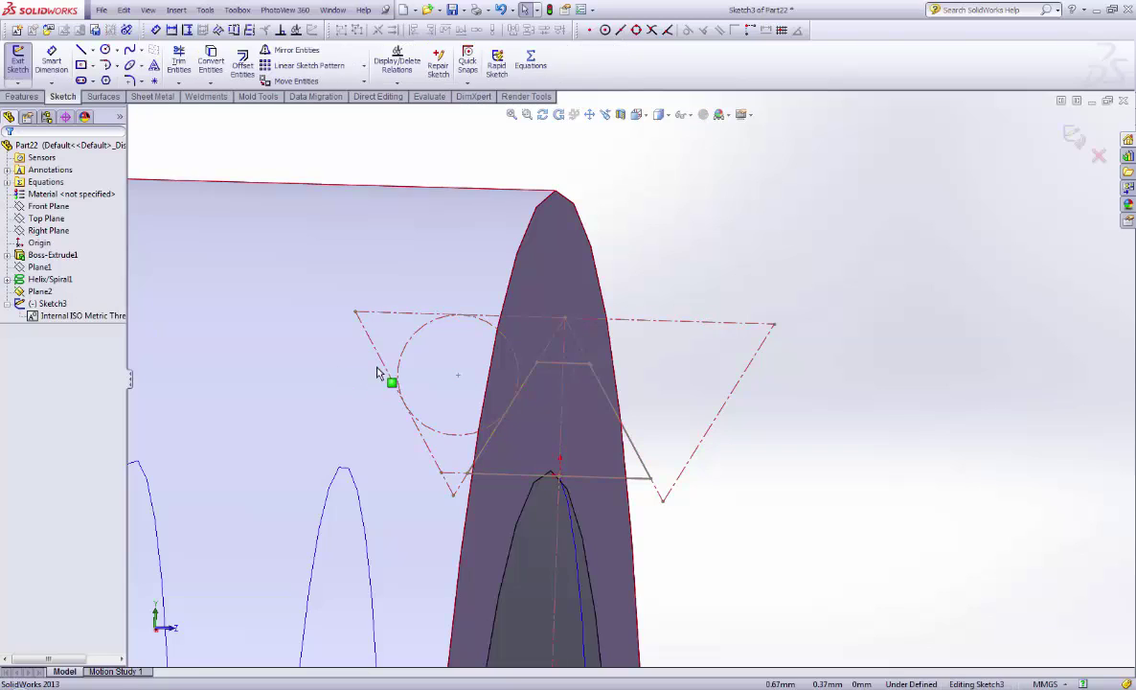
right_click(87, 315)
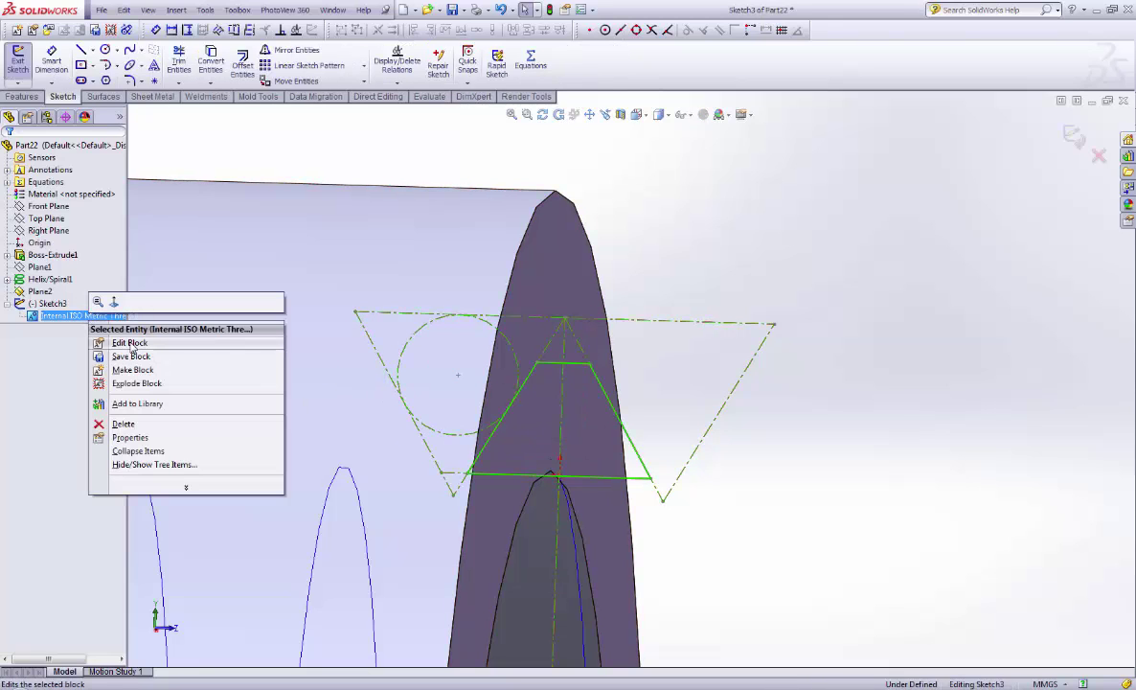
left_click(129, 342)
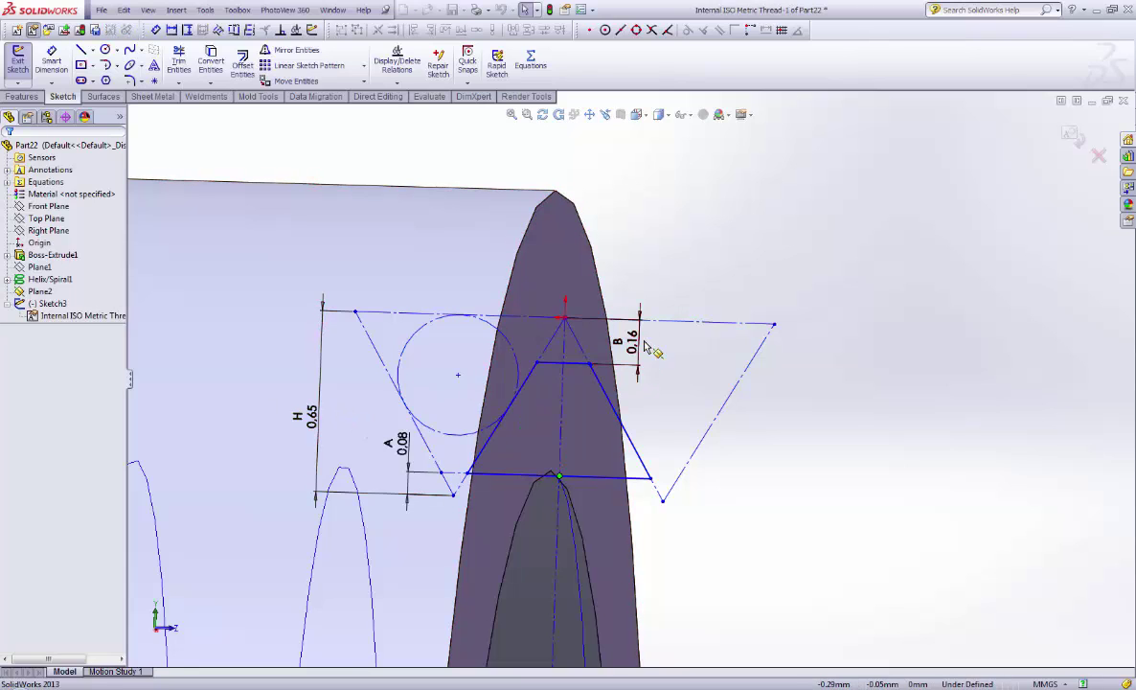
Step: Link the thread block's A and H dimensions to the global variables A and H
double_click(402, 446)
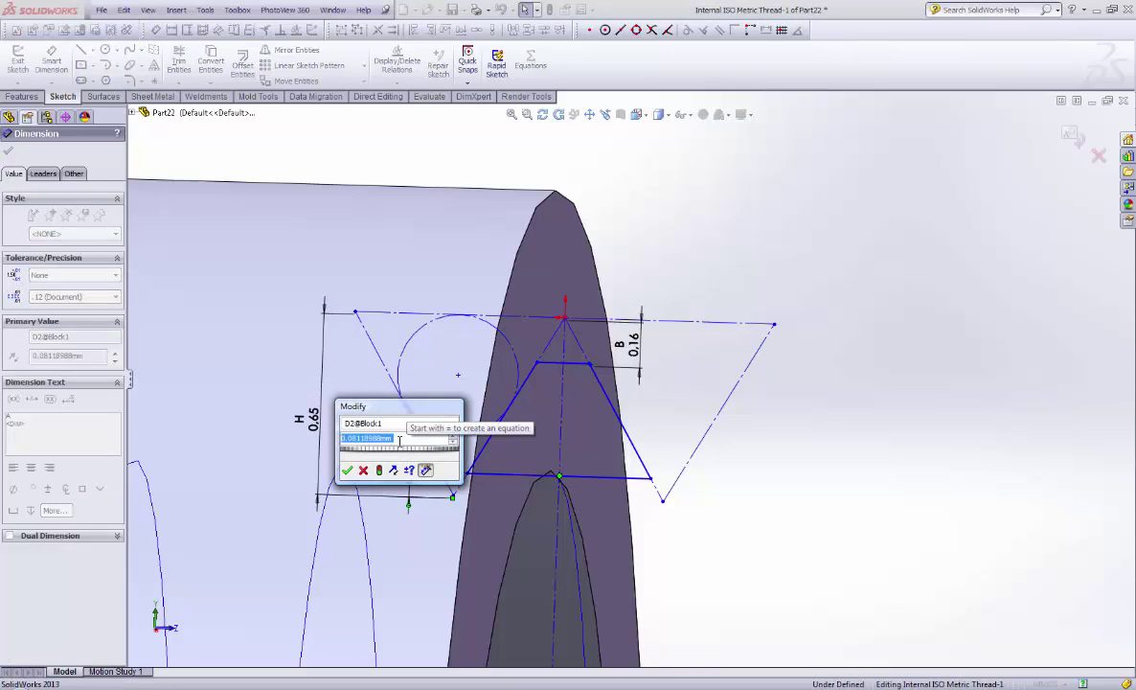
type("=")
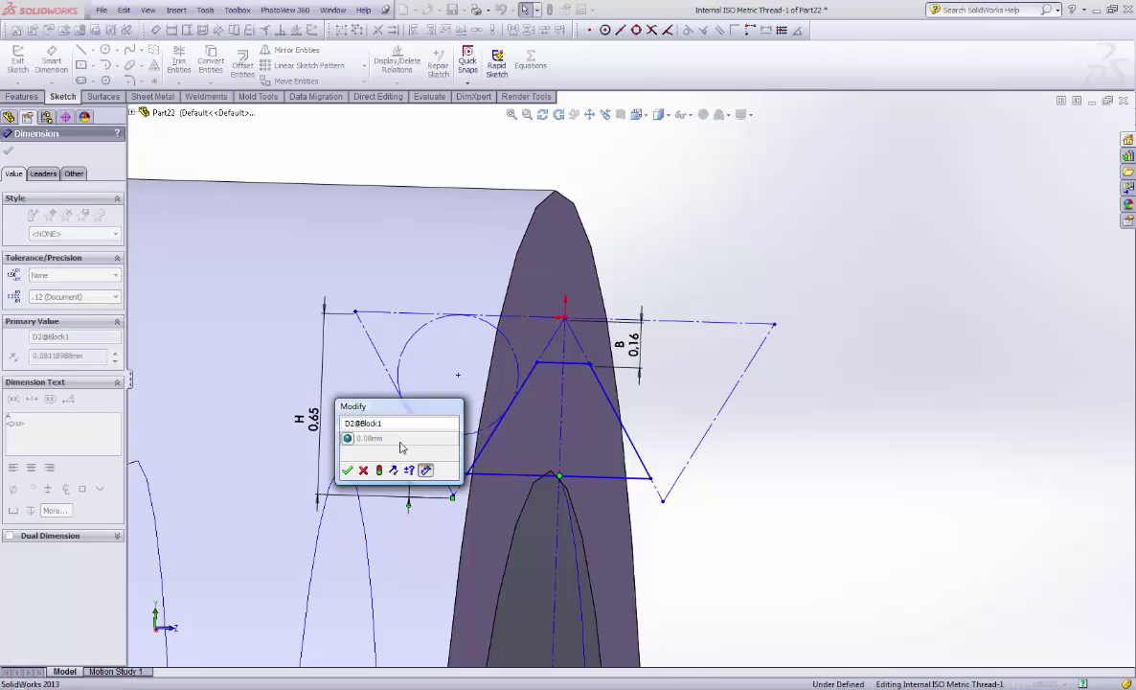
left_click(348, 469)
double_click(321, 430)
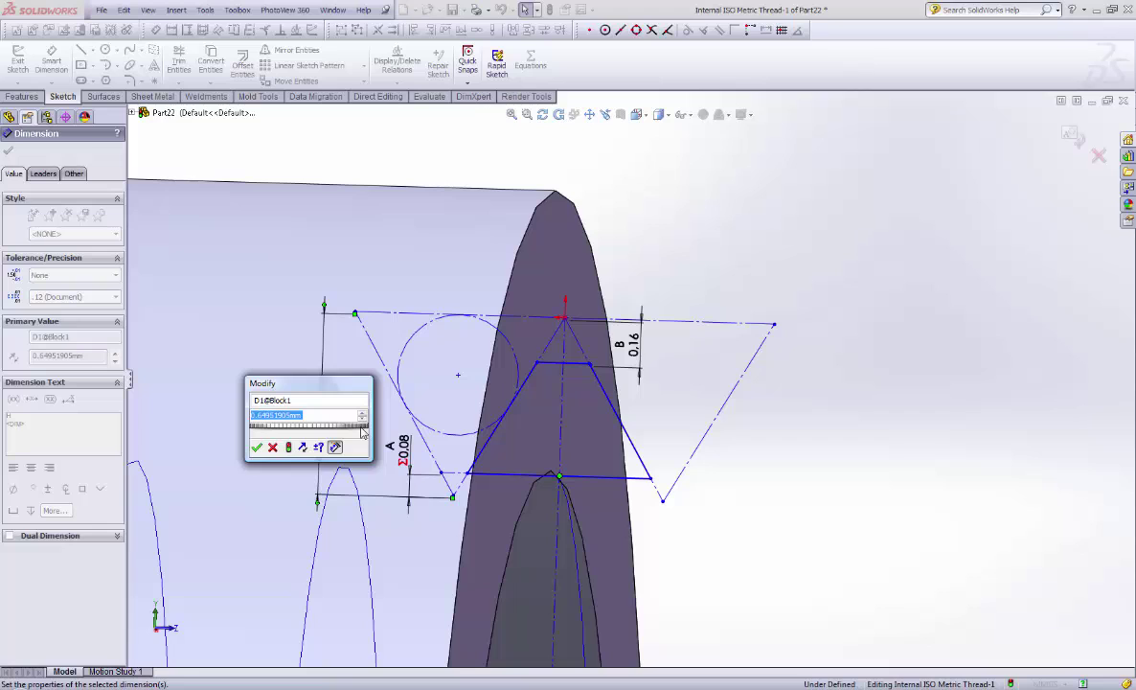
type("=")
key("Return")
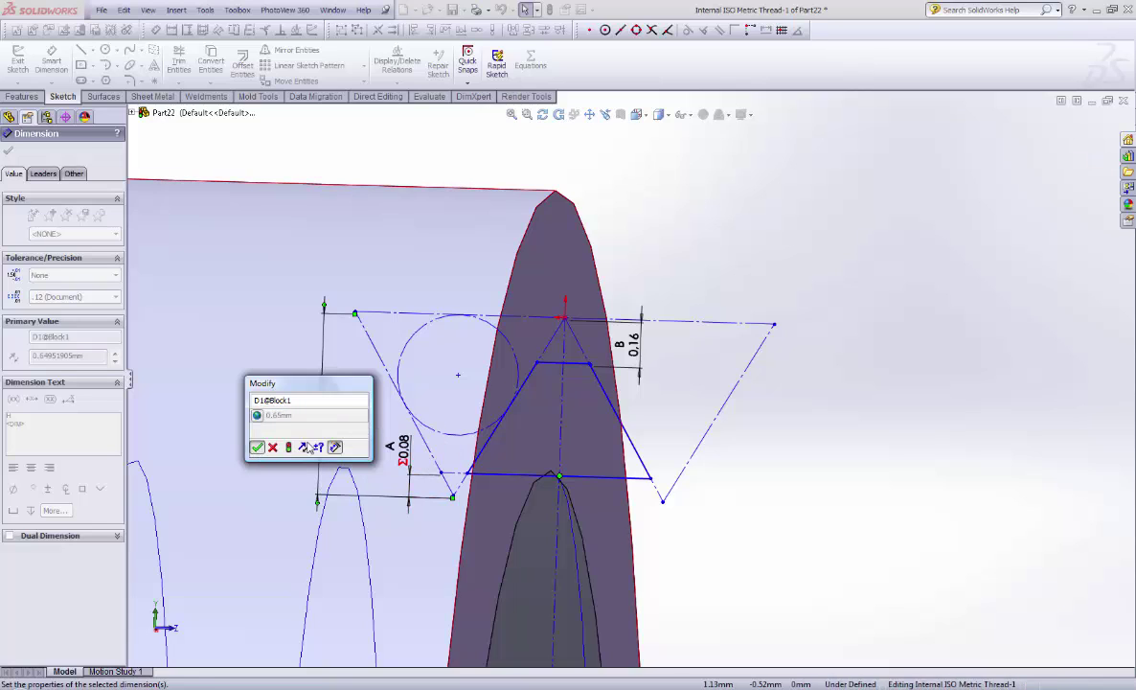
left_click(257, 447)
Step: Link the thread block's B dimension to the global variable B, and finish editing the block and its sketch
double_click(632, 343)
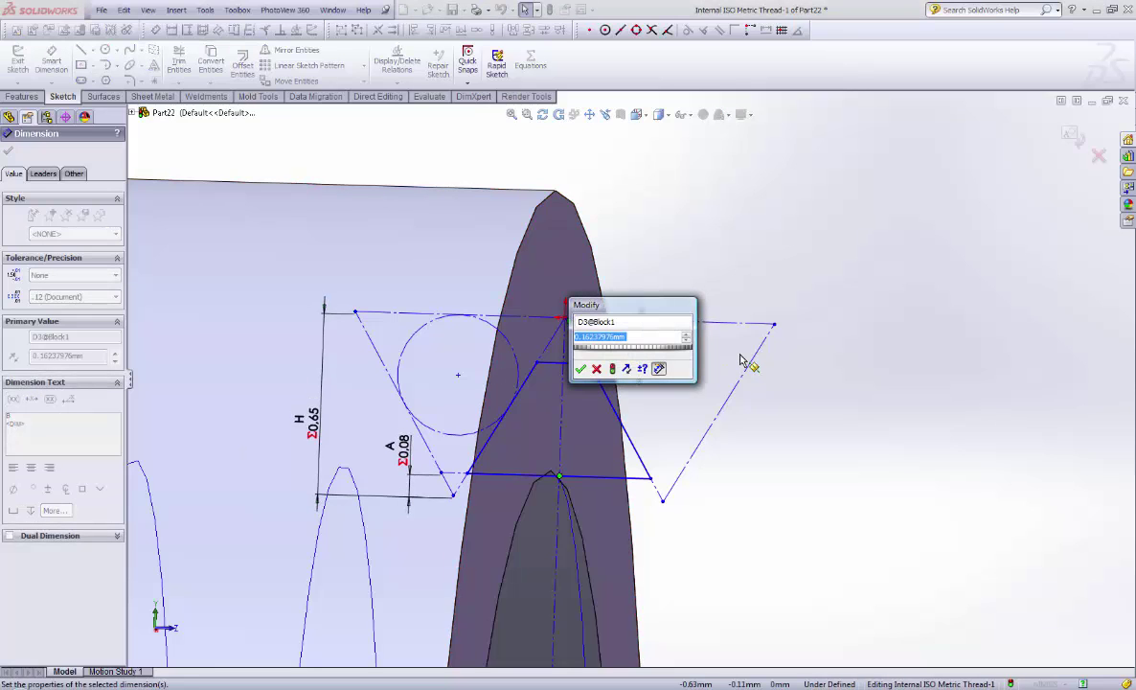
type("=")
key("Return")
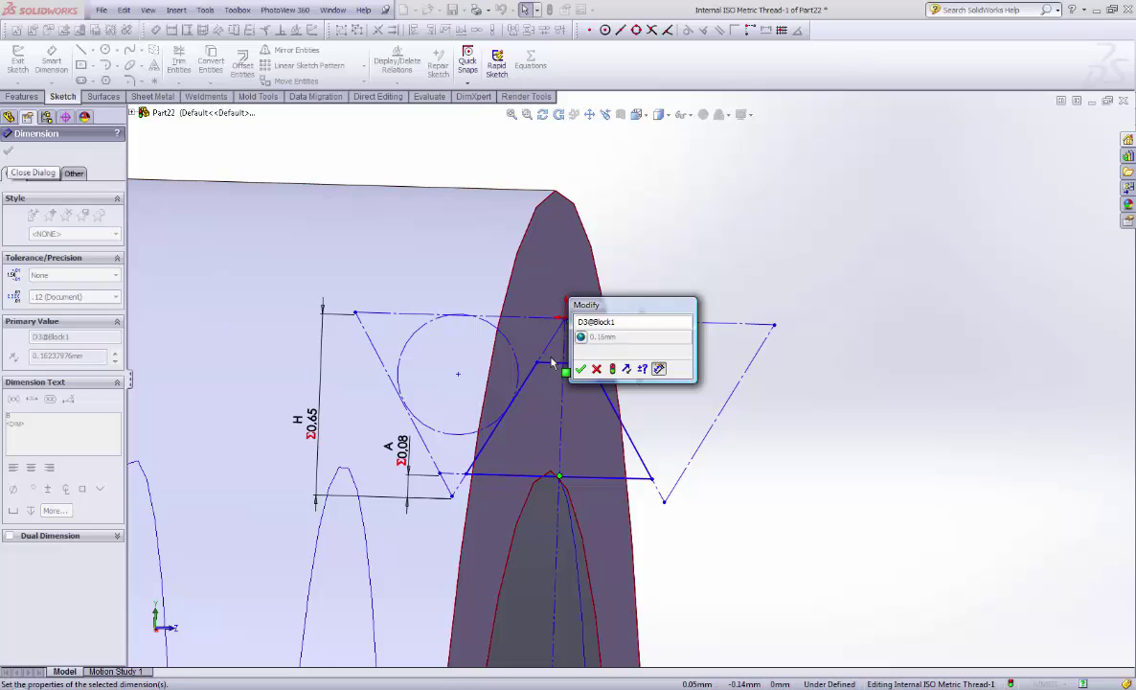
left_click(8, 154)
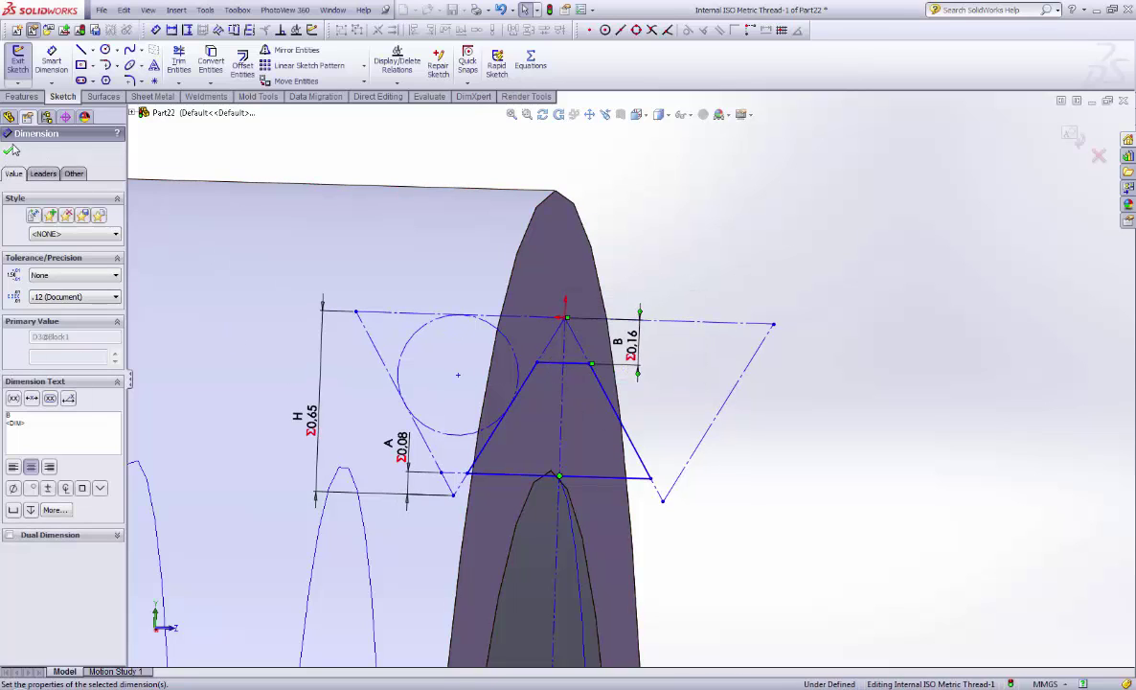
left_click(8, 151)
scroll(761, 254, "up", 5)
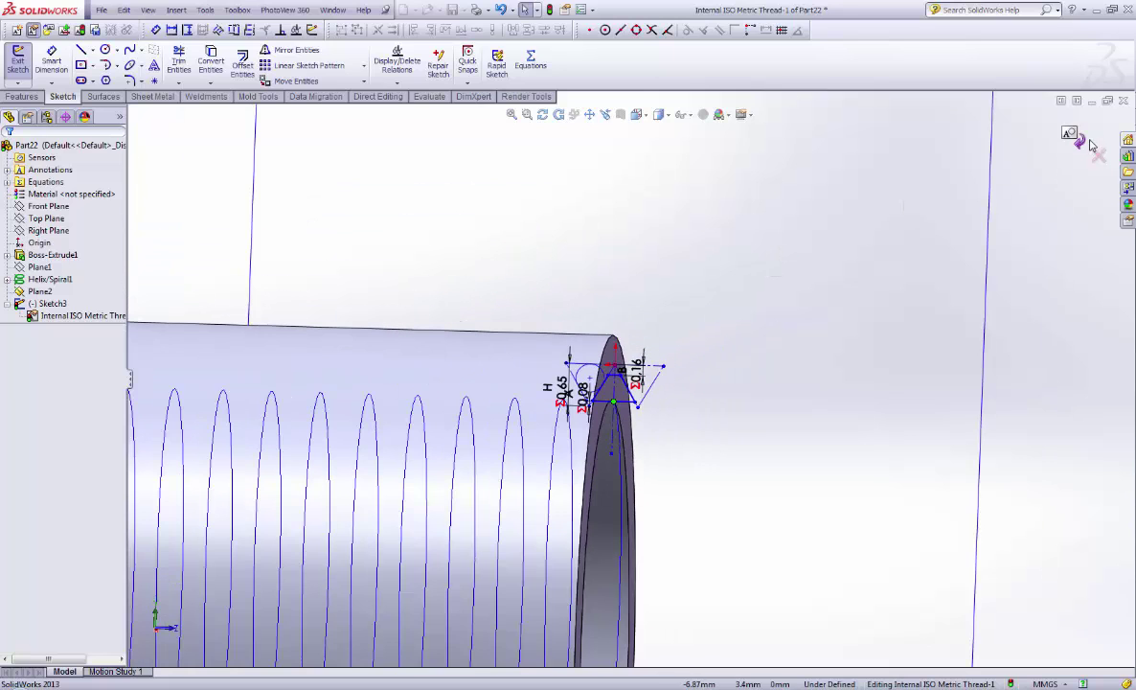
left_click(1073, 136)
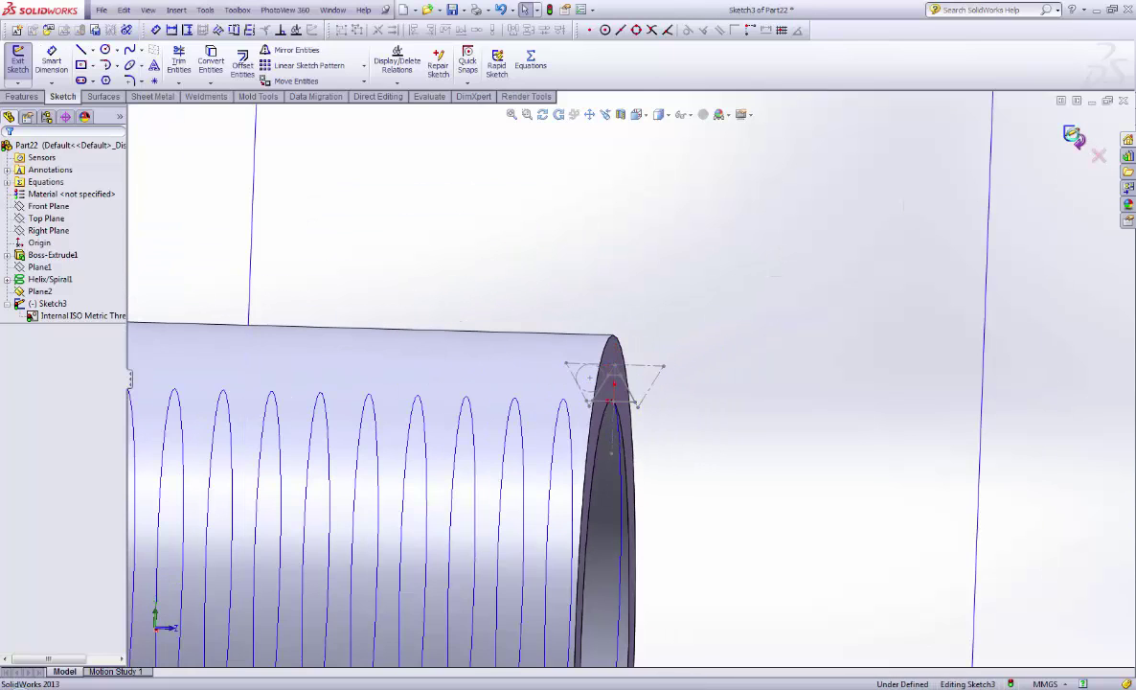
left_click(1073, 136)
scroll(698, 309, "up", 5)
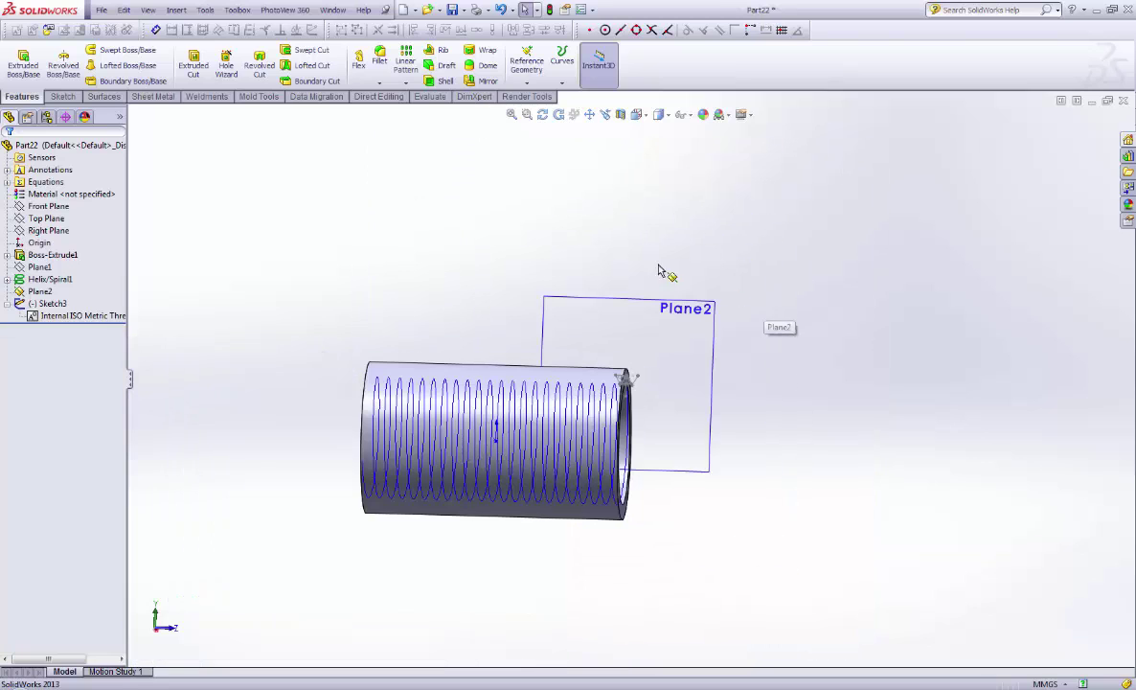
left_click(311, 51)
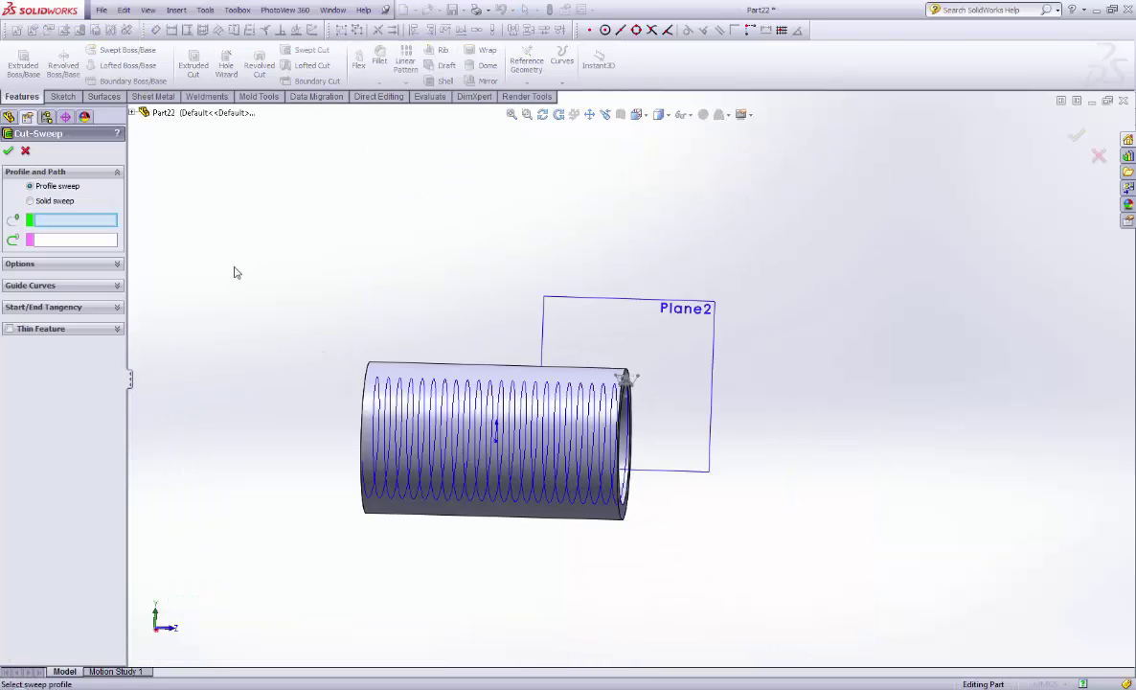
scroll(641, 370, "down", 1)
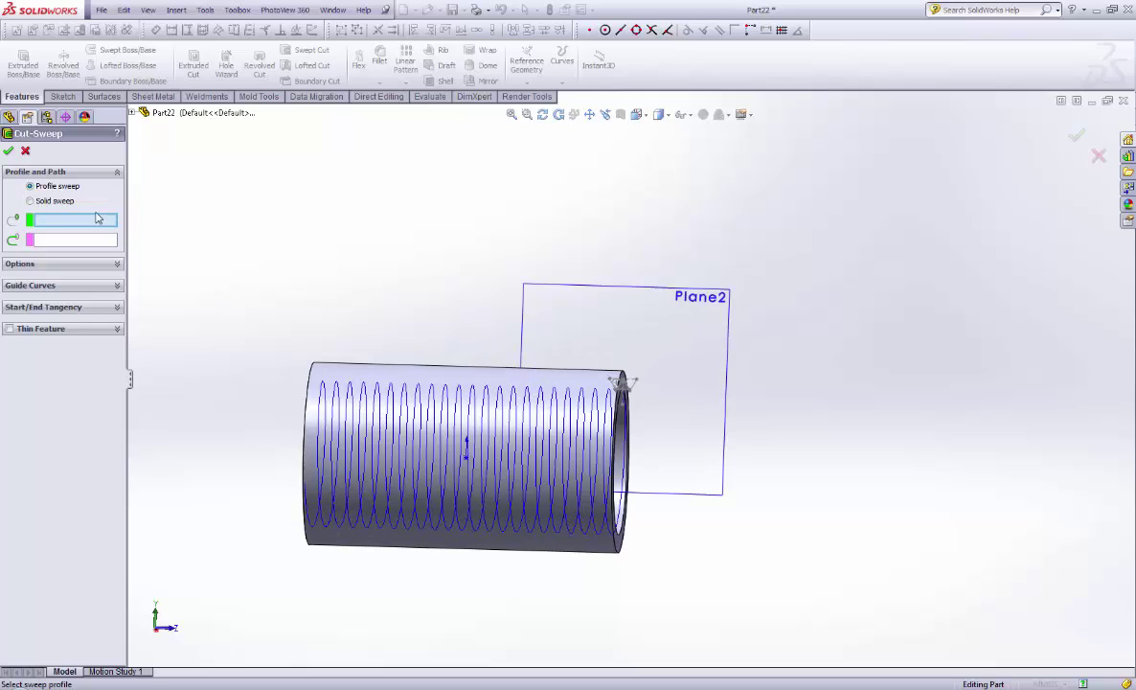
scroll(676, 417, "down", 4)
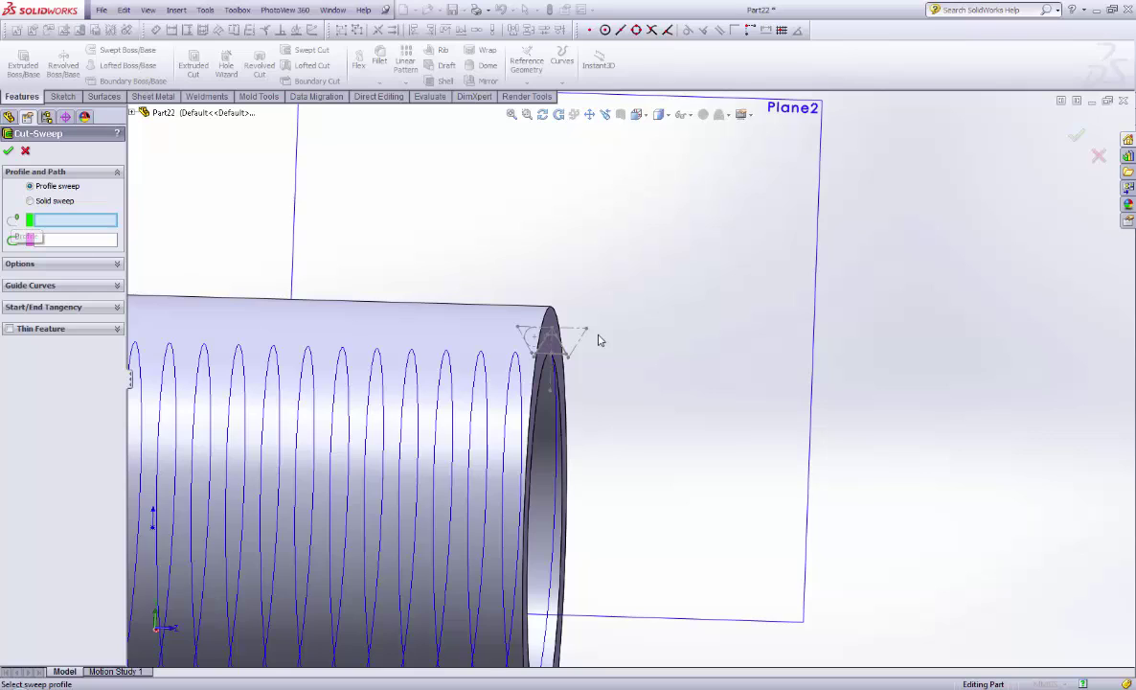
scroll(588, 326, "down", 3)
left_click(522, 382)
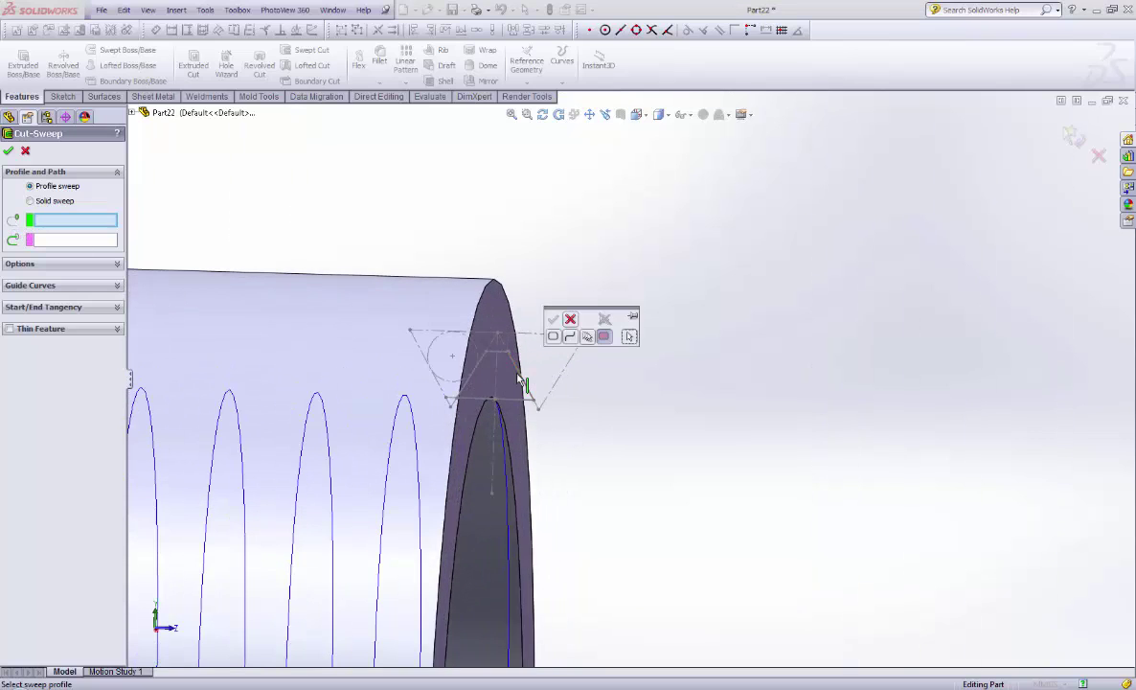
left_click(604, 338)
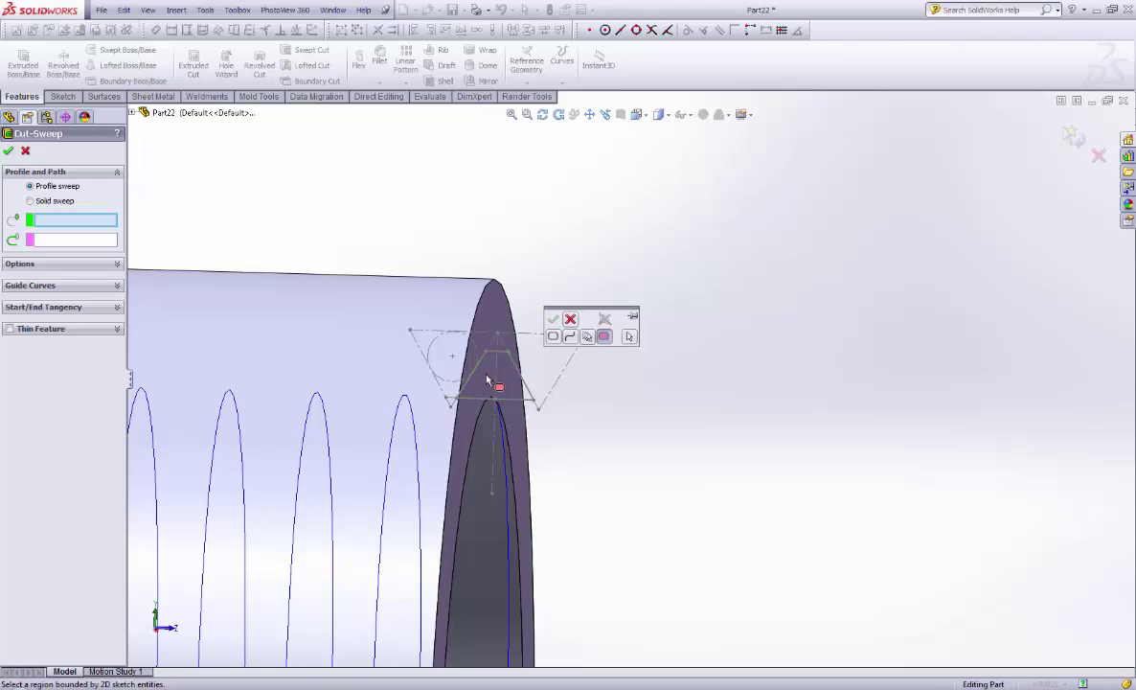
left_click(553, 336)
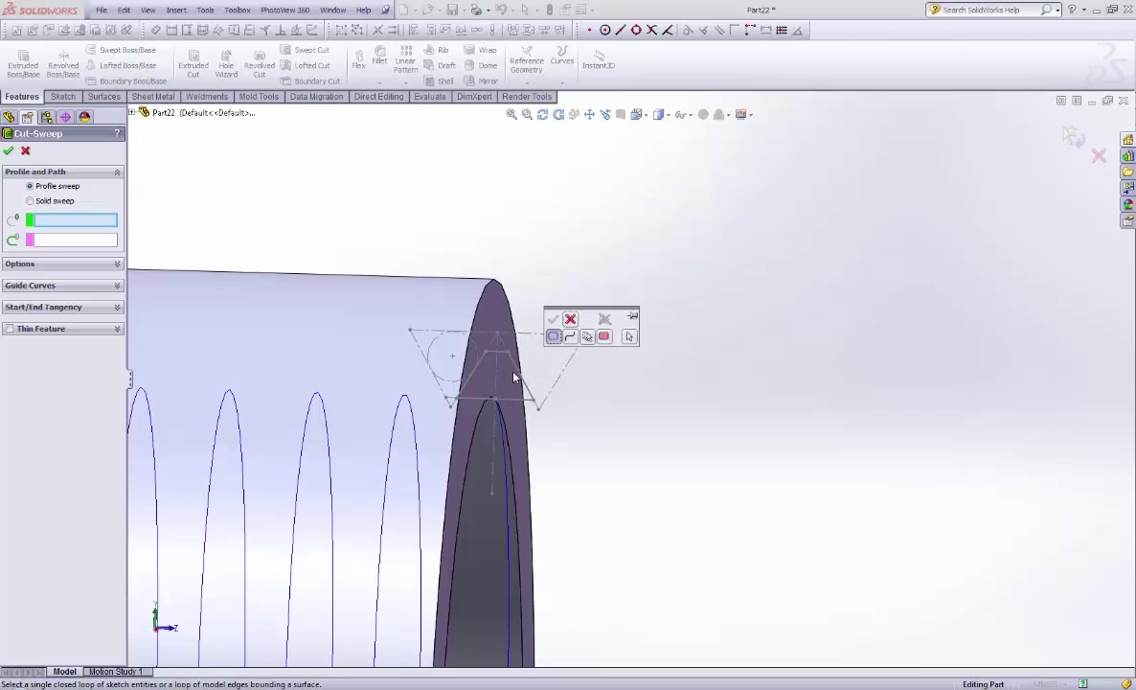
left_click(604, 336)
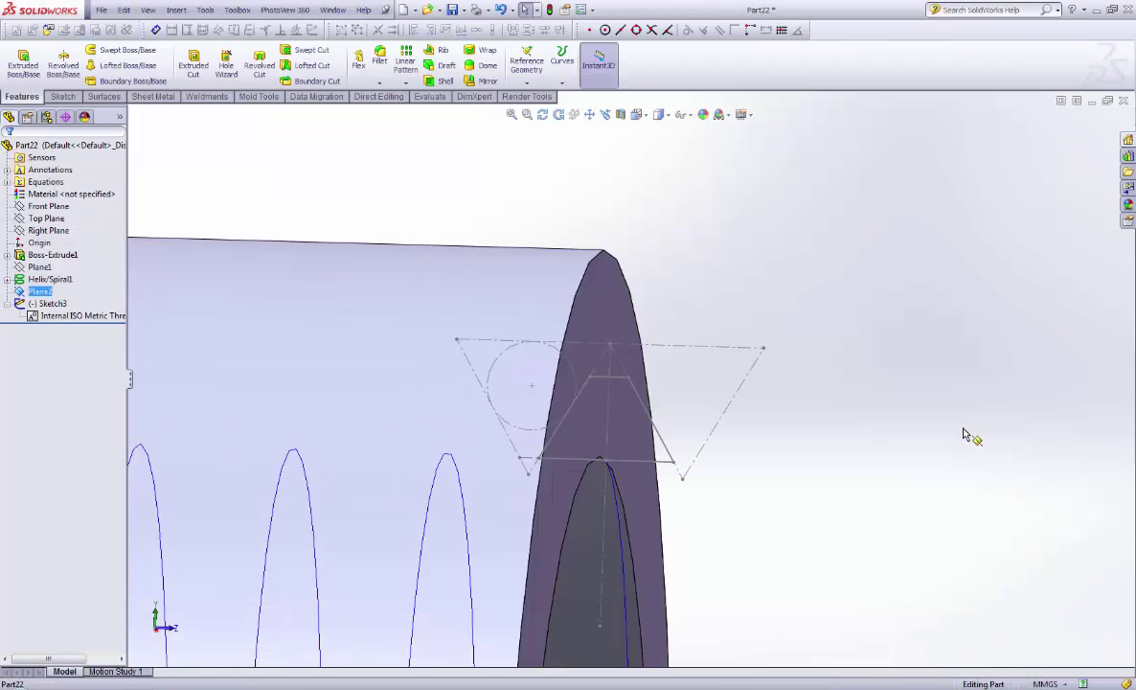
Step: Cut the internal thread into the tube with a Swept Cut, using the thread block sketch as profile and the helix as path
scroll(637, 375, "up", 5)
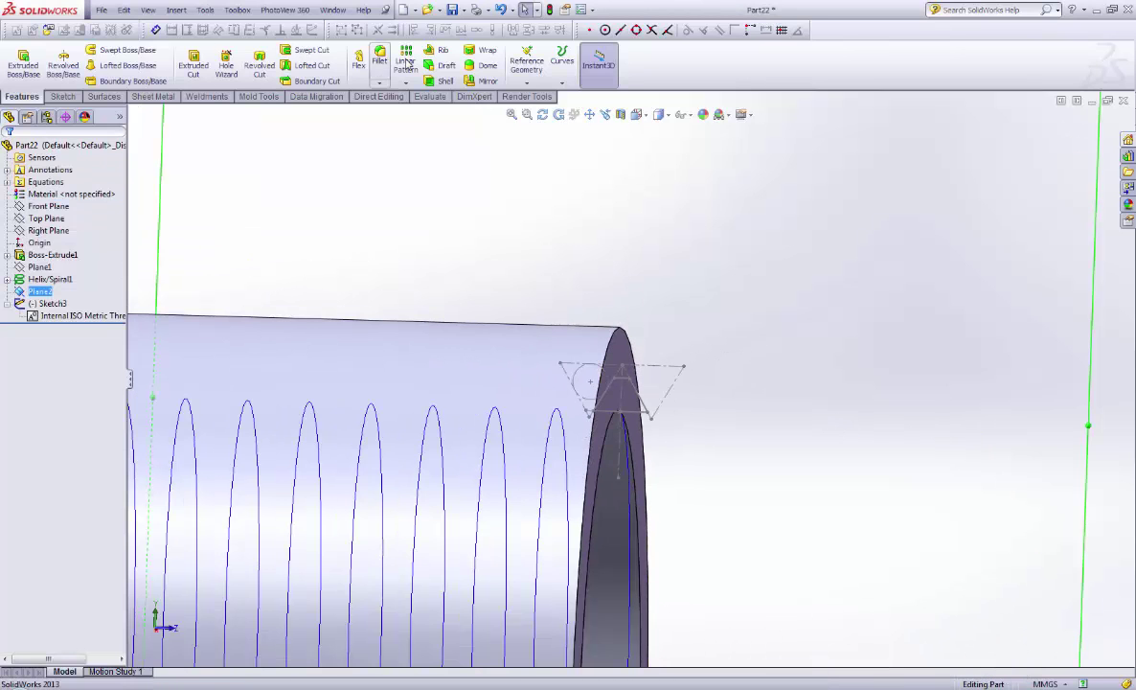
left_click(308, 50)
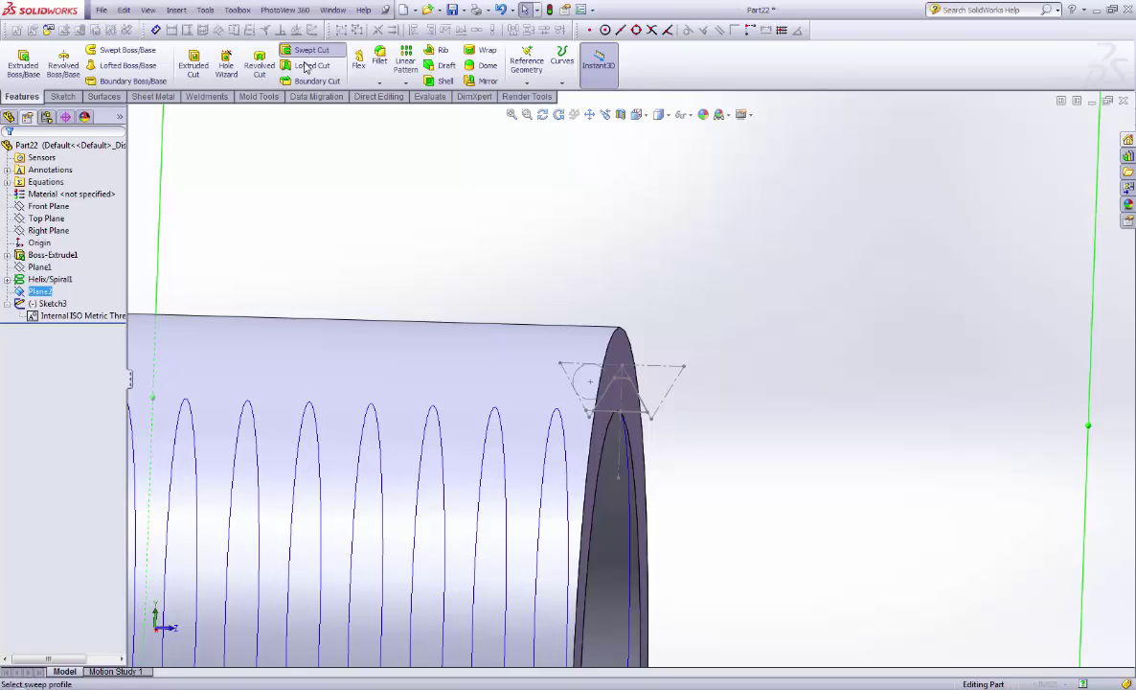
scroll(646, 395, "down", 3)
left_click(643, 416)
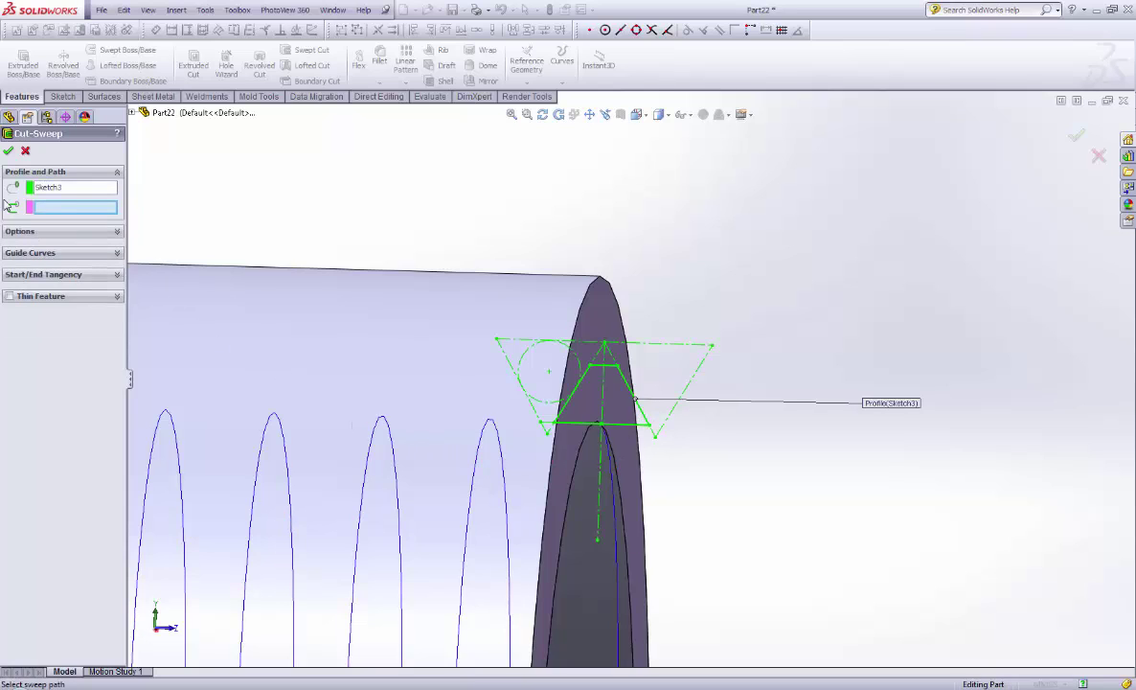
left_click(617, 526)
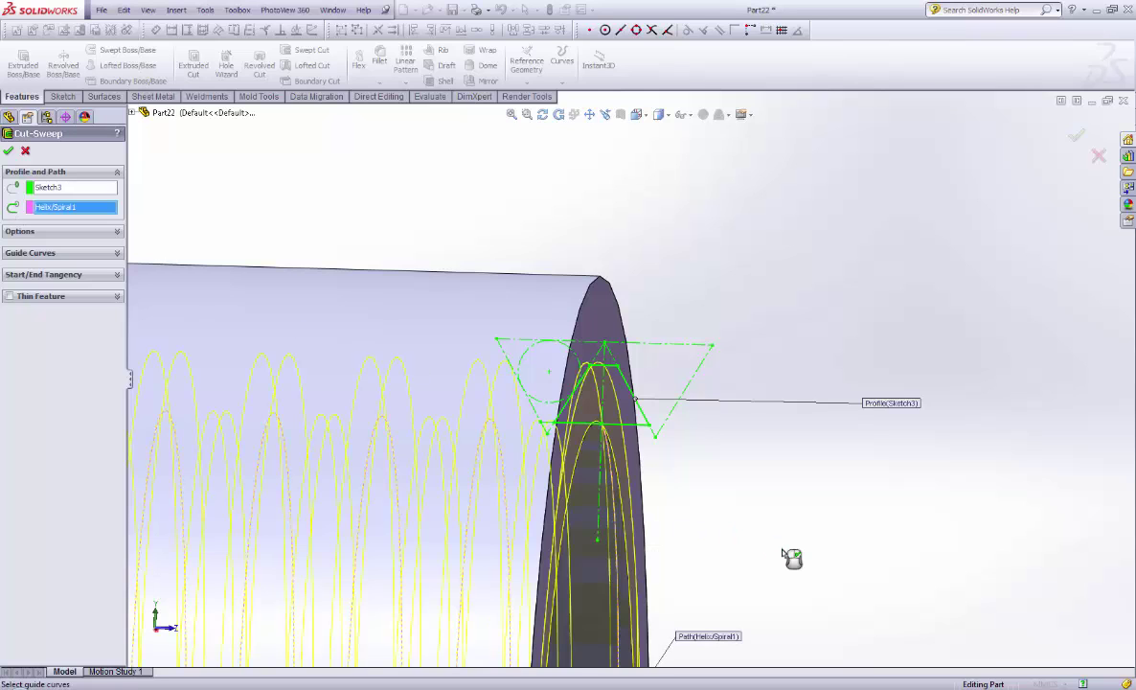
scroll(792, 557, "up", 1)
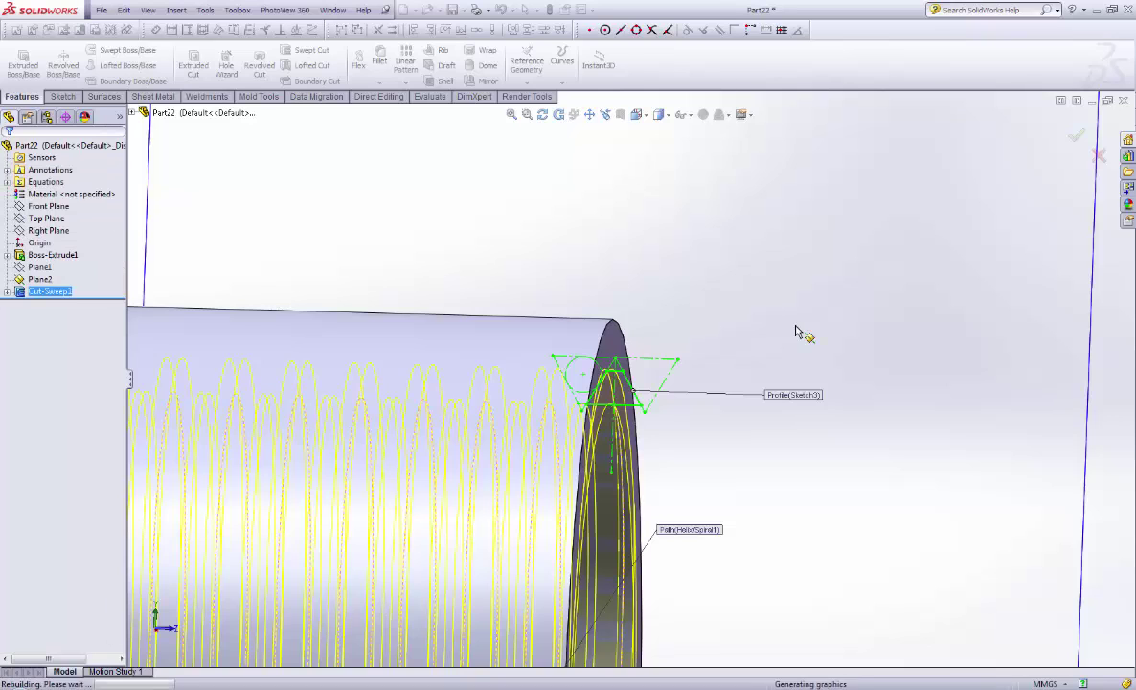
Step: Hide Plane2 and set the display style to Hidden Lines Visible
right_click(799, 226)
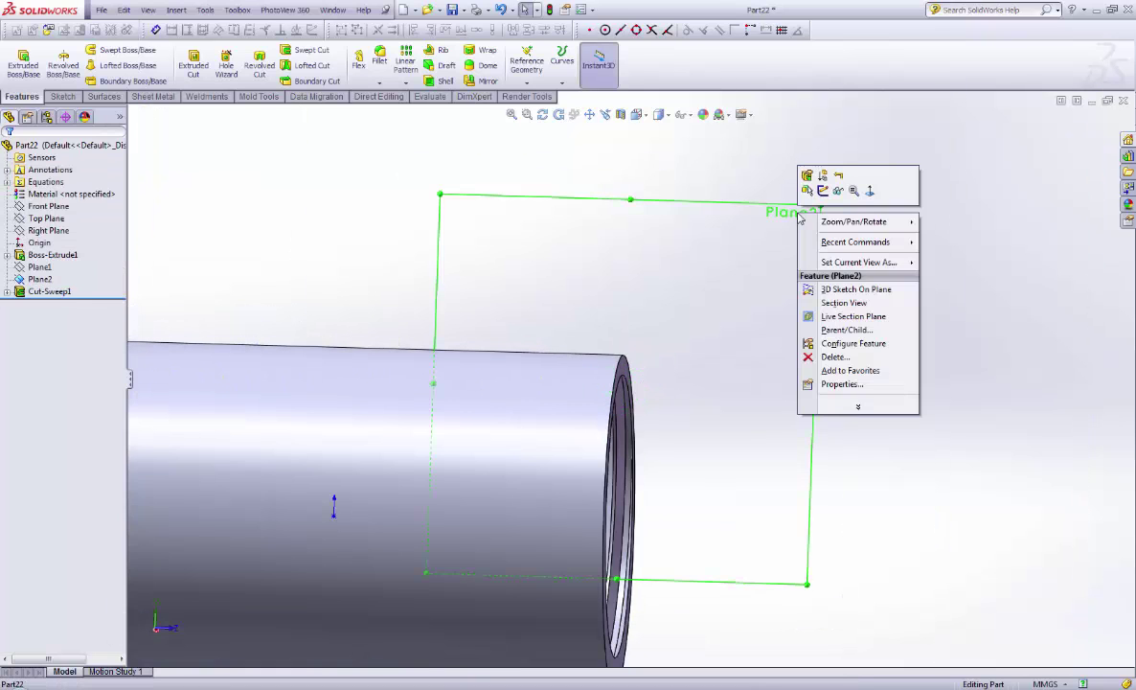
left_click(838, 191)
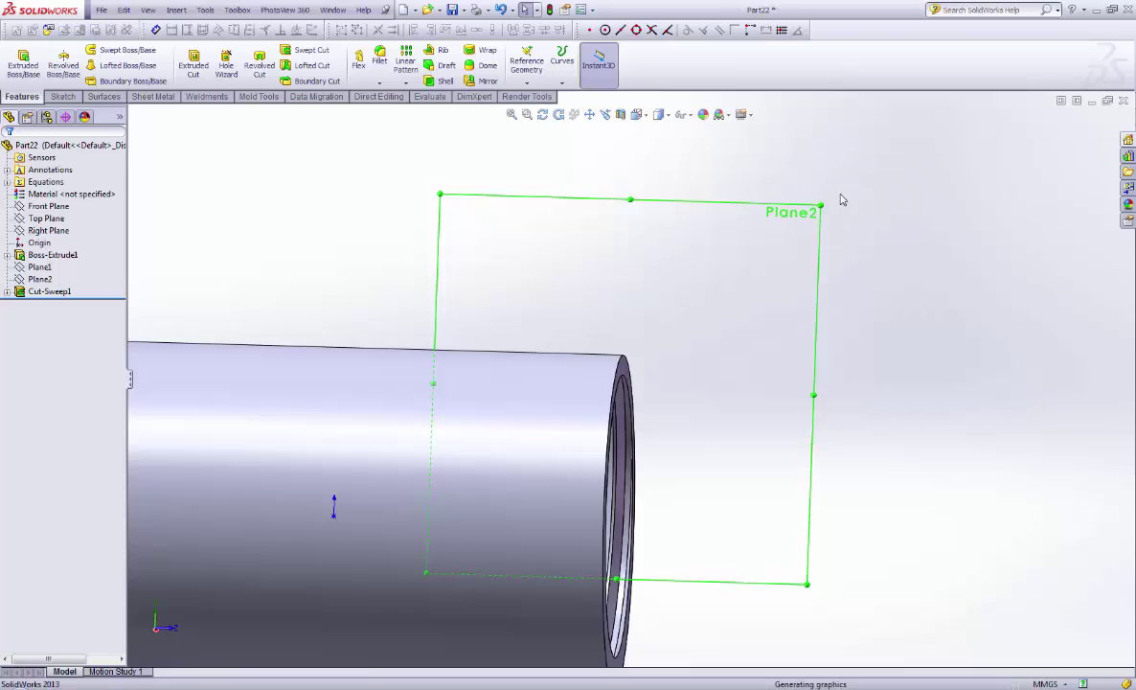
middle_click_drag(795, 397, 701, 396)
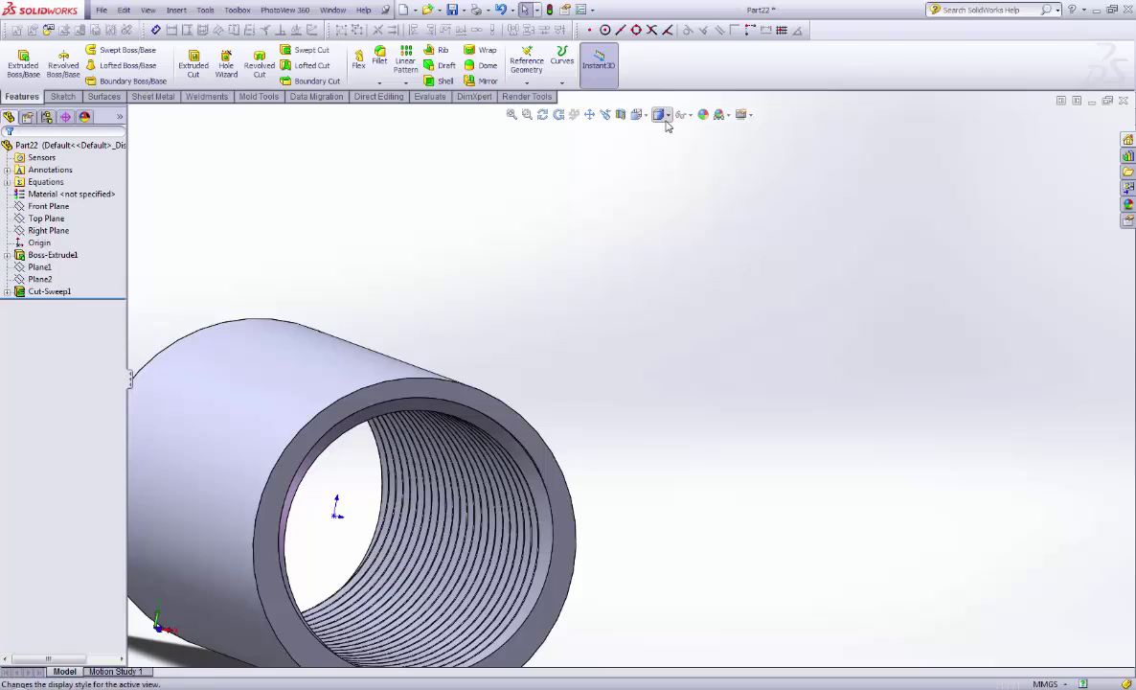
left_click(668, 119)
left_click(662, 200)
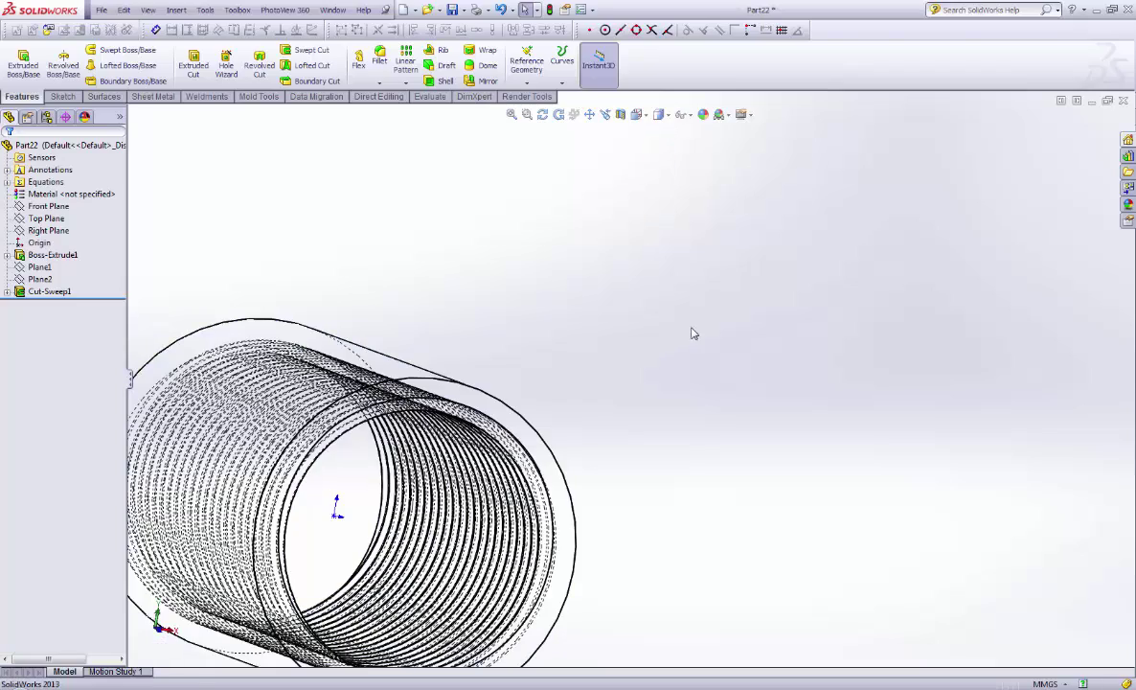
Step: Examine the swept internal thread along the tube's bore from several angles and at close range
middle_click_drag(666, 354, 730, 289)
scroll(724, 350, "up", 5)
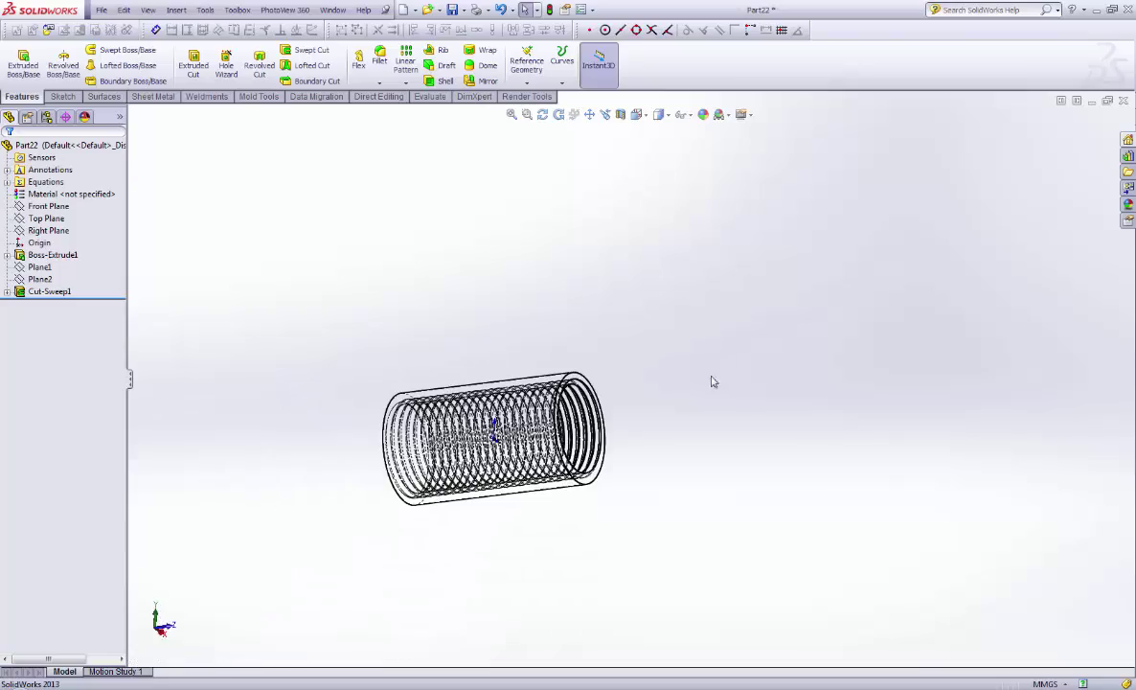
middle_click_drag(713, 380, 571, 477)
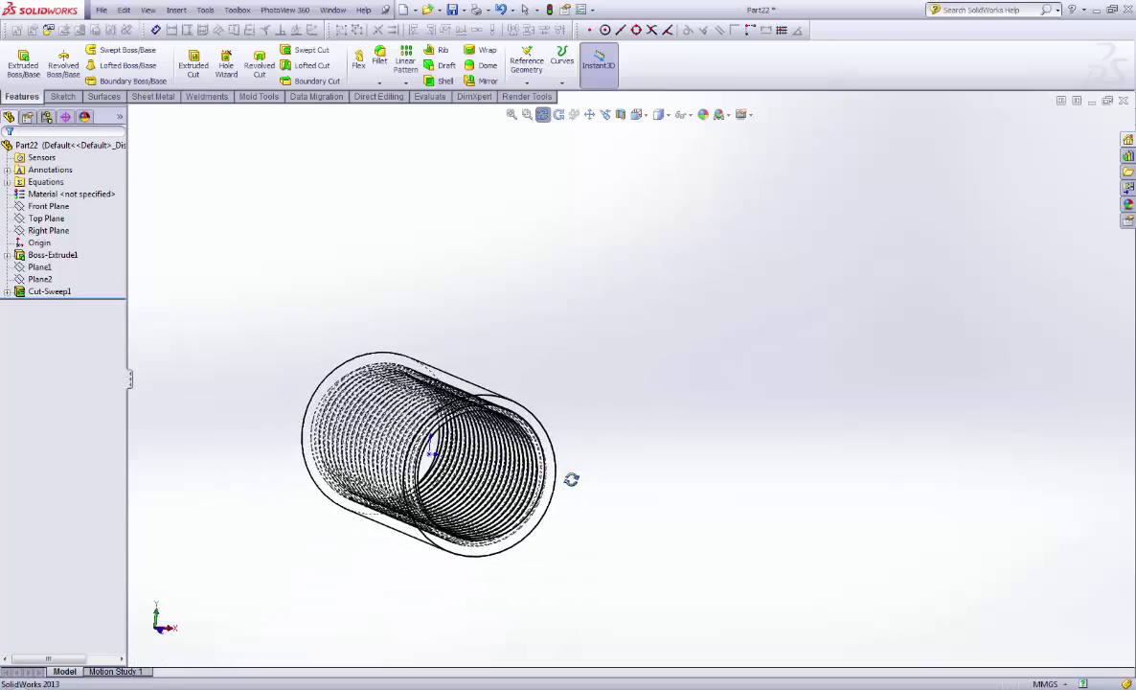
scroll(600, 492, "down", 5)
scroll(403, 364, "up", 5)
scroll(346, 426, "down", 3)
scroll(412, 305, "down", 3)
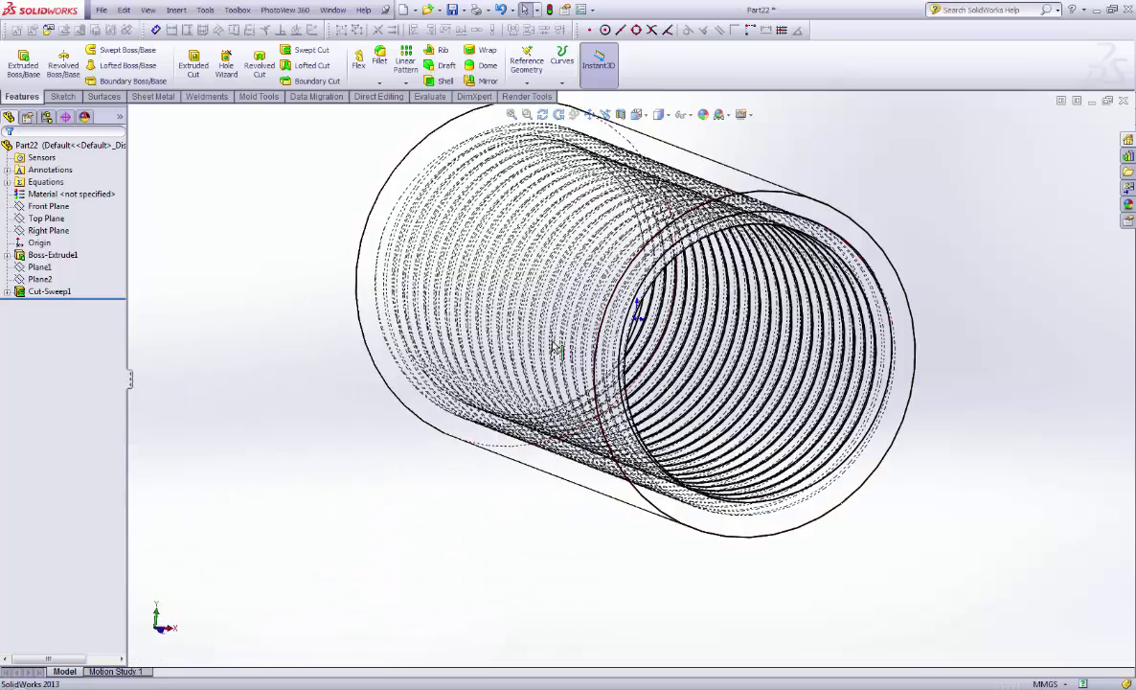
scroll(729, 192, "up", 1)
scroll(784, 161, "down", 3)
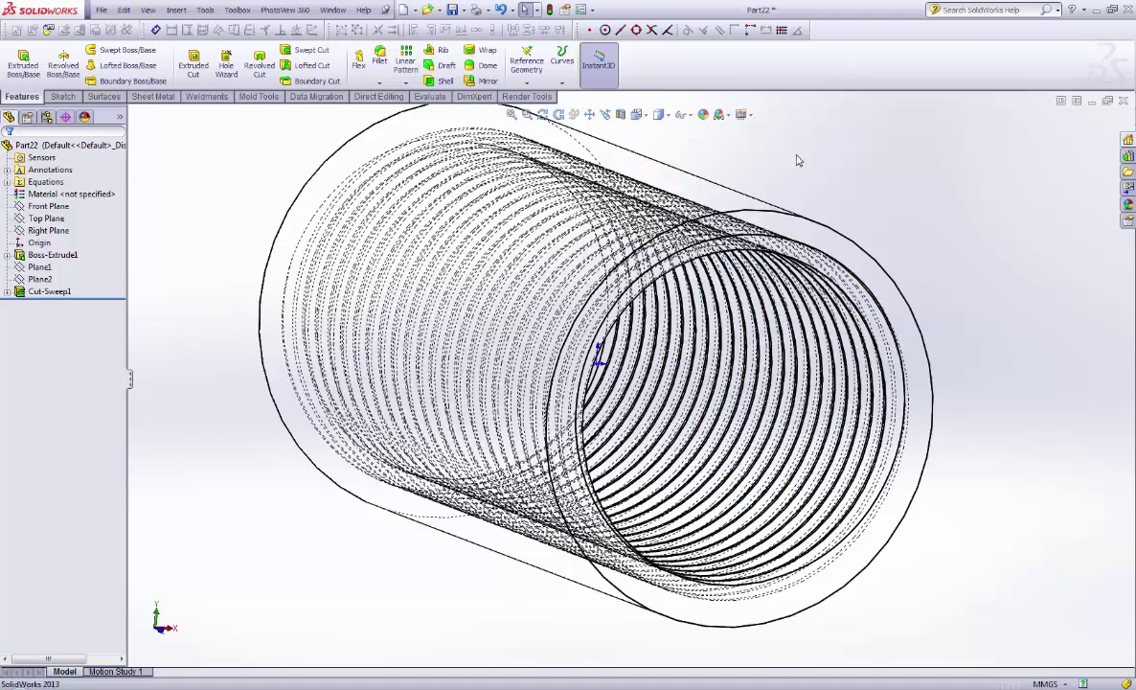
scroll(782, 188, "up", 1)
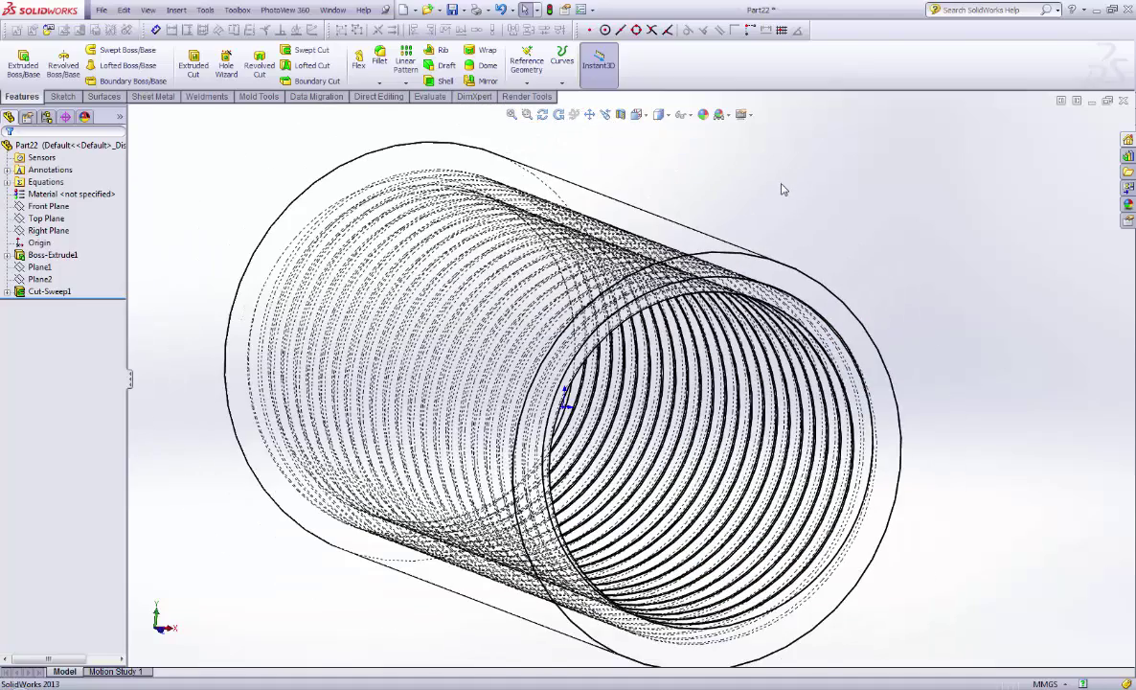